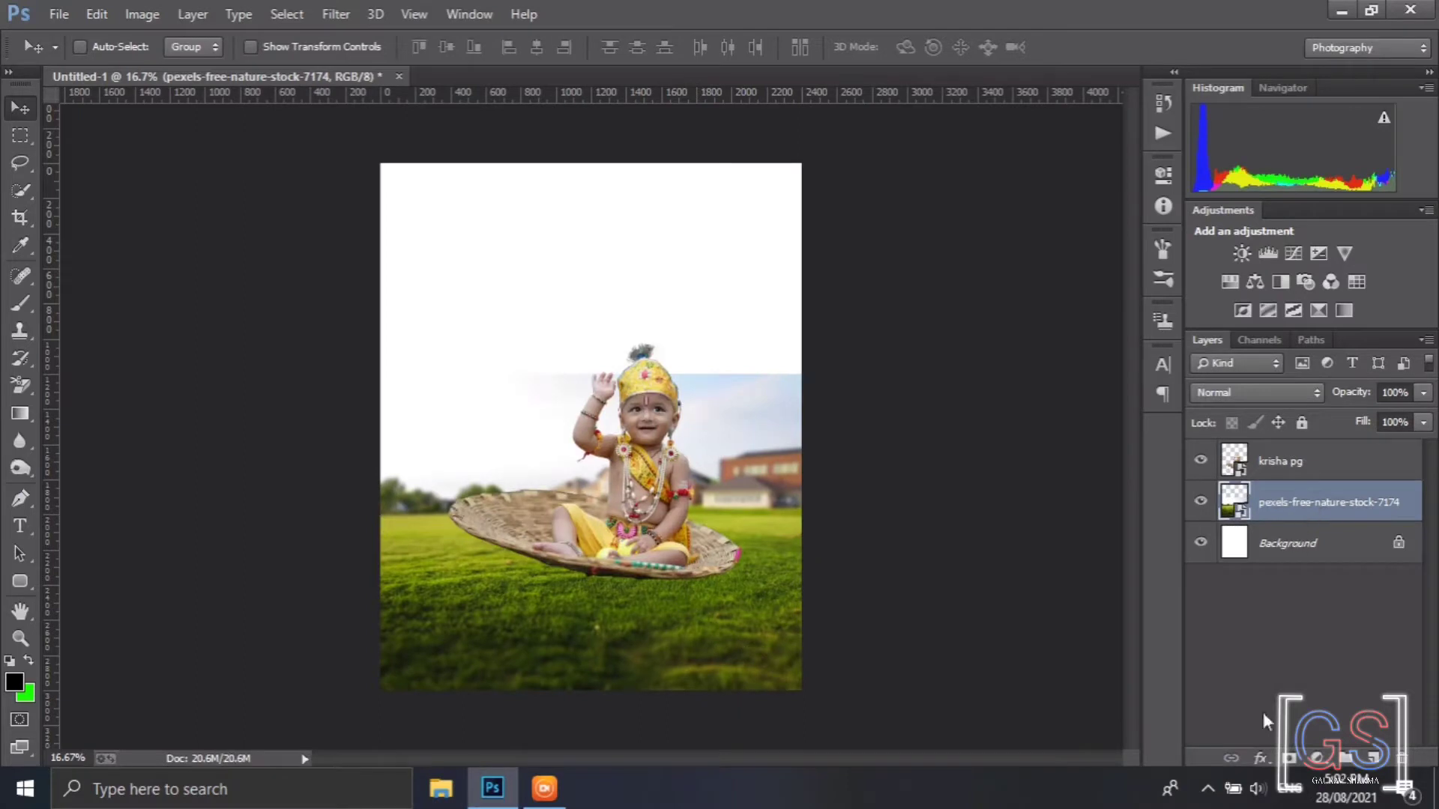
Add a layer mask to the grass photo layer and fade its upper part with a vertical black-to-white gradient
left_click(1201, 460)
left_click(1289, 758)
key("g")
left_click_drag(585, 434, 590, 566)
left_click_drag(587, 500, 589, 577)
left_click(1200, 460)
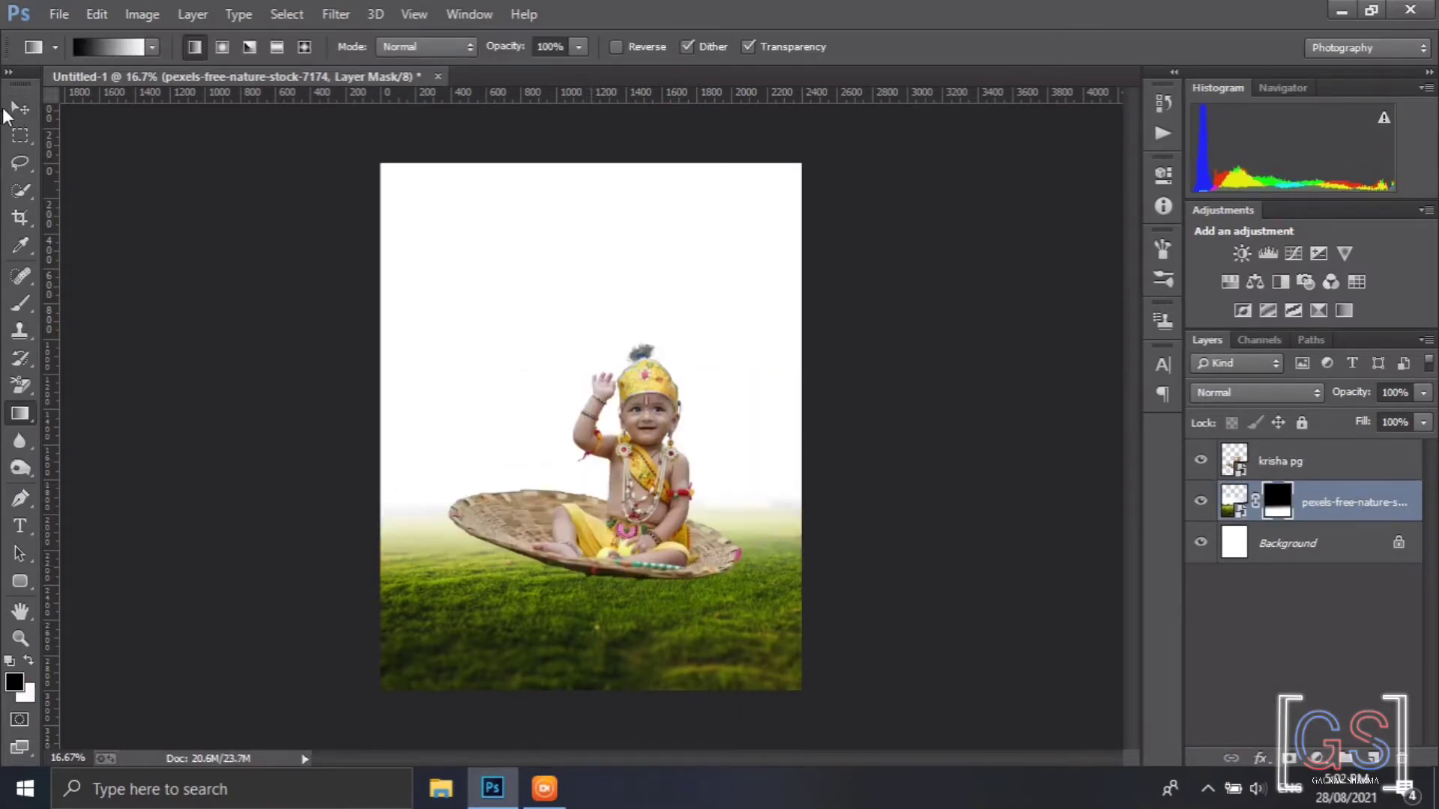
Move the child-in-basket cutout down and to the right so it rests on the grass
left_click(18, 109)
left_click_drag(148, 303, 155, 337)
key("ctrl+z")
left_click(1304, 461)
left_click_drag(714, 523, 763, 590)
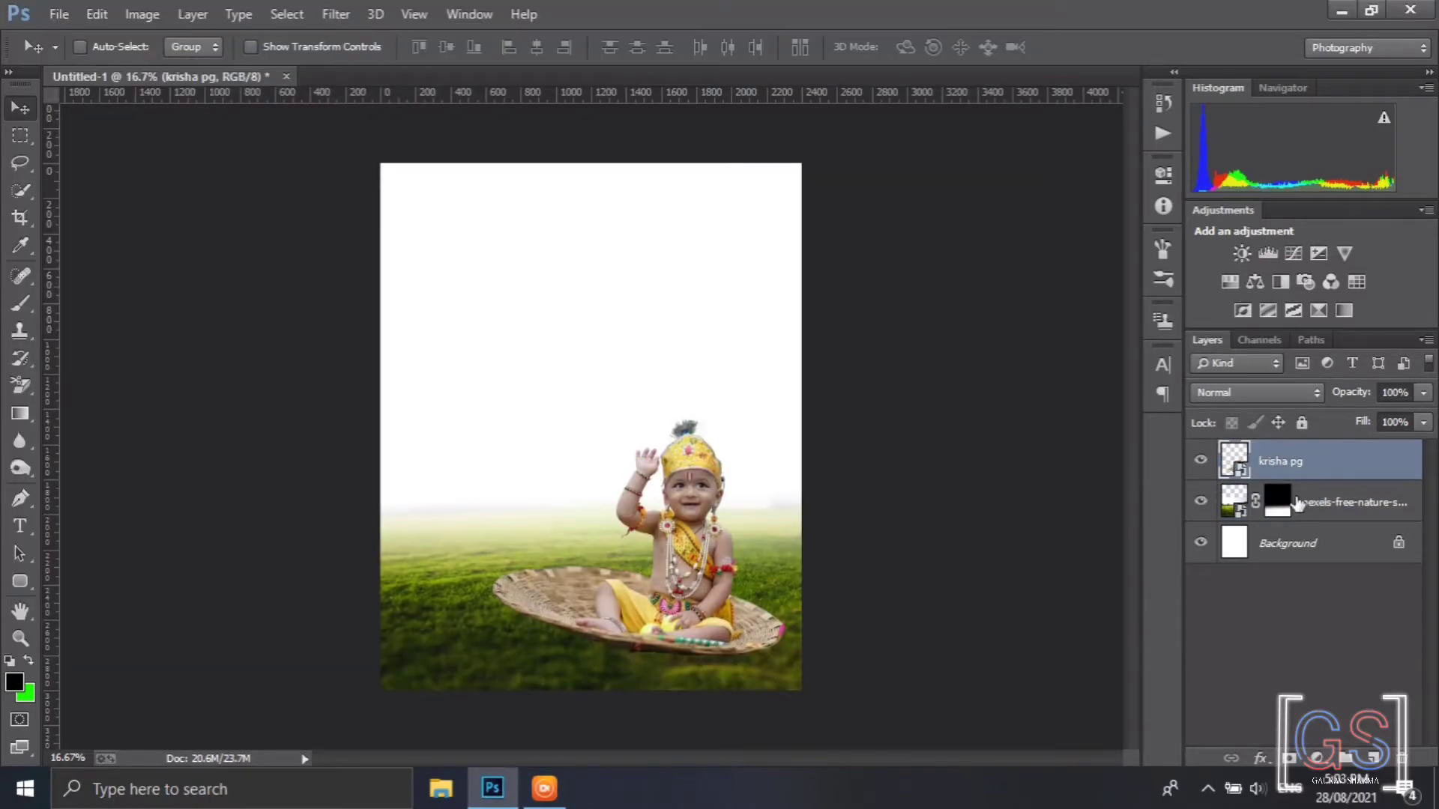
Place the image 1602349 as an embedded layer and move it beneath the masked grass layer
left_click(58, 13)
left_click(289, 299)
double_click(357, 176)
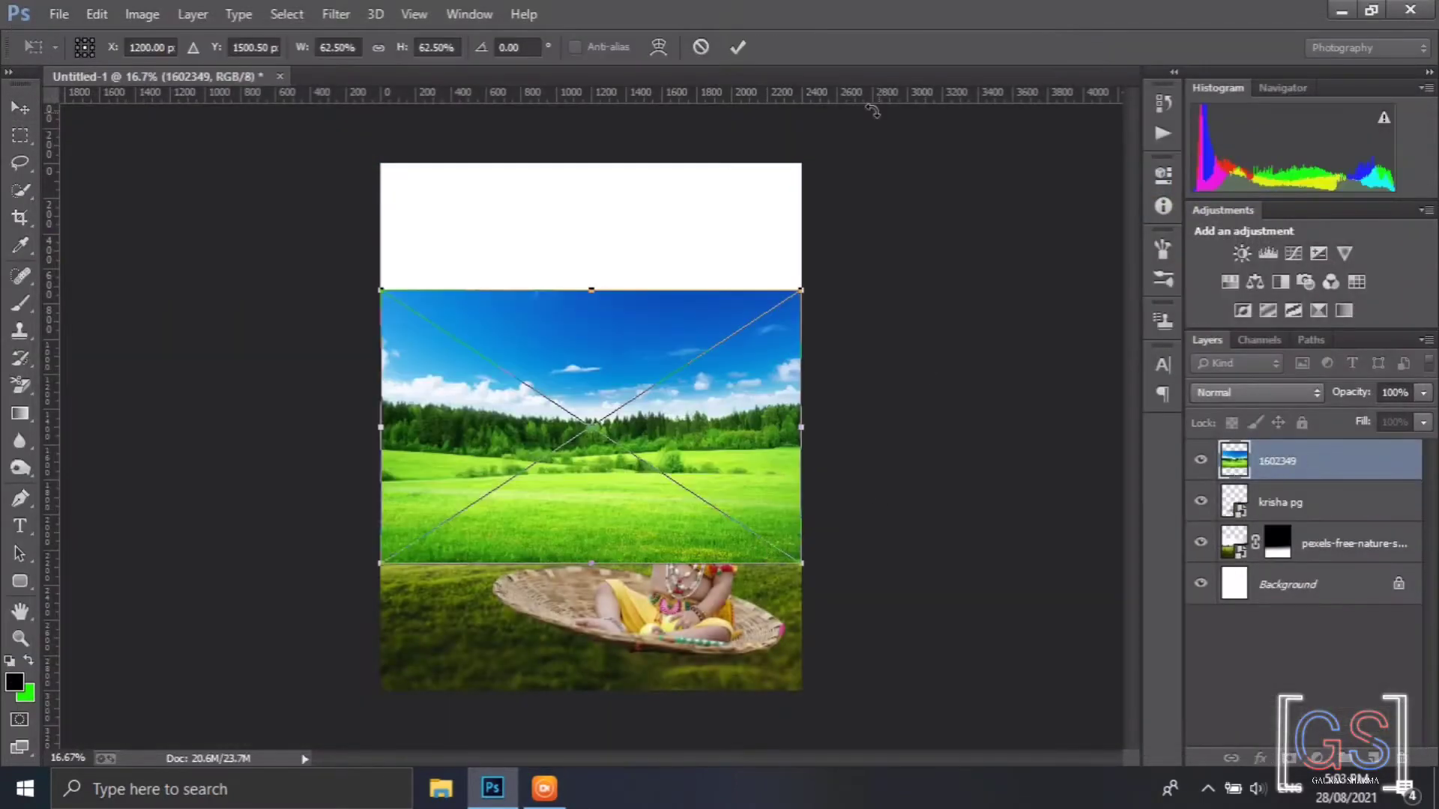
key("Return")
left_click_drag(1334, 462, 1341, 562)
Enlarge the 1602349 landscape to about 127% and position it so sky and forest fill the canvas behind the child
key("ctrl+t")
left_click_drag(801, 290, 909, 220)
mouse_move(846, 403)
left_mouse_down()
mouse_move(837, 300)
mouse_move(841, 420)
left_mouse_up()
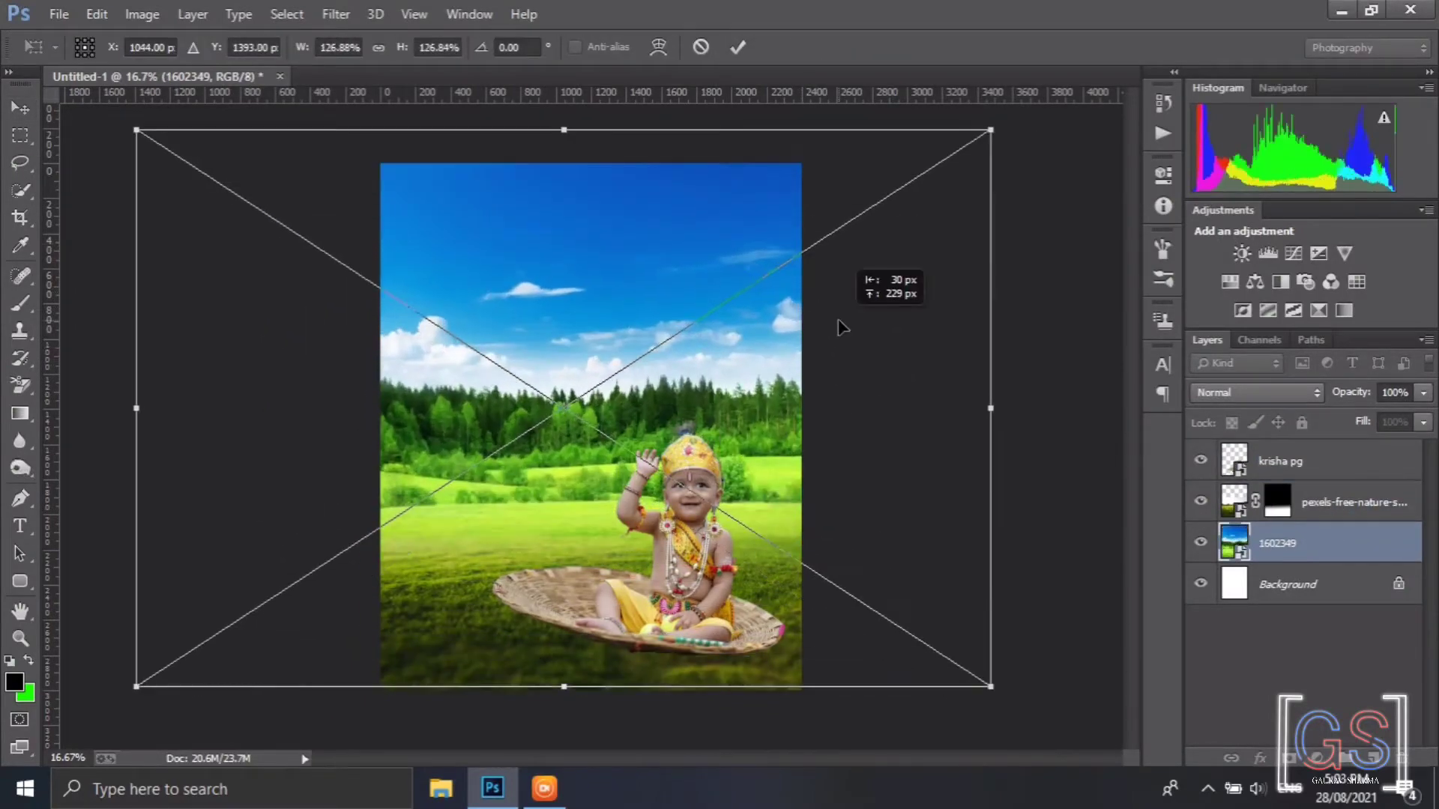
left_click_drag(841, 324, 842, 319)
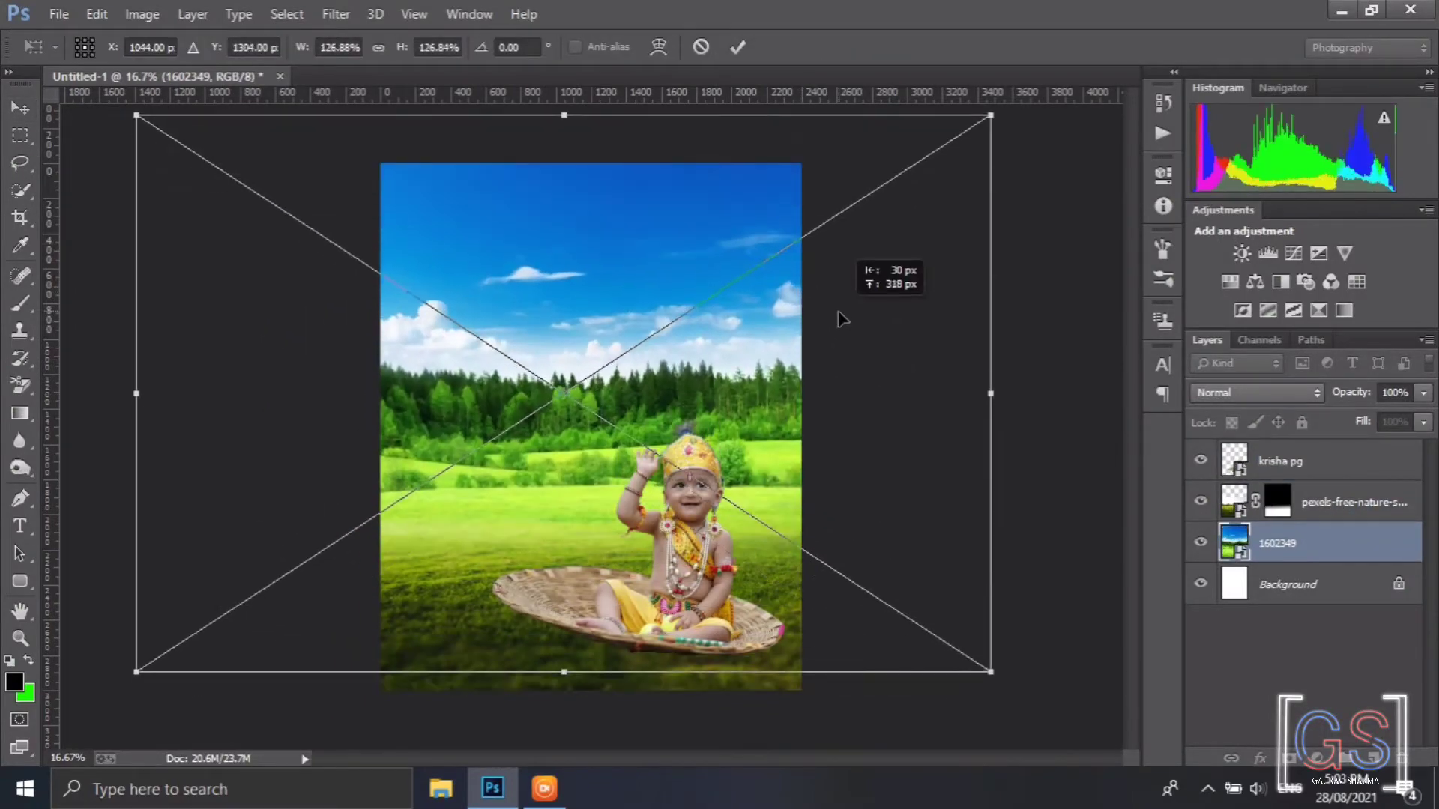
left_click(738, 47)
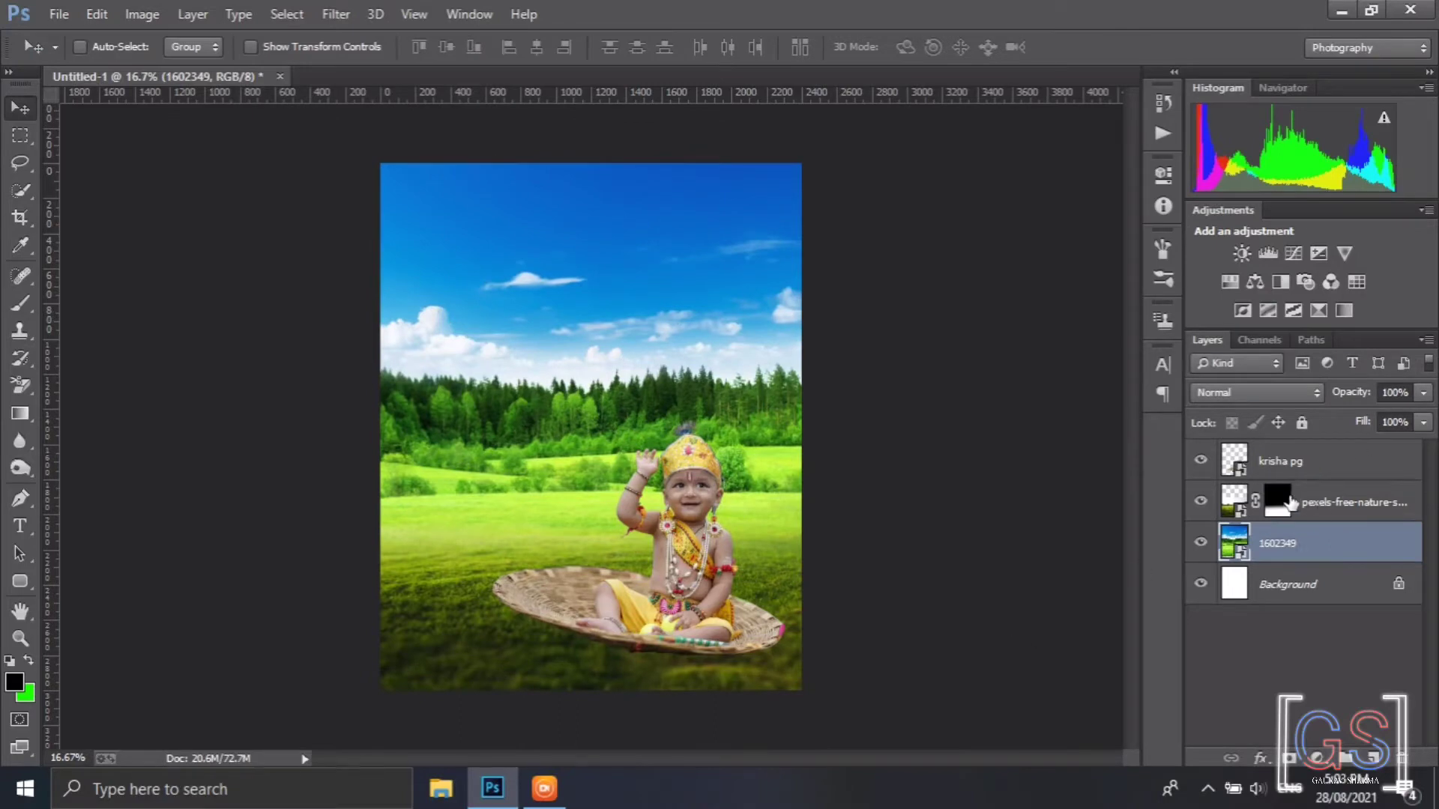
Convert the masked grass layer to a Smart Object
right_click(1307, 500)
right_click(1322, 502)
left_click(946, 206)
Warp the foreground grass by pulling its corners outward beyond the canvas and its lower edge down, with a slight final move
key("ctrl+t")
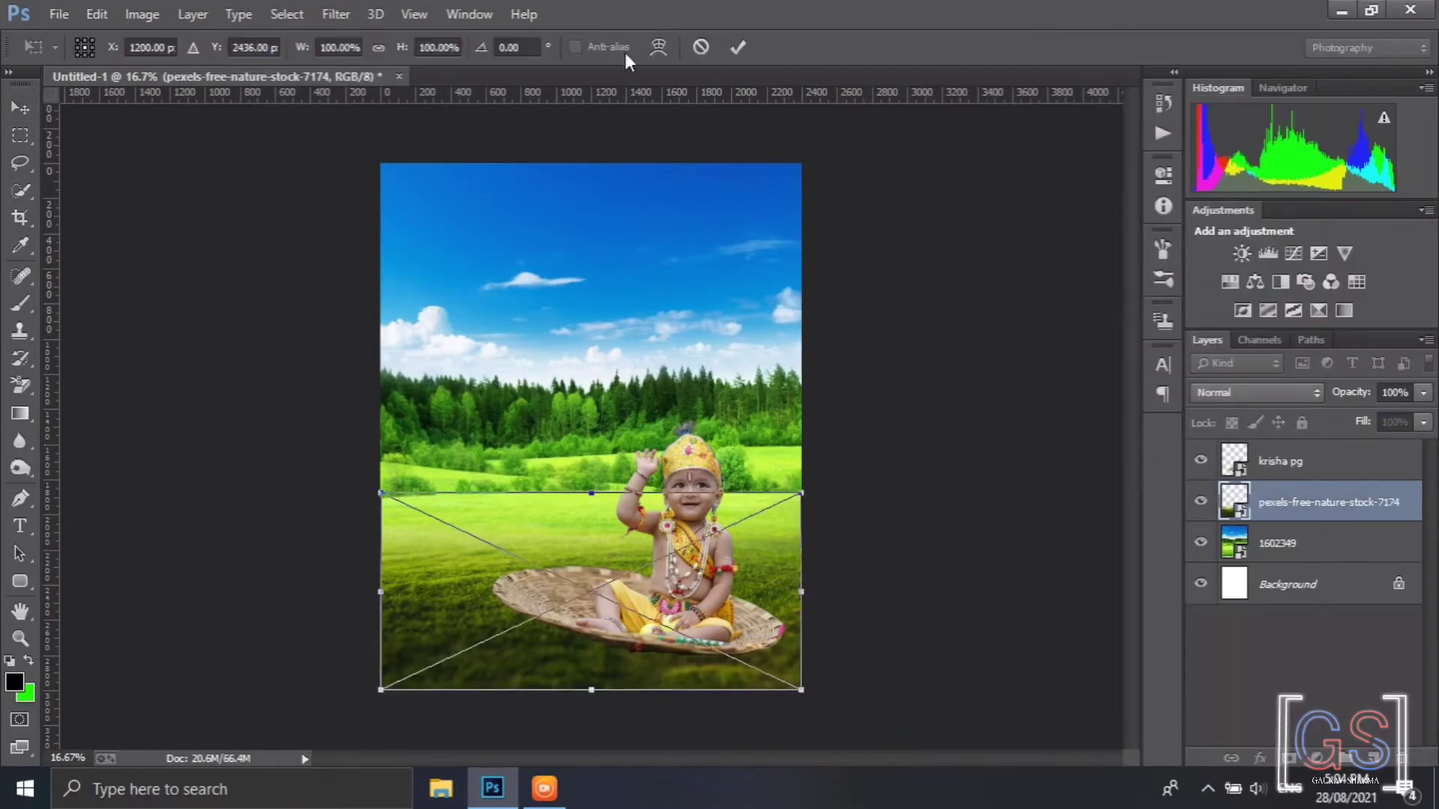
left_click(658, 46)
left_click_drag(381, 558, 332, 465)
left_click_drag(802, 558, 848, 460)
left_click_drag(381, 690, 368, 704)
left_click_drag(801, 691, 843, 770)
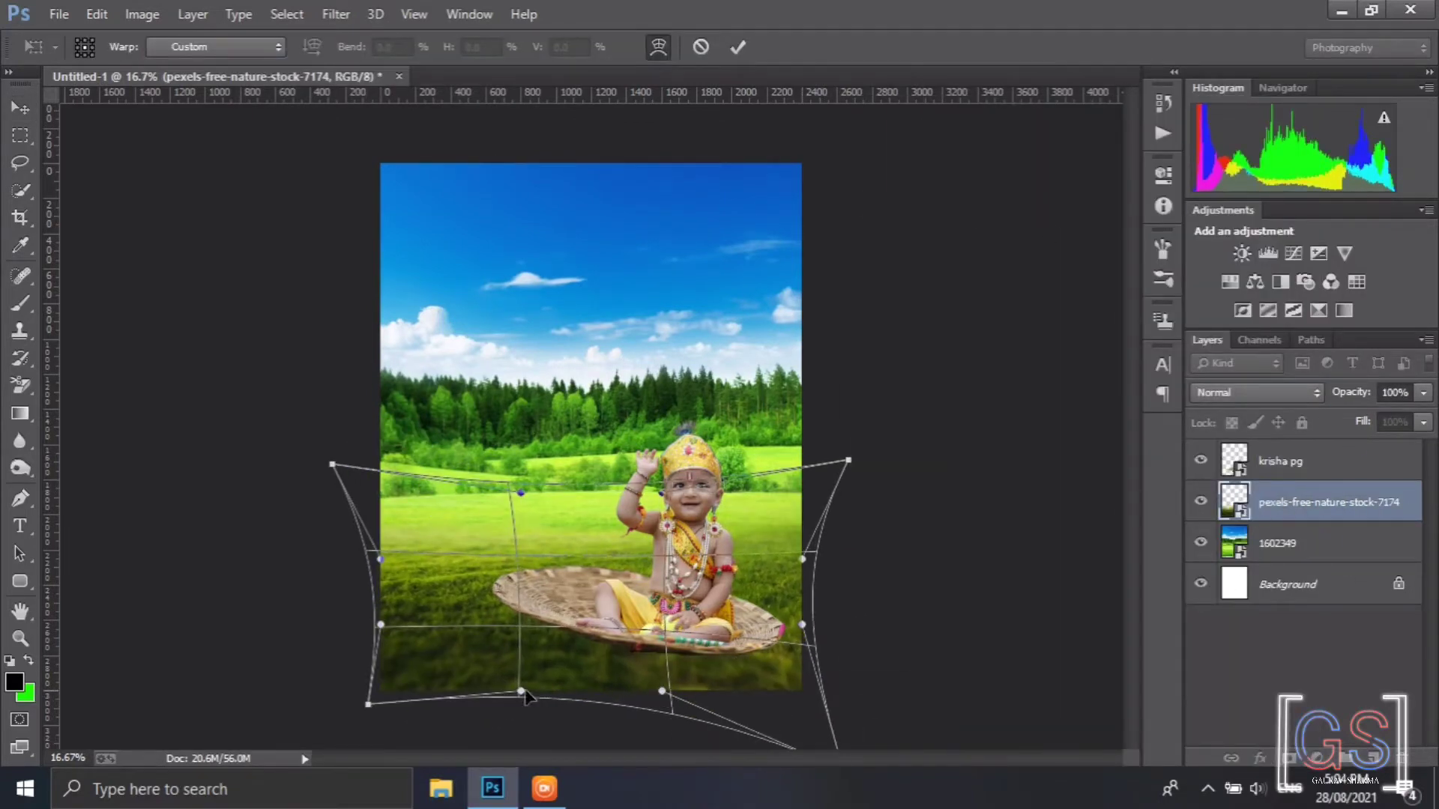
left_click_drag(521, 691, 498, 722)
left_click(738, 46)
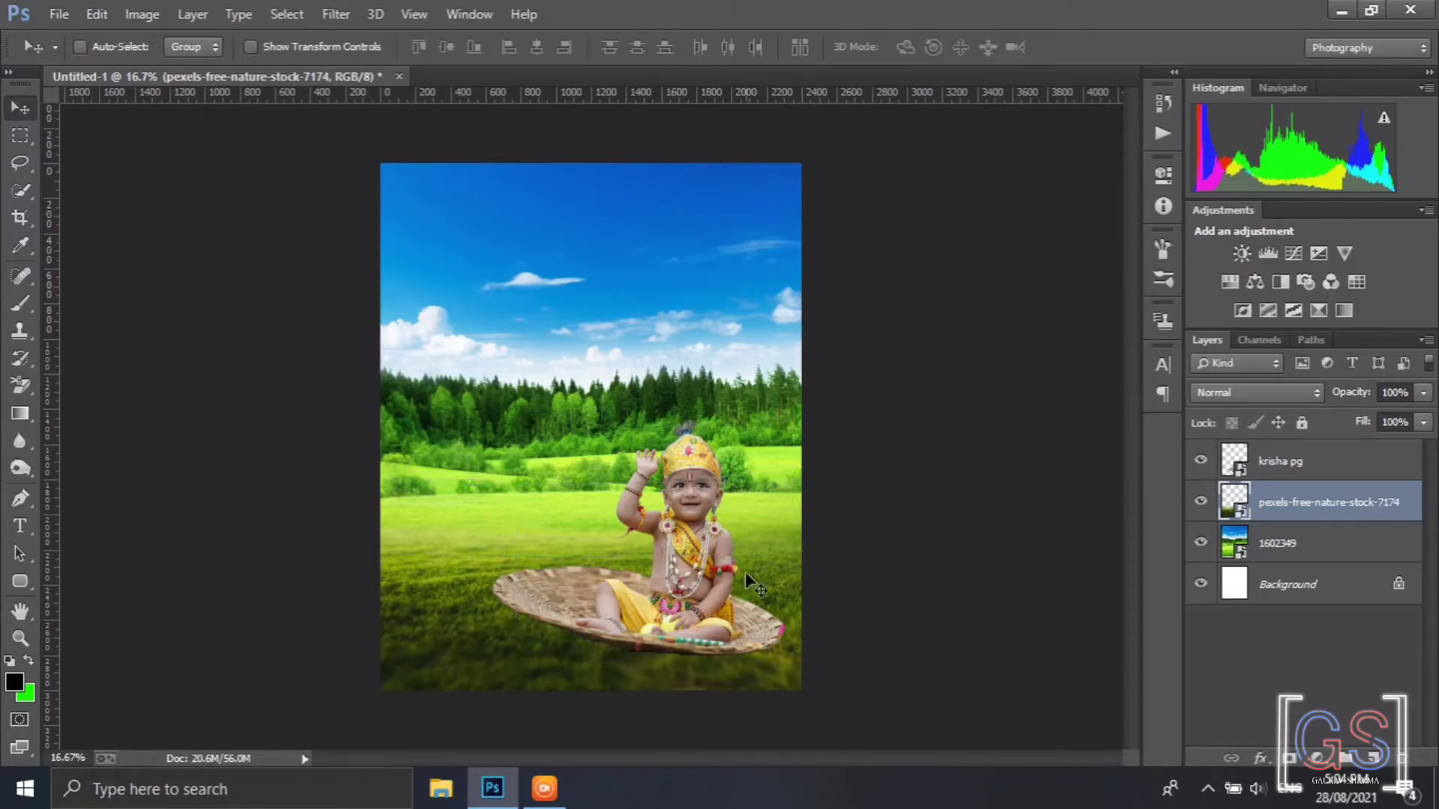
mouse_move(755, 660)
left_mouse_down()
mouse_move(757, 691)
mouse_move(758, 658)
left_mouse_up()
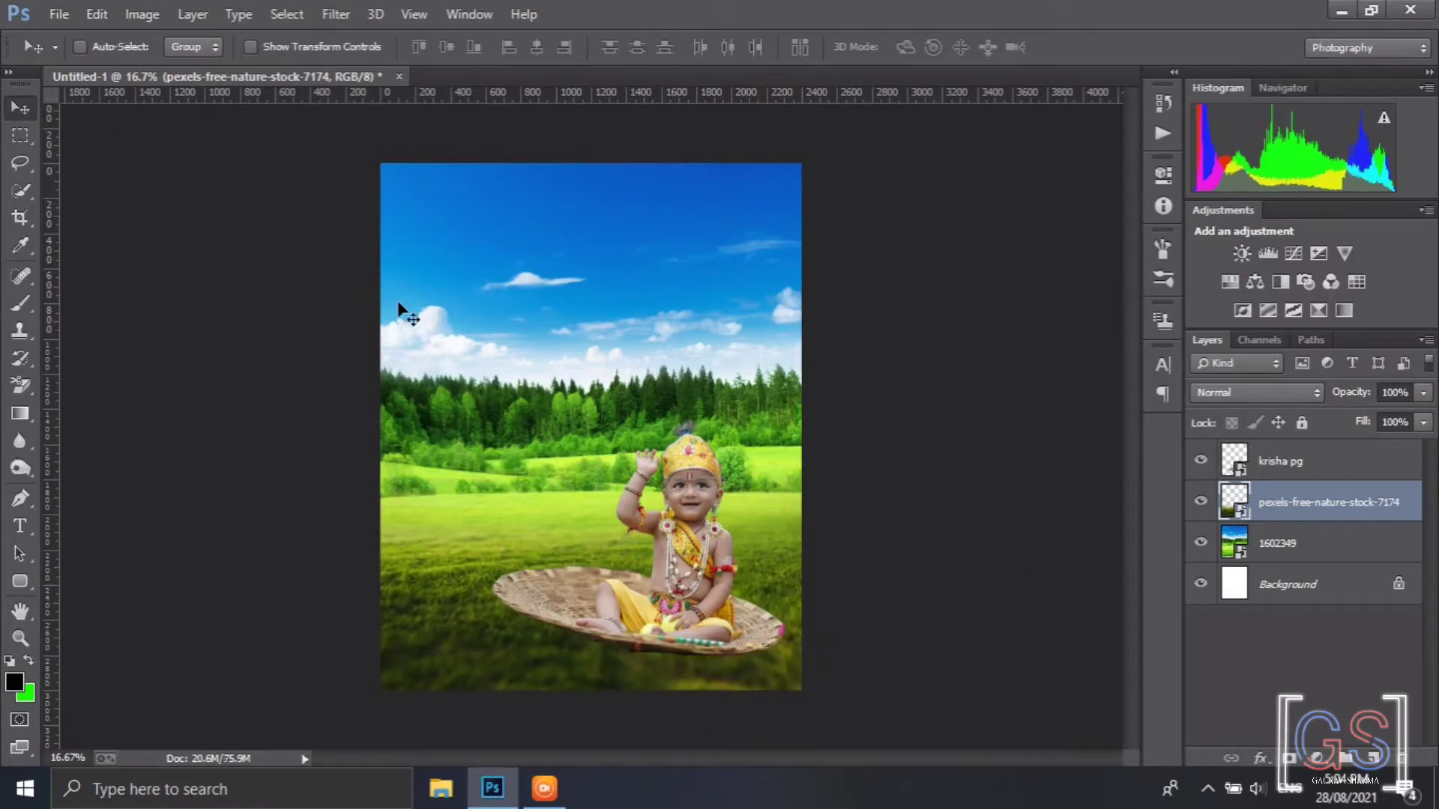
left_click(58, 14)
left_click(79, 314)
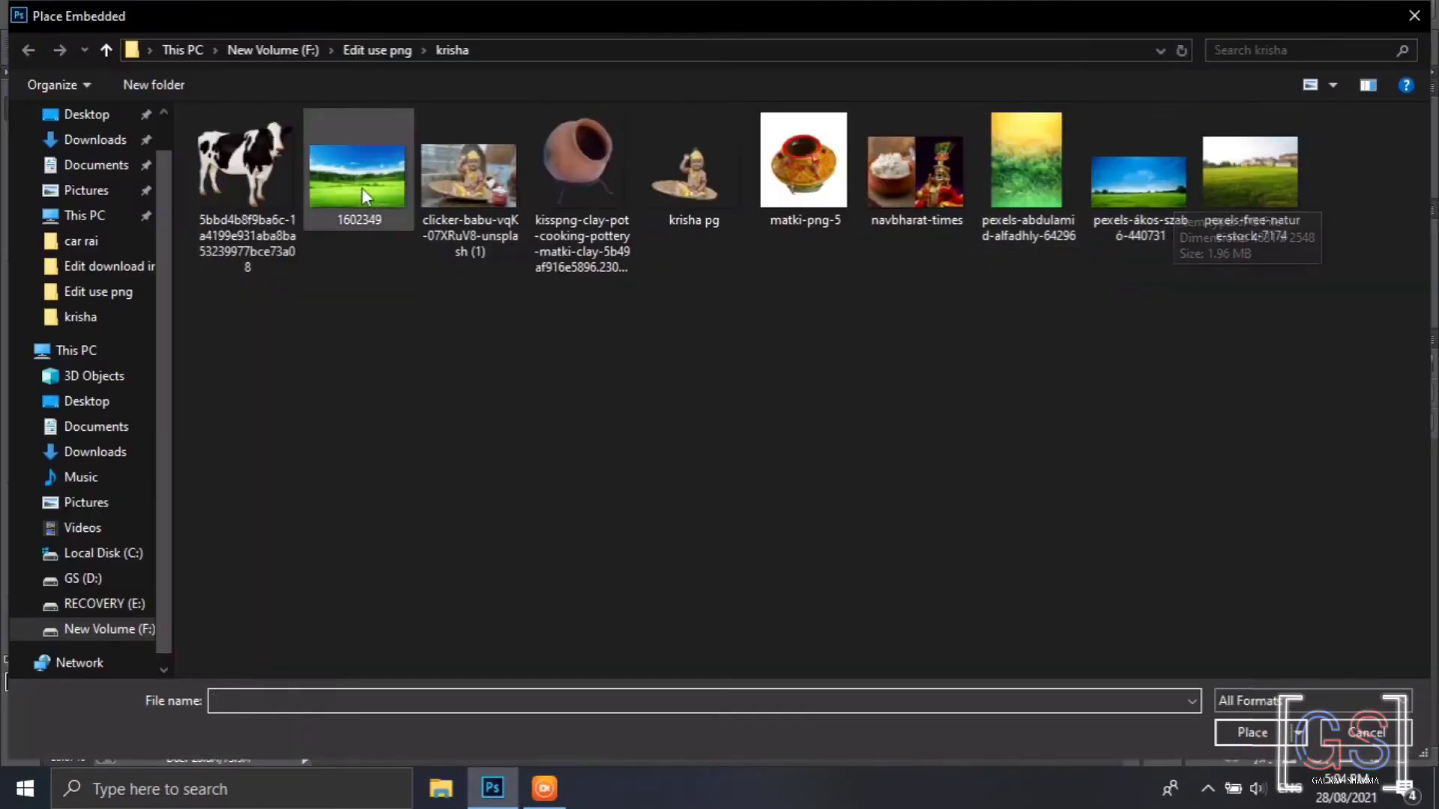
key("Escape")
Place the cow image, scale it to about 28.5% and position it on the left side of the meadow
left_click(59, 14)
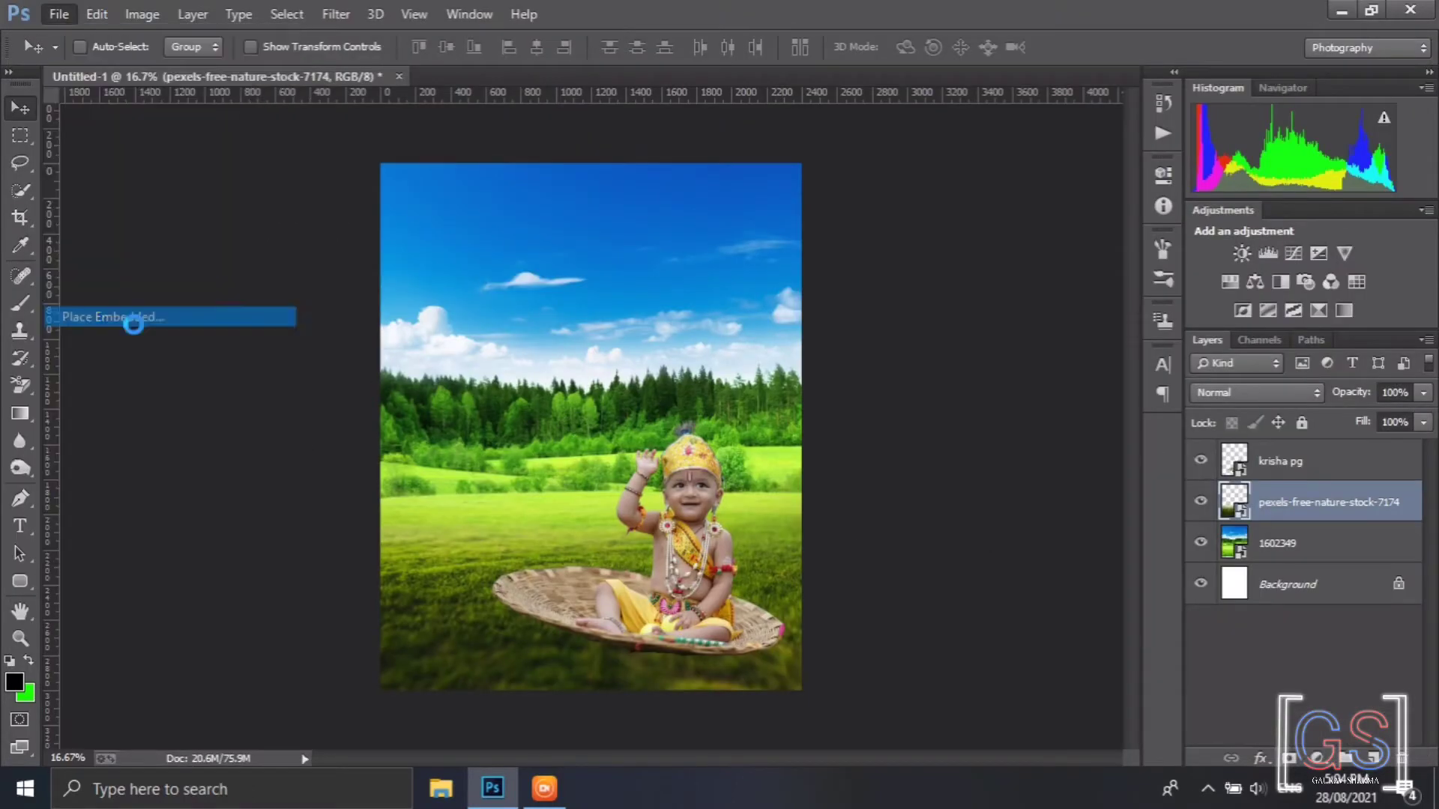
left_click(134, 321)
double_click(222, 201)
scroll(562, 522, "up", 3)
left_click_drag(625, 359, 584, 398)
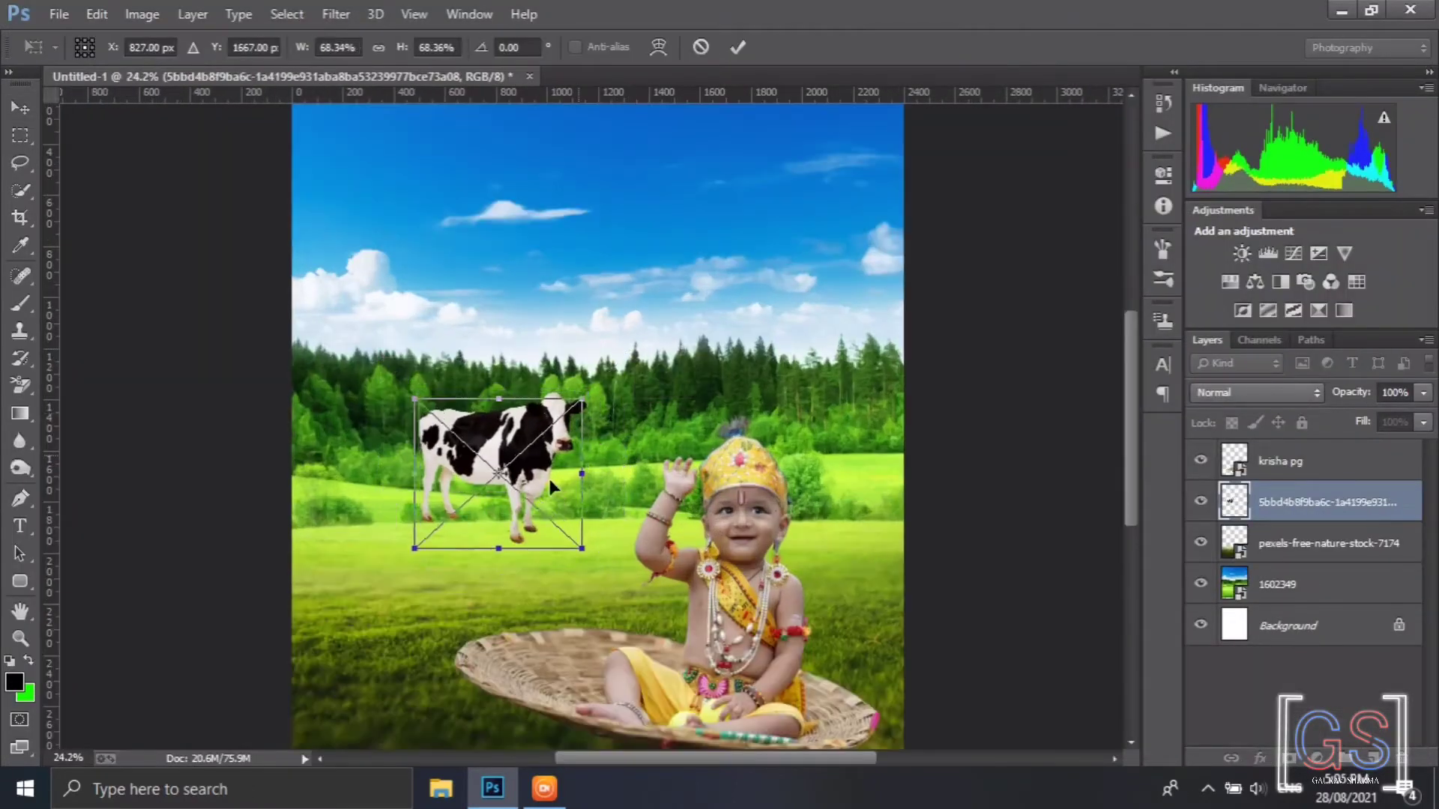
left_click_drag(551, 478, 473, 520)
left_click_drag(500, 442, 411, 536)
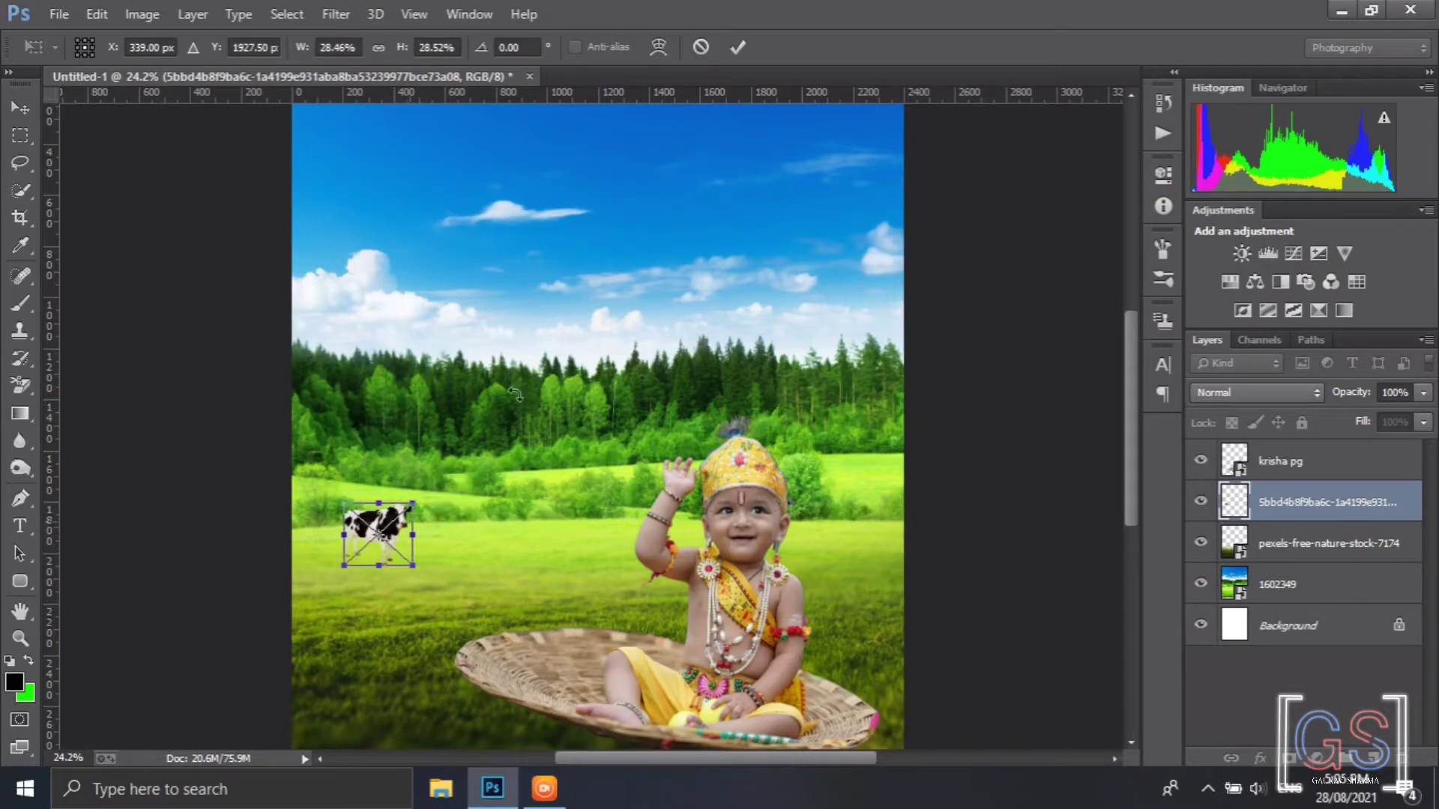
key("Return")
Select a grass-shaped brush preset for the Brush tool
scroll(397, 558, "up", 6)
scroll(421, 554, "up", 1)
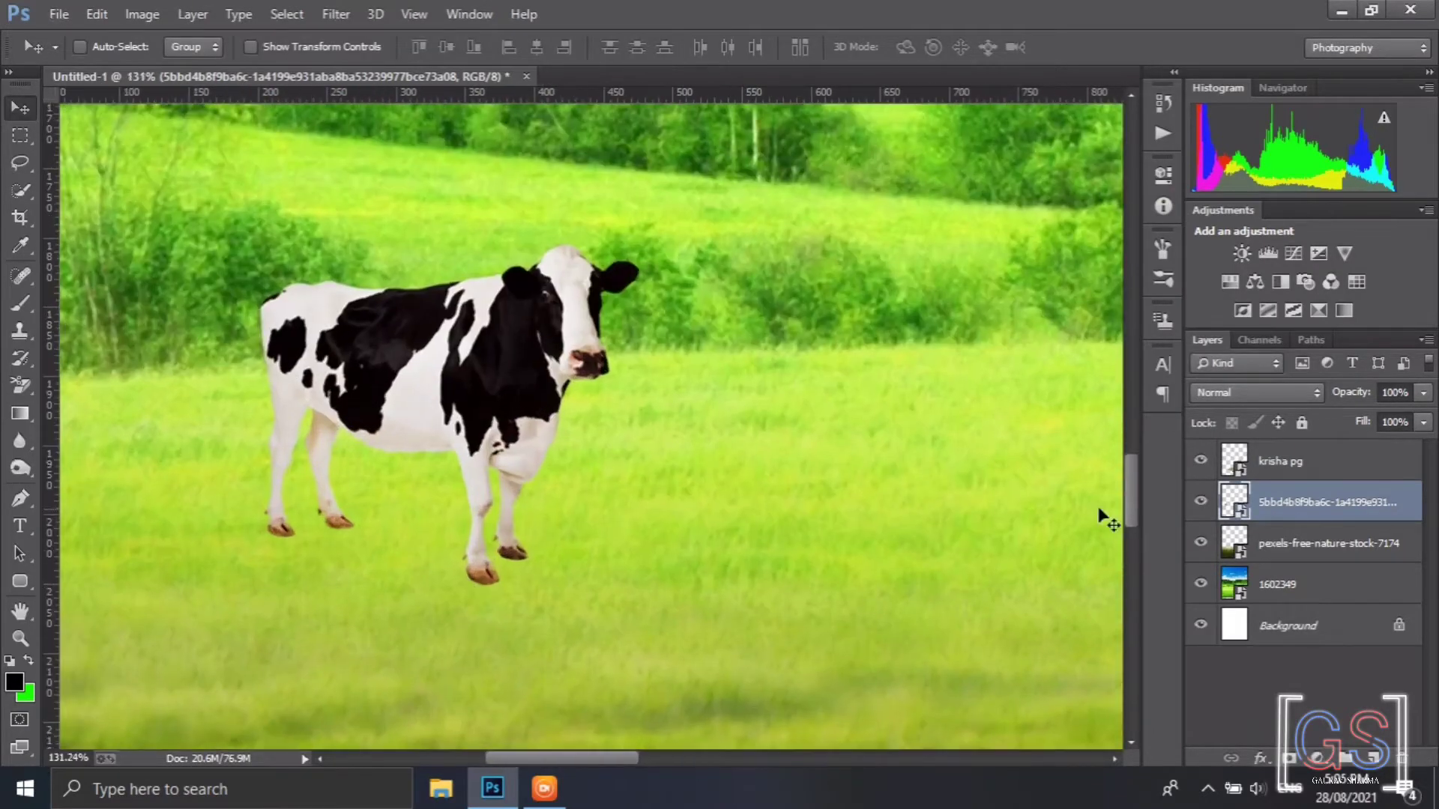
left_click(1163, 279)
scroll(945, 536, "down", 7)
scroll(946, 539, "up", 4)
key("b")
scroll(948, 613, "down", 10)
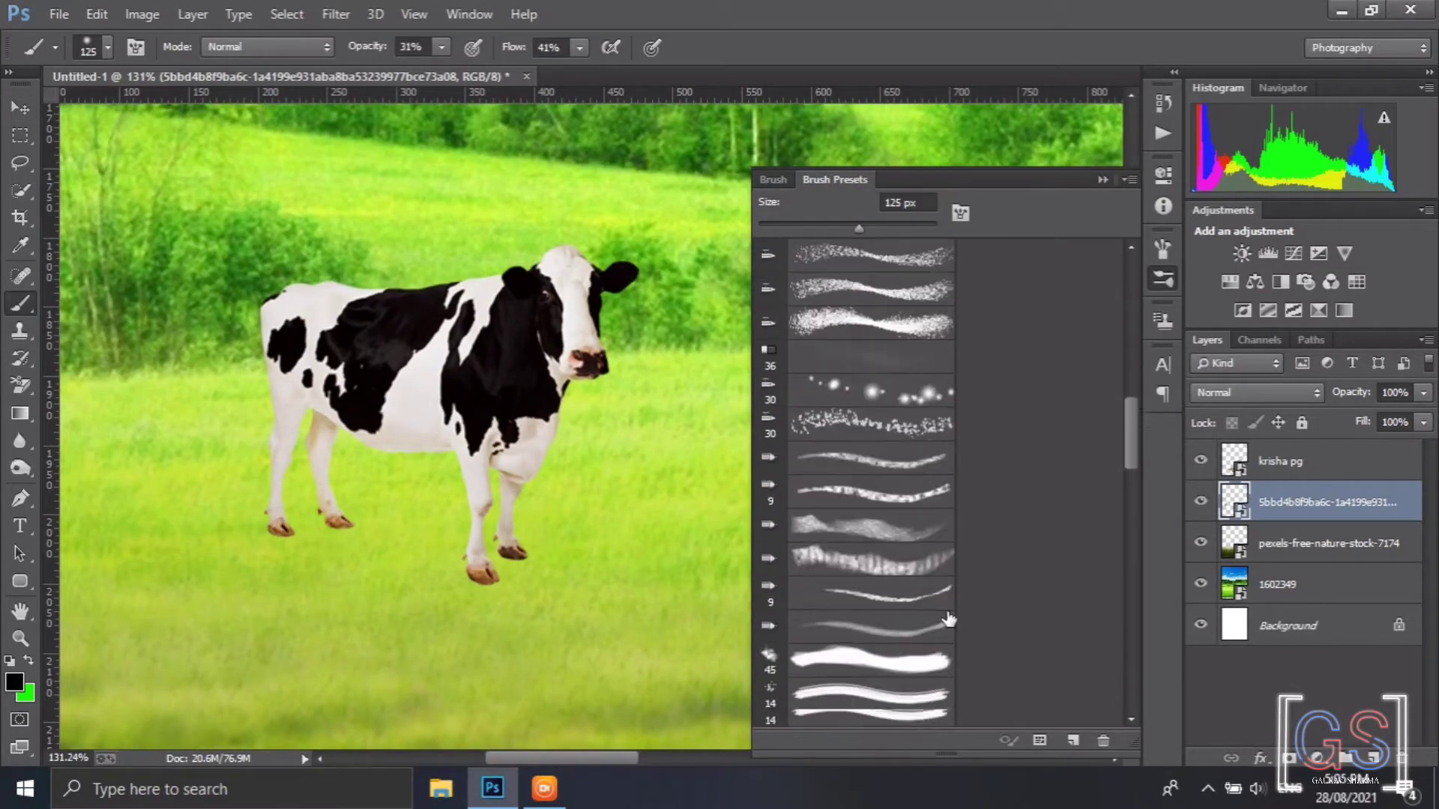
left_click(962, 215)
left_click_drag(937, 576, 924, 576)
left_click(1103, 180)
Rasterize the cow layer so it can be painted on
left_click(475, 593)
left_click(678, 329)
scroll(469, 556, "up", 3)
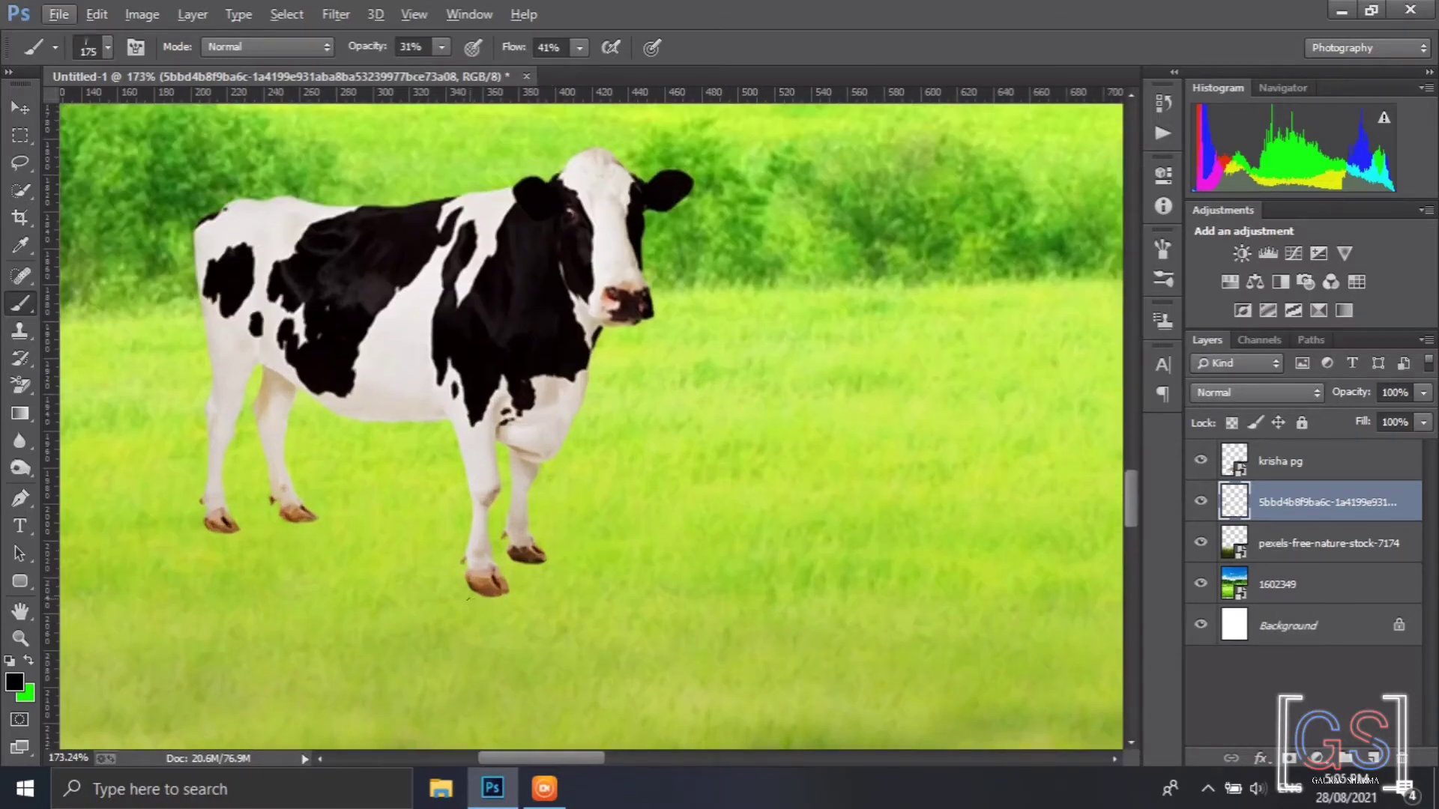
Try a grass stroke at the cow's front hoof, undo it and reduce the brush size to 30
left_click(486, 600)
key("ctrl+z")
key("bracketleft")
key("bracketleft")
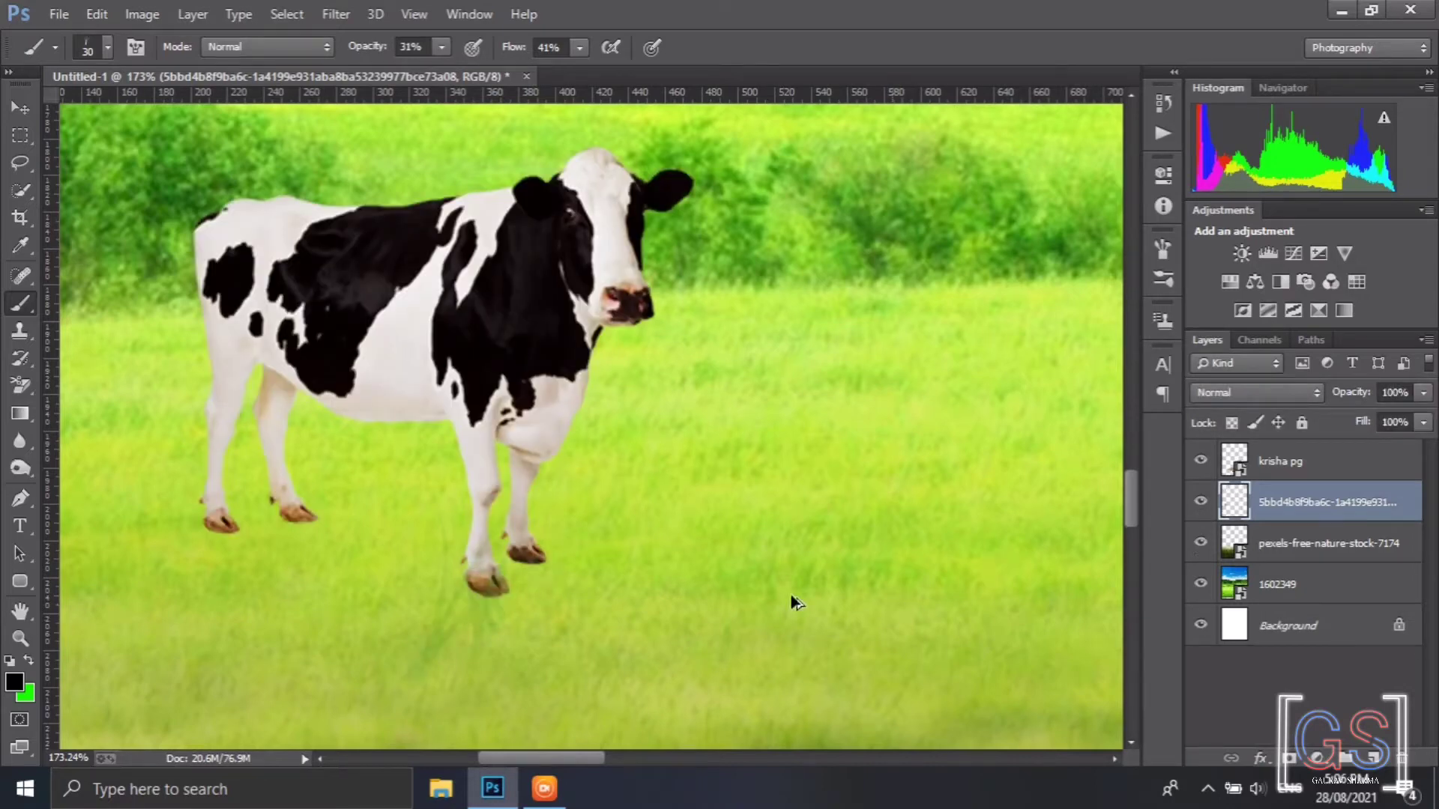
On a new layer above the cow, paint grass tufts over its hooves with a size 15 brush at 100% opacity and flow
key("ctrl+shift+alt+n")
left_click(505, 579)
left_click(304, 530)
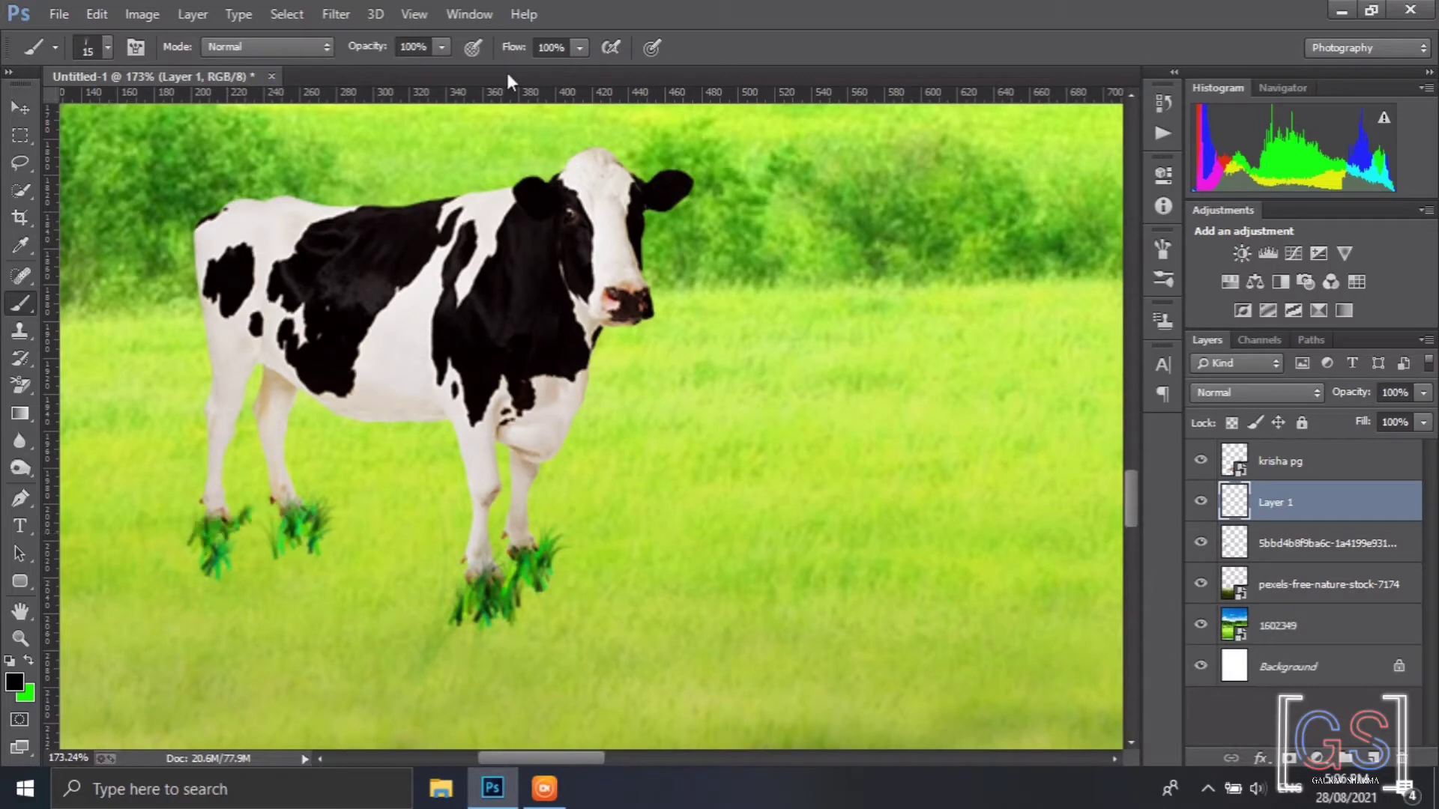
Undo the last grass strokes around the cow's hooves and return to the Brush tool
right_click(20, 385)
left_click(79, 385)
key("ctrl+alt+z")
key("ctrl+alt+z")
key("ctrl+alt+z")
key("ctrl+alt+z")
left_click(20, 304)
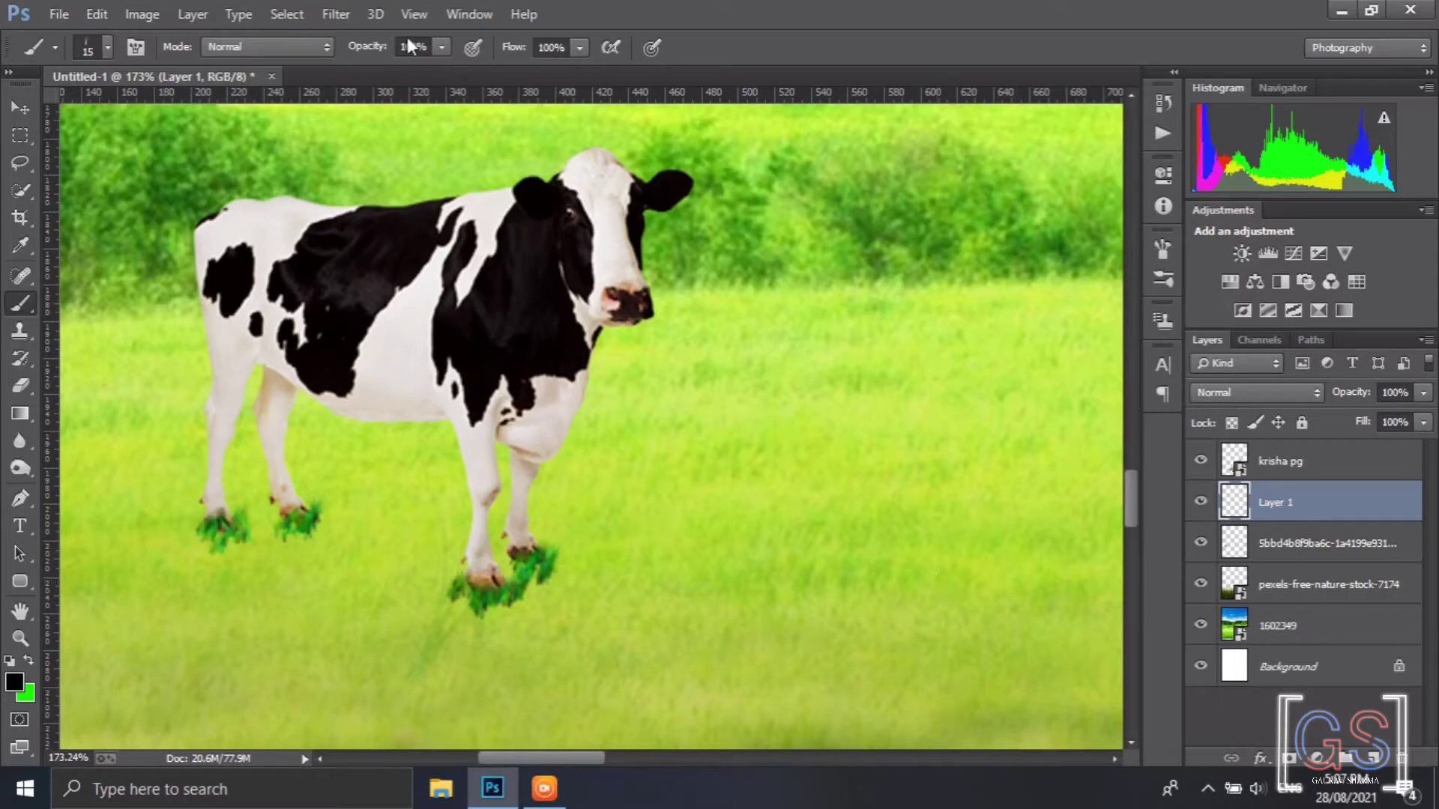
Add a colorizing Hue/Saturation adjustment and clip it to the painted grass layer
left_click(1238, 286)
left_click(1037, 227)
left_click(997, 257)
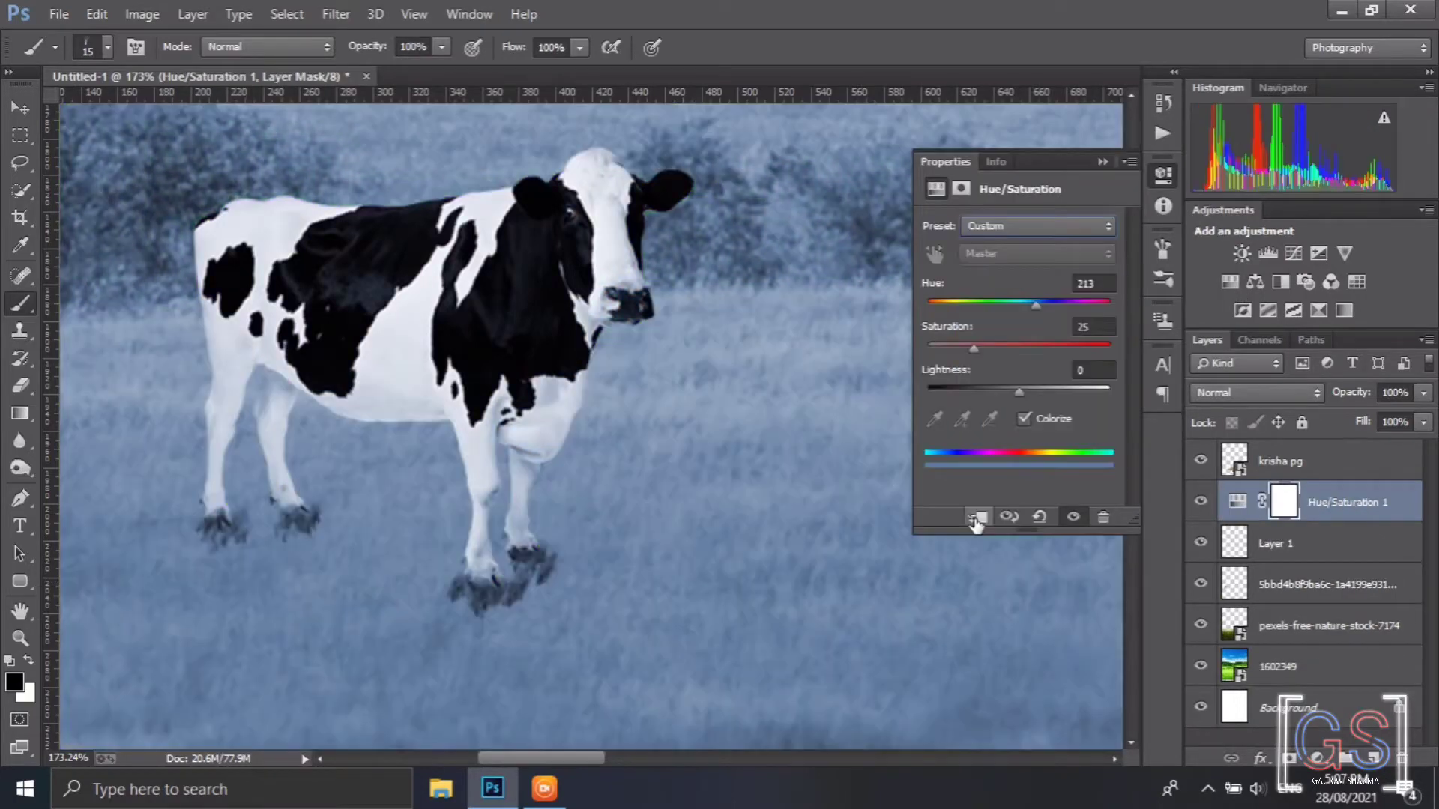
left_click(977, 518)
Set the grass tufts' Hue/Saturation adjustment to Hue 83, Saturation 50 and Lightness +24
left_click_drag(1040, 304, 1020, 350)
left_click_drag(1019, 391, 1041, 391)
left_click_drag(954, 304, 971, 305)
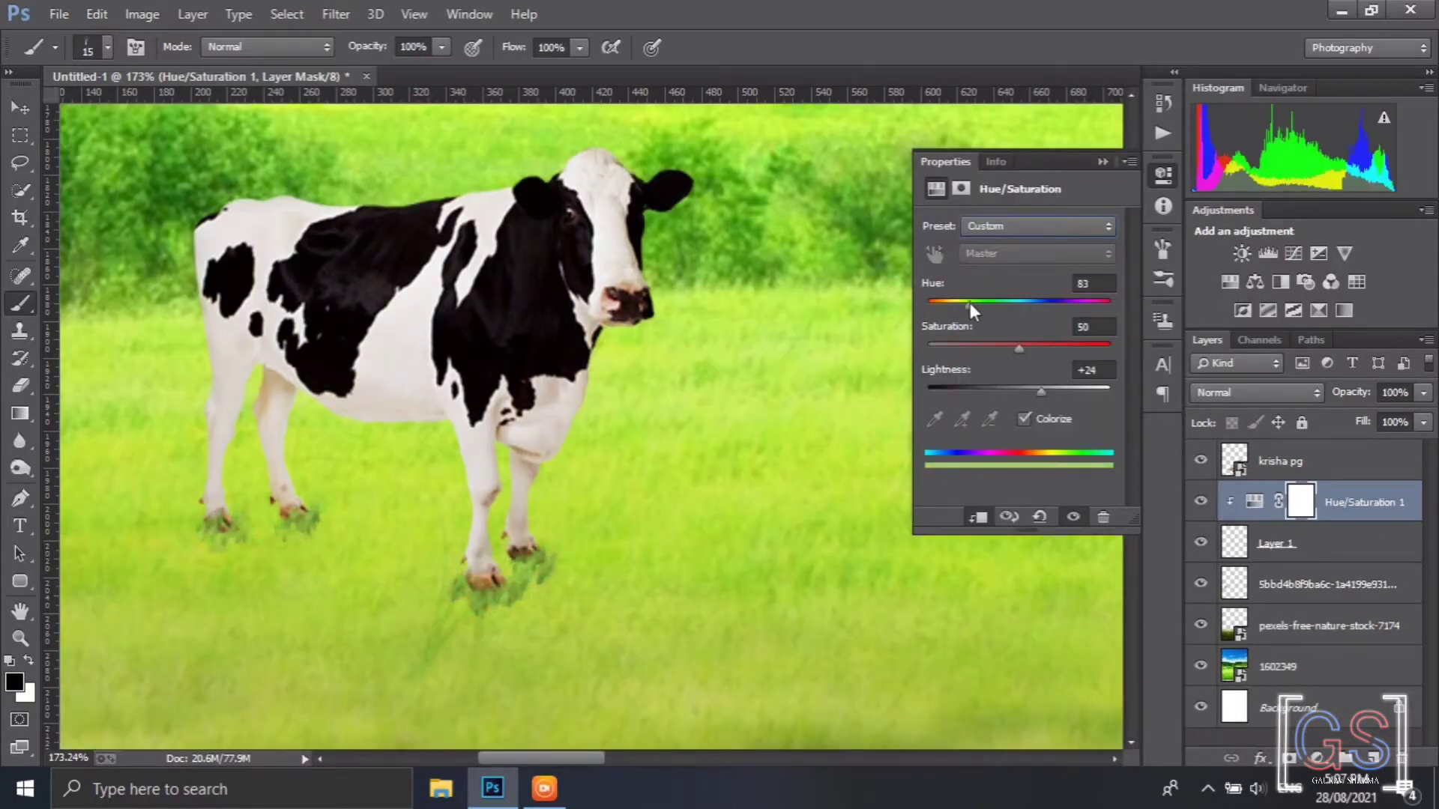
left_click(1102, 162)
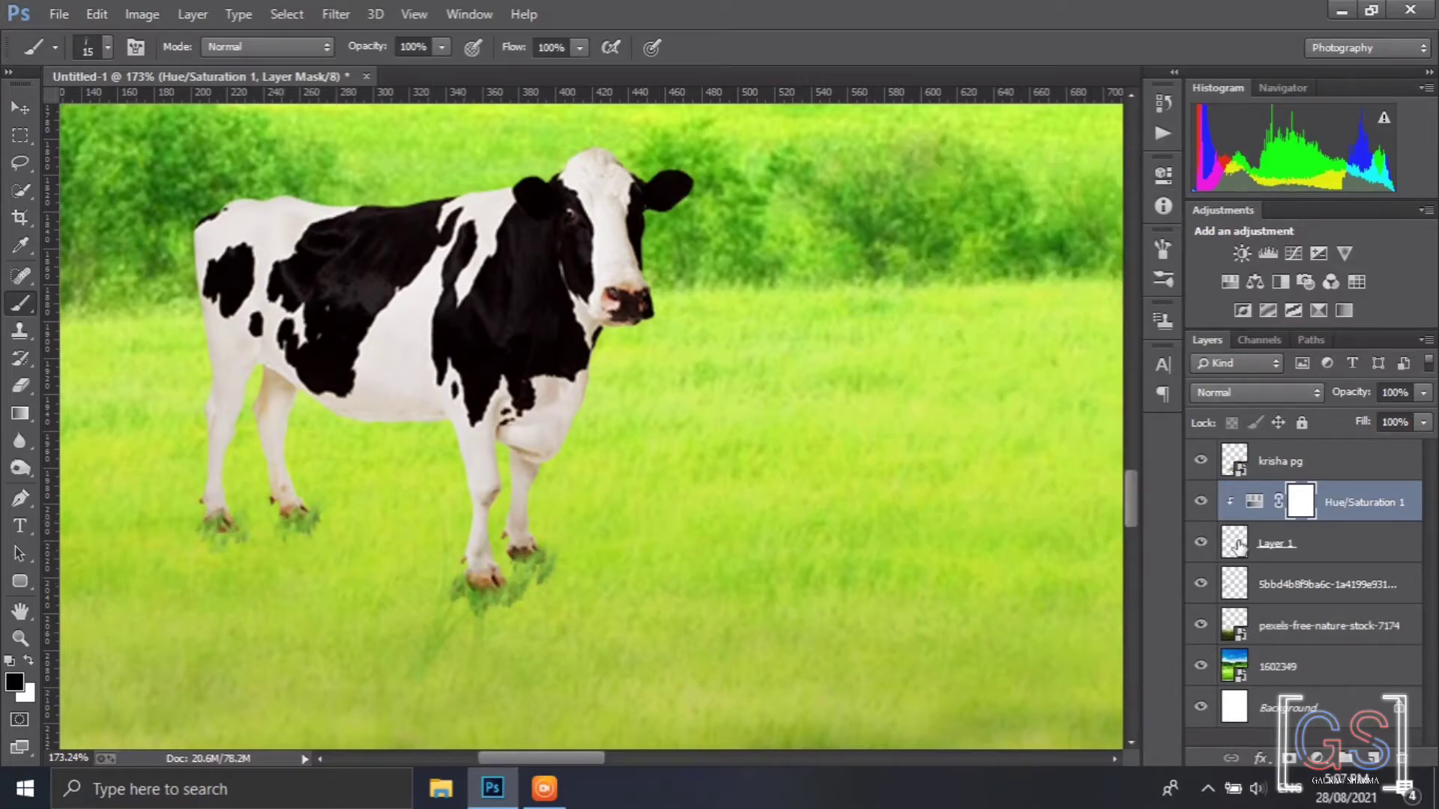
Paint more grass at the cow's rear hooves on Layer 1 and set the Eraser tool's size to 25
left_click(1238, 545)
left_click(202, 520)
right_click(20, 386)
left_click(111, 380)
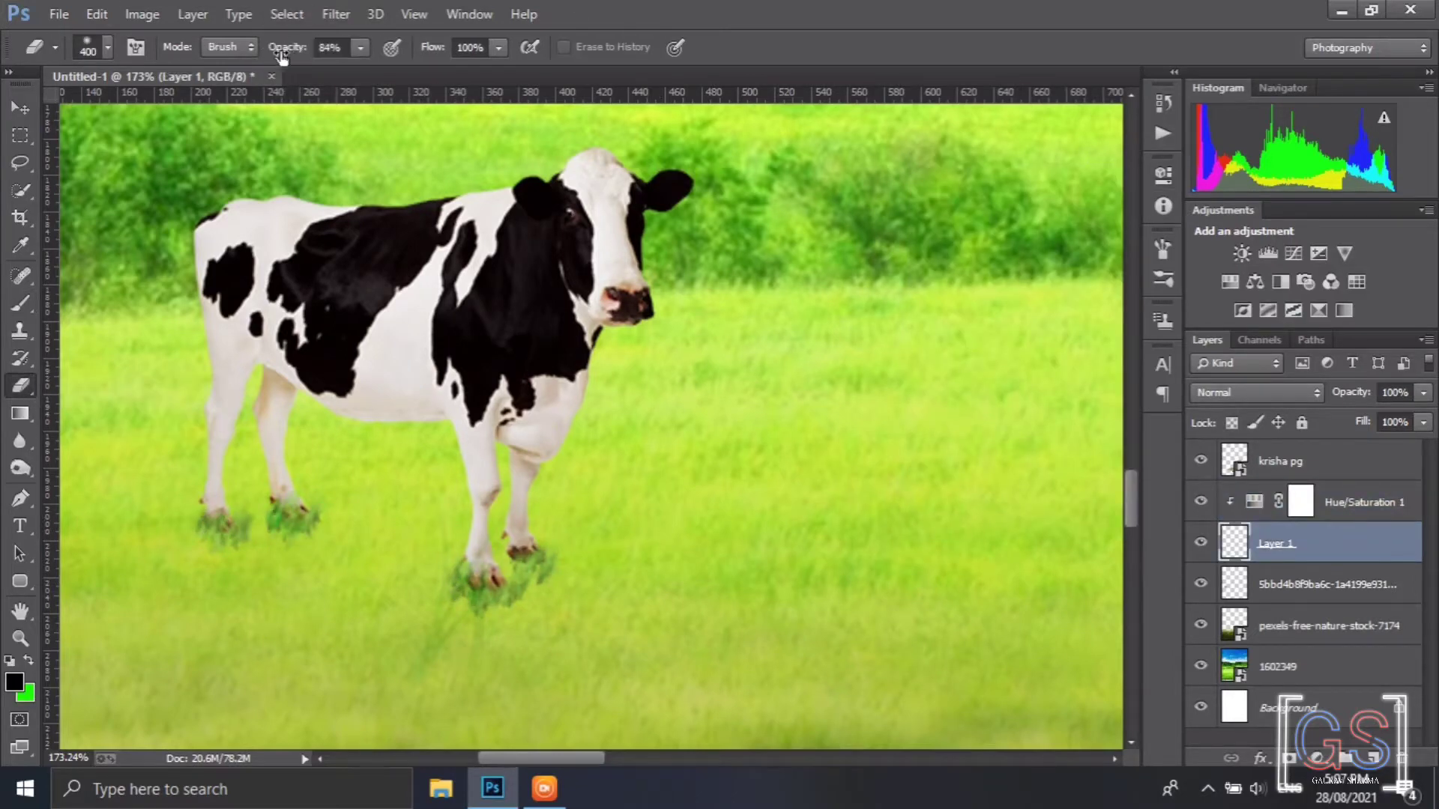
left_click(108, 48)
key("bracketleft")
key("bracketleft")
key("bracketleft")
key("bracketleft")
key("bracketleft")
key("bracketleft")
key("bracketleft")
key("bracketleft")
key("bracketleft")
key("bracketleft")
key("bracketleft")
key("bracketleft")
key("bracketleft")
key("bracketleft")
key("bracketleft")
key("bracketleft")
key("bracketleft")
scroll(386, 665, "down", 5)
scroll(411, 620, "up", 2)
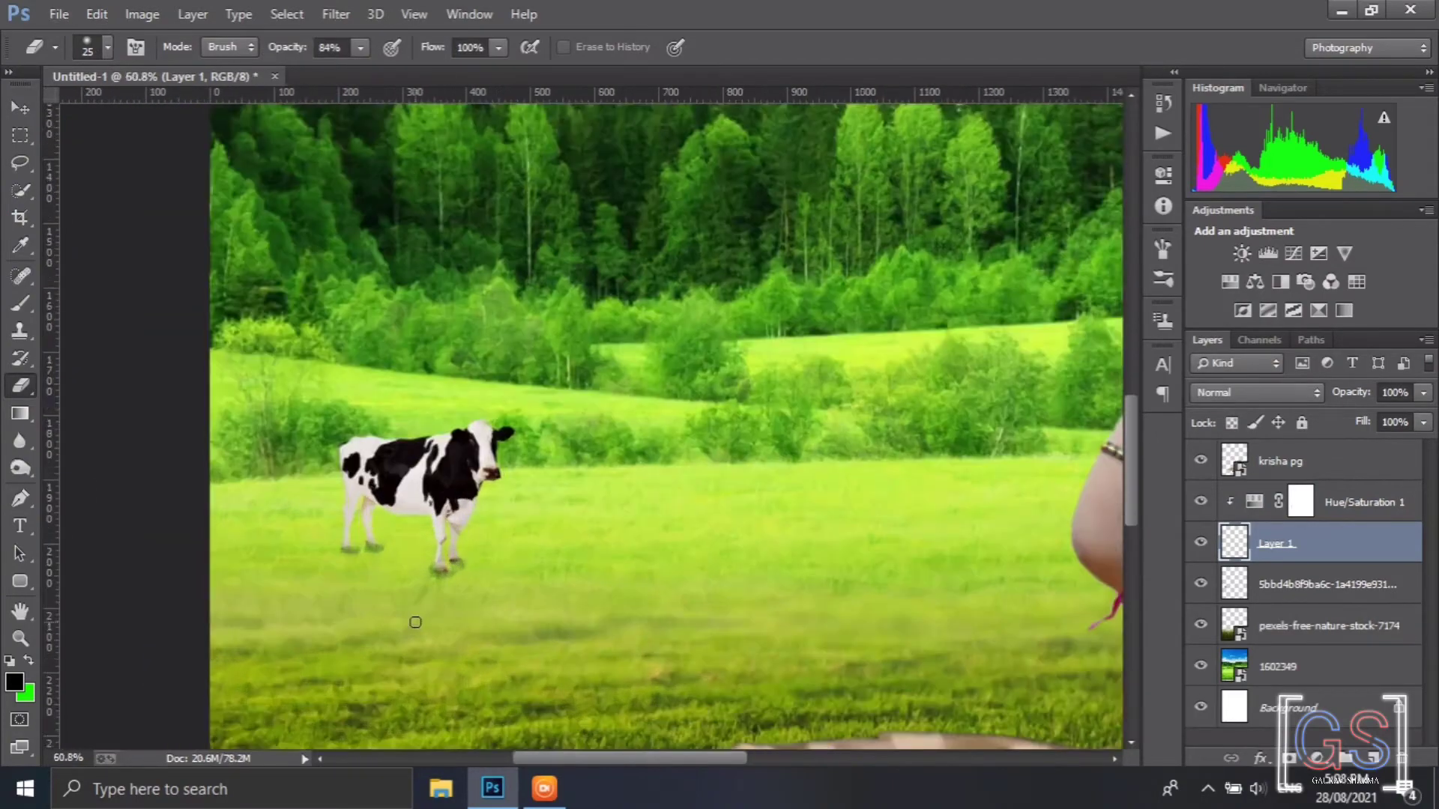
Erase the lower edges of the hooves on the cow layer so they blend into the grass
left_click(338, 15)
left_click(1329, 586)
left_click(1284, 587)
scroll(361, 550, "up", 5)
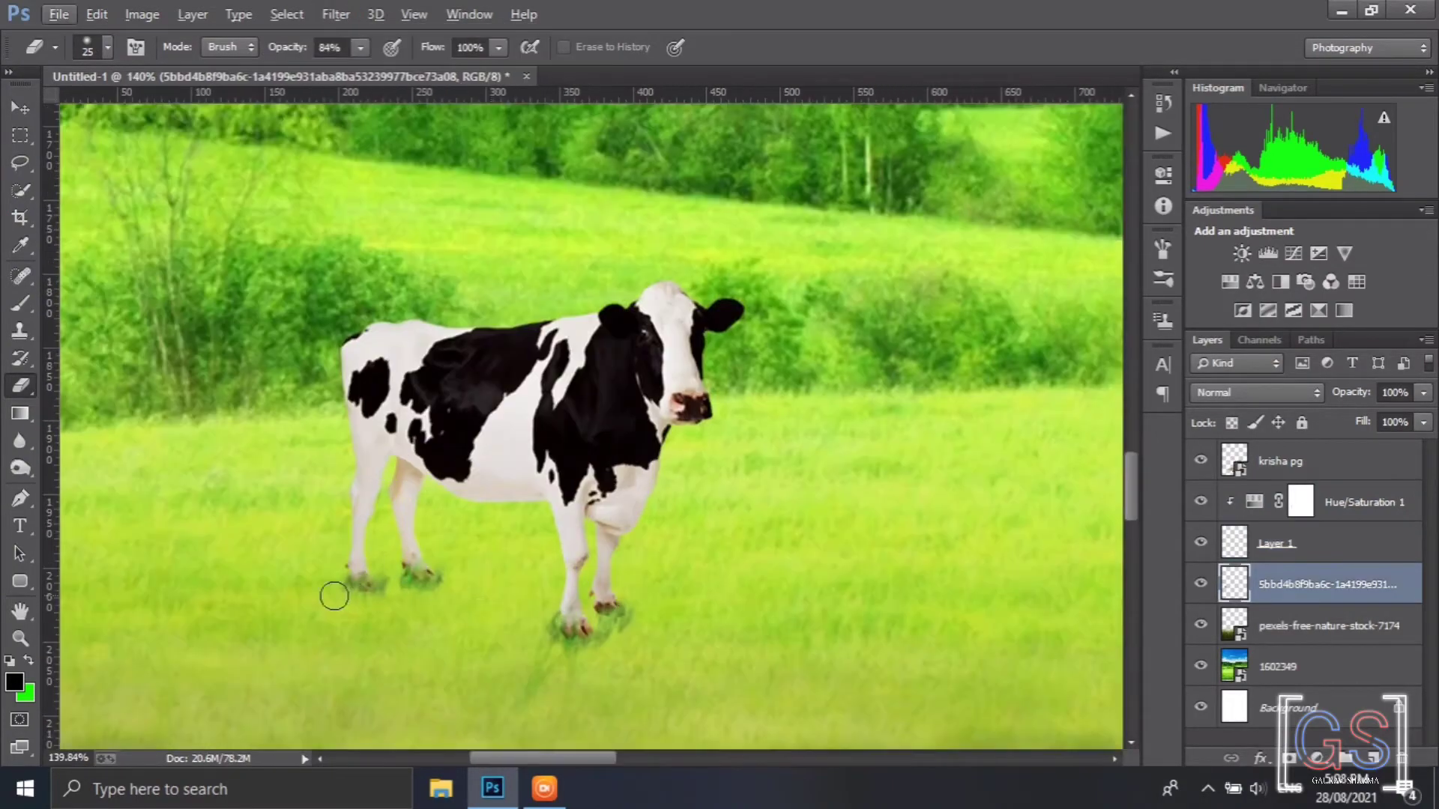
scroll(619, 663, "down", 6)
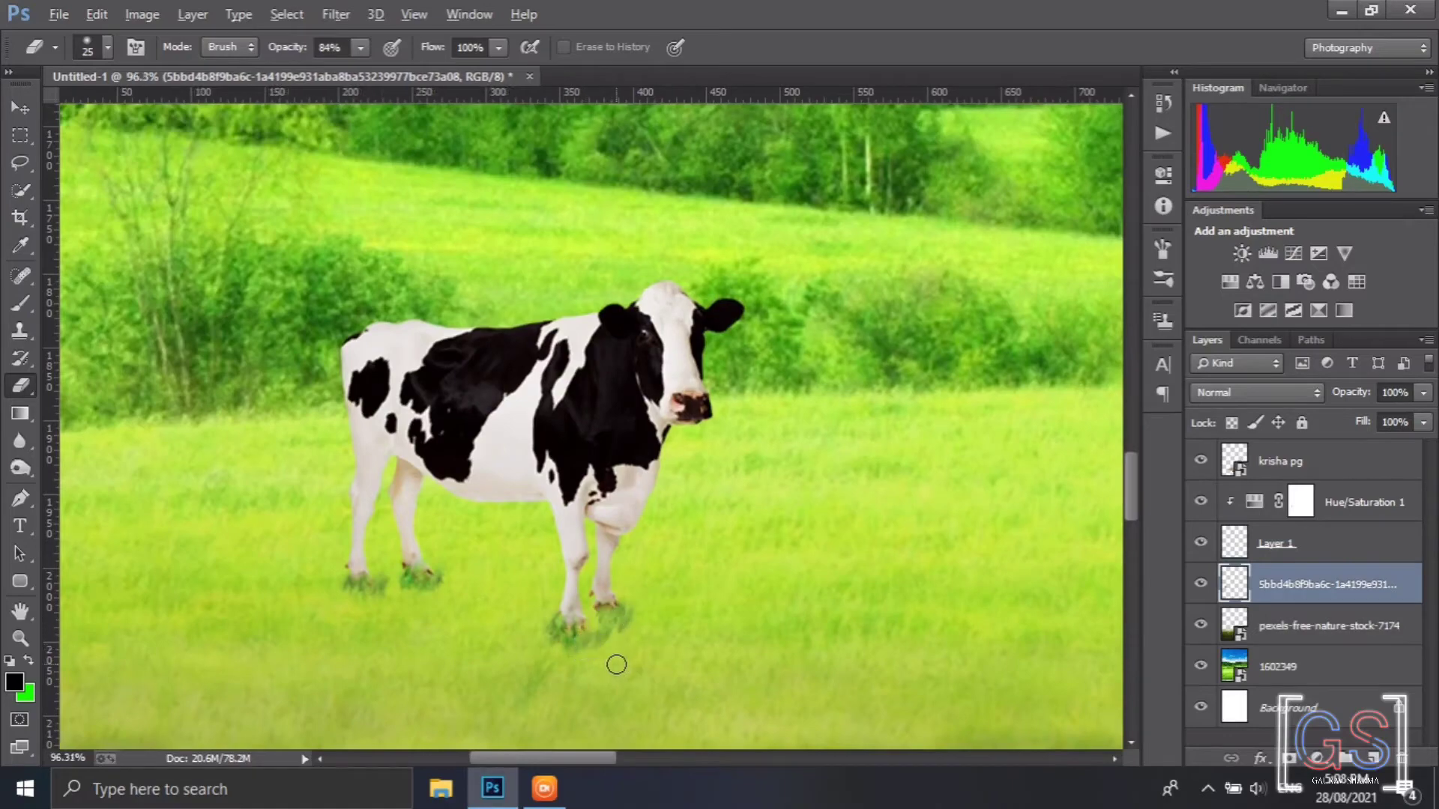
Apply a low-radius Gaussian Blur to the painted grass tufts on Layer 1
left_click(1375, 547)
left_click(336, 15)
mouse_move(411, 272)
left_click(697, 415)
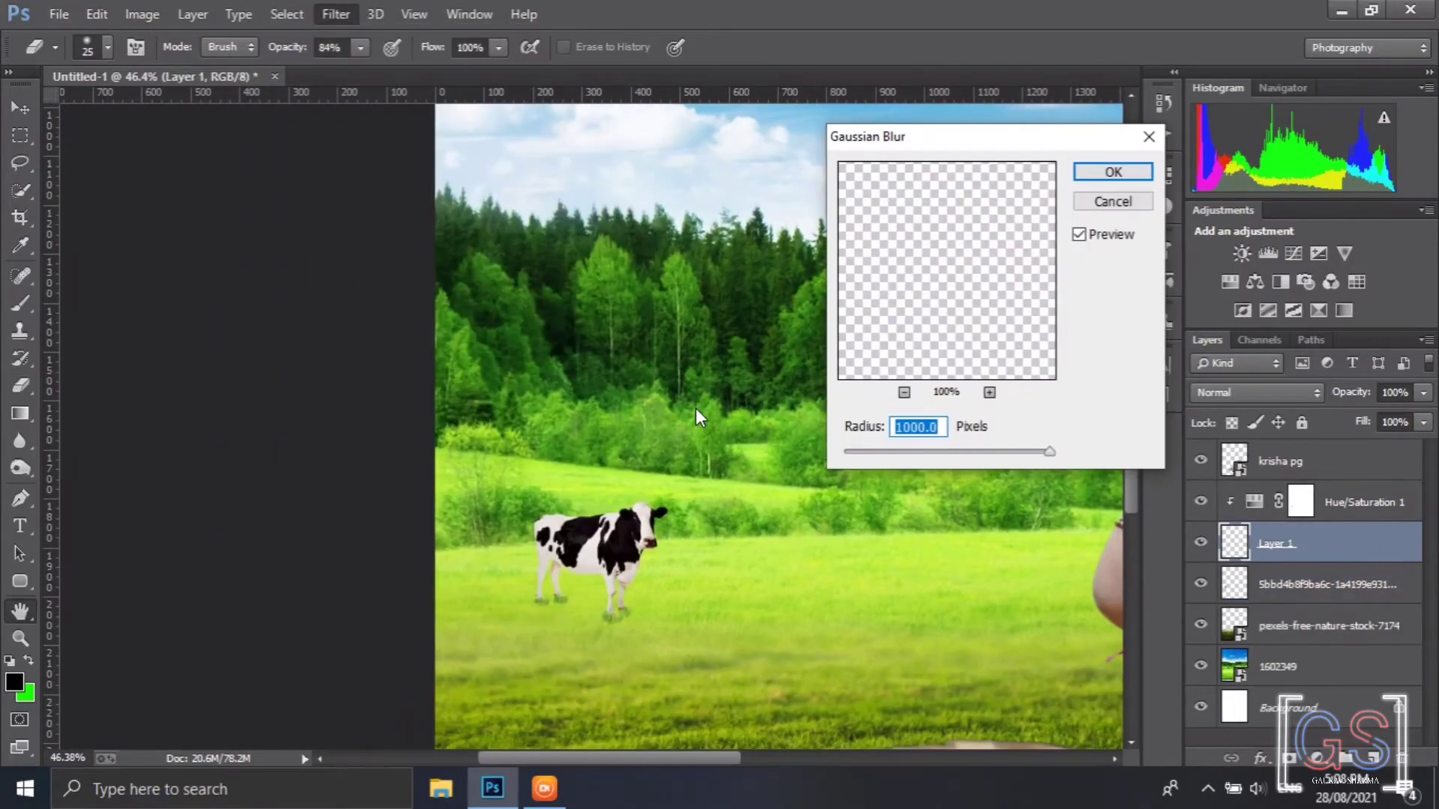
left_click(901, 452)
left_click(1110, 171)
scroll(795, 413, "down", 5)
left_click(60, 14)
left_click(292, 350)
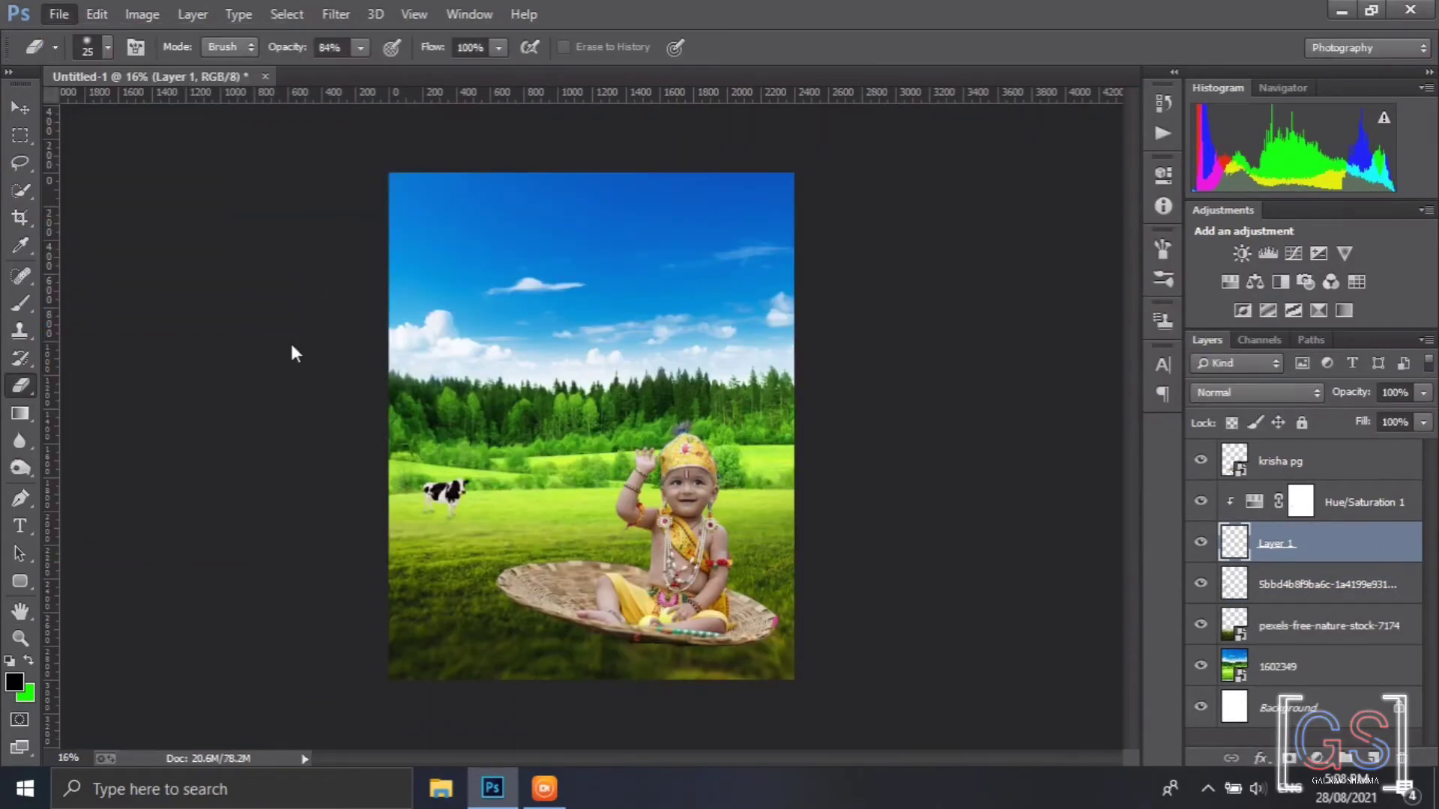
left_click(1414, 21)
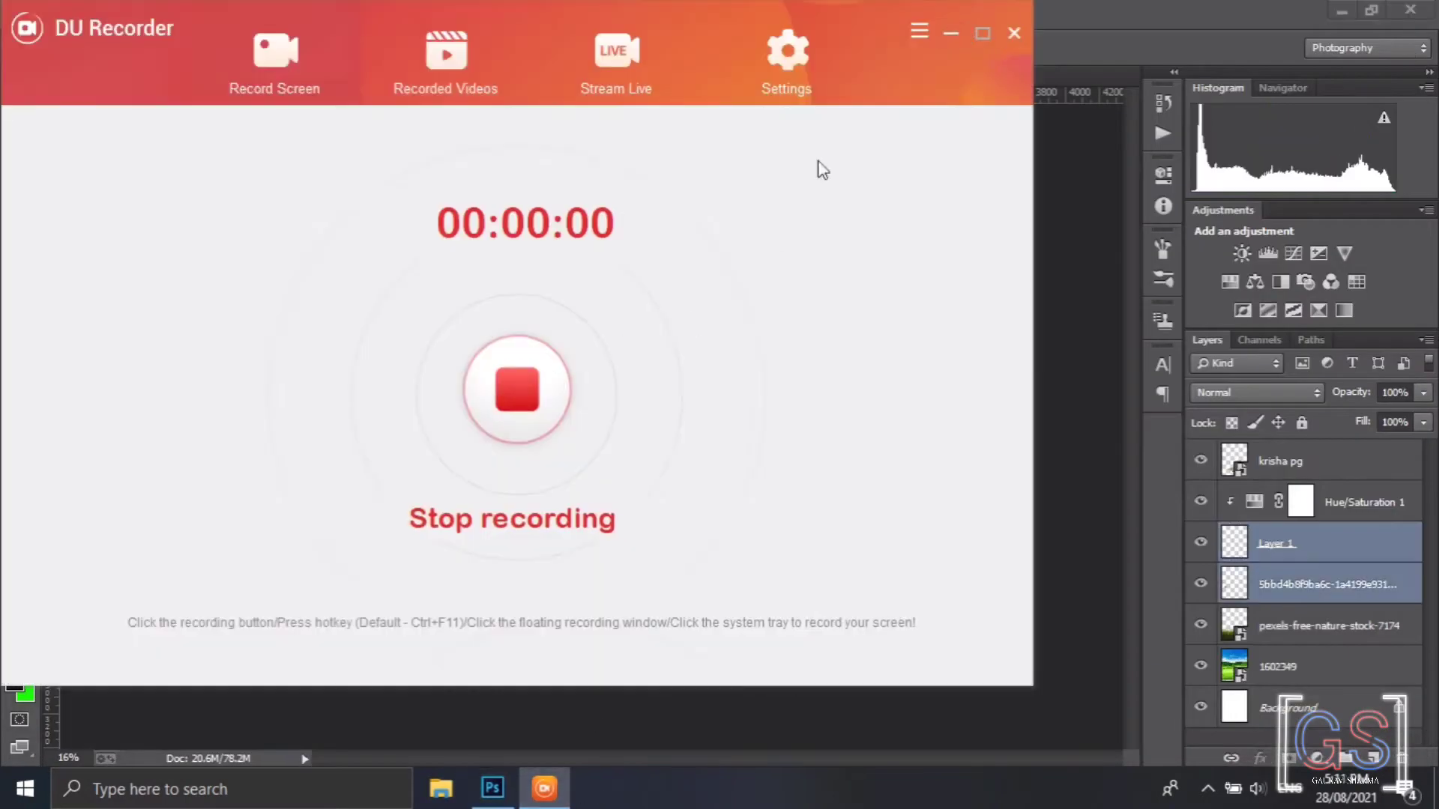
Merge the cow, grass tuft and Hue/Saturation layers, duplicate the result and move the copy toward the middle of the meadow
left_click(1287, 502)
key("ctrl+j")
left_click(20, 109)
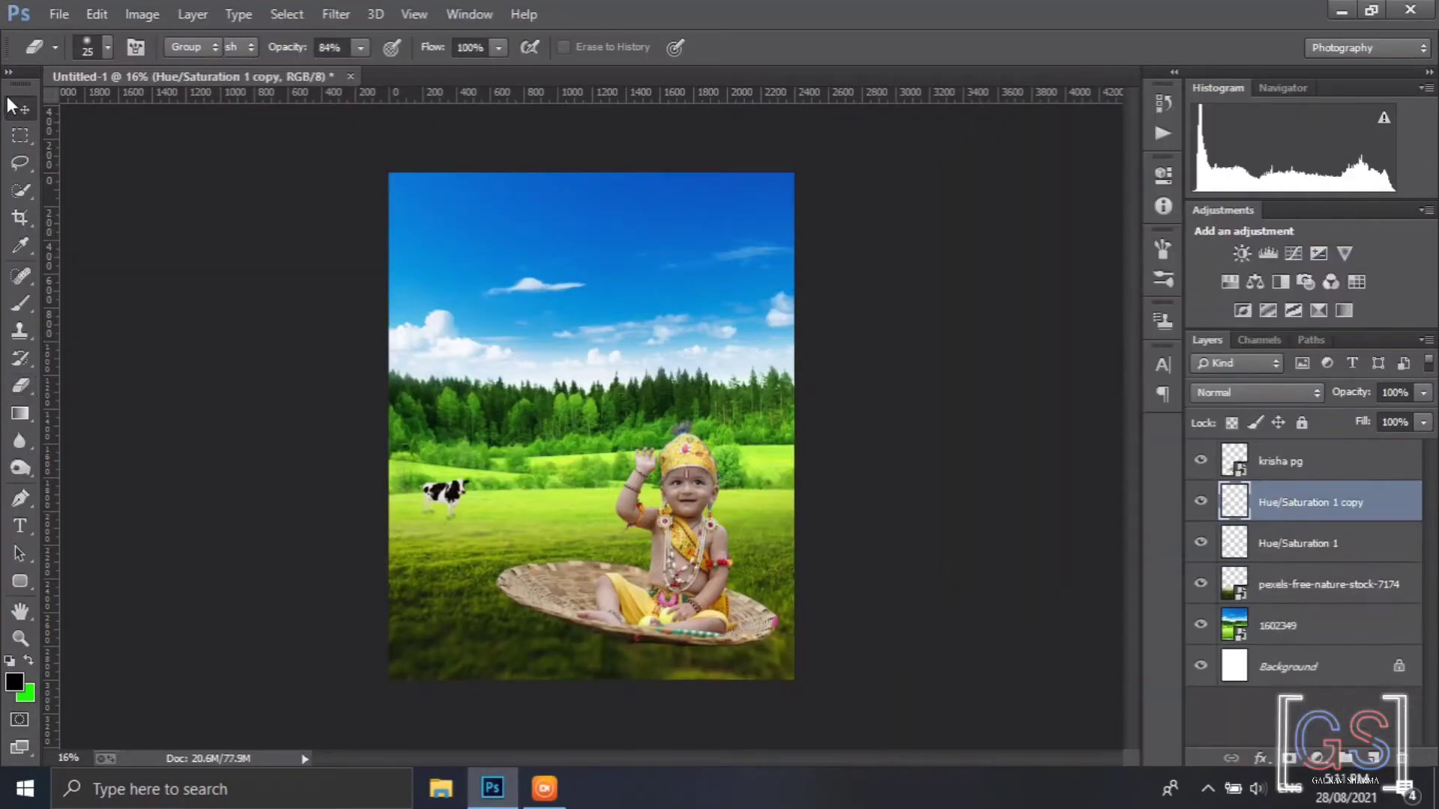
left_click_drag(449, 495, 545, 480)
Flip the duplicated cow horizontally
key("ctrl+t")
right_click(571, 487)
left_click(637, 470)
key("ctrl+z")
right_click(546, 494)
left_click(599, 459)
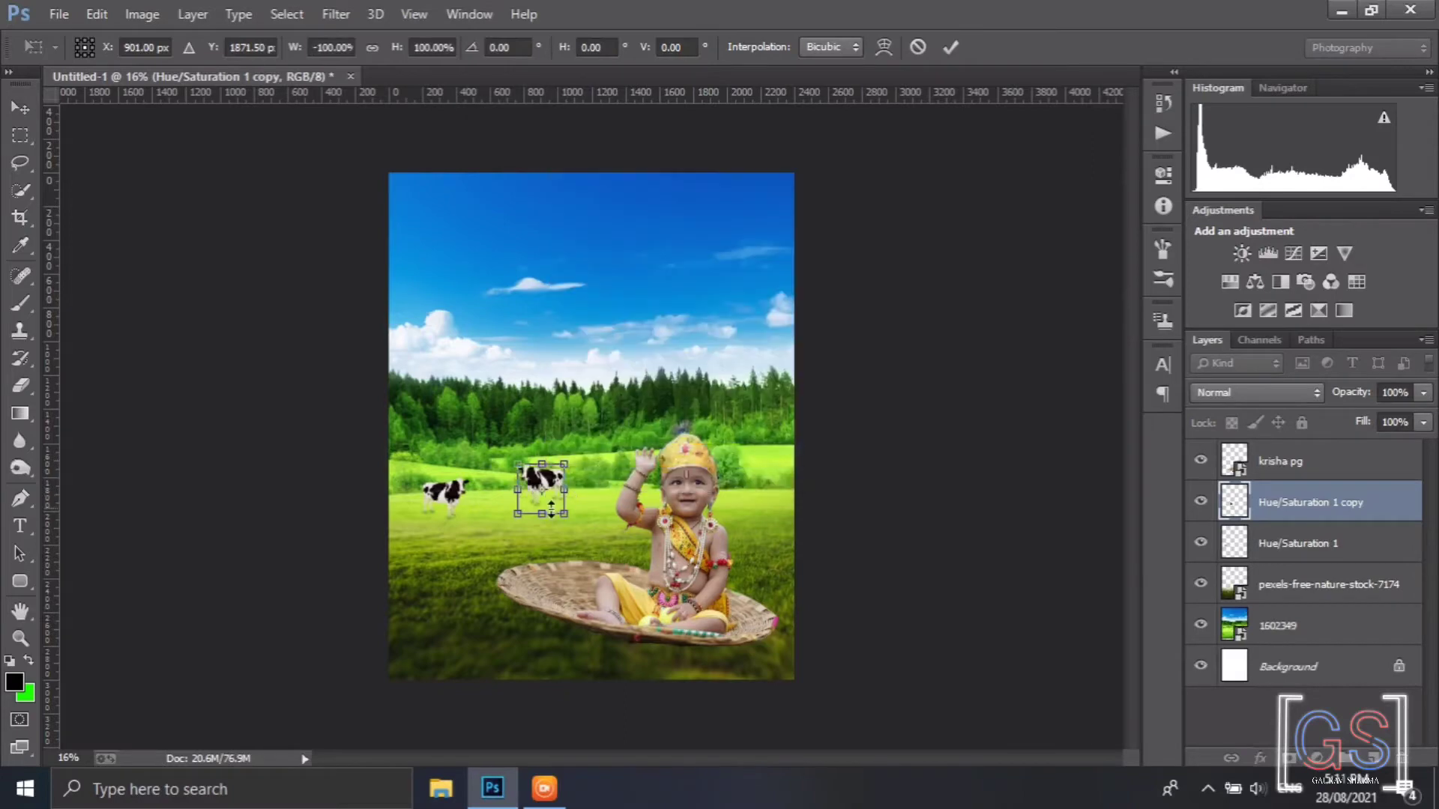
Shrink the flipped cow and position it on the distant meadow behind the first cow
scroll(558, 477, "up", 6)
left_click_drag(579, 586, 418, 569)
left_click_drag(385, 554, 246, 447)
left_click_drag(280, 400, 268, 412)
double_click(256, 443)
Duplicate the small cow onto the meadow beside the child's raised arm and enlarge the copy slightly
scroll(308, 415, "down", 2)
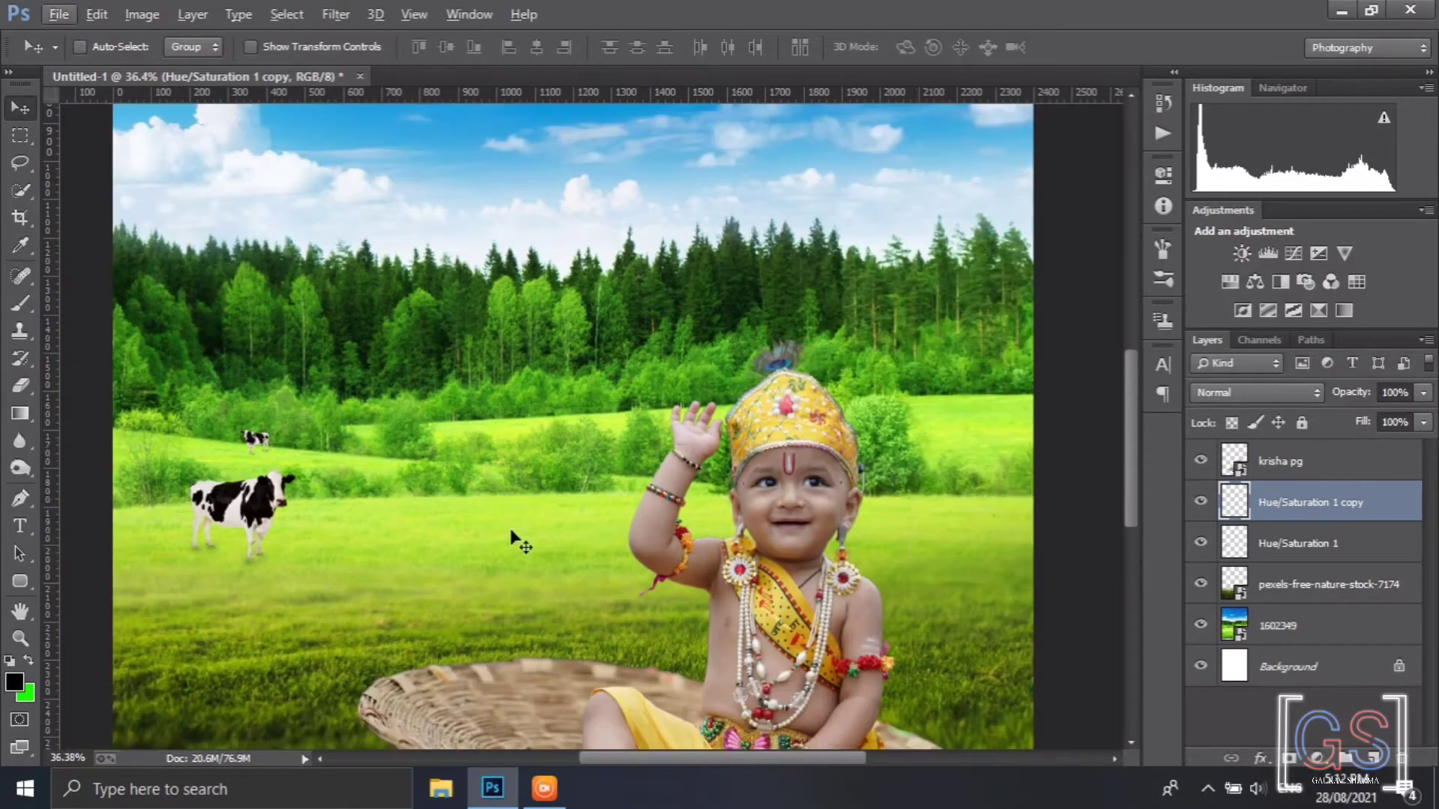
left_click_drag(251, 496, 583, 556)
key("ctrl+t")
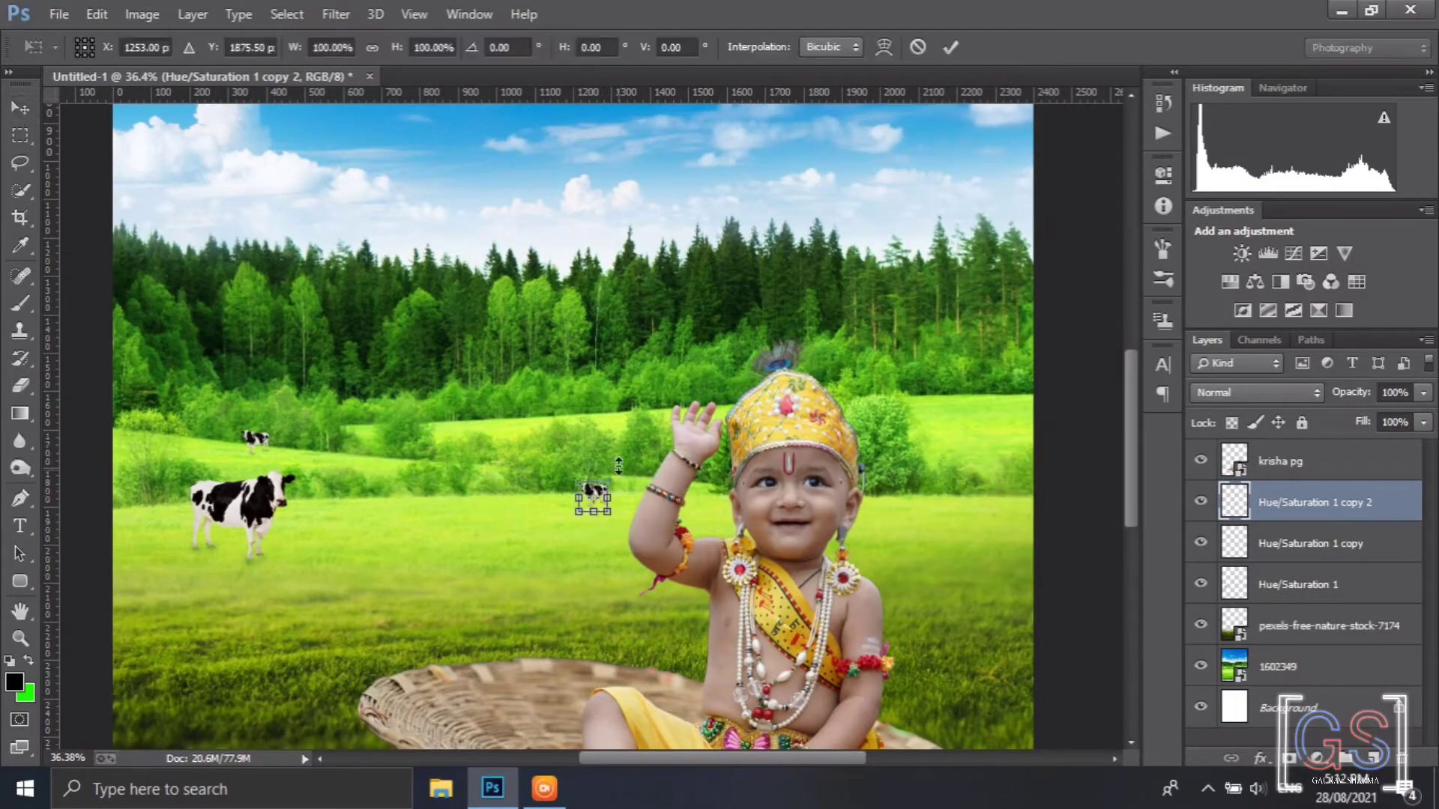
left_click_drag(605, 485, 616, 473)
double_click(592, 509)
scroll(492, 537, "down", 3)
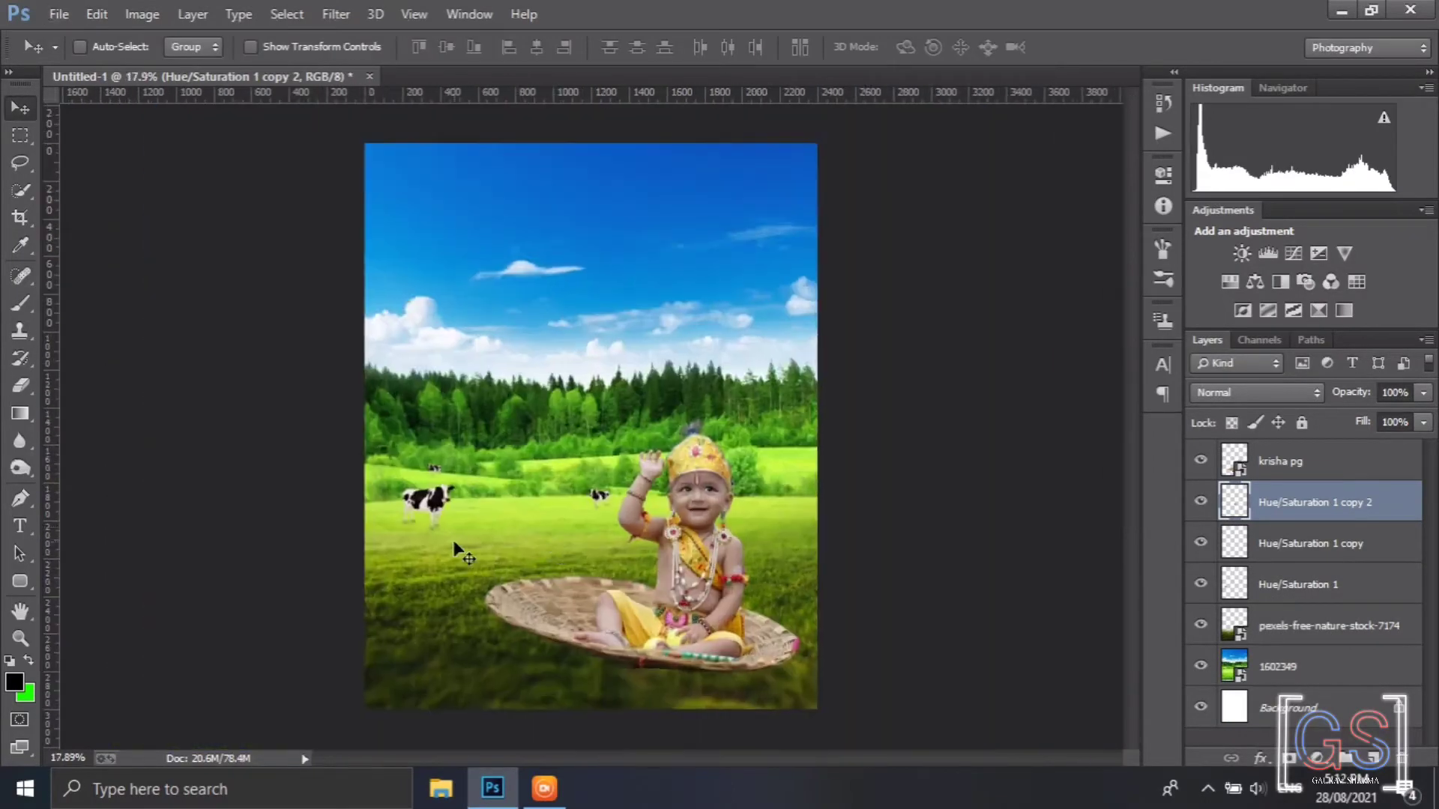
Duplicate the cow beside the child's raised arm, flip the copy horizontally and place it between the large cow and the original
key("ctrl+j")
key("ctrl+t")
right_click(614, 511)
left_click(644, 474)
scroll(598, 496, "up", 9)
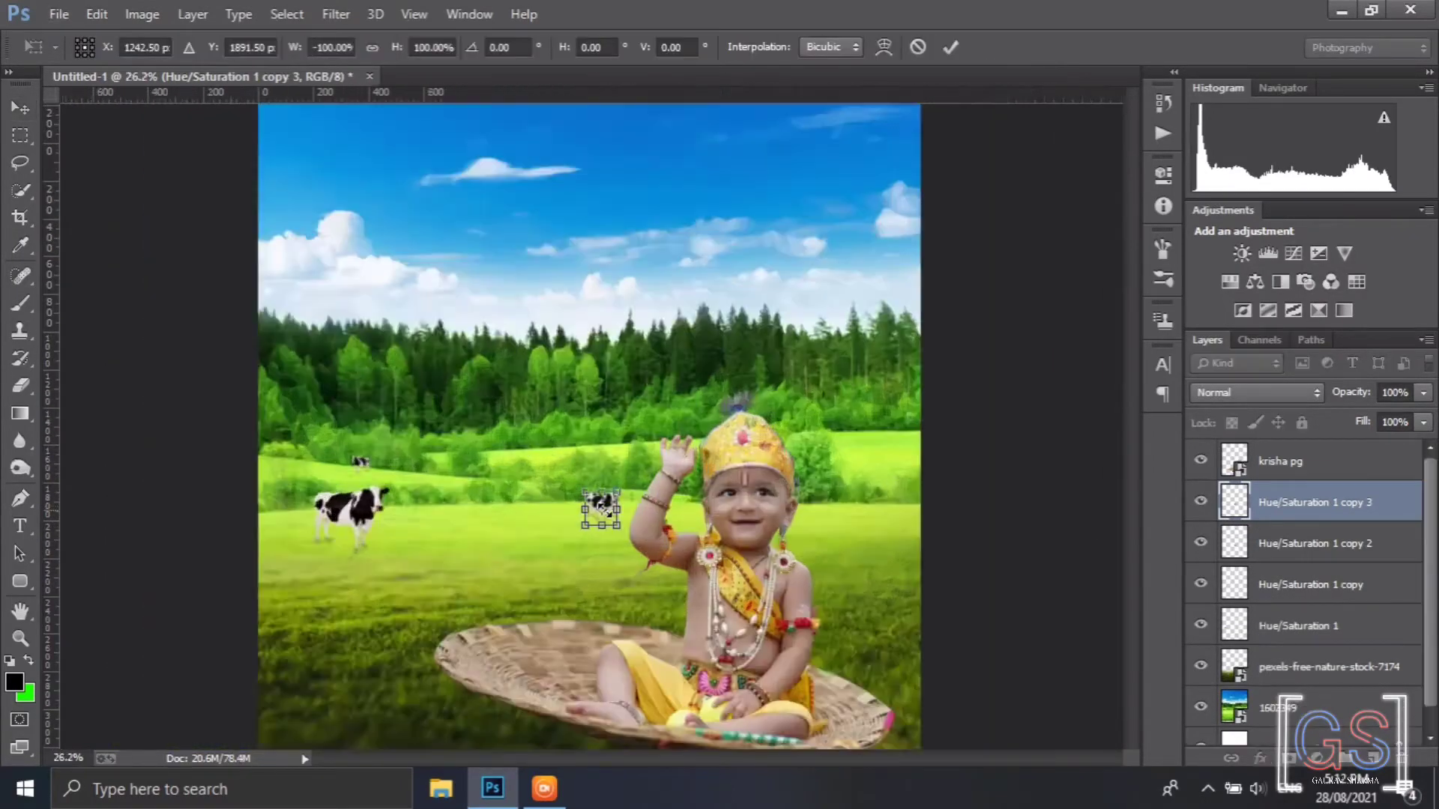
left_click_drag(604, 514, 410, 524)
left_click(950, 47)
scroll(643, 445, "down", 2)
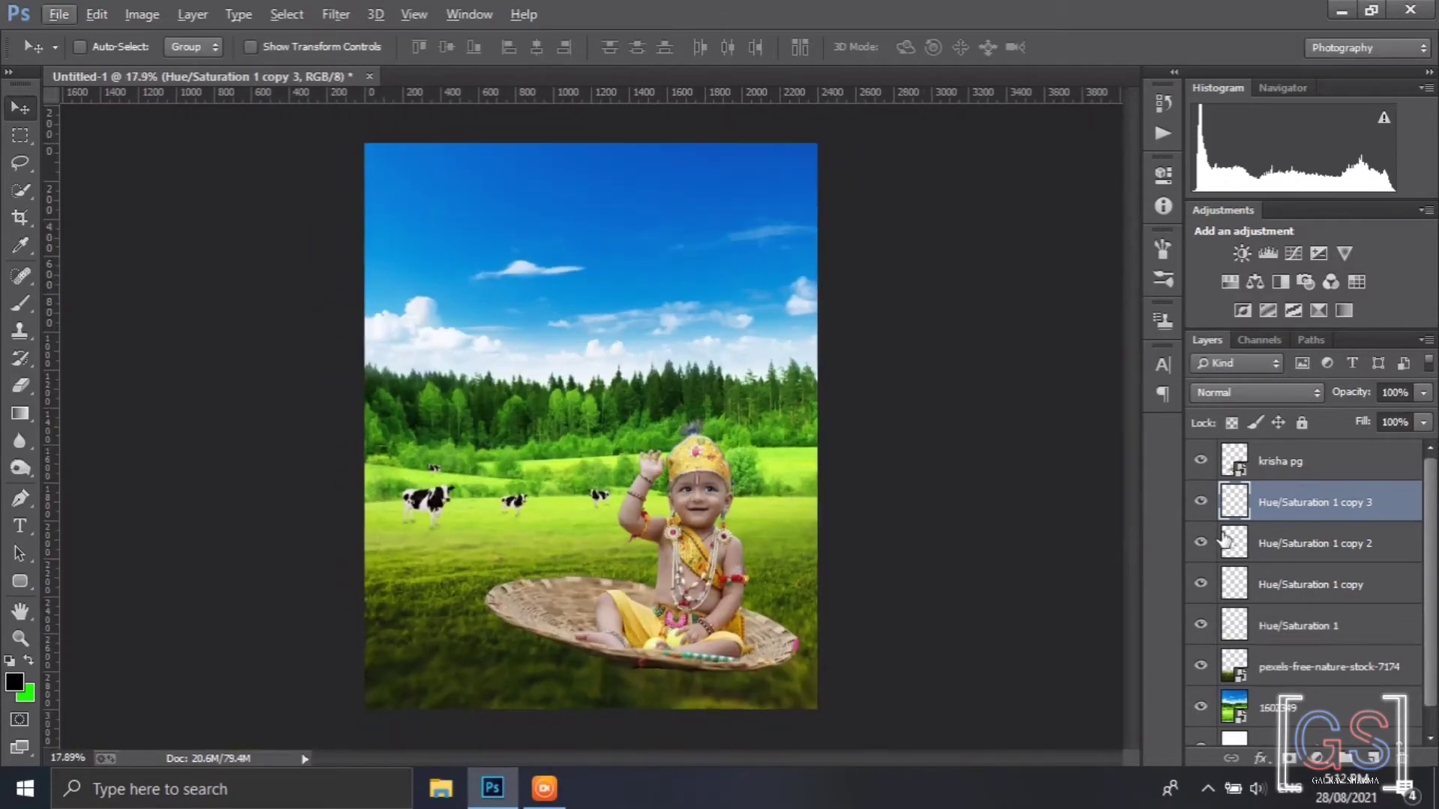
Group the four cow layers, name the group "cow" and expand it
left_click(1289, 626, "shift")
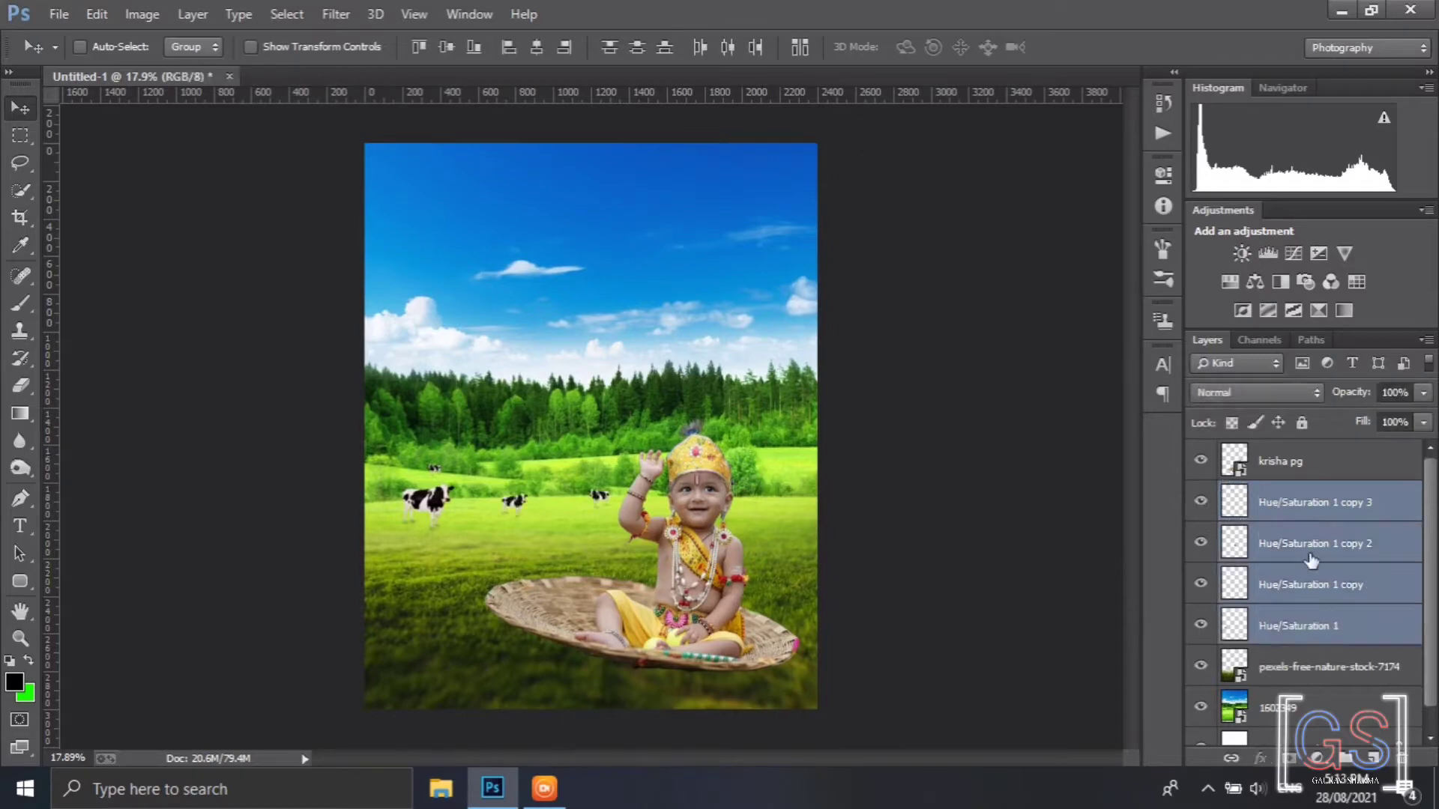
key("ctrl+g")
type("cow")
key("Return")
left_click(1225, 493)
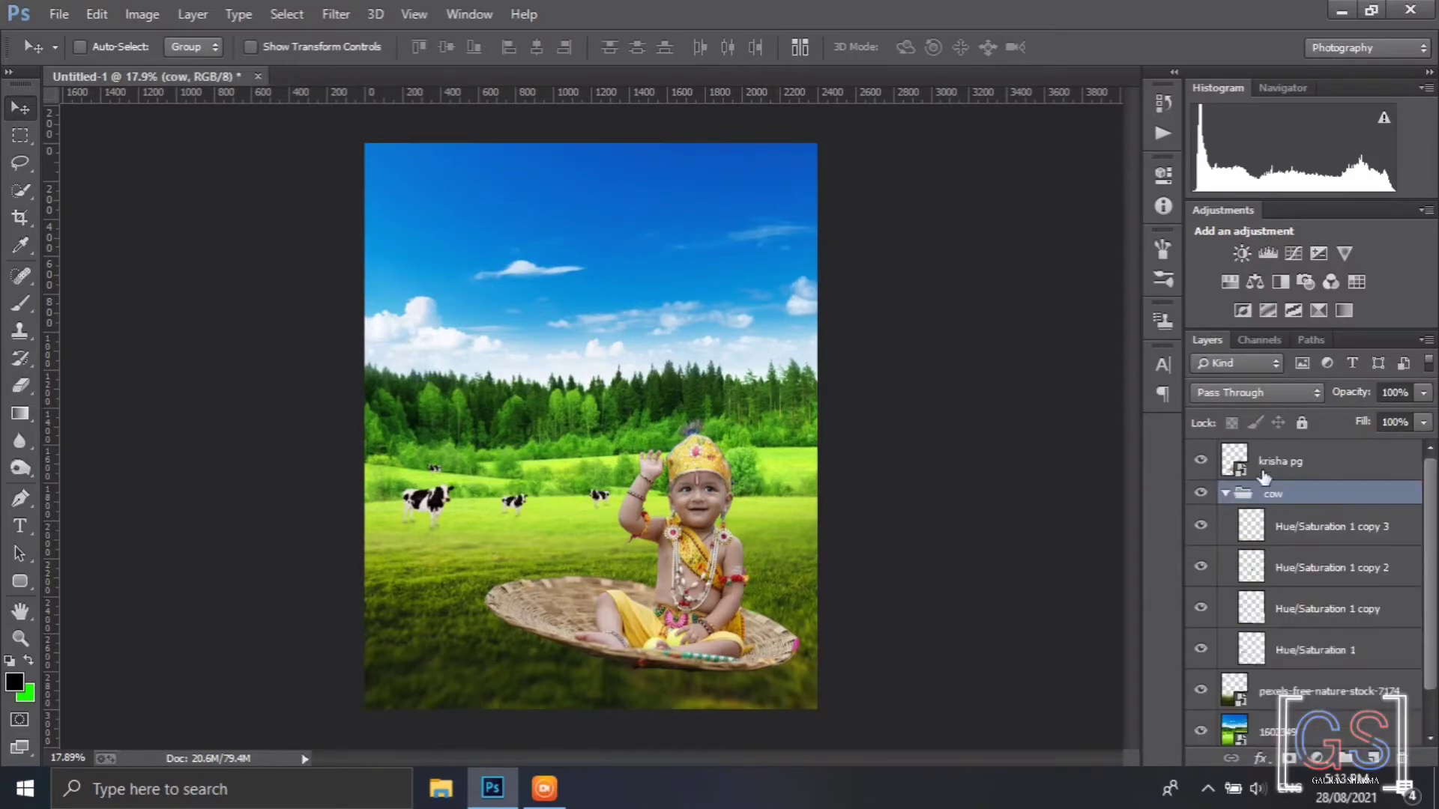
left_click(1230, 281)
left_click(1104, 517)
left_click(1280, 281)
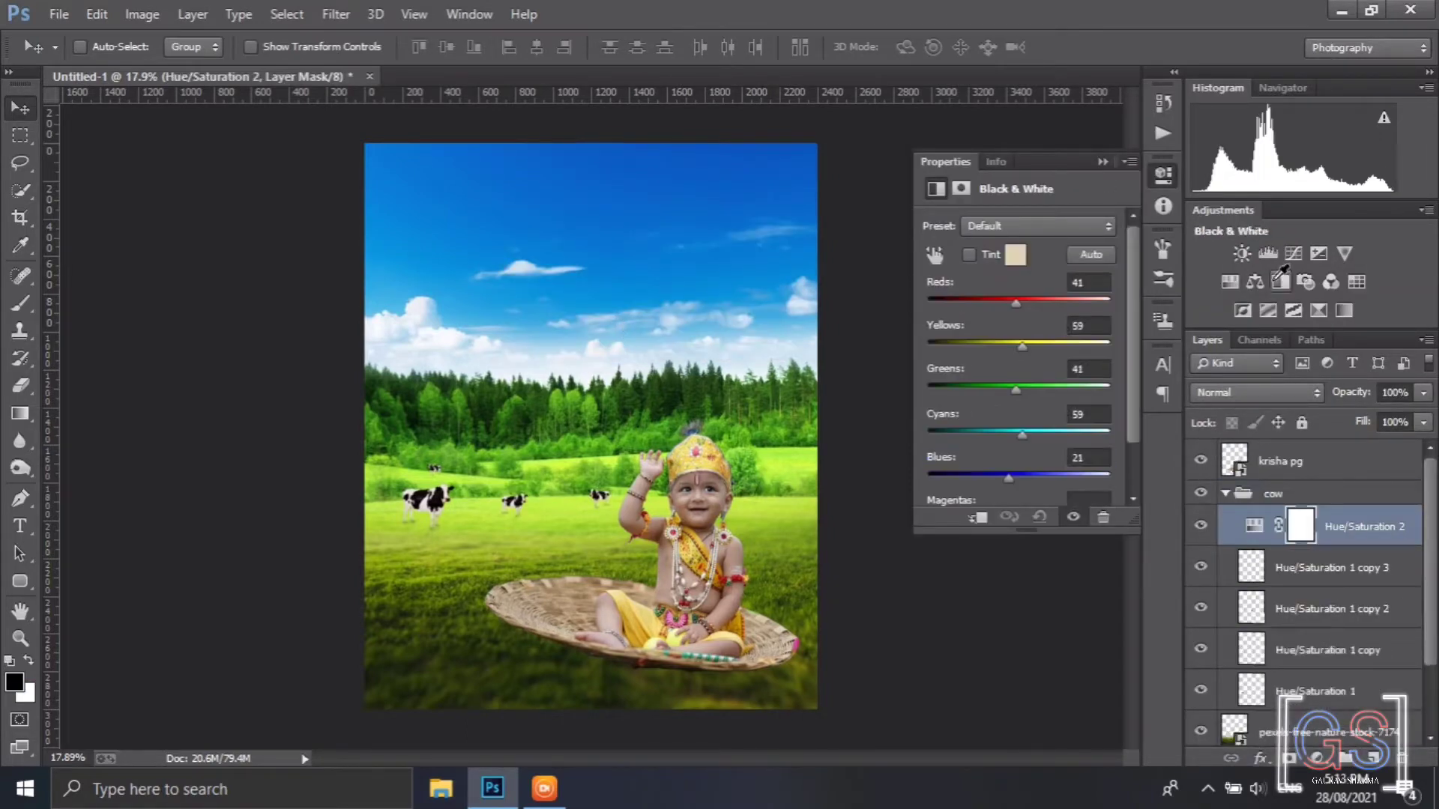
key("Delete")
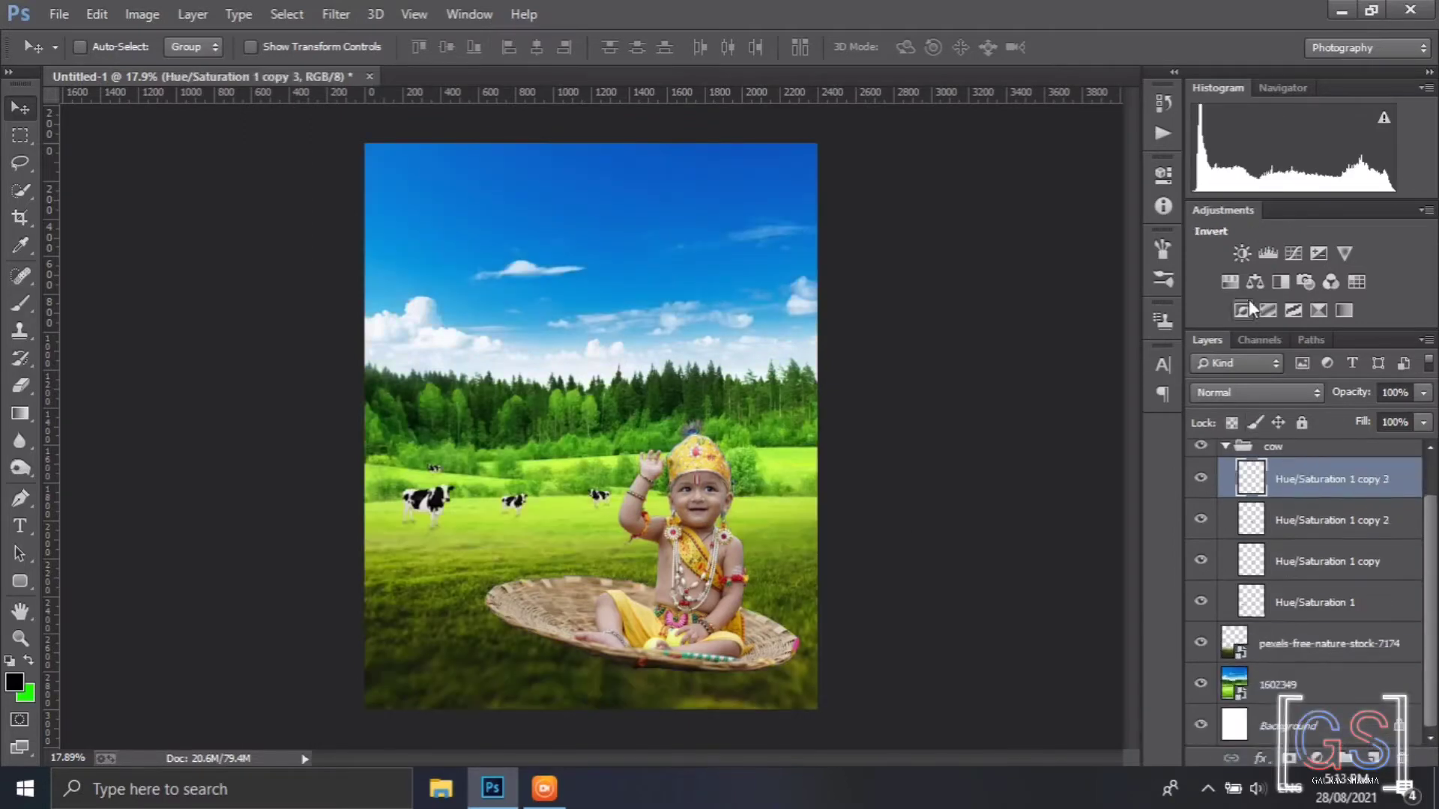
Add a Color Balance adjustment clipped to the newest cow copy with midtones Cyan-Red -11, Magenta-Green +34 and Yellow-Blue -8
left_click(1255, 282)
key("ctrl+alt+g")
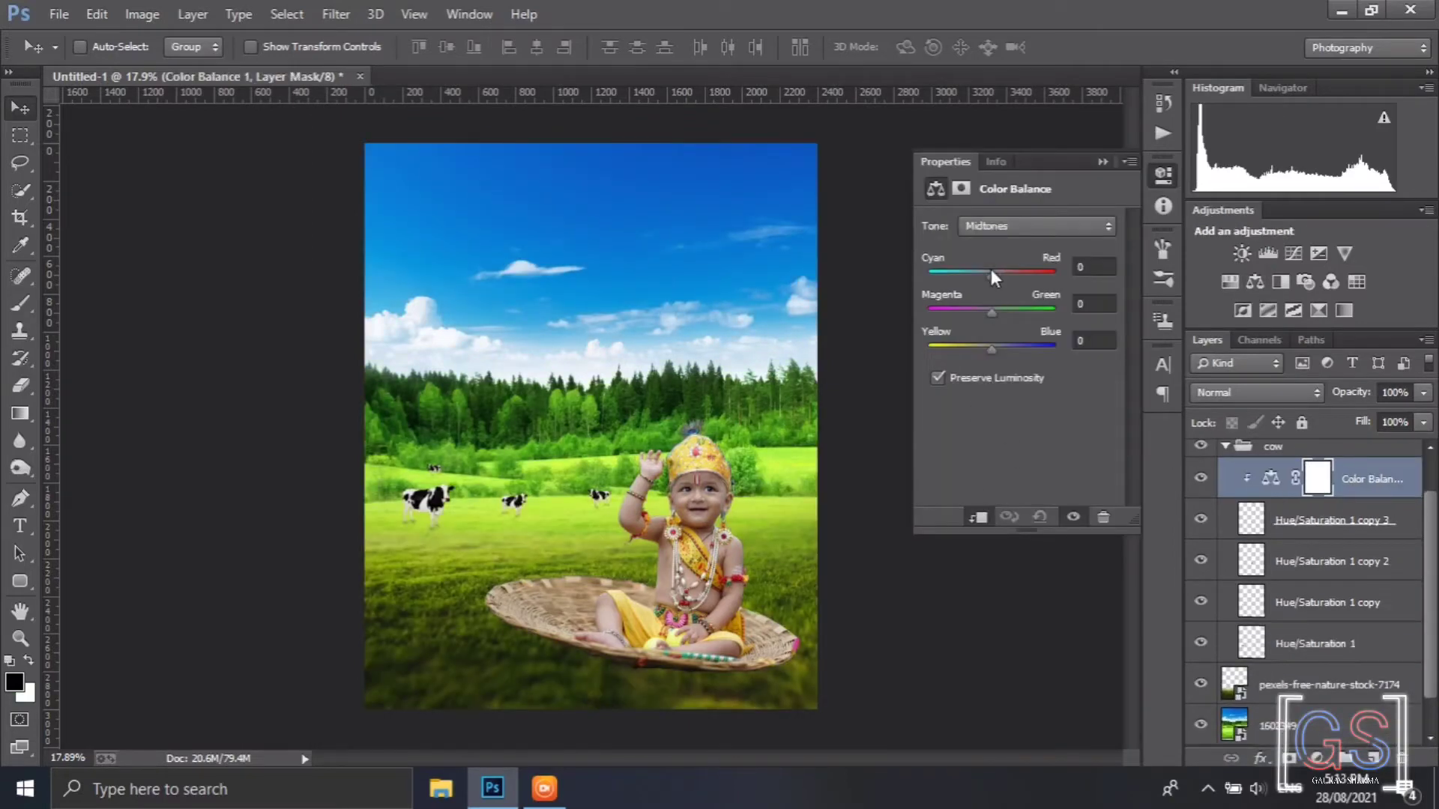
left_click_drag(991, 271, 963, 277)
scroll(527, 483, "up", 5)
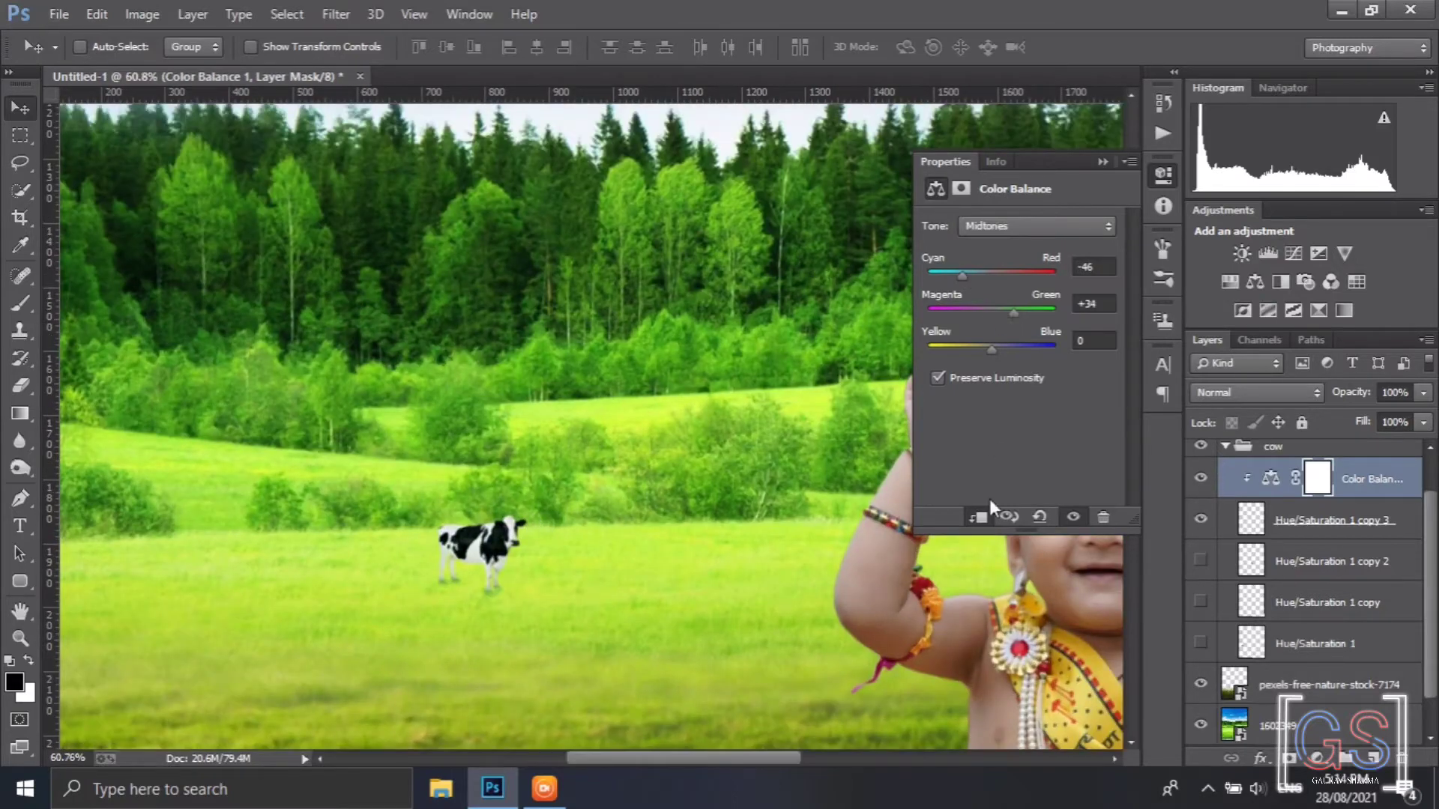
left_click_drag(990, 348, 986, 342)
scroll(625, 398, "down", 3)
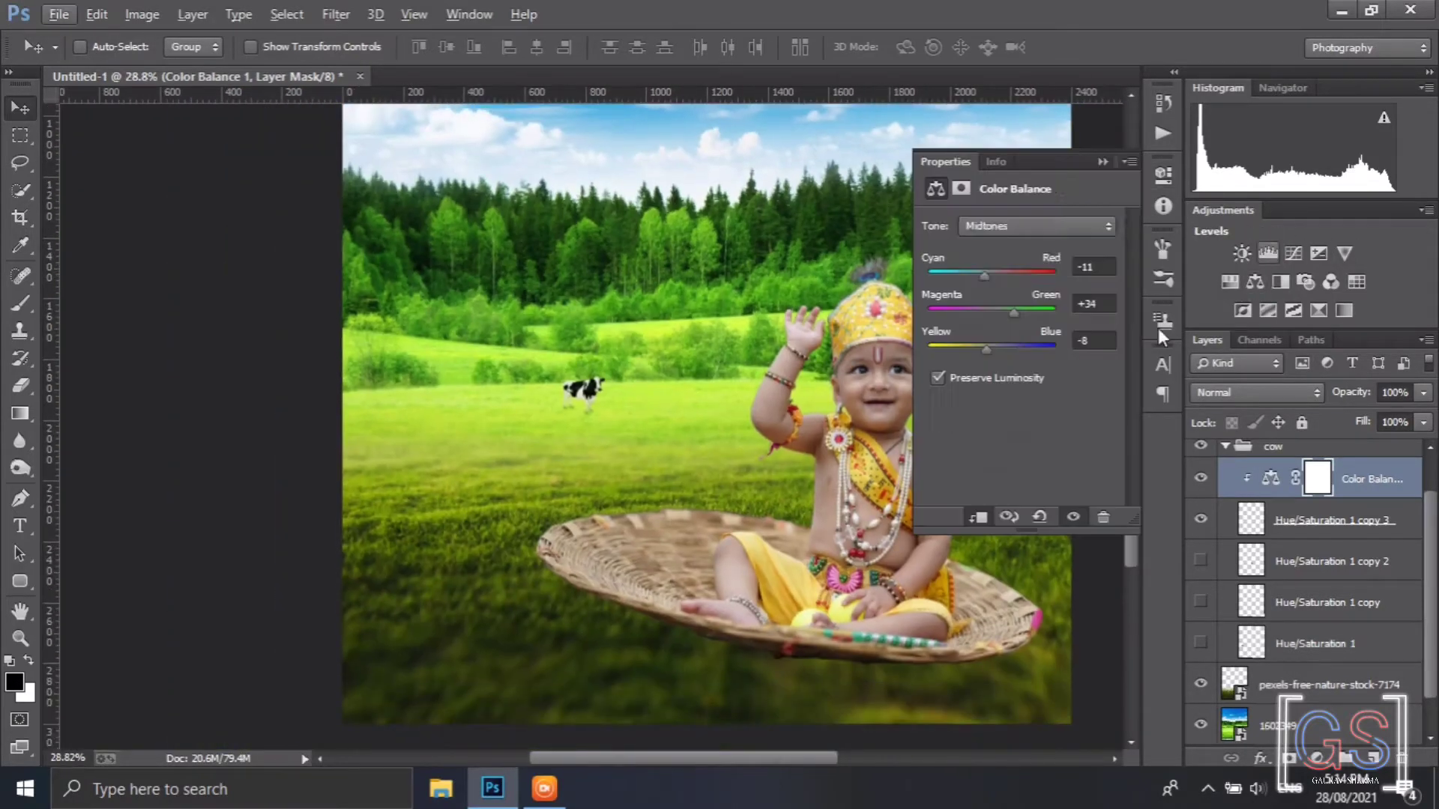
Add a clipped Levels adjustment with white output level 211 and a second mask, and set the brush size to 10
left_click_drag(1111, 443, 1091, 441)
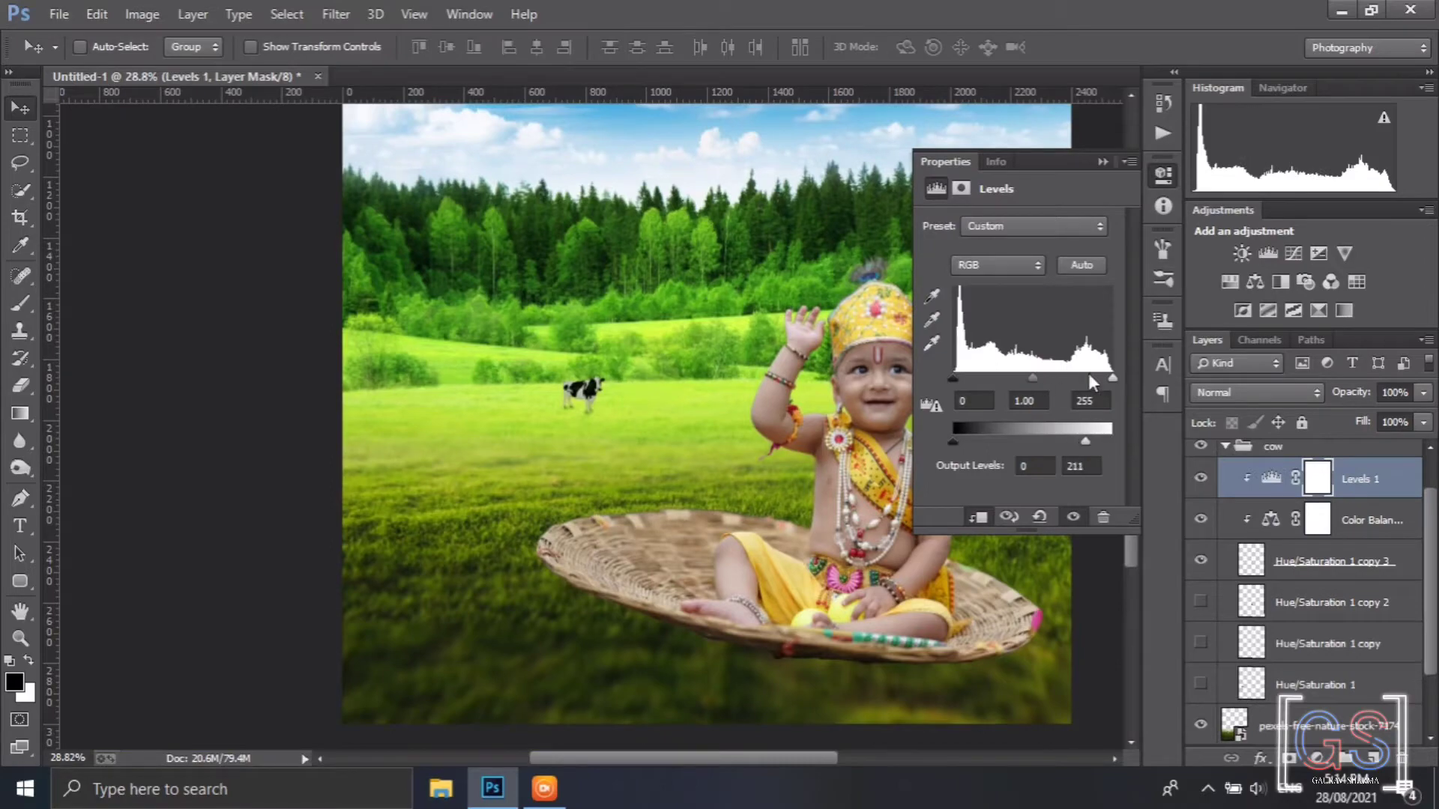
left_click(1102, 162)
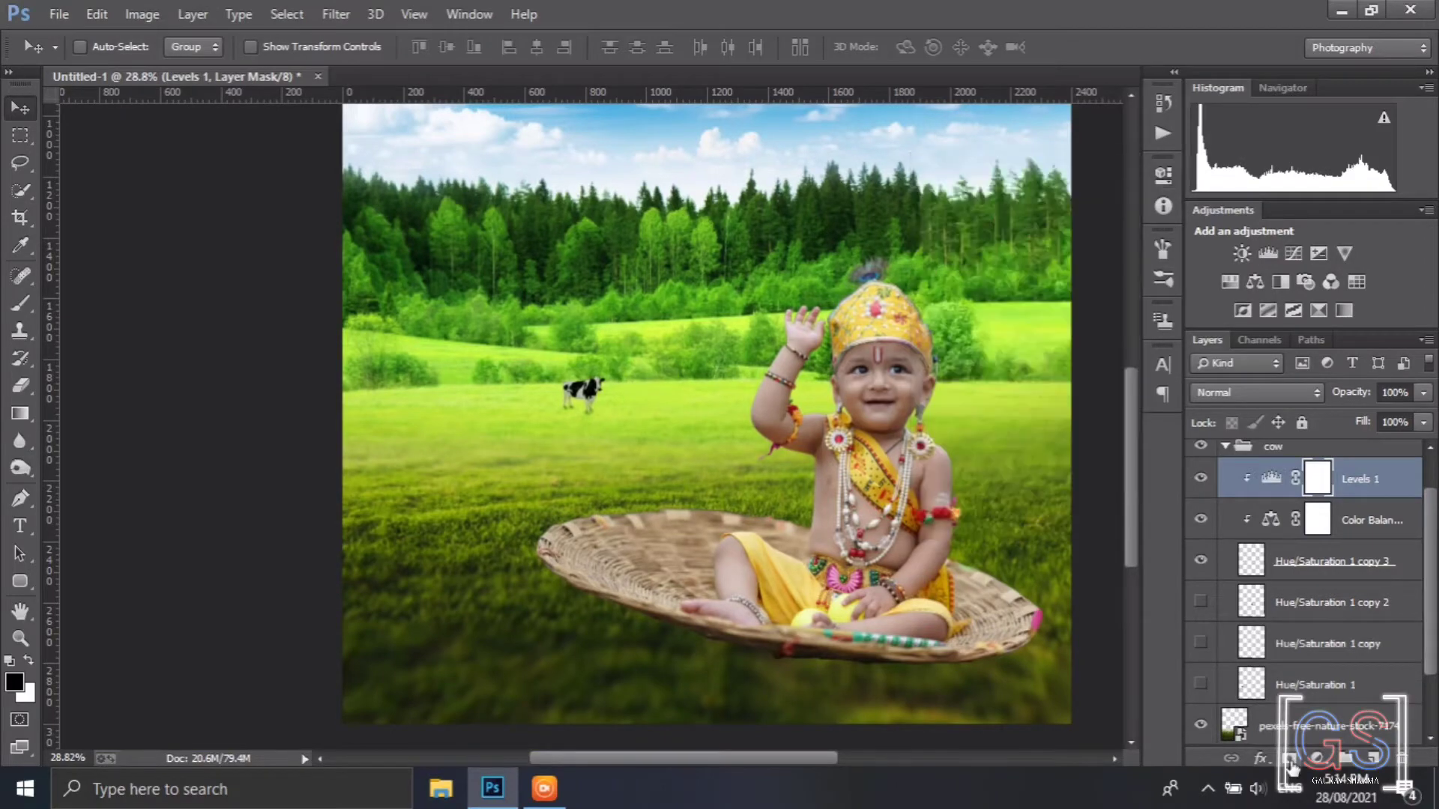
left_click(20, 303)
scroll(592, 395, "up", 8)
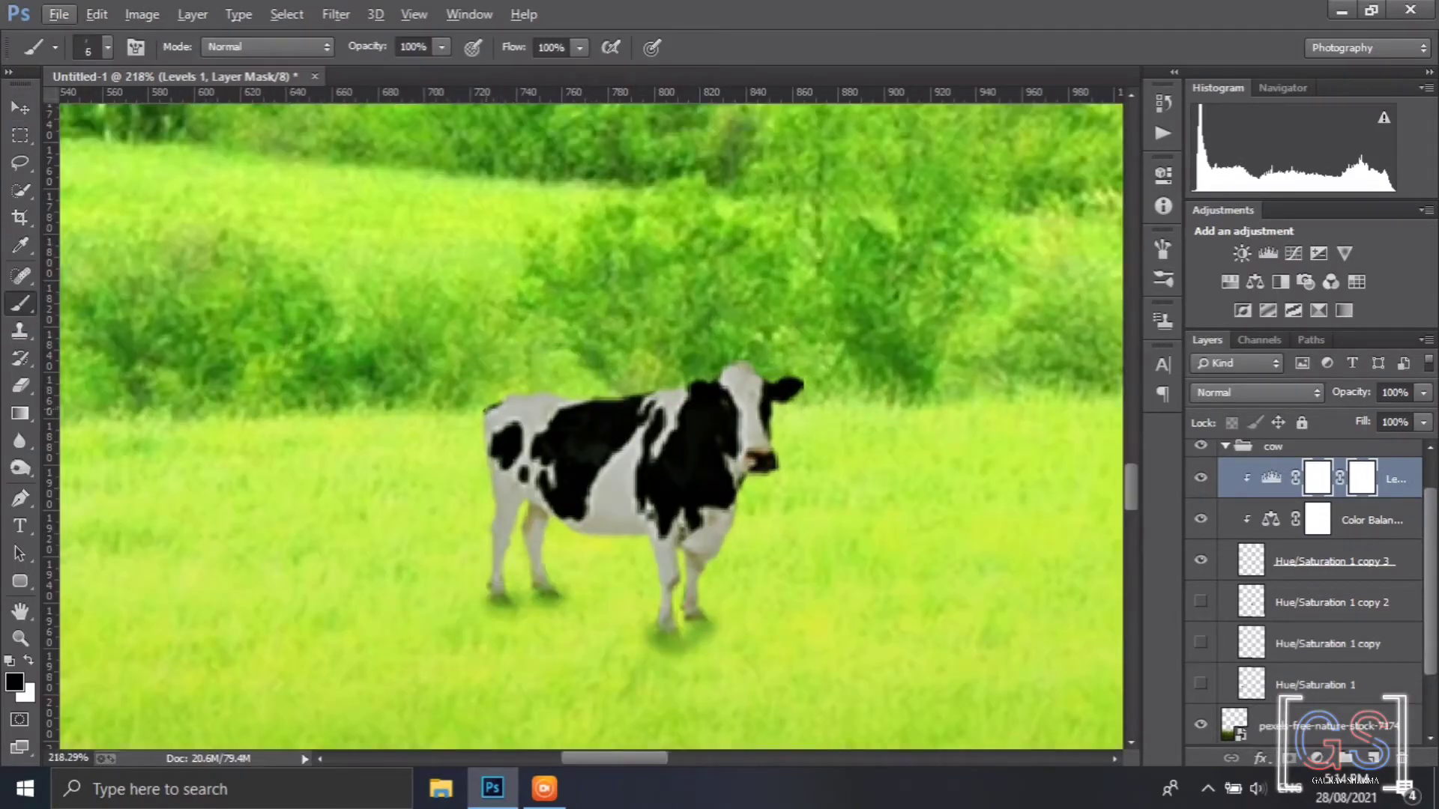
left_click(1162, 280)
left_click(912, 266)
left_click(1163, 279)
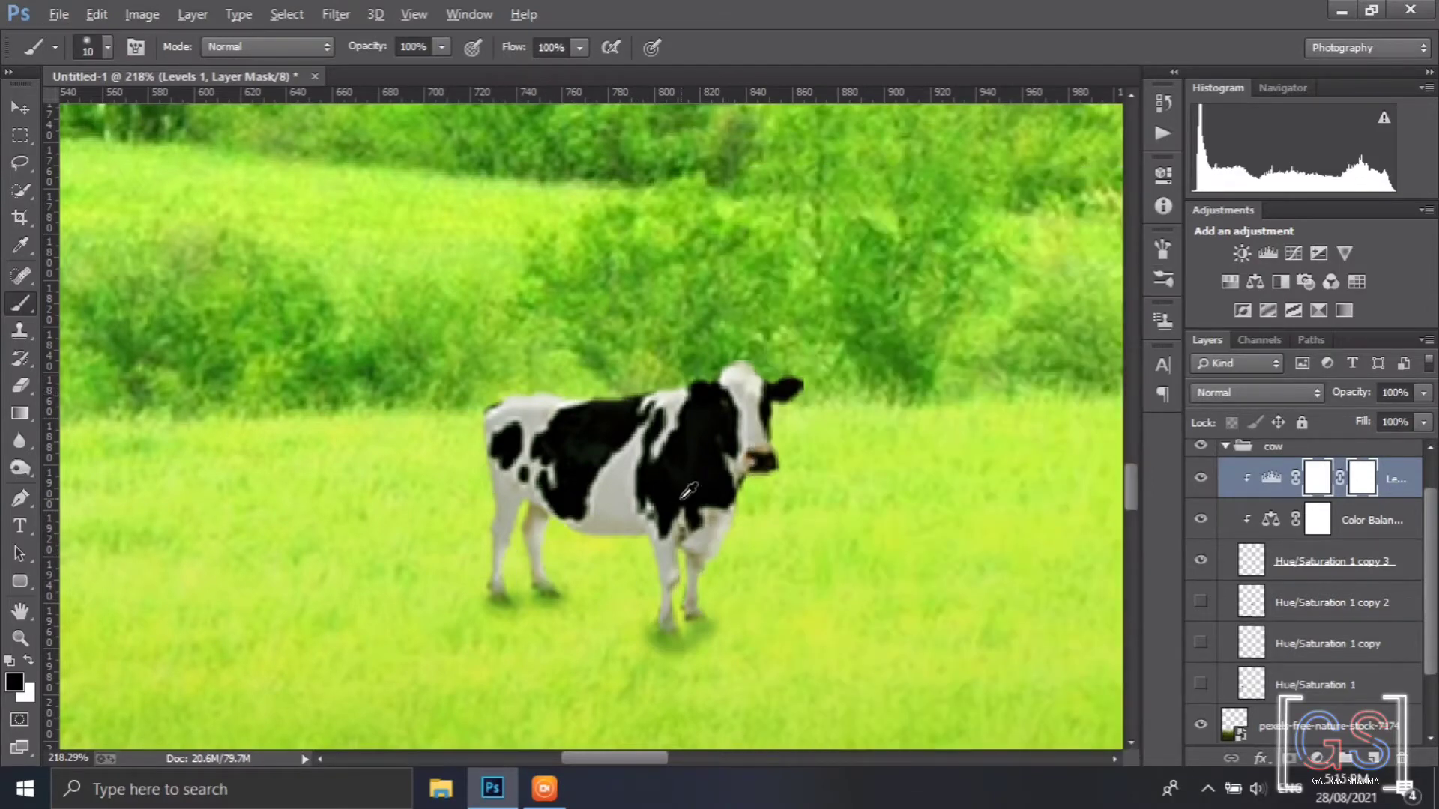
scroll(681, 499, "down", 7)
left_click(1298, 560)
left_click(335, 15)
mouse_move(360, 267)
left_click(672, 414)
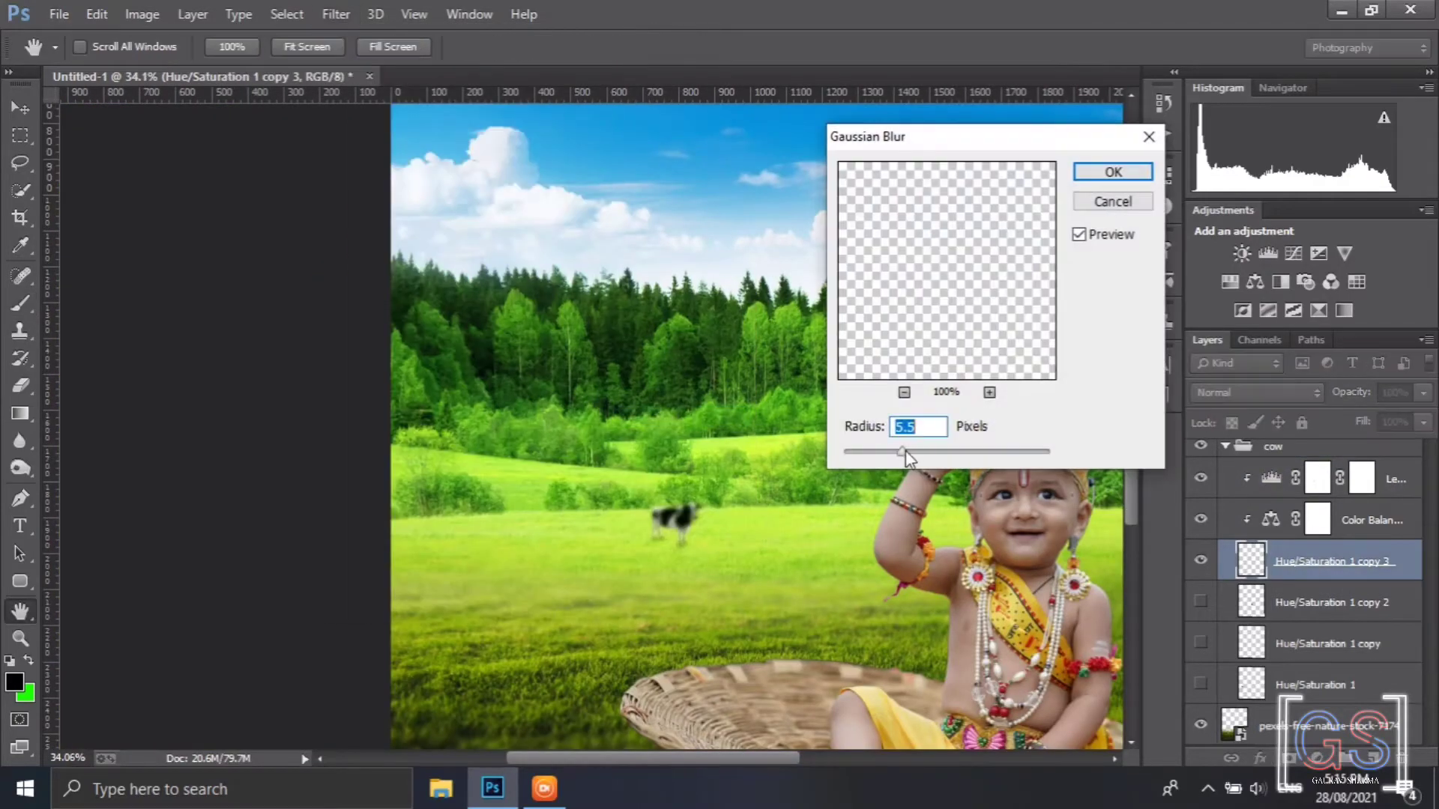
left_click_drag(869, 454, 867, 454)
left_click(1112, 202)
scroll(818, 159, "down", 4)
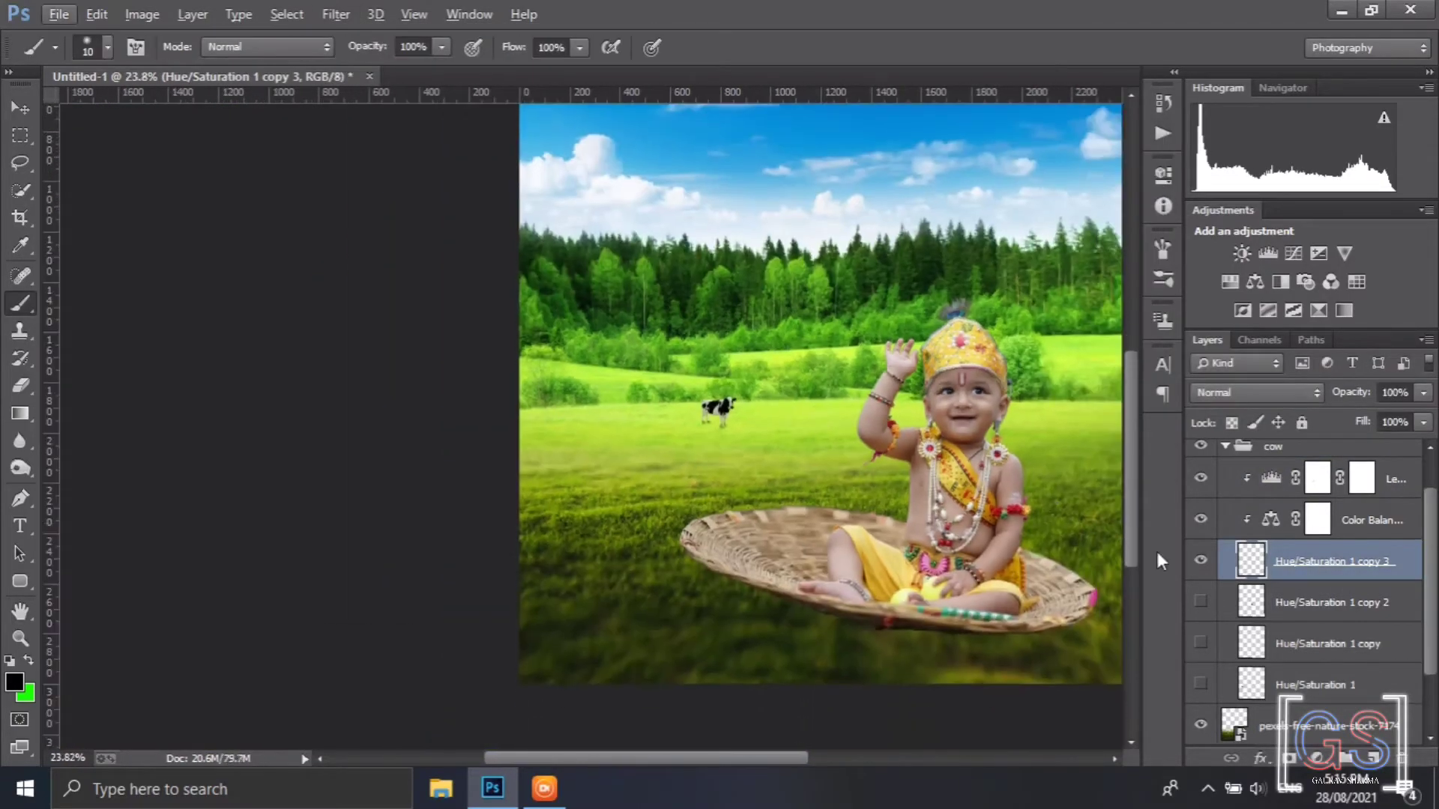
Make the three hidden cow layers visible again and select all four cow layers
left_click_drag(1201, 602, 1200, 683)
left_click(1287, 604)
scroll(974, 510, "down", 5)
left_click(1292, 572, "ctrl")
left_click(1292, 643, "ctrl")
left_click(1292, 683, "ctrl")
right_click(1292, 683)
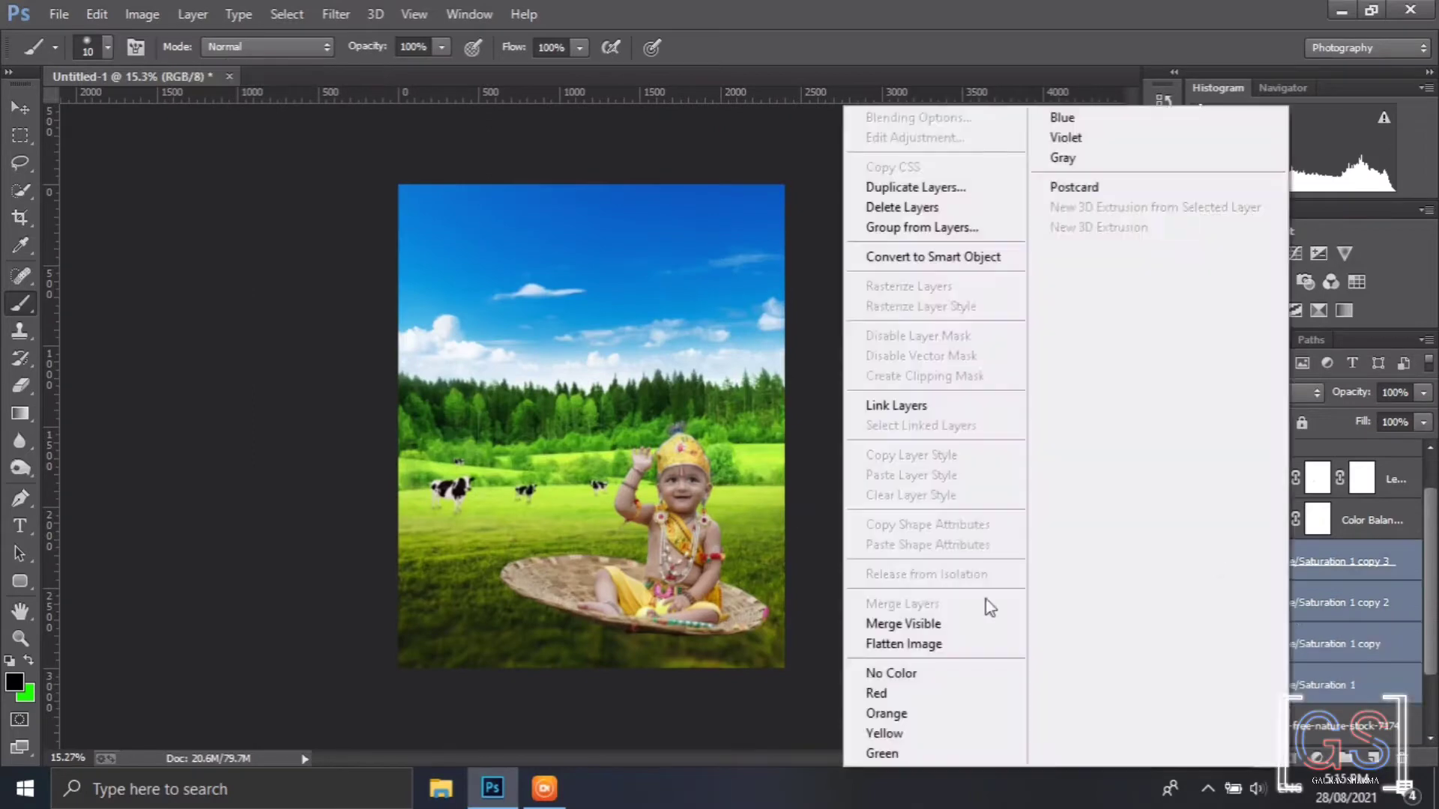
left_click(983, 625)
key("ctrl+z")
Convert the four selected cow layers into one smart object and check it by toggling its visibility
right_click(1324, 649)
scroll(1379, 686, "down", 2)
right_click(1340, 571)
left_click(986, 257)
left_click(1201, 604)
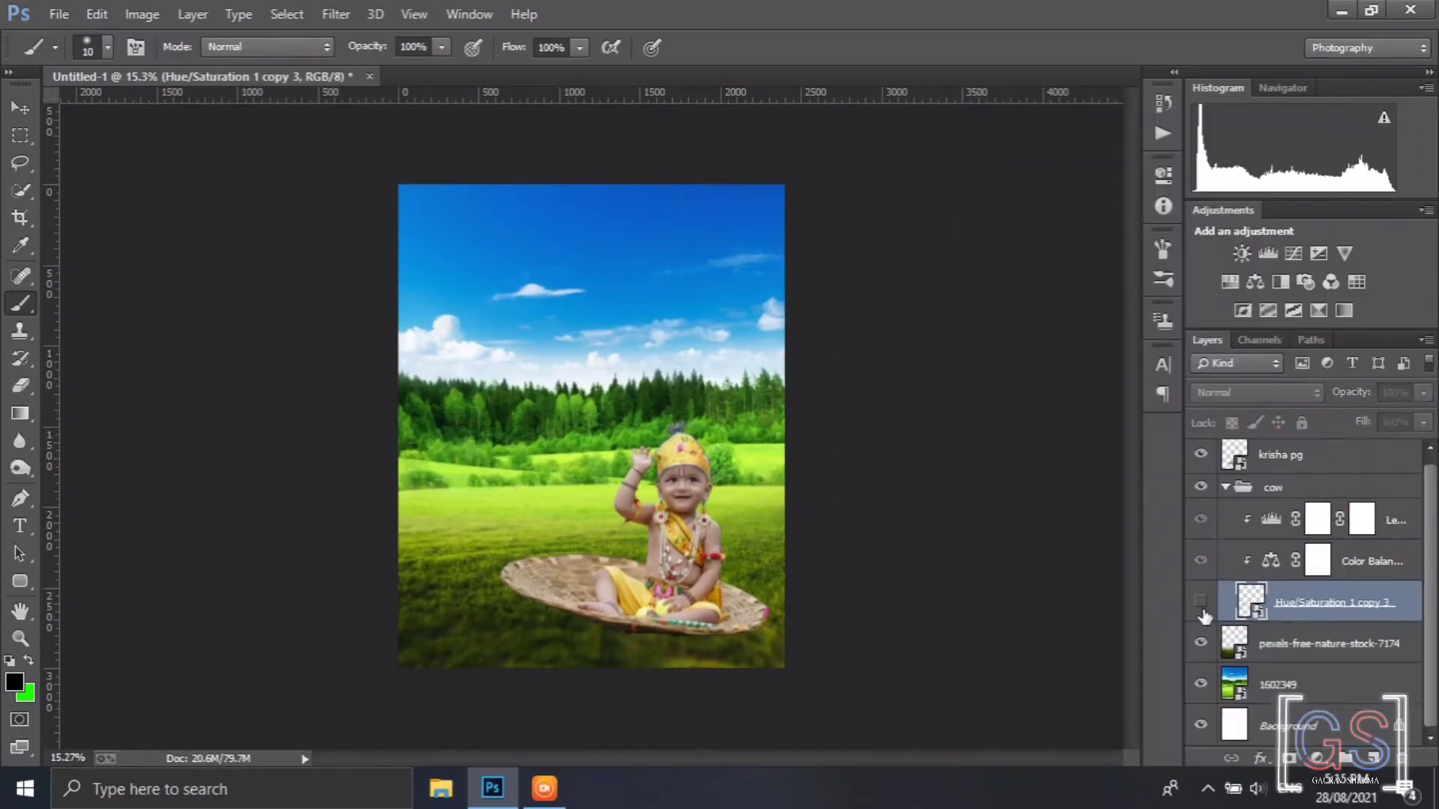
left_click(1201, 604)
Add a Levels adjustment clipped to the cow smart object with midtones 0.69 and white output level 200
scroll(476, 525, "up", 5)
scroll(476, 525, "up", 1)
scroll(476, 524, "down", 3)
left_click(1268, 254)
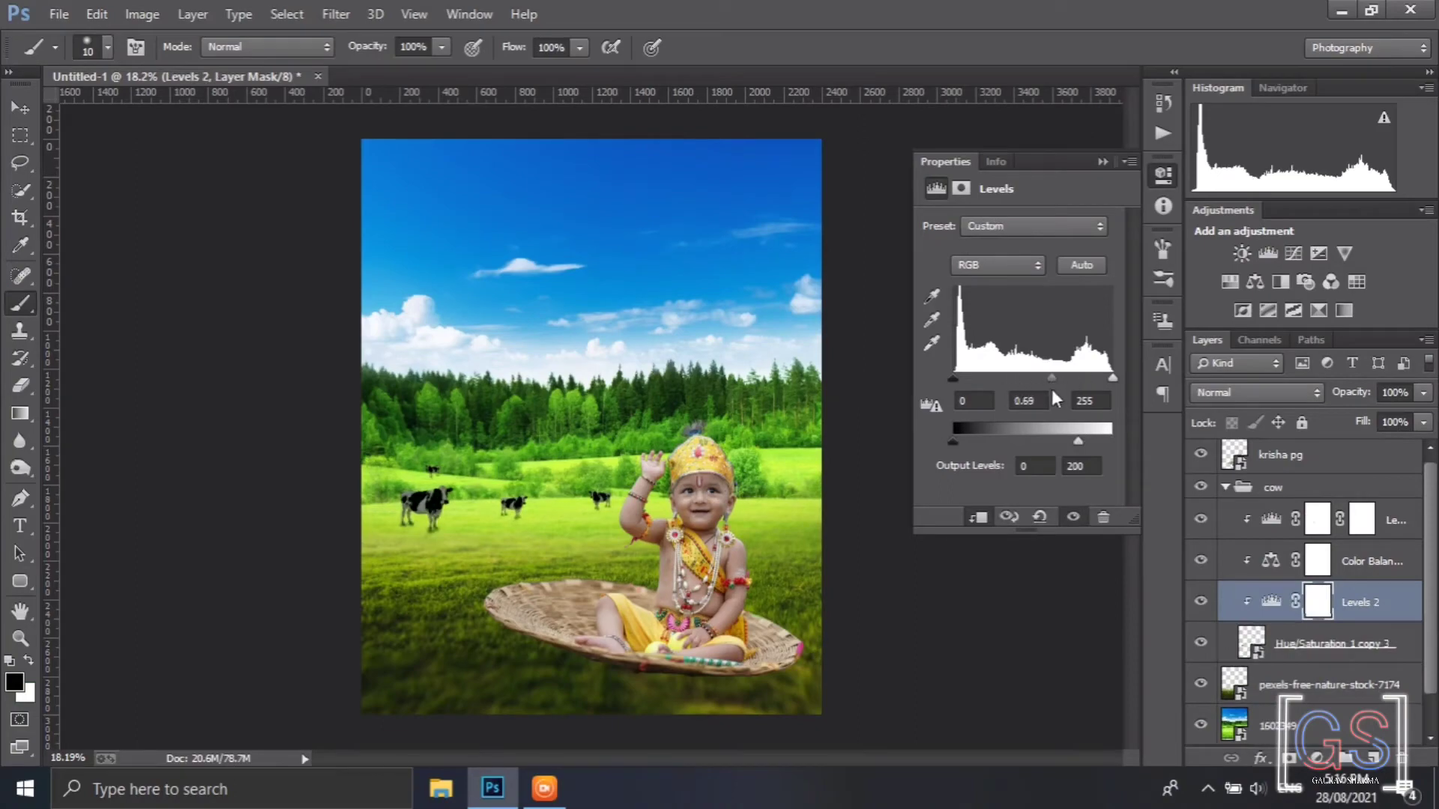
left_click(1100, 163)
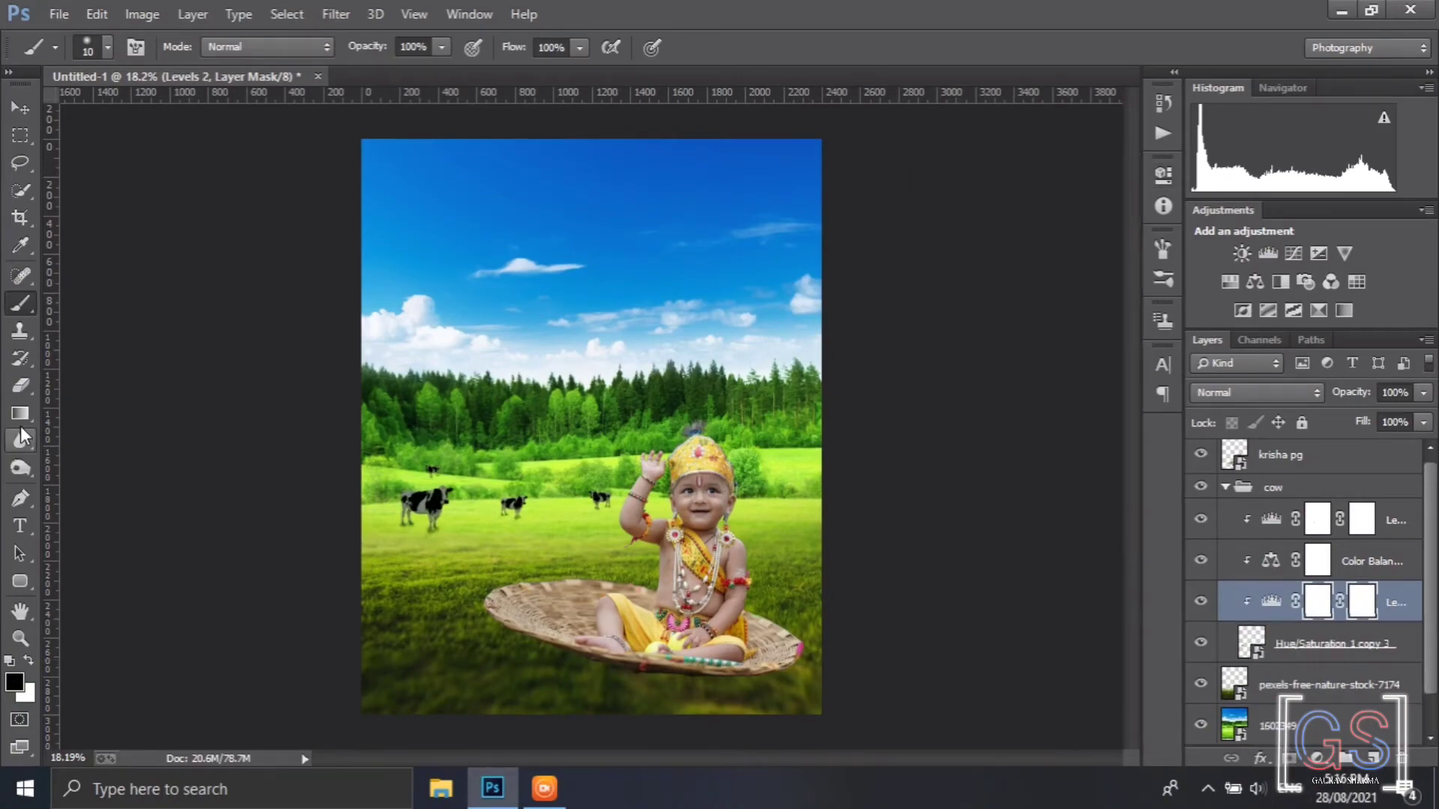
Paint black on the new Levels mask over the cows with a size 20 brush to bring back highlights, and collapse the cow group
key("bracketright")
scroll(432, 504, "up", 8)
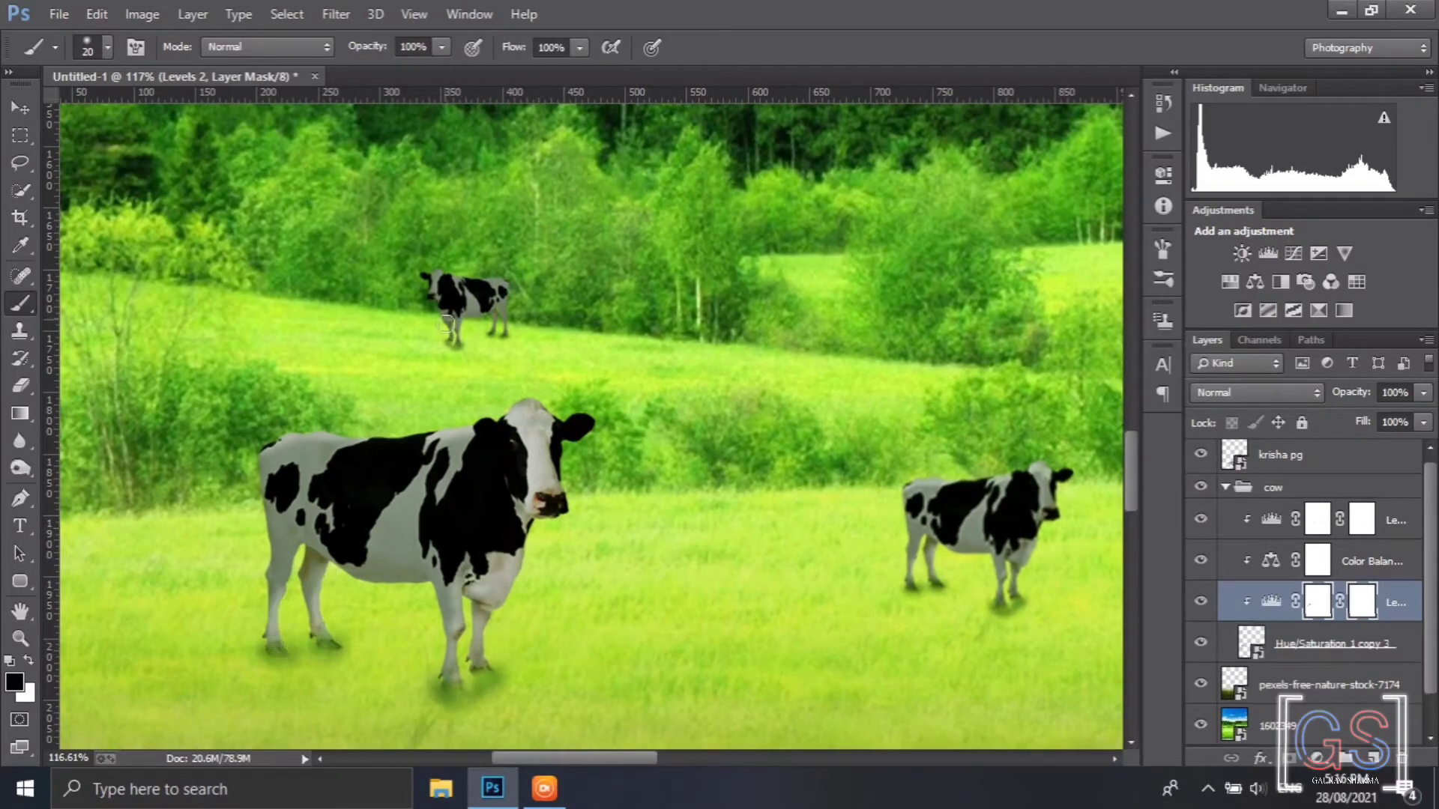
left_click_drag(731, 442, 476, 455)
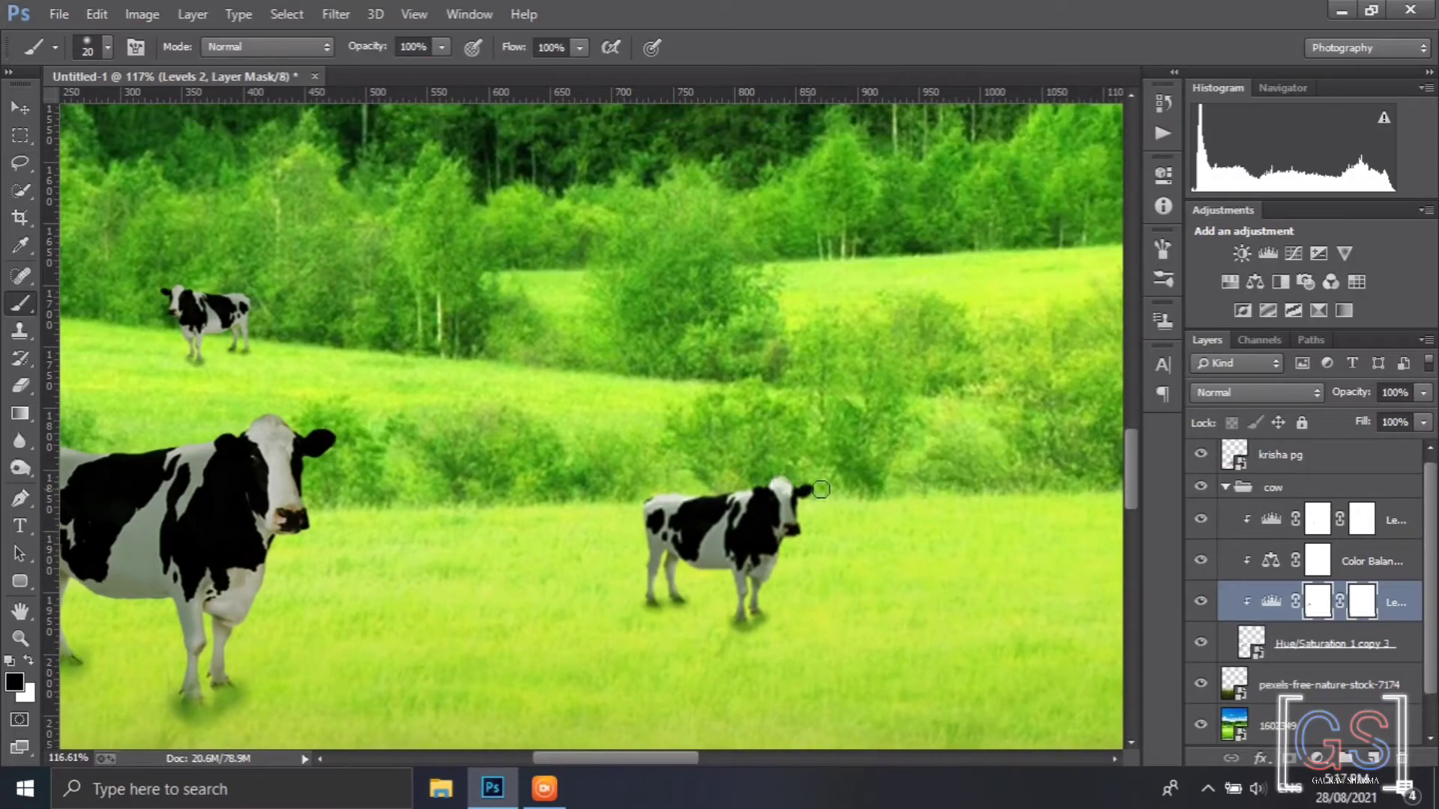
scroll(772, 525, "down", 8)
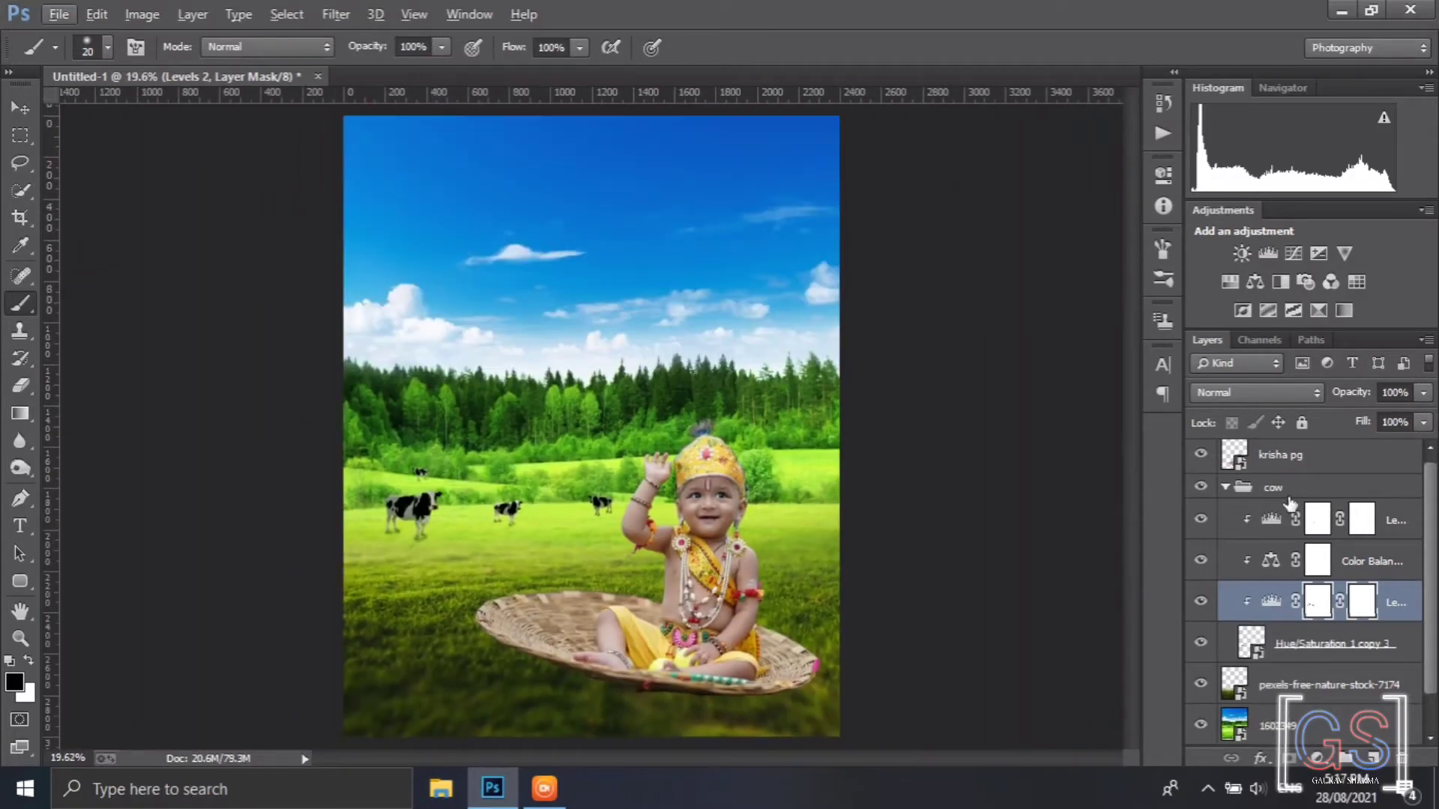
left_click(1225, 487)
Duplicate the krisha pg layer and add a new empty layer between the copy and the original
left_click(1297, 460)
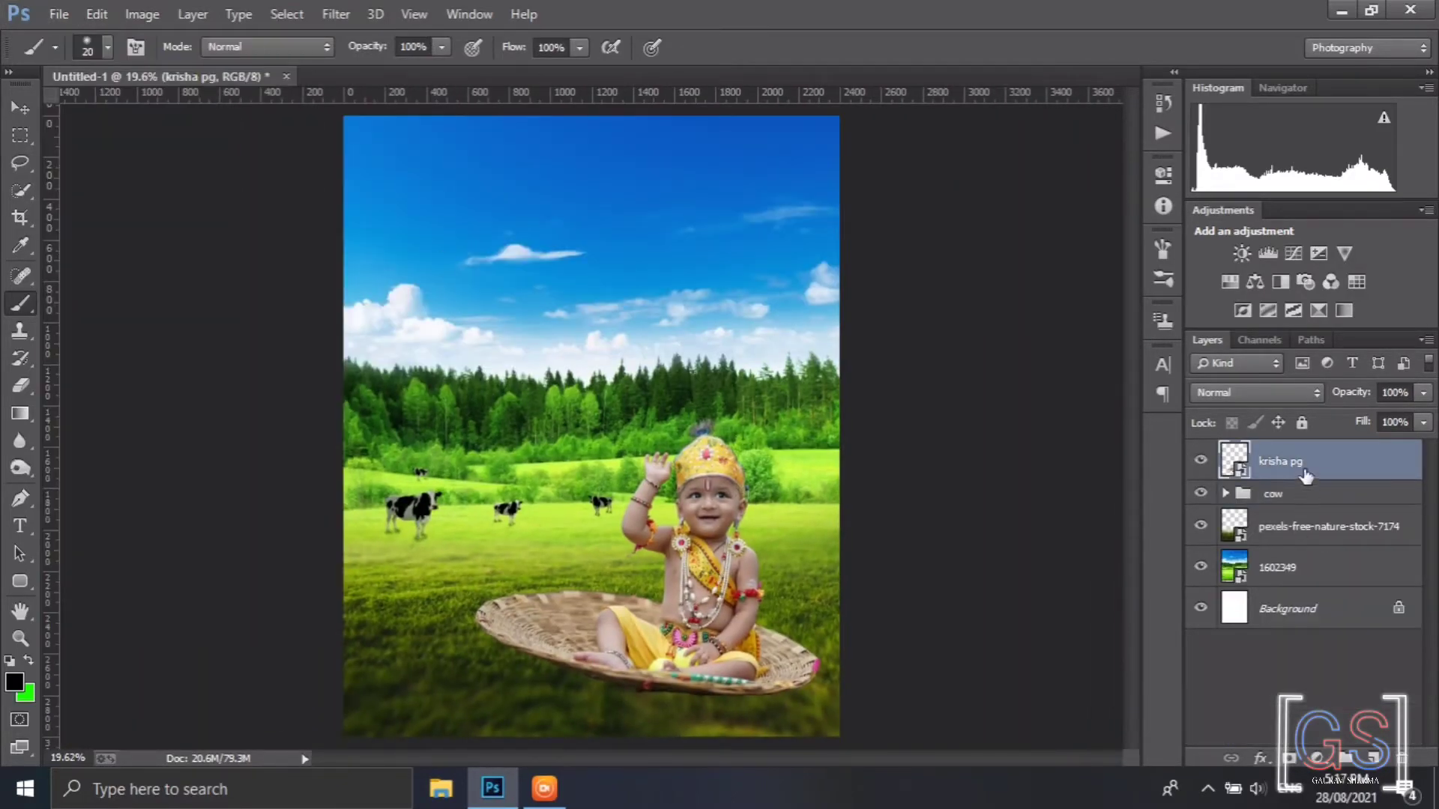
key("ctrl+j")
key("ctrl+t")
left_click(7, 118)
key("Return")
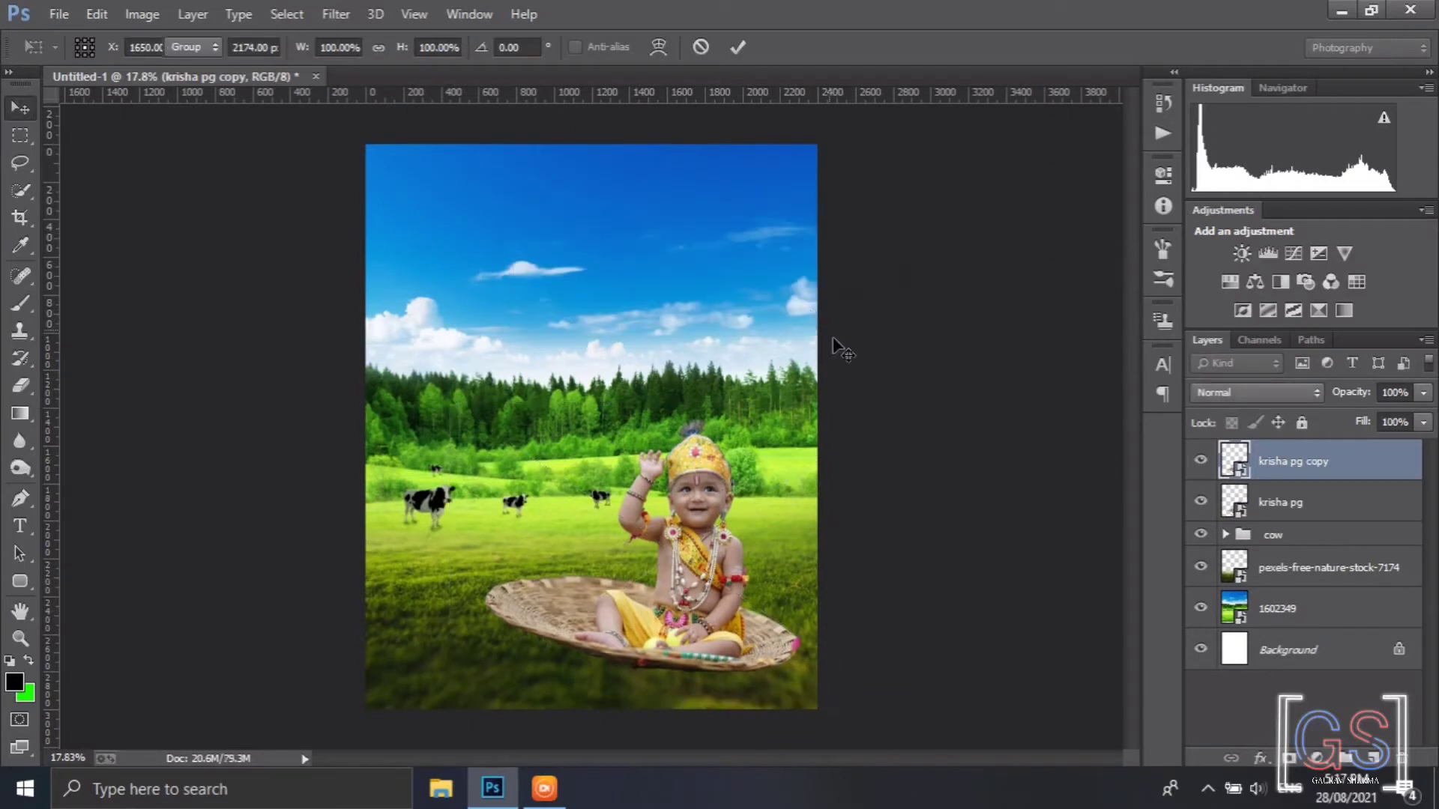
left_click(1373, 759)
left_click_drag(1349, 463, 1347, 523)
Paint a broad soft black shadow beneath the basket with a size 400 brush and set the layer's opacity to 77%
left_click(20, 303)
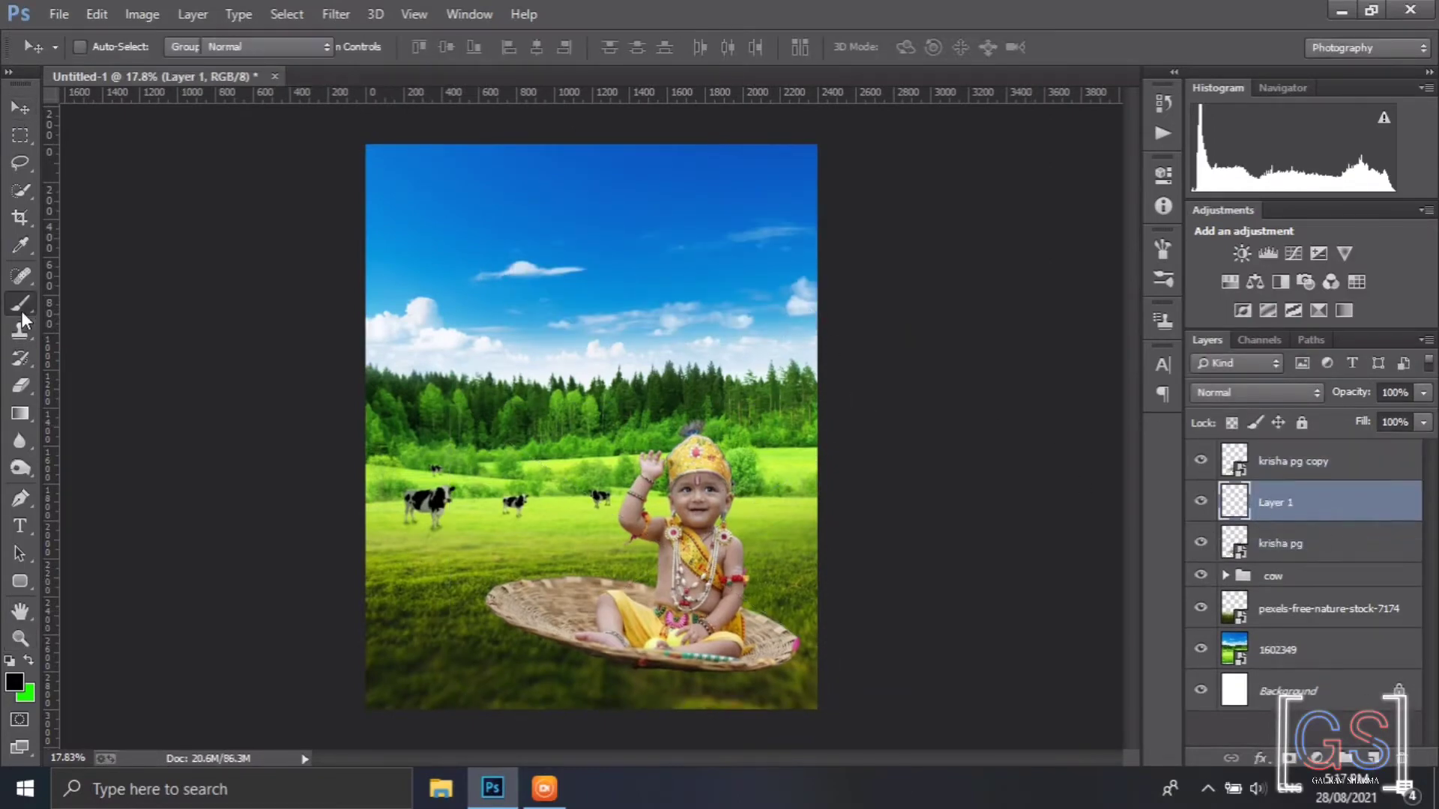
scroll(632, 581, "up", 5)
scroll(600, 577, "down", 3)
key("bracketright")
key("bracketright")
key("bracketright")
key("bracketright")
key("bracketright")
key("bracketright")
key("bracketright")
key("bracketright")
key("bracketright")
key("bracketright")
key("bracketright")
key("bracketright")
key("bracketright")
key("bracketright")
left_click_drag(421, 513, 895, 562)
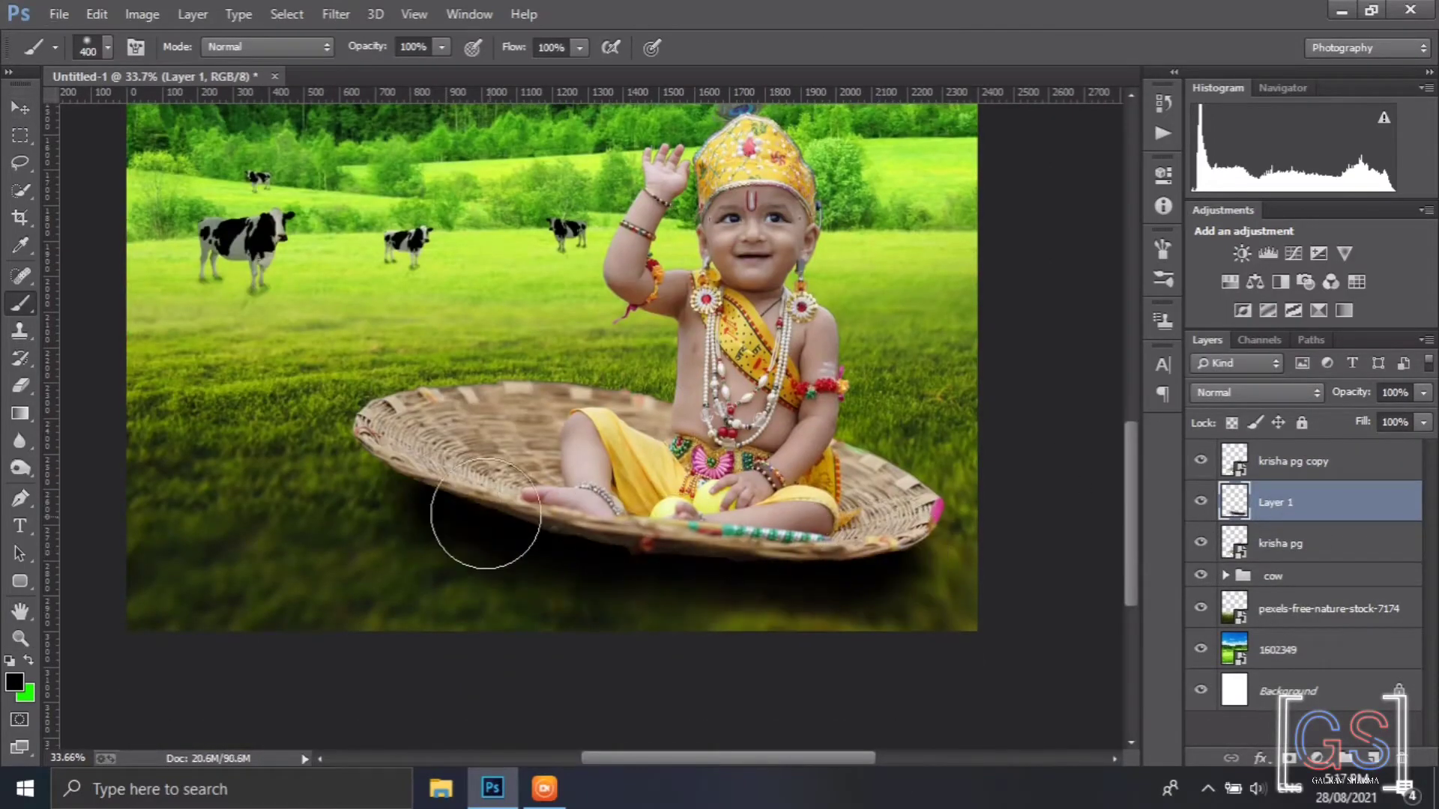
mouse_move(486, 523)
left_mouse_down()
mouse_move(507, 585)
mouse_move(892, 554)
left_mouse_up()
left_click_drag(1346, 393, 1323, 399)
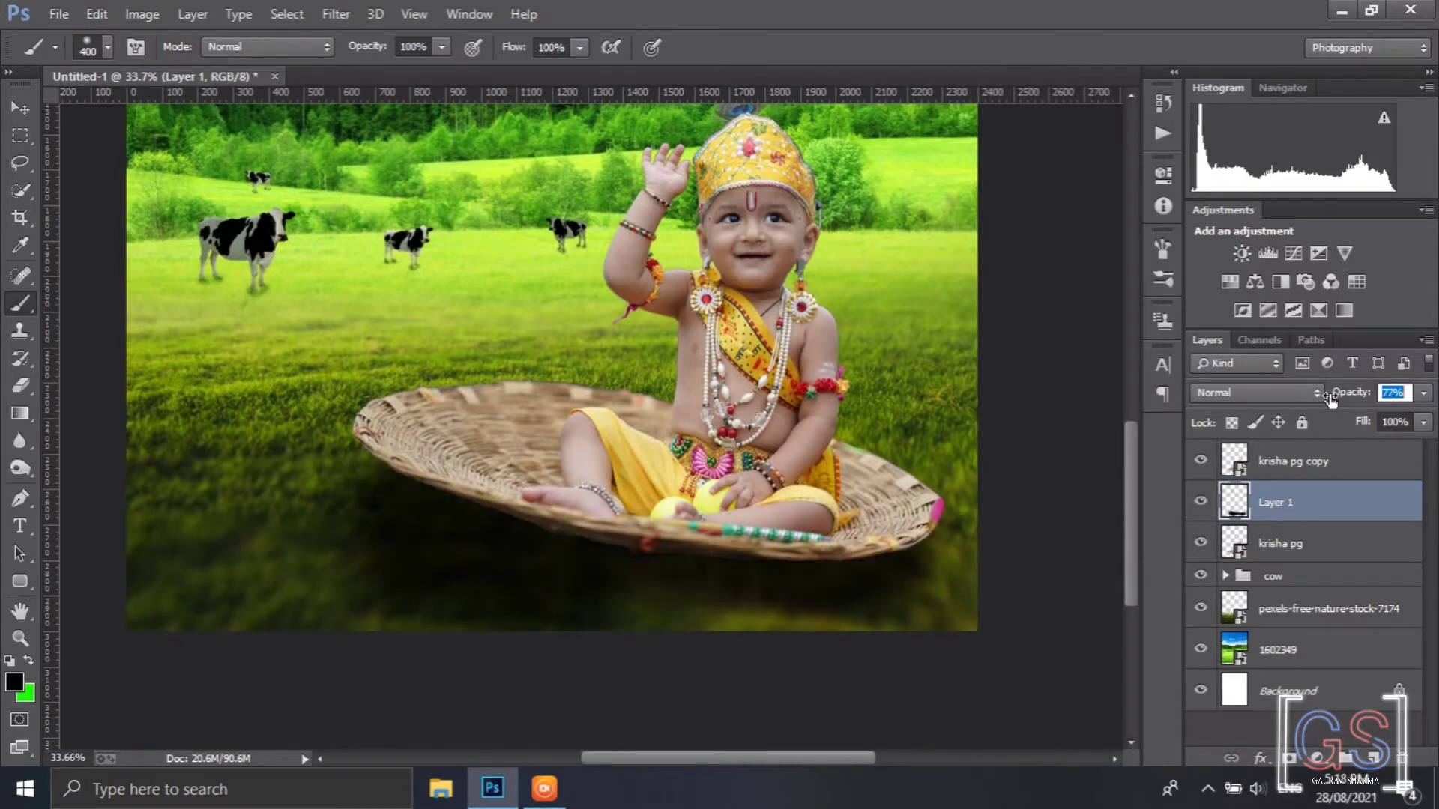
On a new layer, paint a narrow black contact shadow along the basket's lower rim with a size 50 brush and reduce its opacity to 83%
scroll(505, 532, "up", 7)
key("bracketleft")
key("bracketleft")
key("bracketleft")
key("bracketleft")
key("bracketleft")
key("bracketleft")
key("bracketleft")
key("bracketleft")
key("bracketleft")
key("bracketleft")
key("bracketleft")
key("bracketleft")
scroll(362, 483, "up", 3)
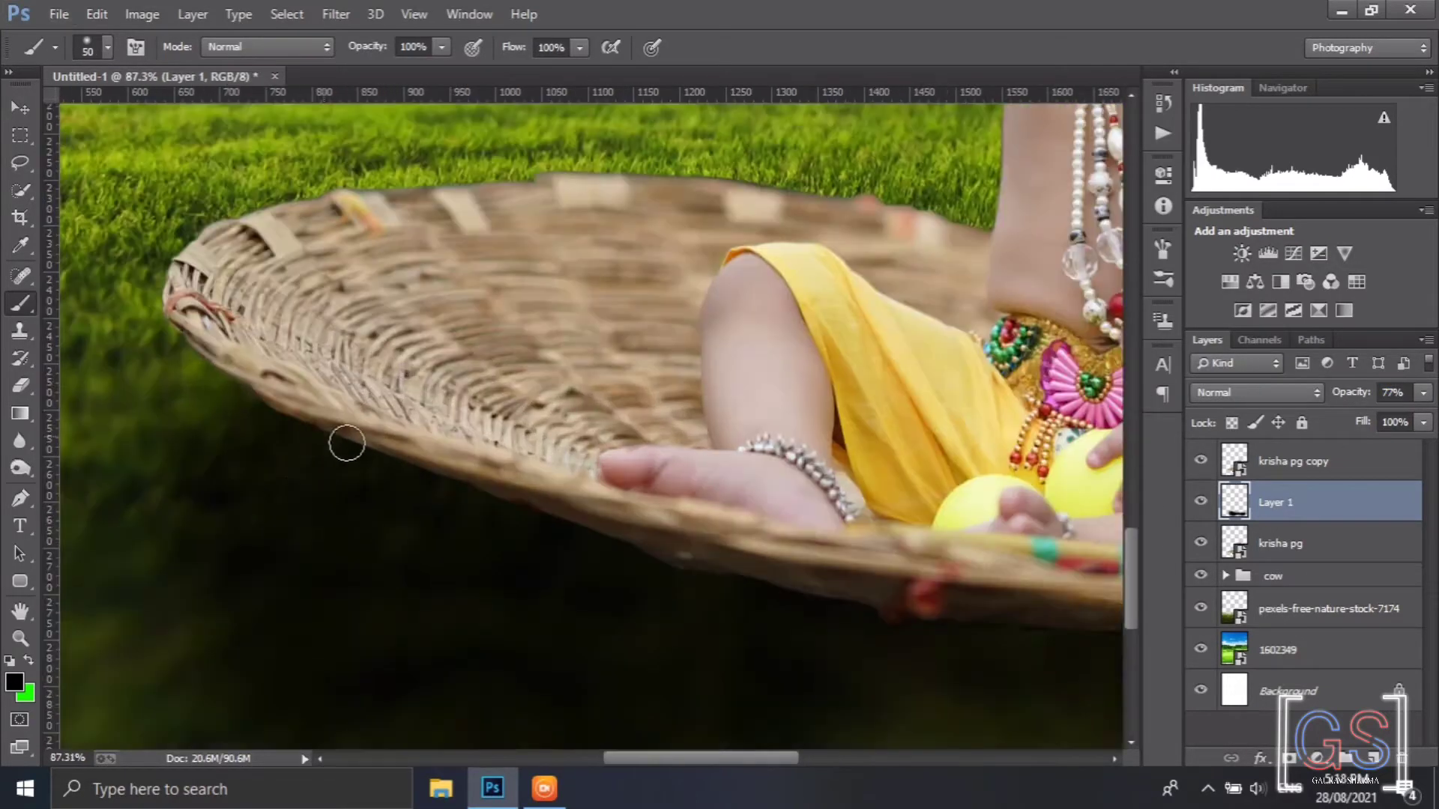
left_click(1374, 759)
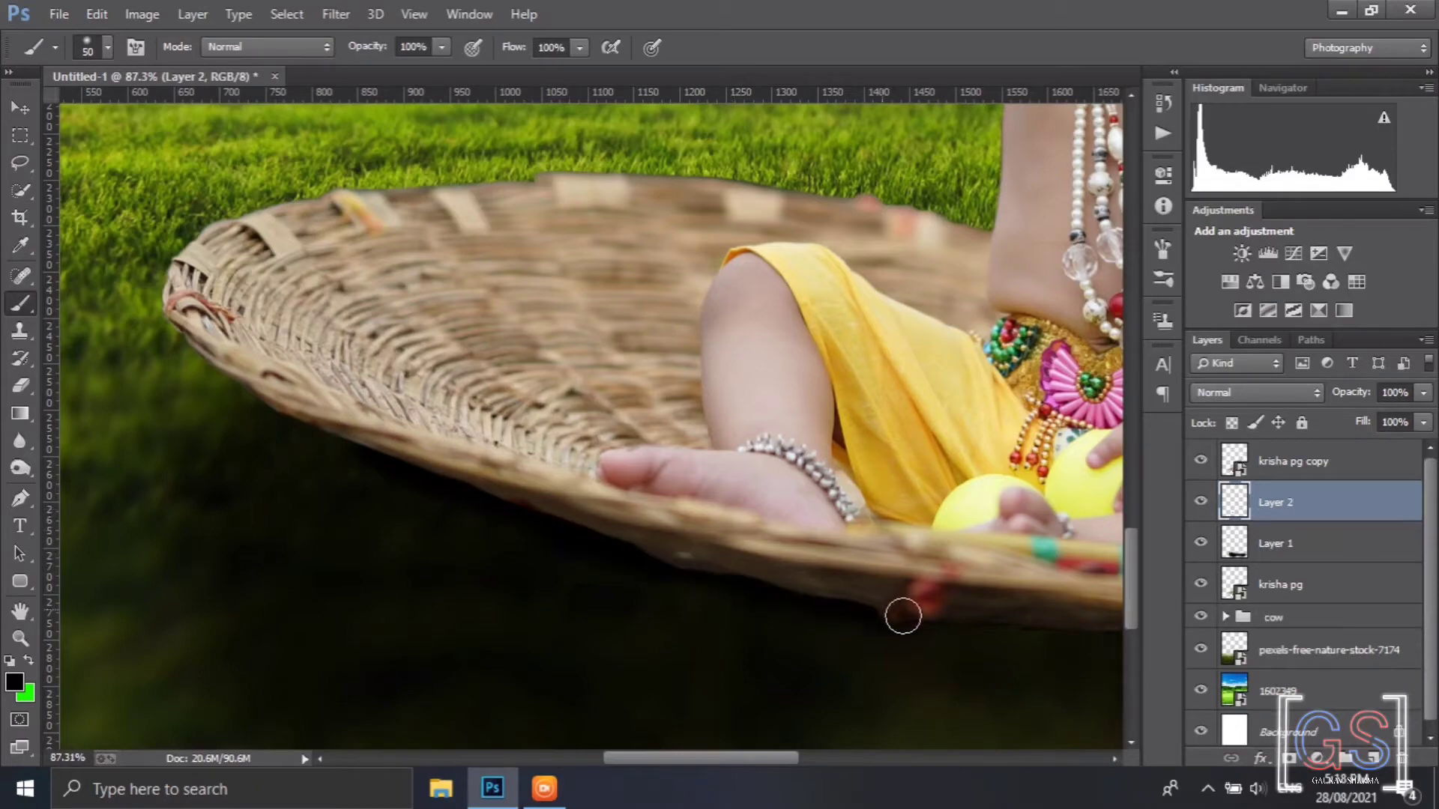
mouse_move(902, 610)
left_mouse_down()
mouse_move(382, 488)
mouse_move(673, 519)
left_mouse_up()
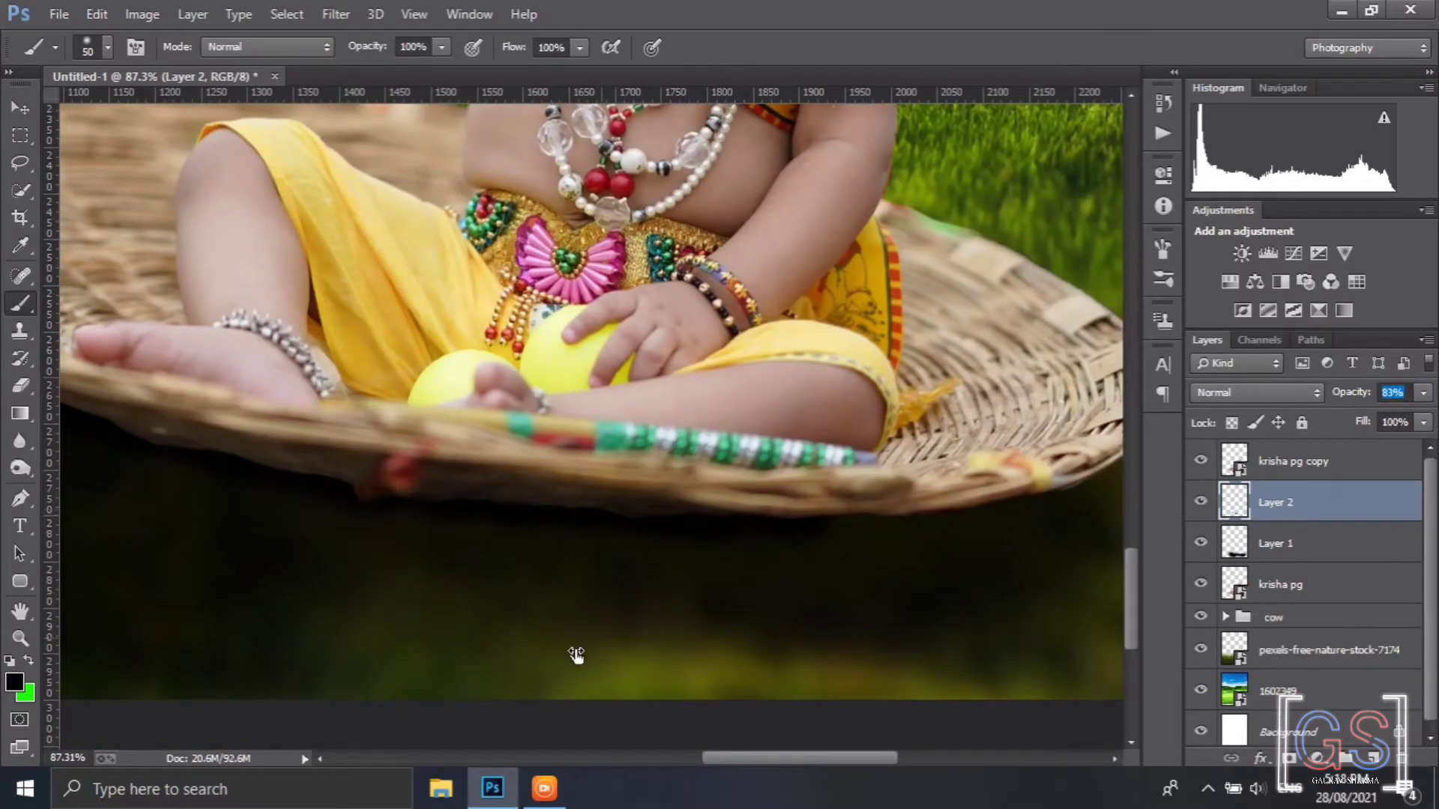
Apply a Gaussian Blur with a radius of 143.3 pixels to the broad shadow on Layer 1
scroll(575, 654, "down", 5)
left_click(1276, 543)
left_click(335, 13)
mouse_move(525, 267)
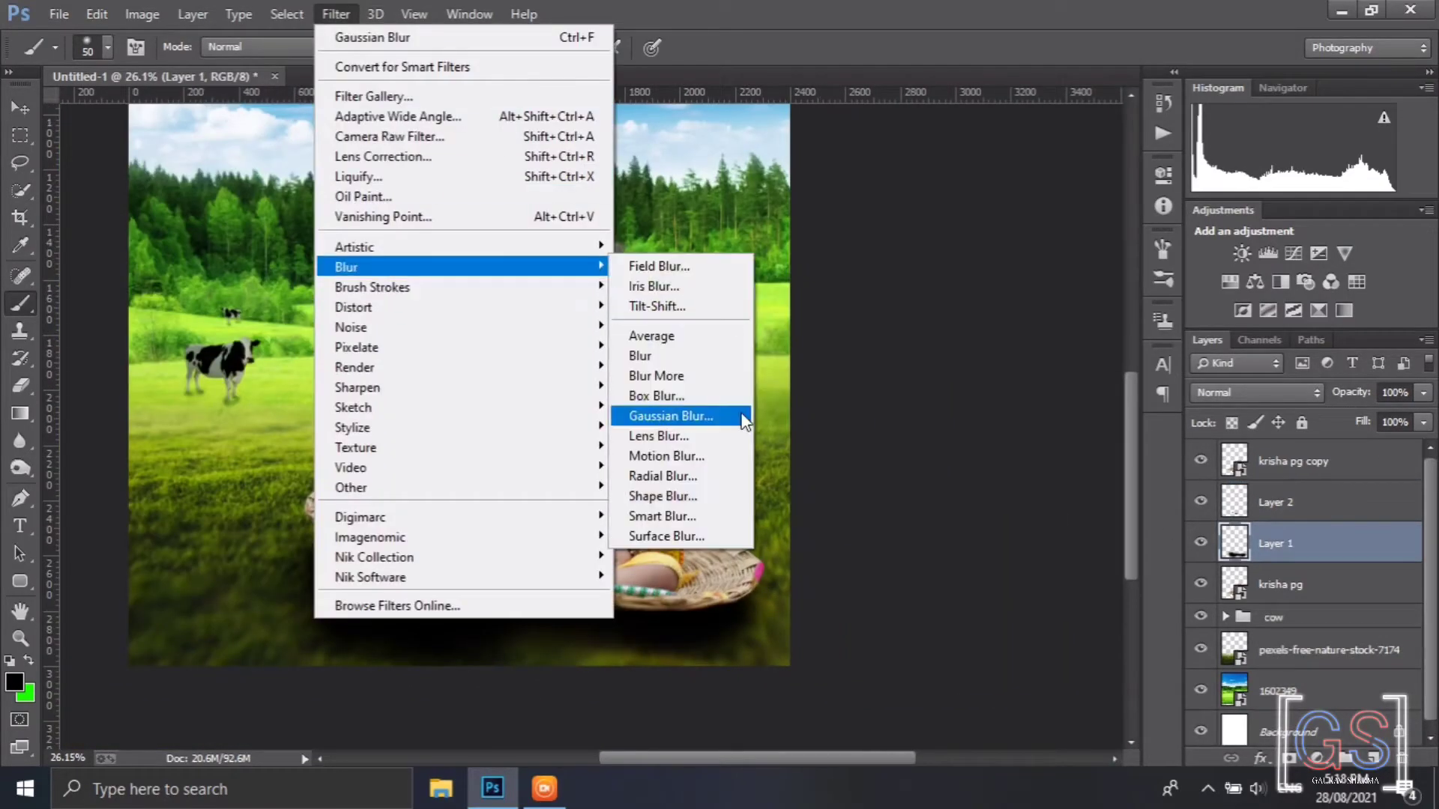
left_click(744, 417)
left_click_drag(1023, 457, 978, 462)
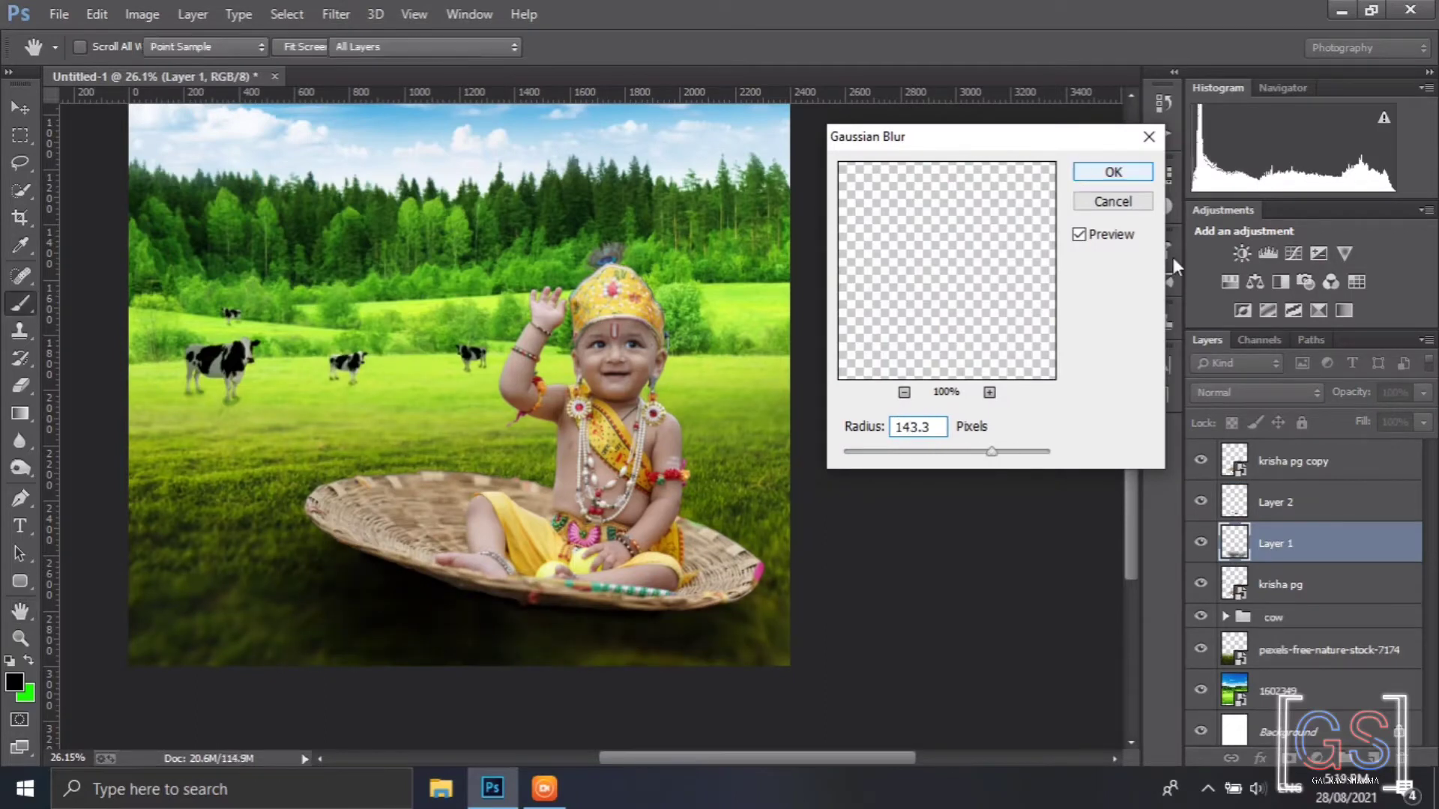
key("Return")
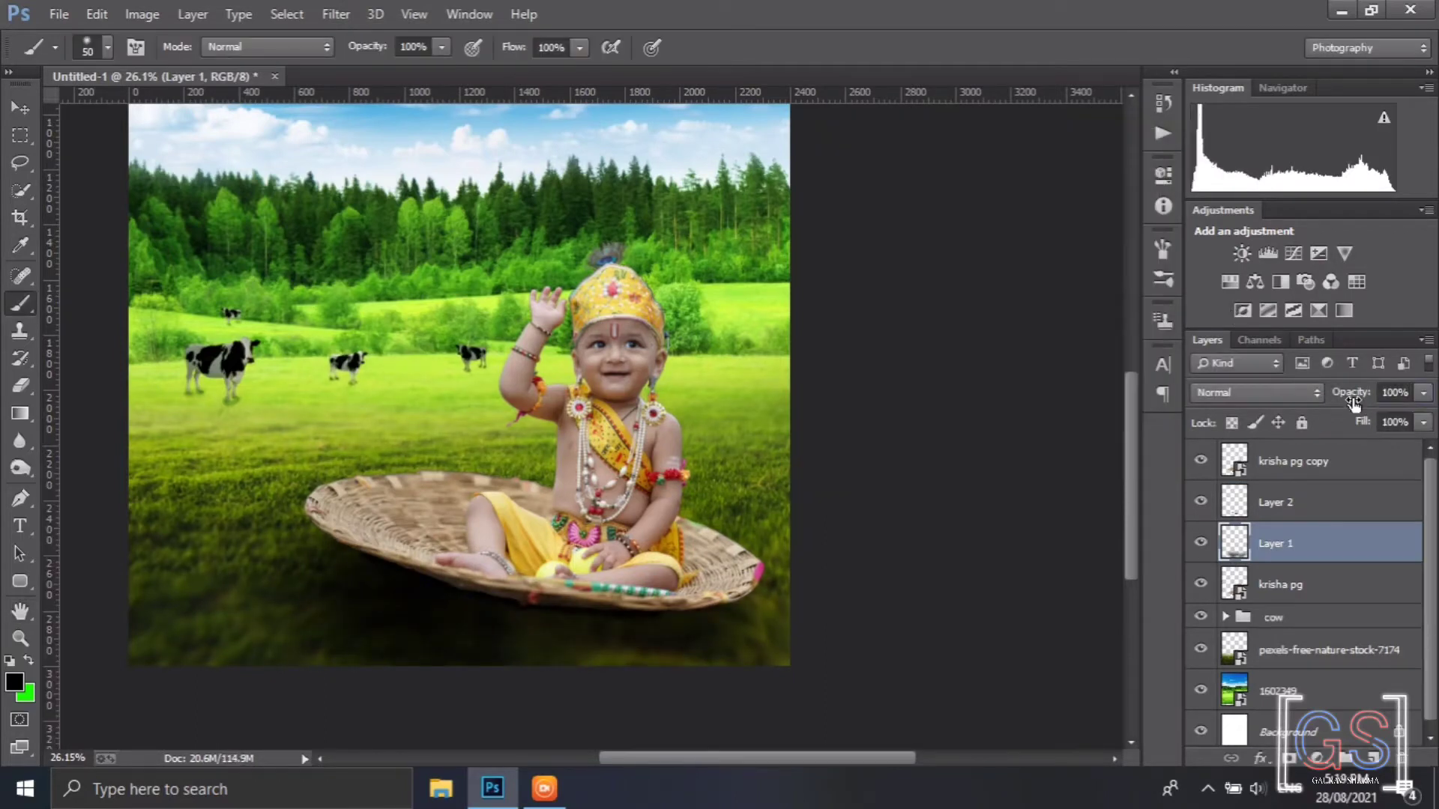
Set the opacity of the contact shadow on Layer 2 to 68% and select the krisha pg copy layer
left_click_drag(1353, 392, 1368, 402)
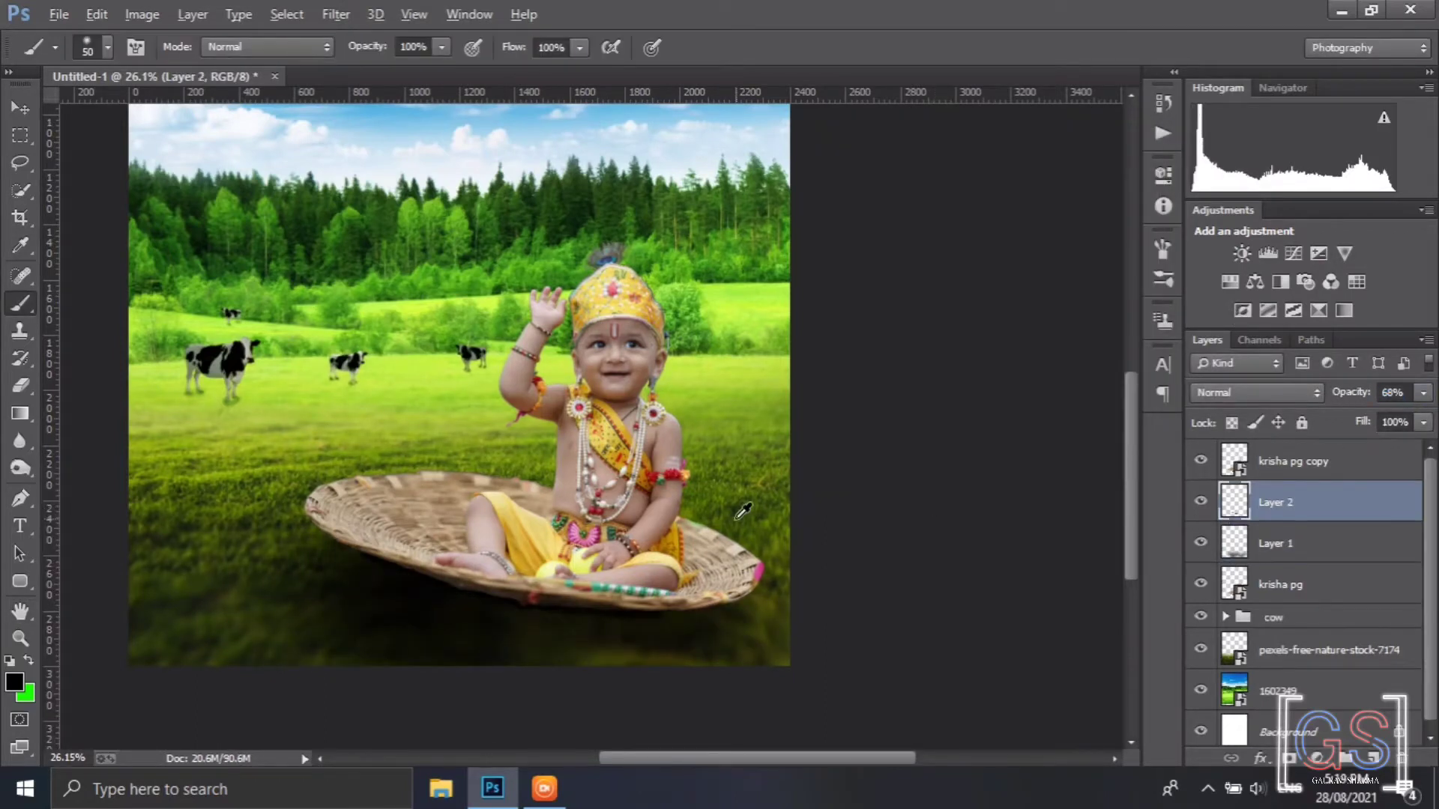
key("ctrl+0")
left_click(1321, 469)
scroll(780, 678, "down", 1)
scroll(780, 677, "up", 2)
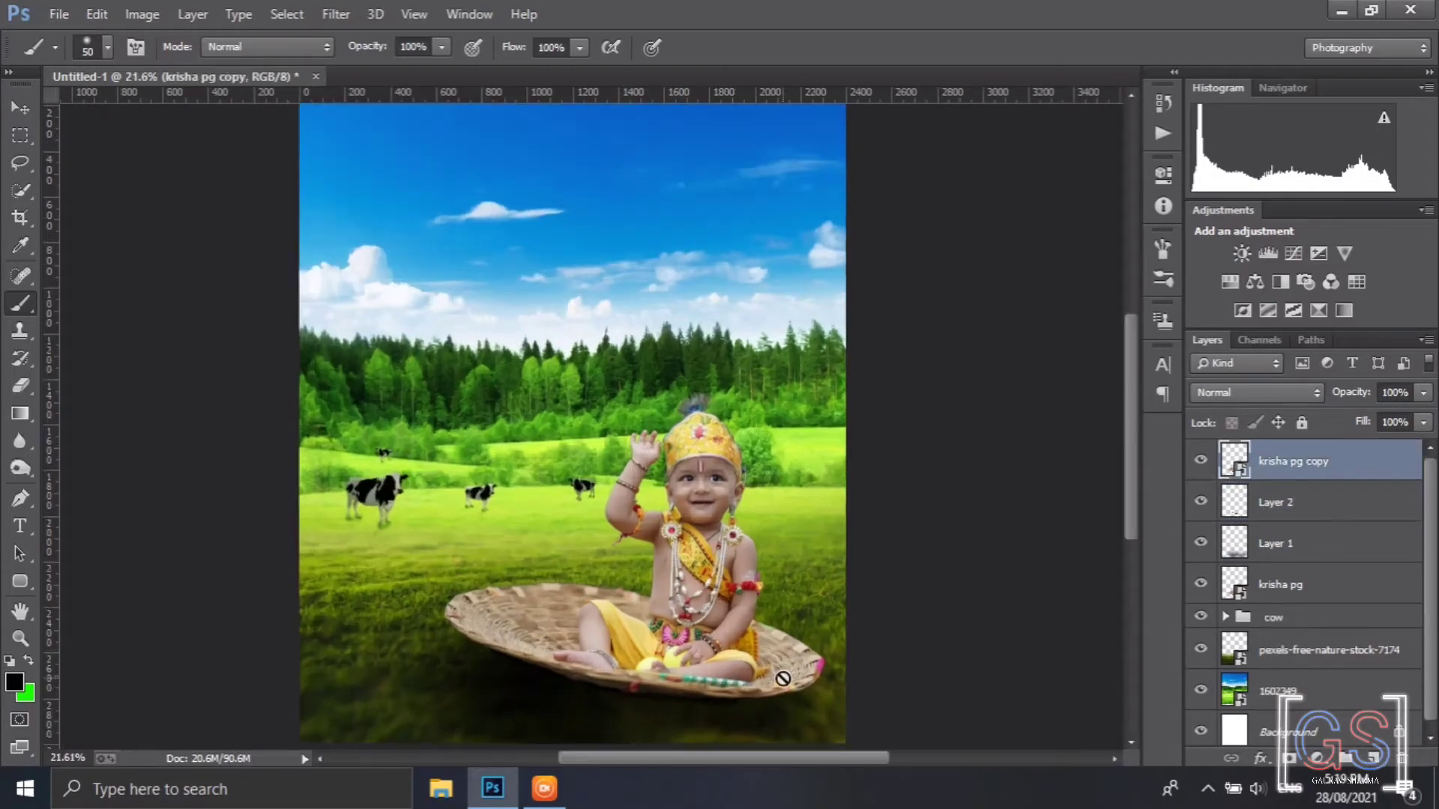
Clip a Levels adjustment to krisha pg copy with midtones 0.82, input white 235, output white 223 and slightly raised input blacks
scroll(781, 677, "down", 3)
left_click(1267, 254)
scroll(708, 513, "up", 7)
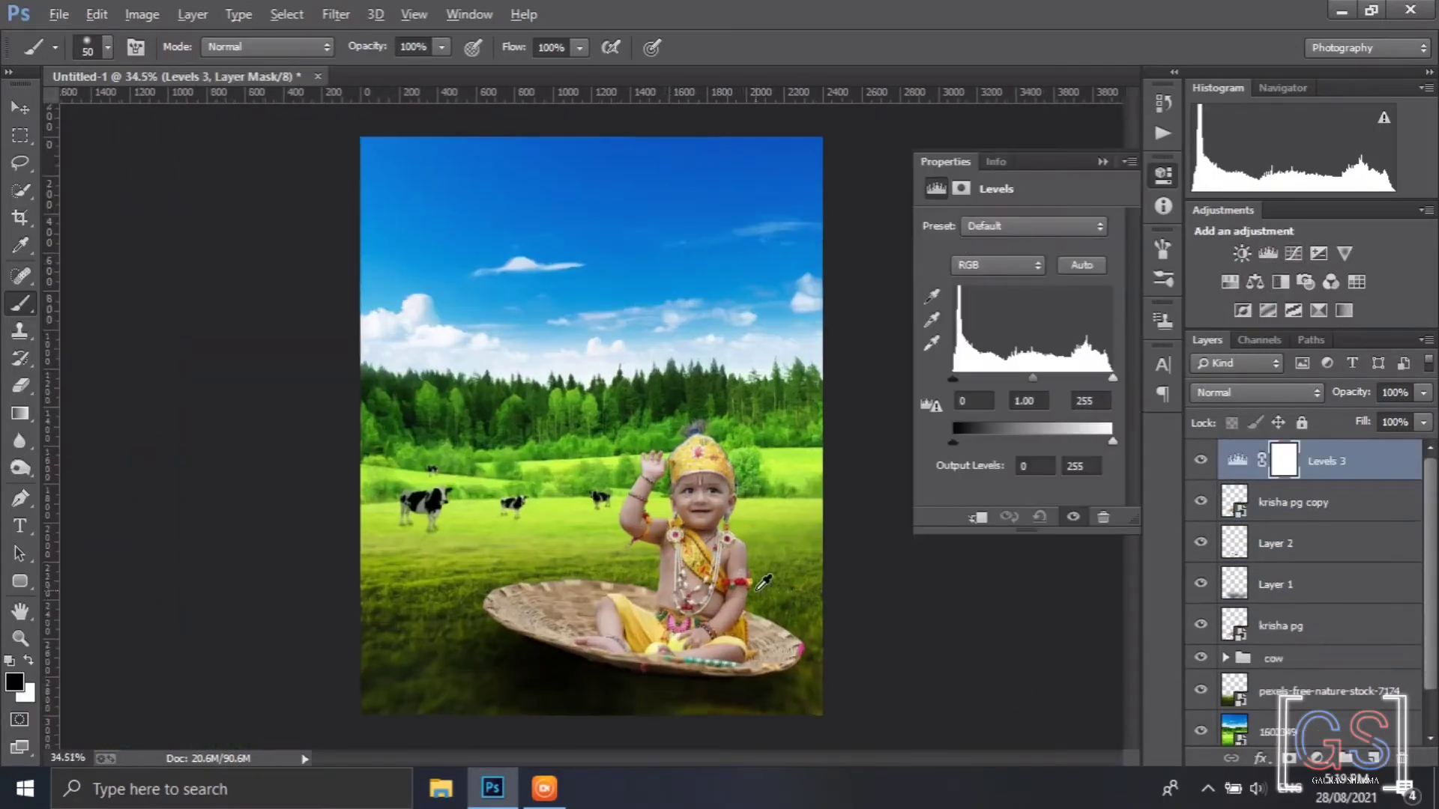
mouse_move(1033, 378)
left_mouse_down()
mouse_move(1067, 384)
mouse_move(1042, 376)
left_mouse_up()
left_click(980, 518)
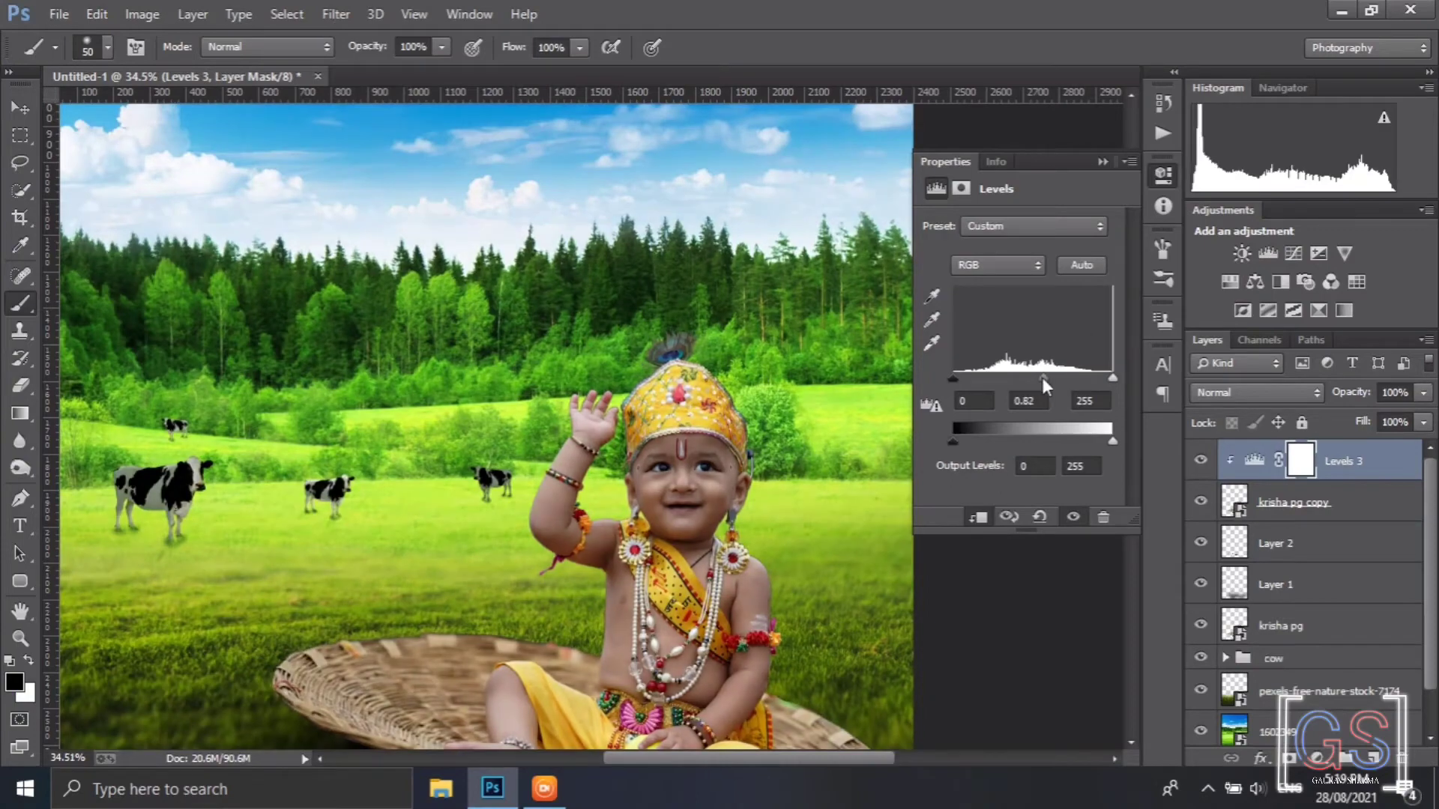
left_click_drag(1112, 442, 1094, 442)
left_click_drag(1112, 378, 1100, 385)
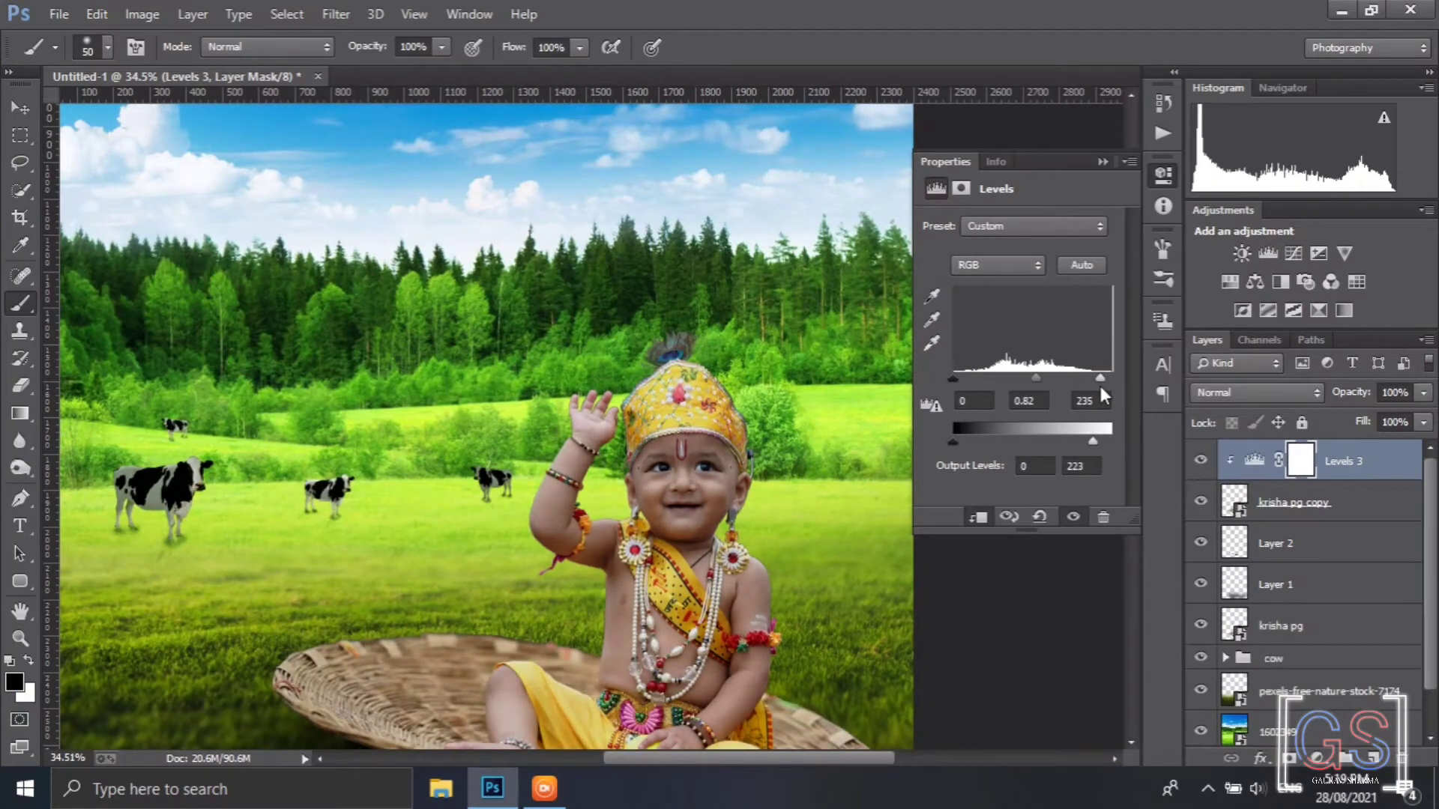
left_click_drag(953, 379, 962, 381)
left_click(1101, 162)
scroll(706, 530, "down", 3)
scroll(532, 412, "down", 1)
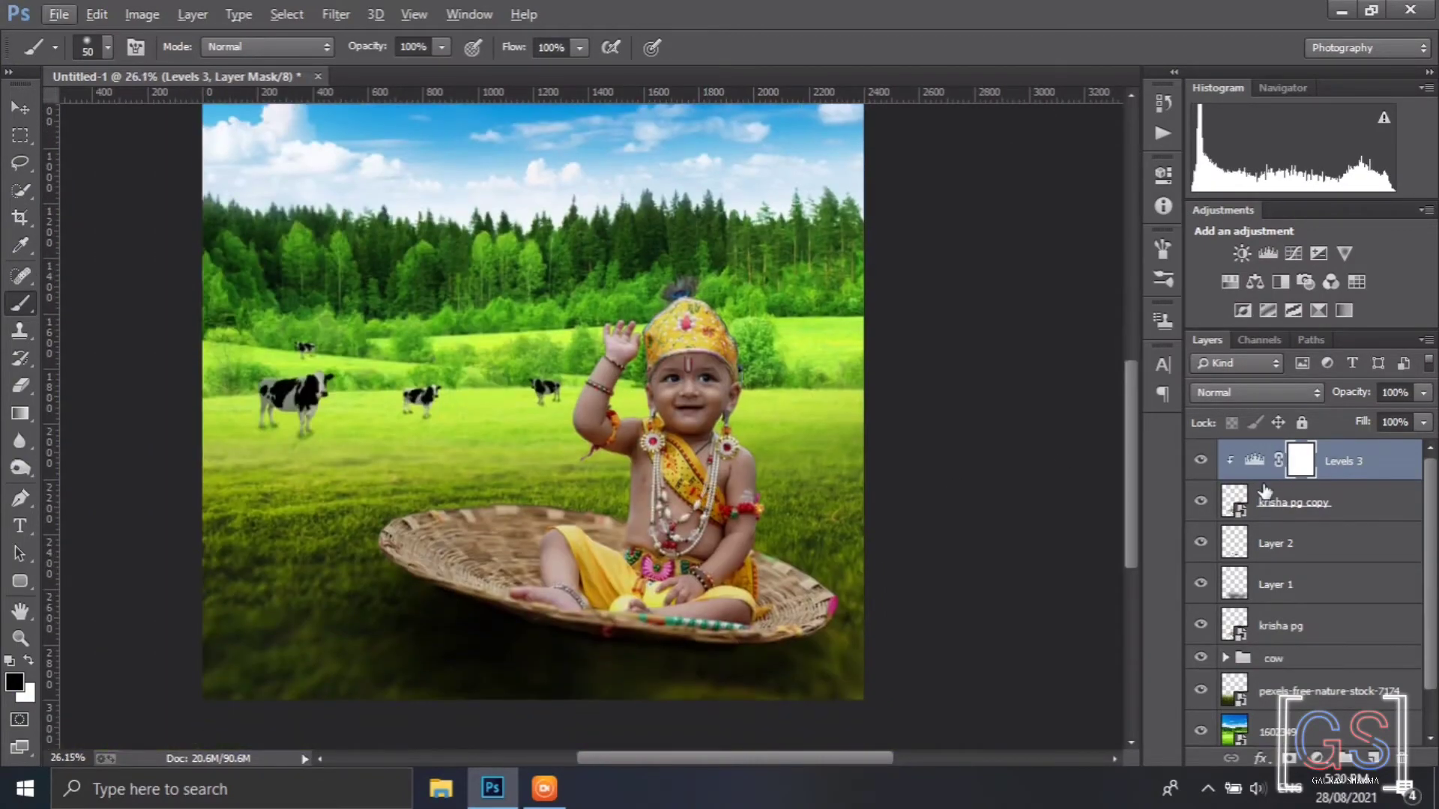
Invert the Levels 3 mask and paint white with a size 125 brush over the basket and the child's shaded edges
key("ctrl+i")
scroll(527, 714, "up", 3)
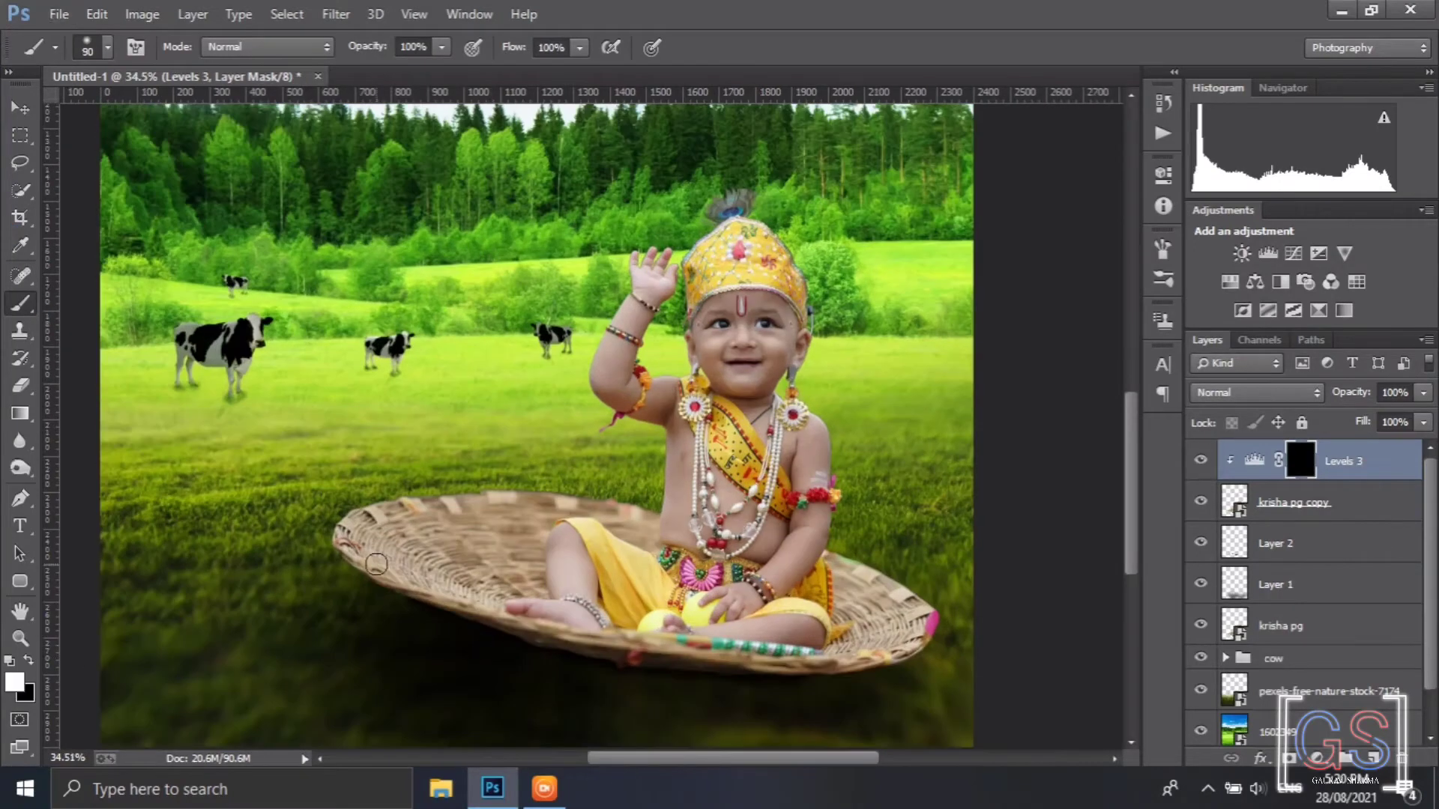
key("bracketright")
key("bracketright")
mouse_move(376, 564)
left_mouse_down()
mouse_move(592, 660)
mouse_move(844, 687)
mouse_move(948, 587)
left_mouse_up()
mouse_move(621, 500)
left_mouse_down()
mouse_move(430, 551)
mouse_move(873, 645)
mouse_move(638, 651)
mouse_move(685, 631)
mouse_move(779, 633)
mouse_move(549, 543)
mouse_move(523, 557)
mouse_move(814, 539)
mouse_move(782, 599)
mouse_move(586, 383)
mouse_move(658, 290)
mouse_move(733, 279)
left_mouse_up()
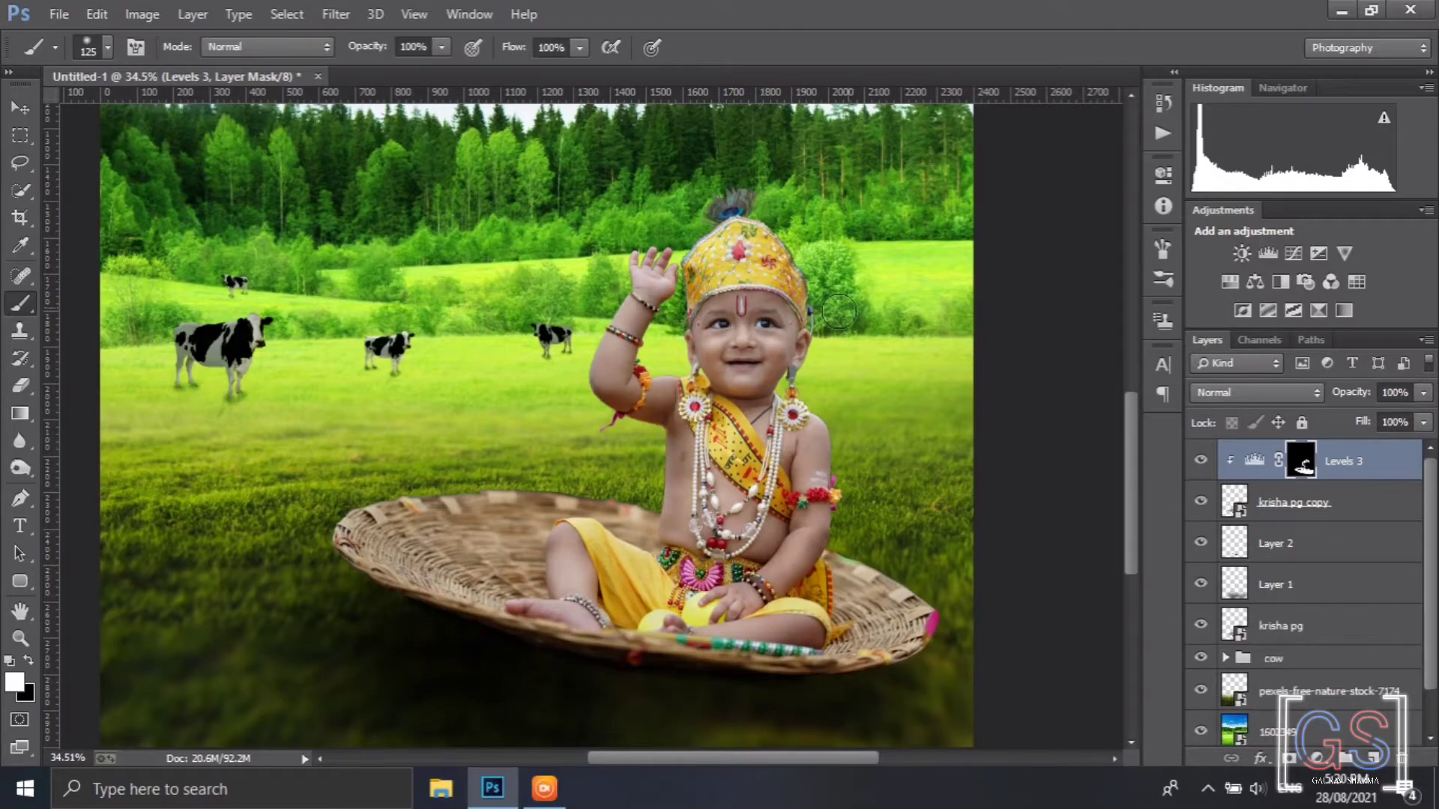
left_click_drag(839, 311, 743, 622)
left_click_drag(768, 392, 679, 527)
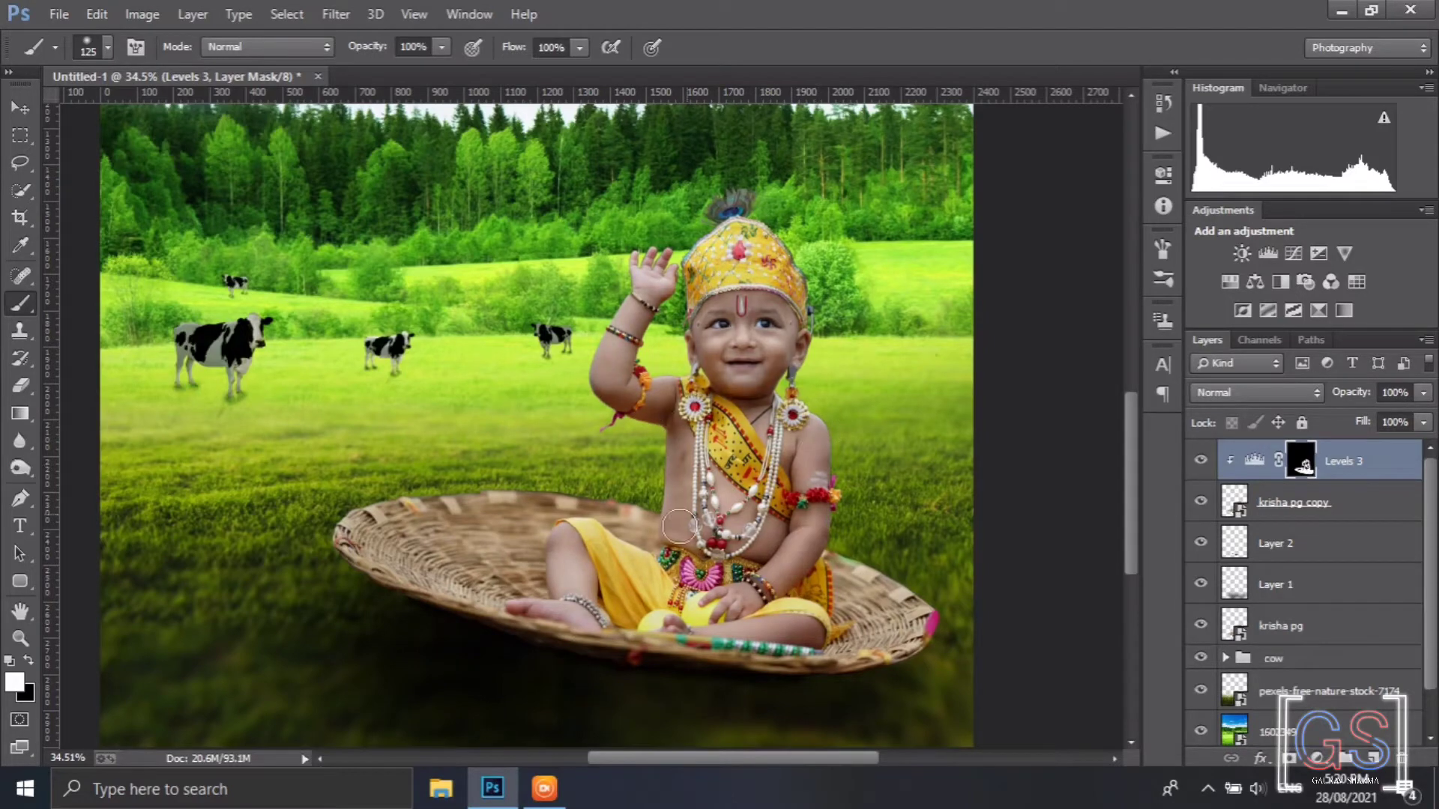
scroll(772, 246, "down", 4)
scroll(755, 517, "up", 7)
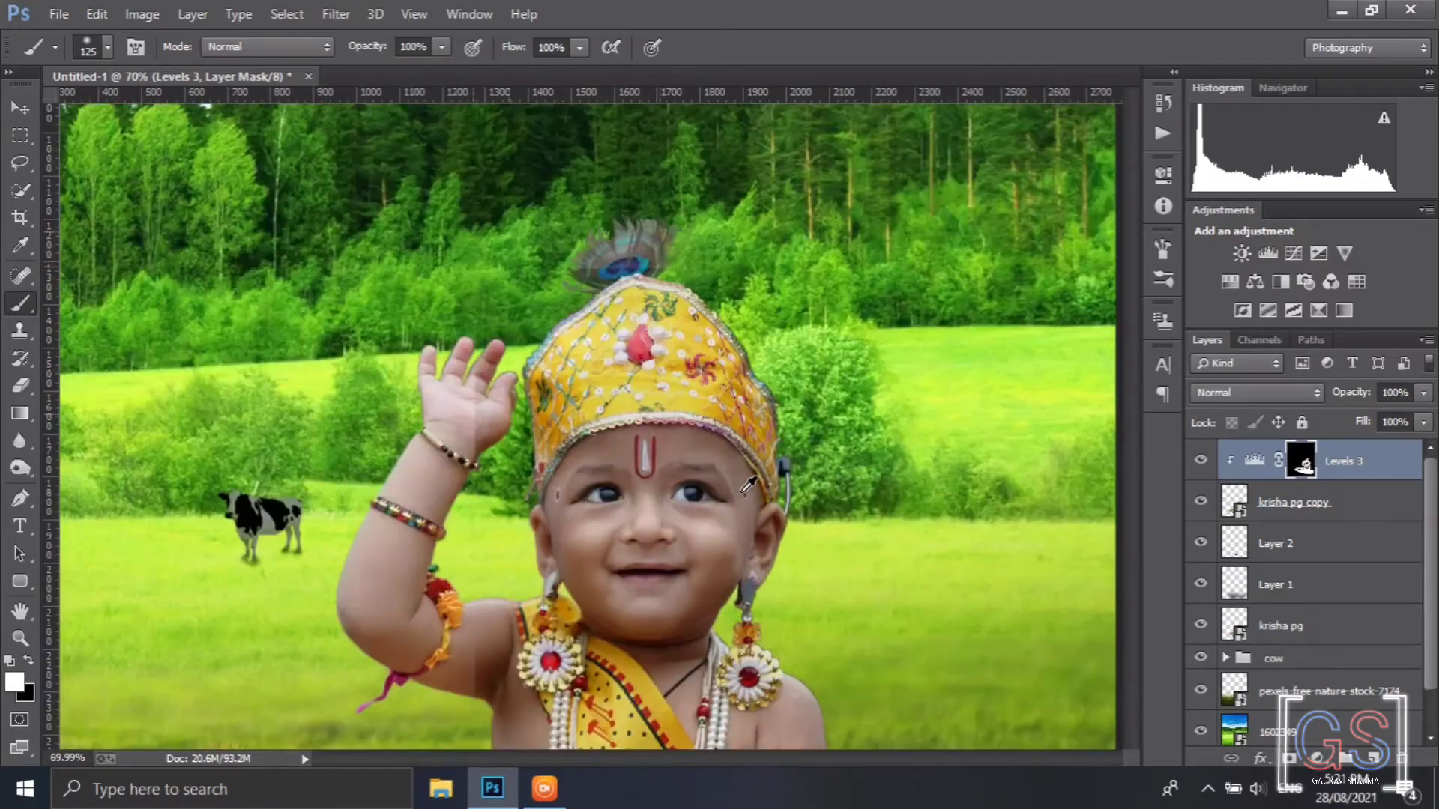
scroll(754, 517, "down", 8)
Open the Camera Raw filter on krisha pg copy and set Contrast +13, Highlights -22, Shadows +18, Whites -5, Blacks -8, Clarity +11
left_click(1279, 515)
scroll(765, 504, "up", 3)
scroll(766, 504, "up", 1)
left_click(336, 15)
left_click(434, 138)
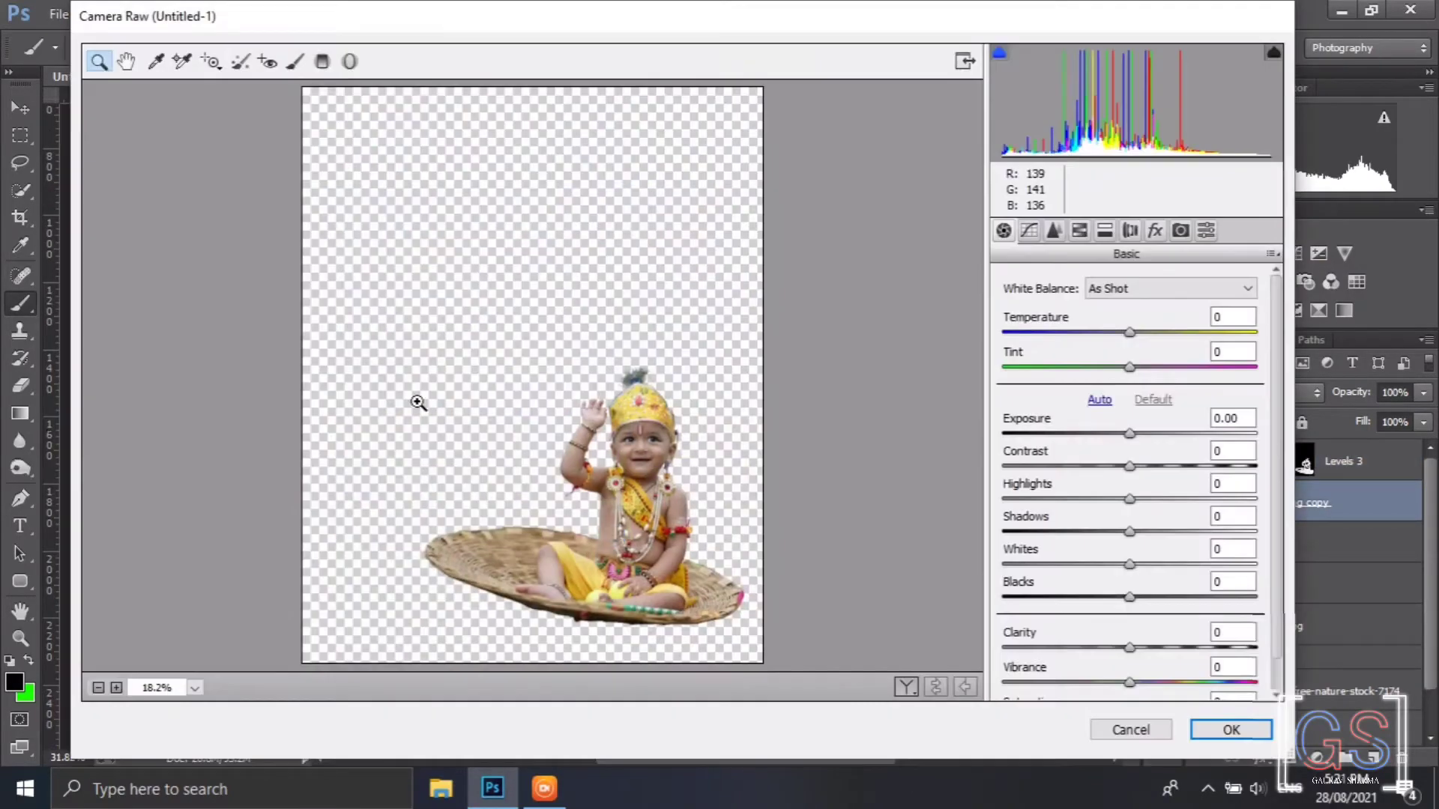
left_click_drag(417, 403, 760, 589)
left_click_drag(1130, 467, 1101, 499)
left_click_drag(1130, 532, 1153, 532)
left_click_drag(1131, 564, 1123, 564)
left_click(1231, 730)
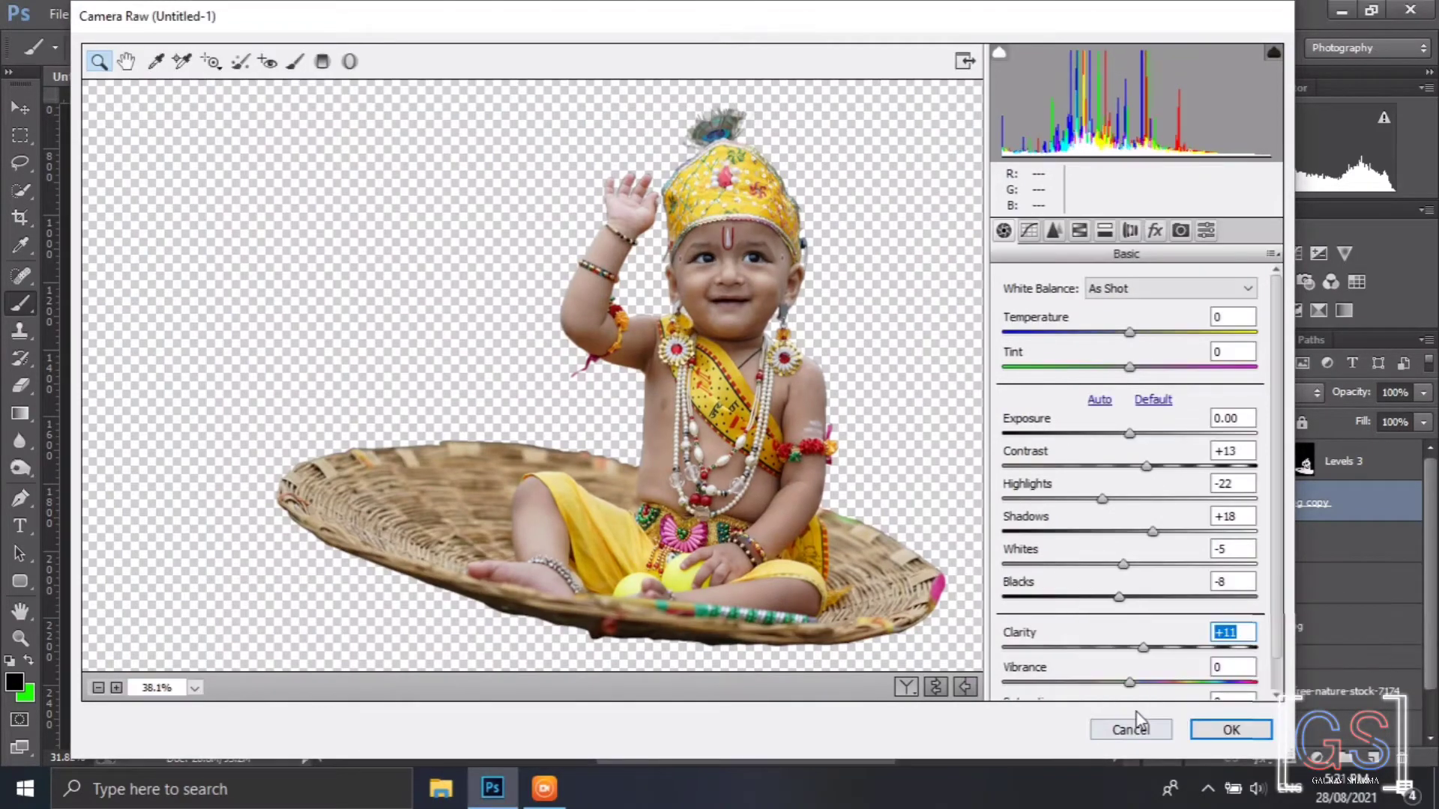
Adjust the HSL values of the oranges, yellows, aquas and blues in Camera Raw
left_click(1079, 231)
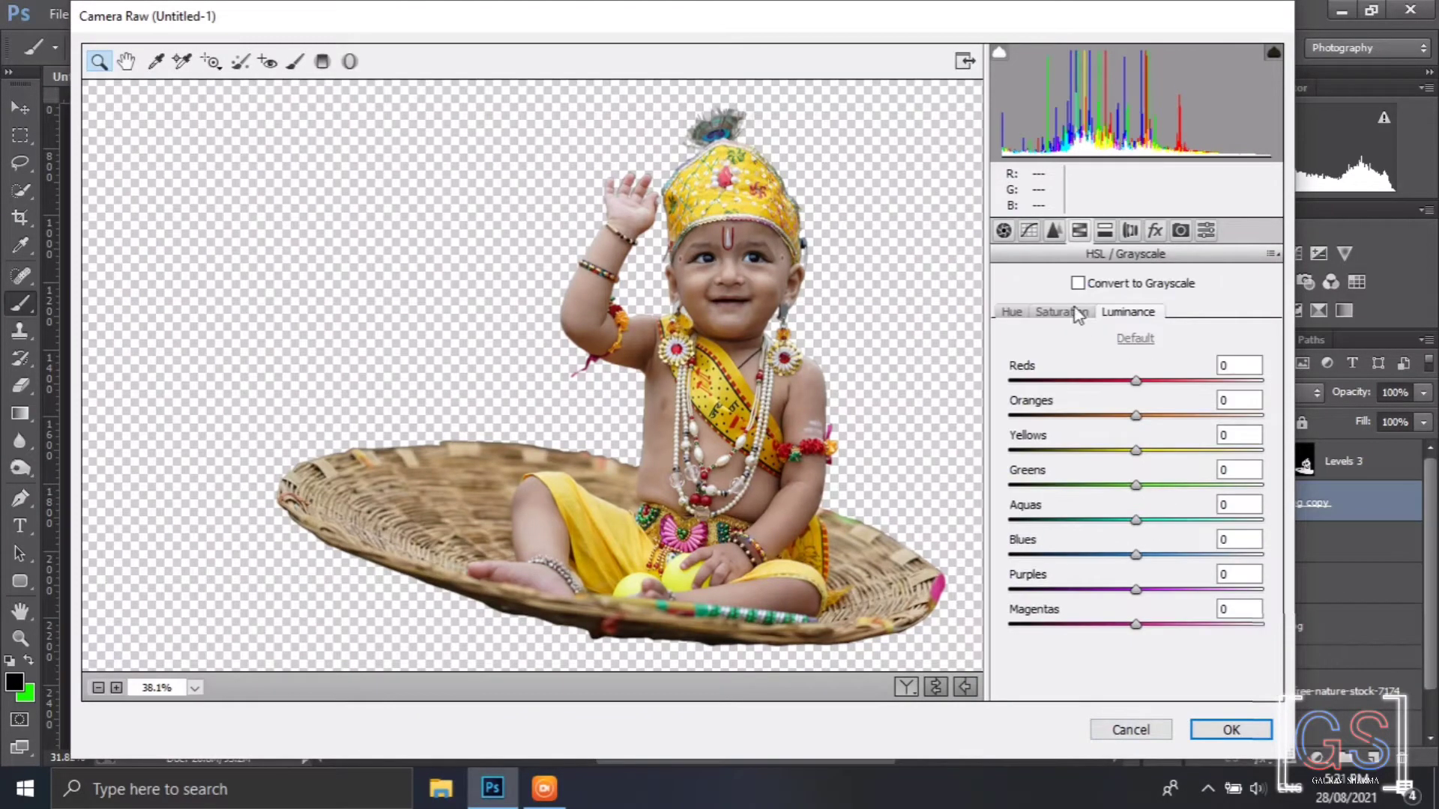
left_click_drag(1136, 415, 1175, 424)
left_click_drag(1101, 453, 1143, 450)
left_click_drag(1136, 520, 1155, 554)
Set split toning to hue 59, saturation 4 for the highlights and hue 116, saturation 4 for the shadows
left_click(1104, 231)
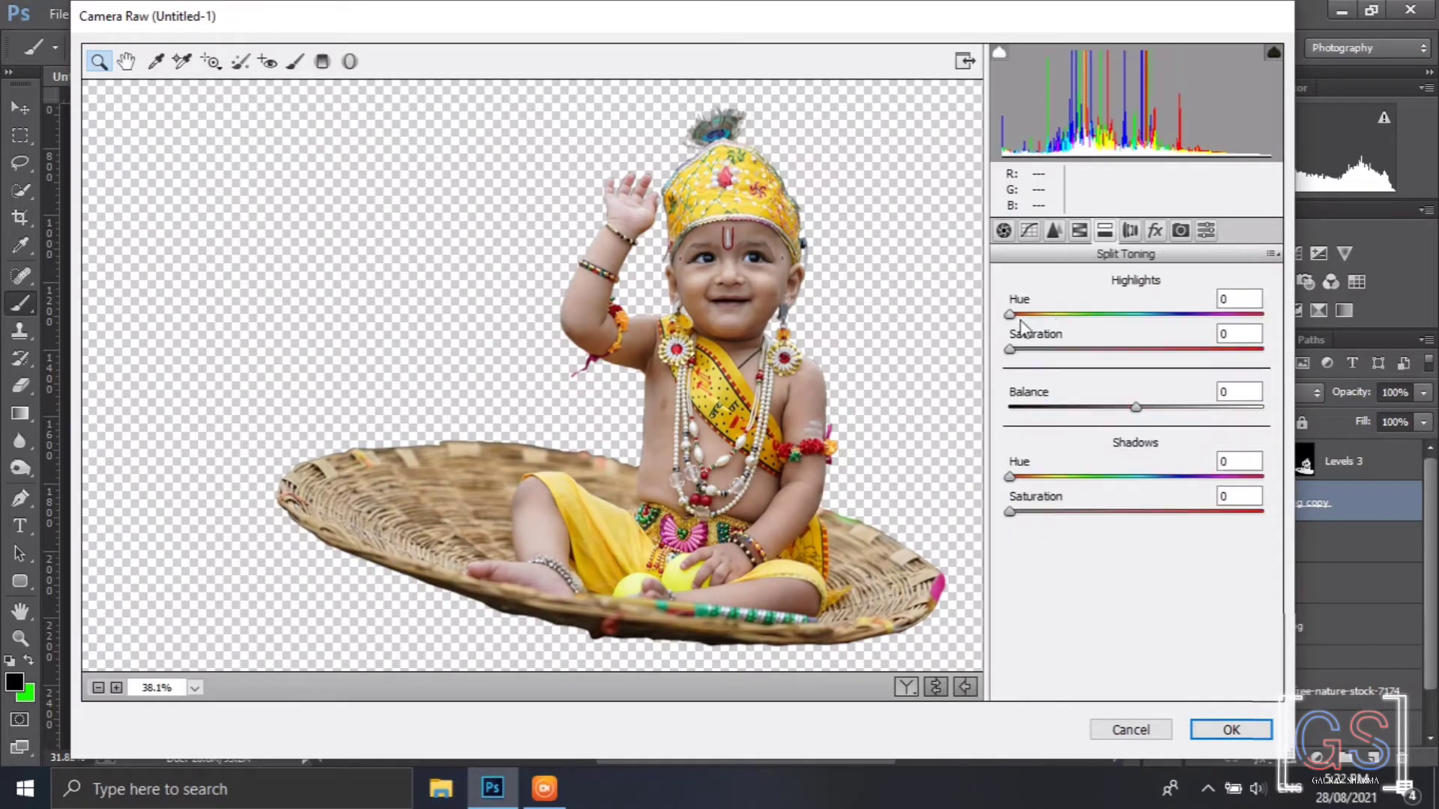
left_click_drag(1009, 511, 1019, 515)
left_click_drag(1009, 349, 1019, 350)
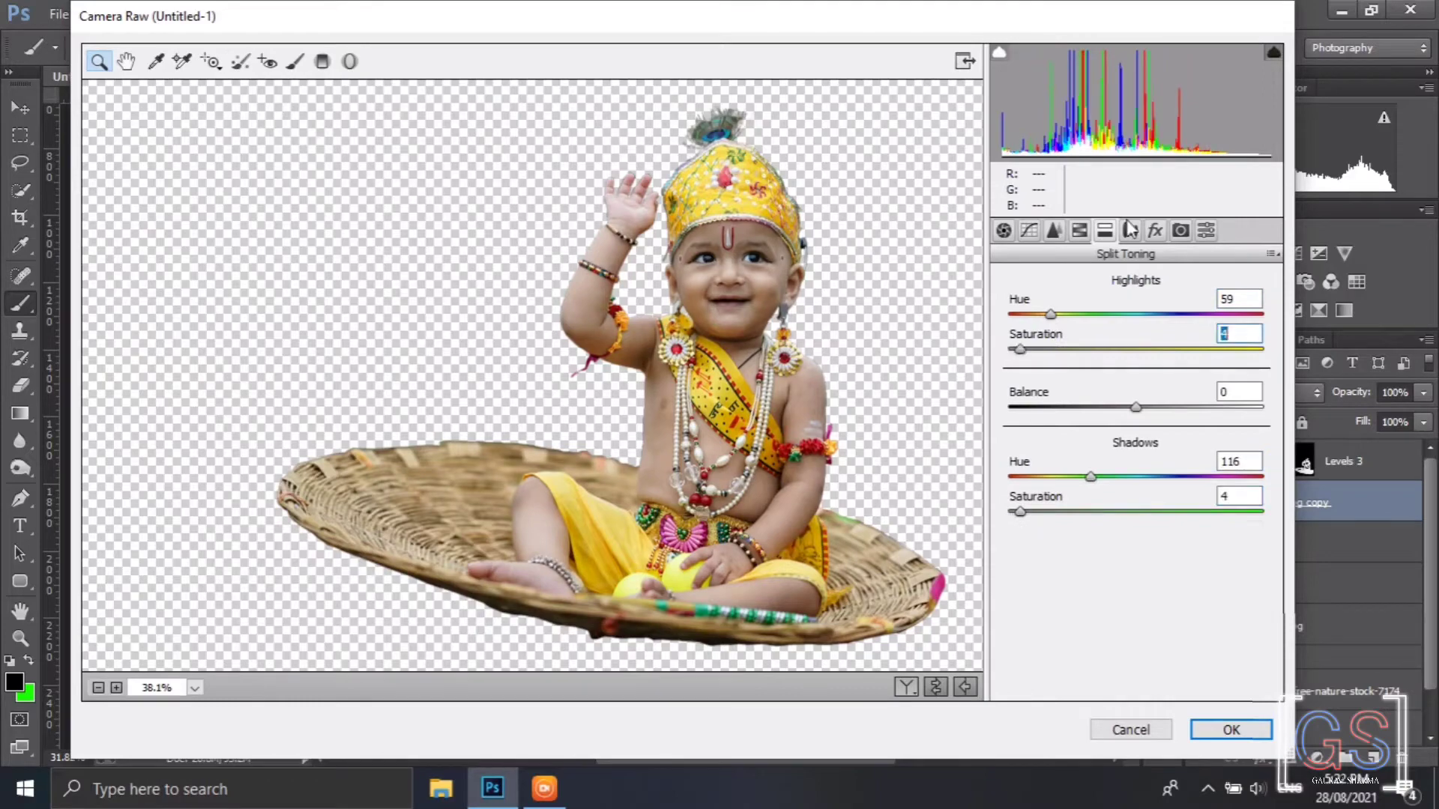
Shift the green and blue primaries in Camera Calibration and apply the Camera Raw filter
left_click(1180, 231)
left_click_drag(1136, 628, 1129, 628)
left_click_drag(1136, 530, 1160, 531)
left_click(1202, 730)
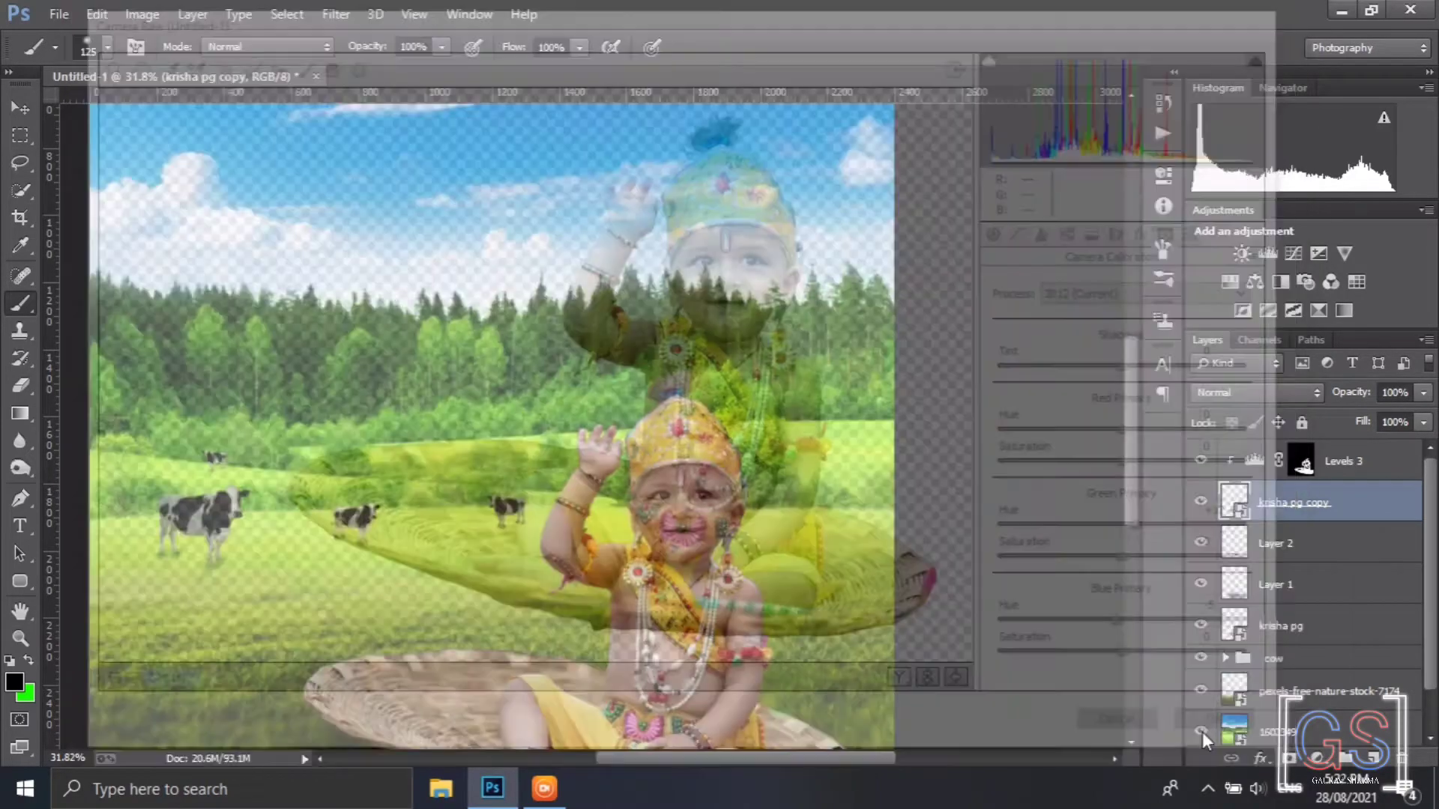
key("ctrl+0")
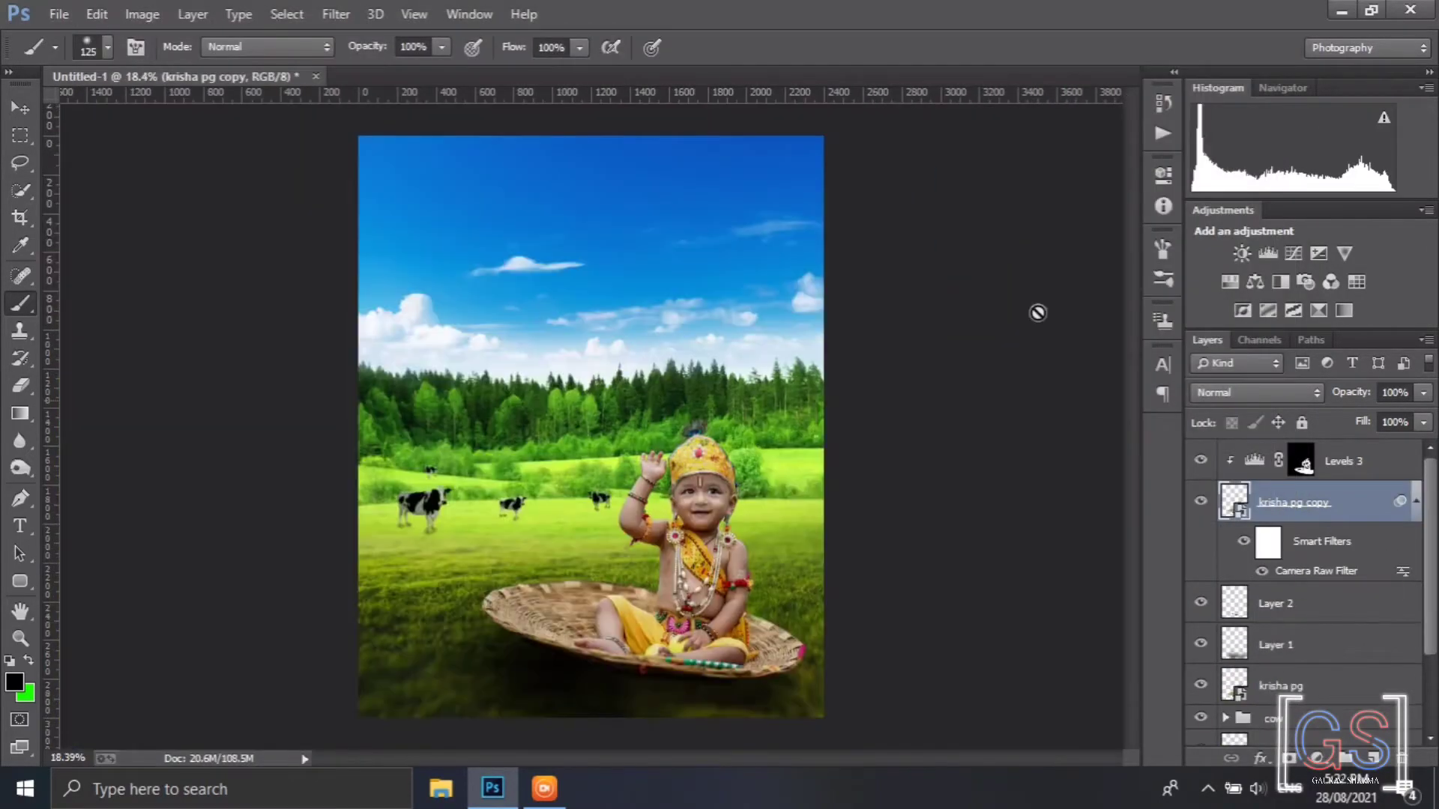
Select the 1602349 background layer
scroll(578, 515, "down", 1)
scroll(1284, 636, "down", 3)
left_click(1289, 684)
left_click(336, 15)
mouse_move(468, 272)
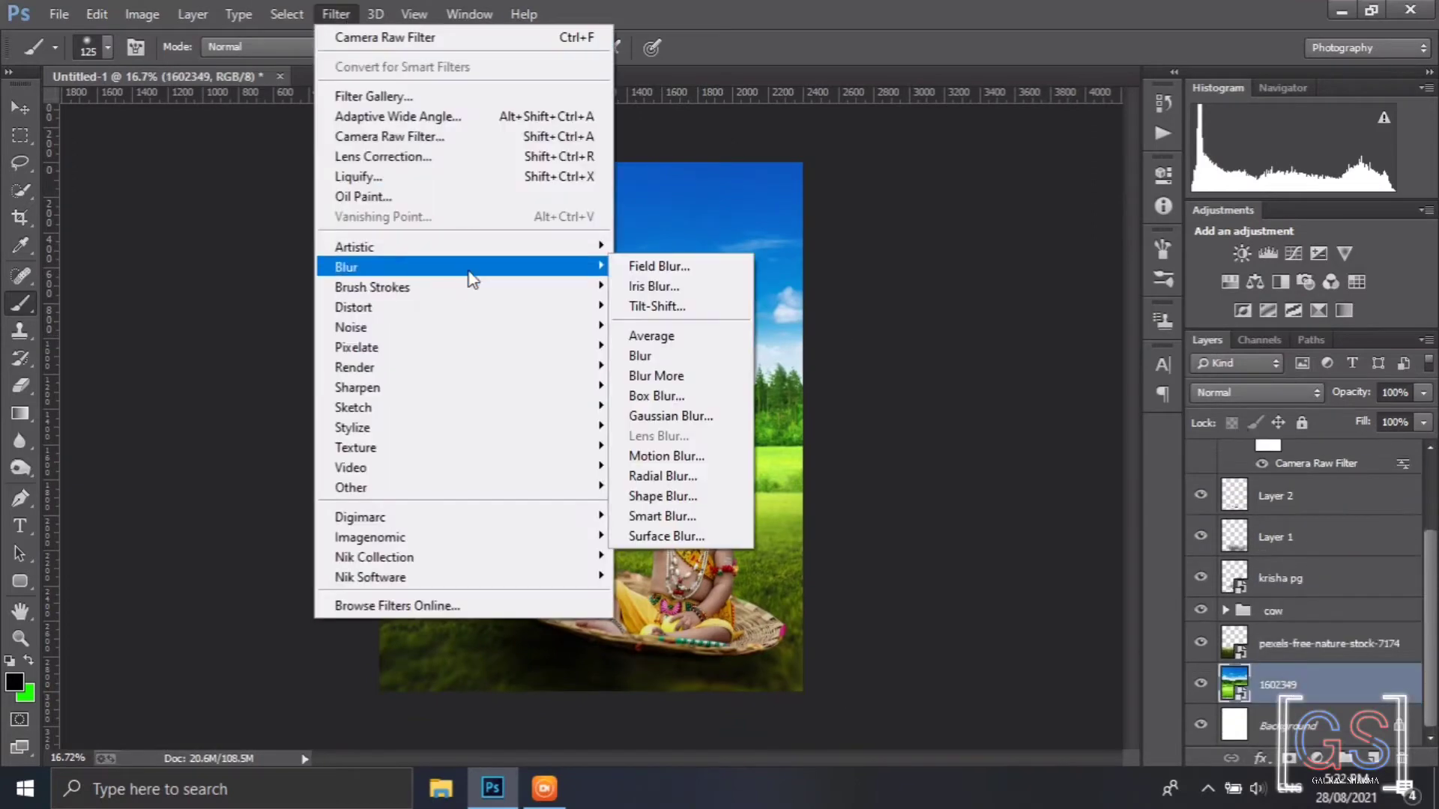
left_click(266, 297)
Darken the backdrop with a Levels adjustment above 1602349, using midtones 0.71 and output white 174
left_click(1268, 254)
left_click_drag(1112, 443, 1062, 444)
left_click_drag(1033, 378, 1045, 380)
left_click(1102, 162)
scroll(1310, 611, "down", 1)
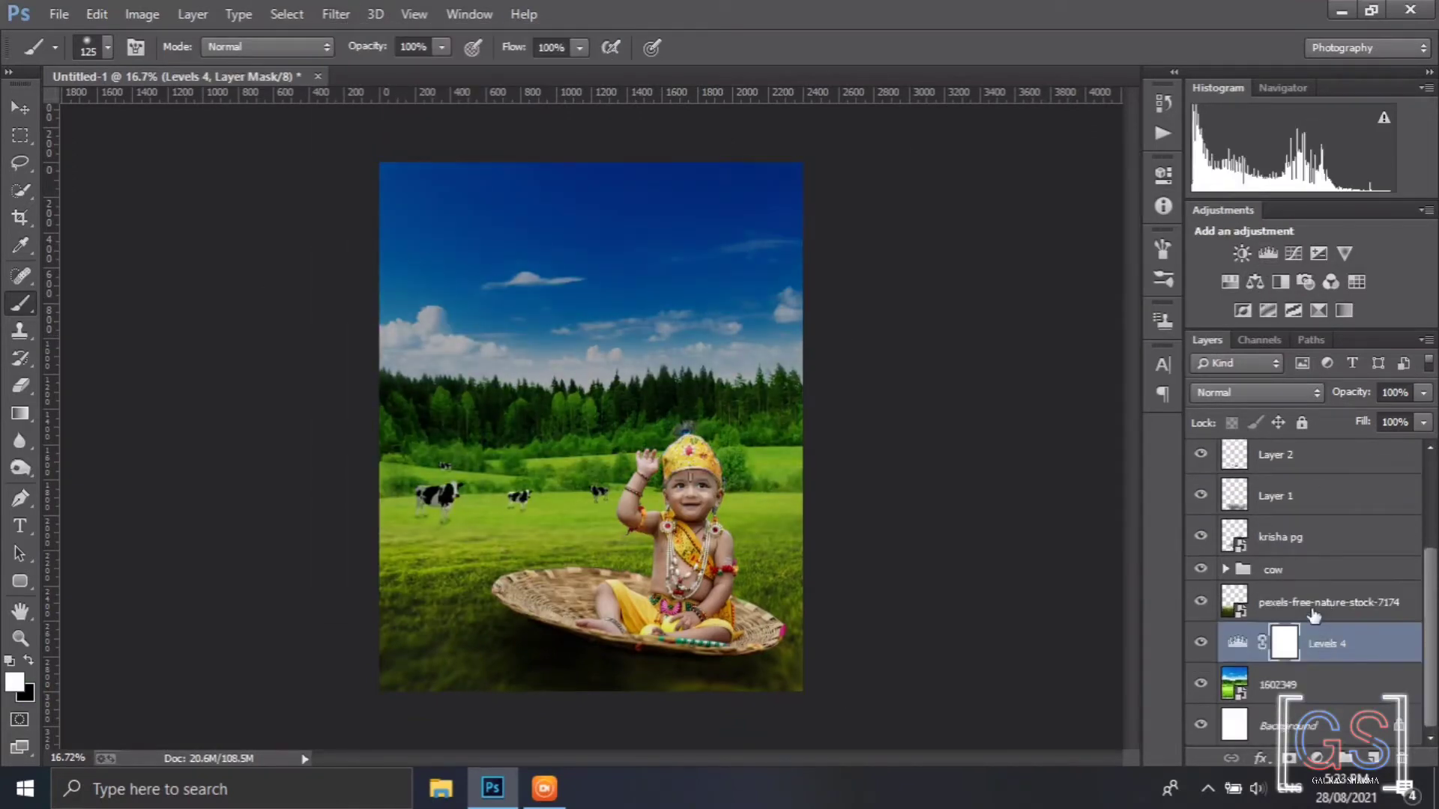
Try darkening the pexels-free-nature-stock-7174 layer with a clipped Levels adjustment at output white 205, and delete that adjustment
left_click(1311, 610)
left_click(1268, 254)
left_click_drag(1112, 442, 1089, 444)
key("ctrl+alt+g")
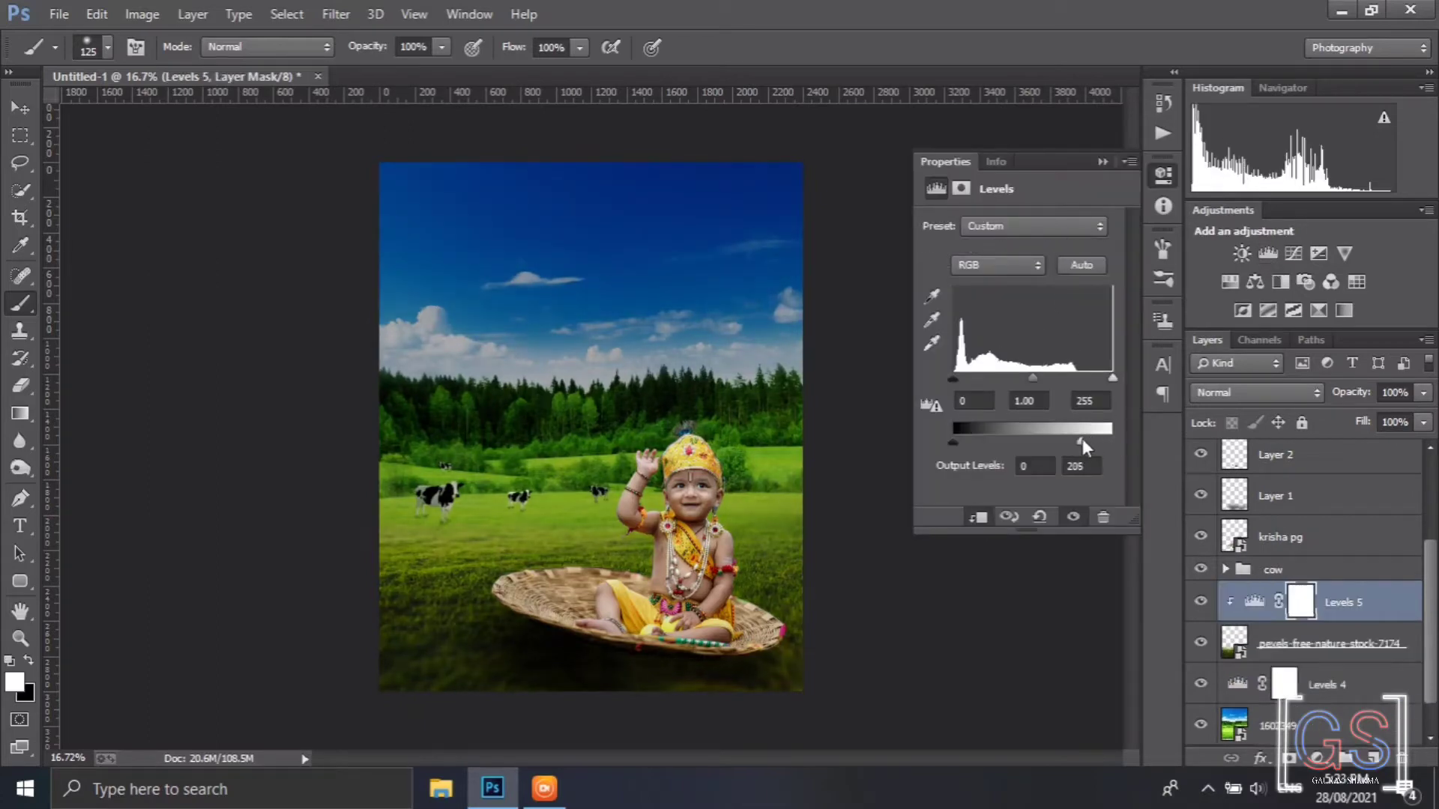
left_click(1103, 162)
key("Delete")
Clip the Levels 4 adjustment to the 1602349 layer, set its midtones to 0.74 and lower its output white level slightly
left_click(1201, 642)
double_click(1238, 643)
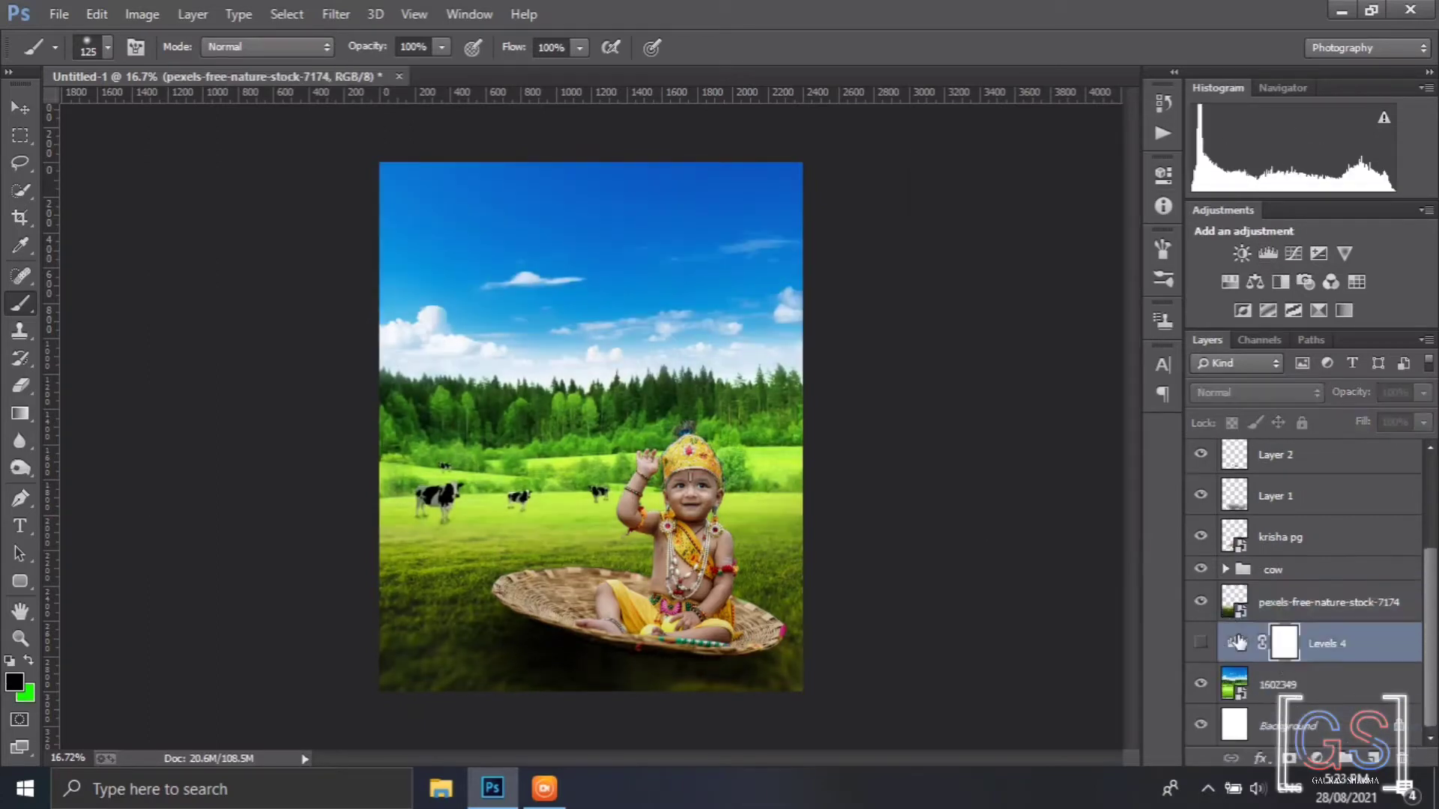
left_click(1201, 643)
left_click(981, 518)
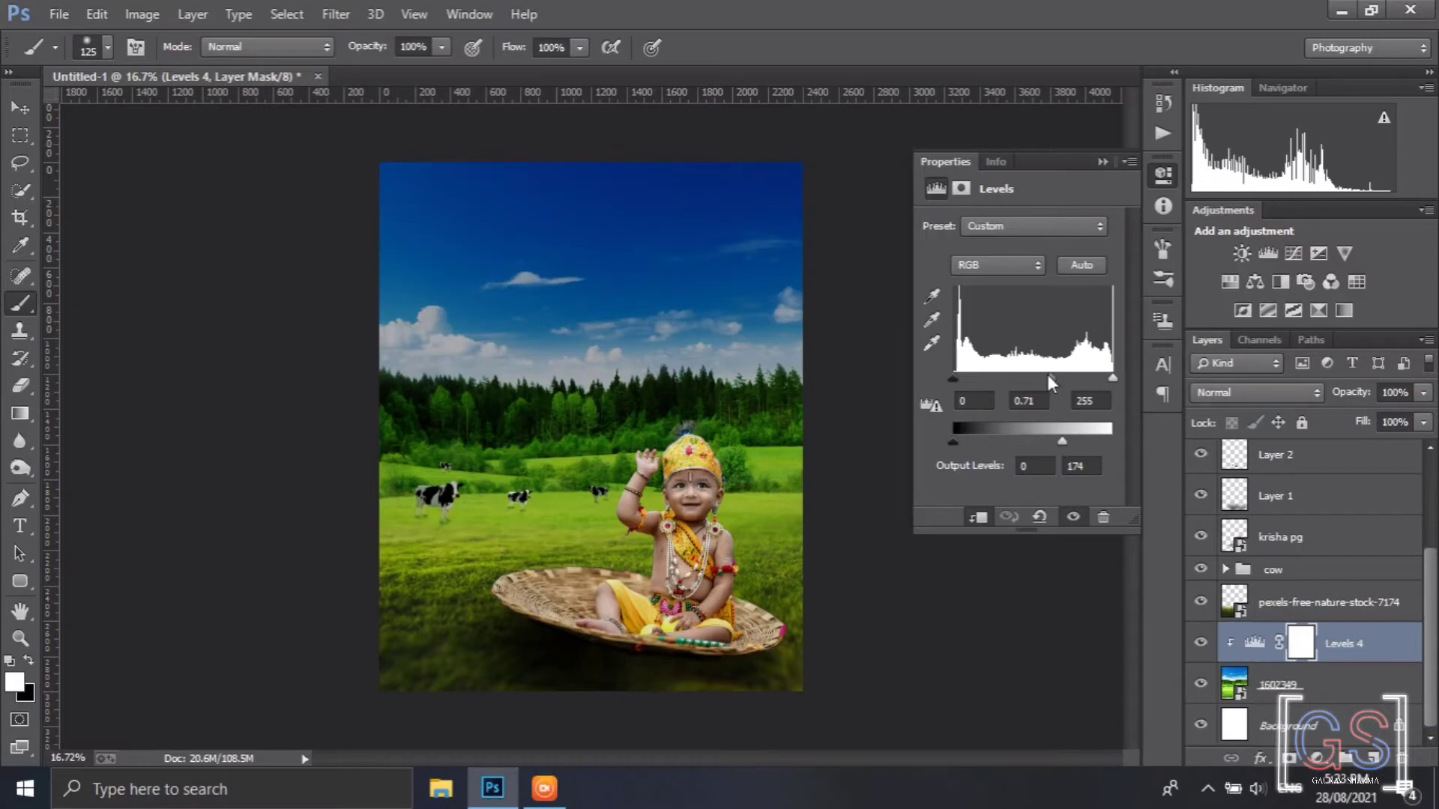
left_click_drag(1047, 376, 1049, 378)
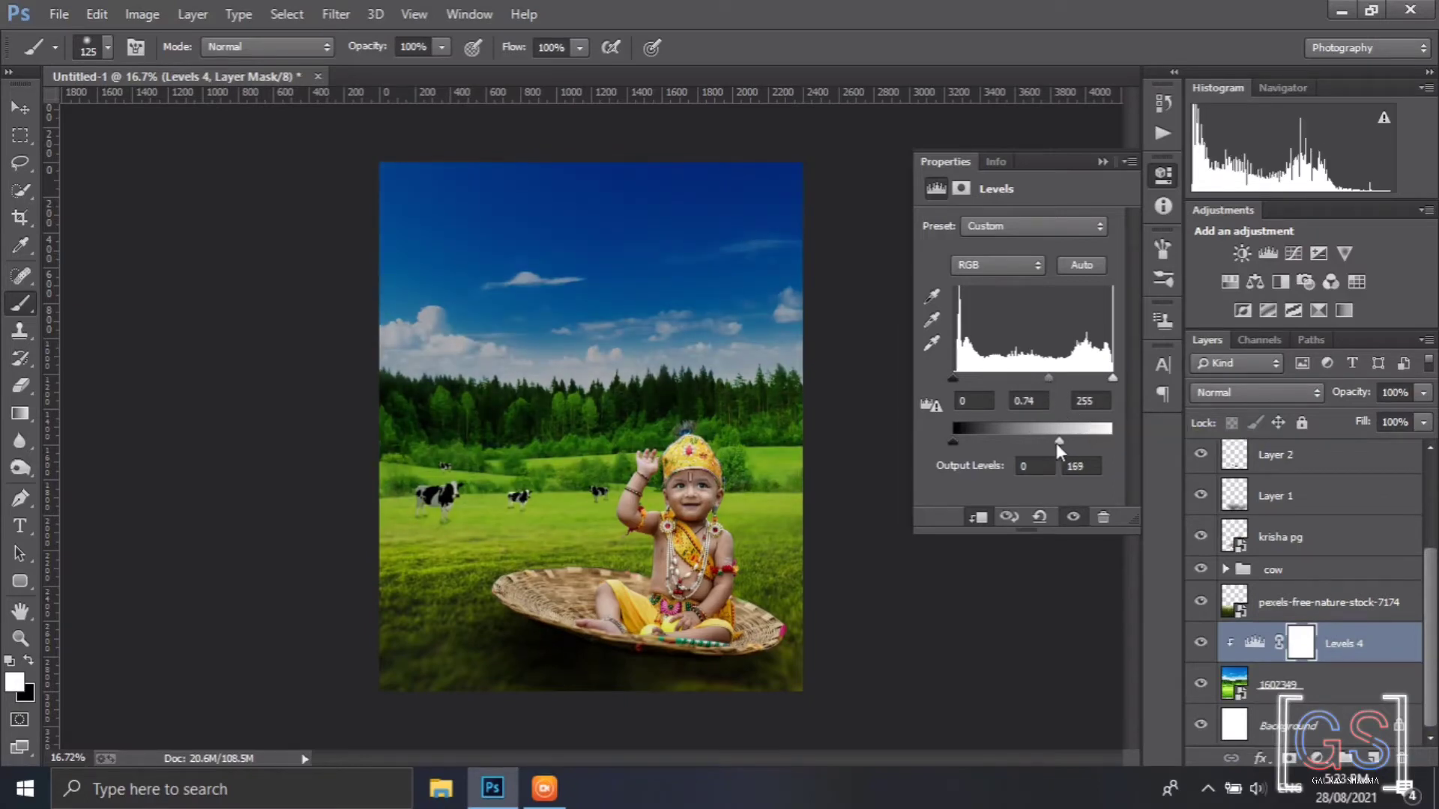
mouse_move(1056, 444)
left_mouse_down()
mouse_move(1031, 445)
mouse_move(1064, 445)
mouse_move(1048, 444)
left_mouse_up()
left_click(1103, 162)
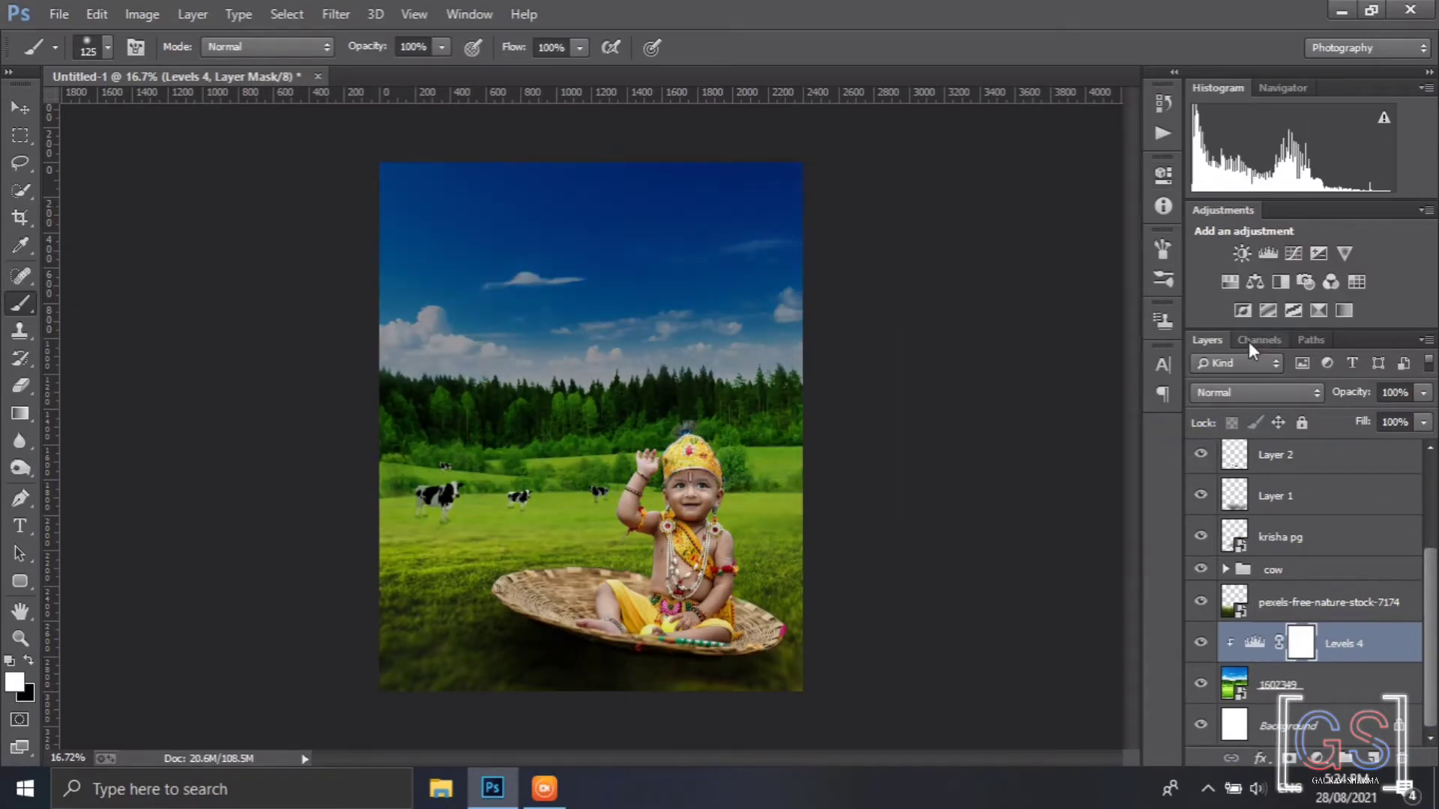
On a new layer above Levels 4, dab a yellow light spot on the tree line with a size 150 brush
left_click(1374, 756)
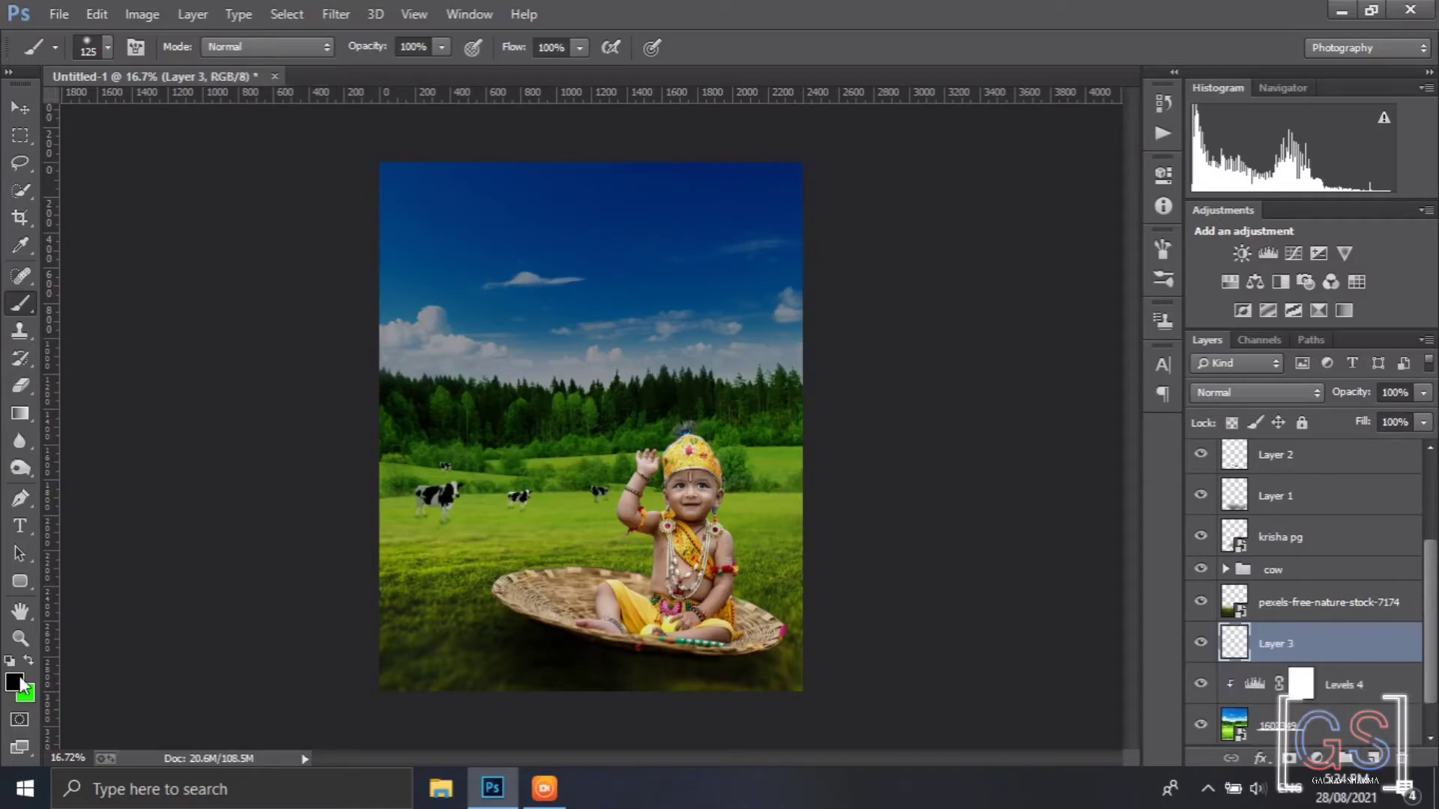
left_click(16, 683)
left_click(1194, 186)
left_click_drag(1221, 422, 1221, 420)
left_click(1405, 177)
key("]")
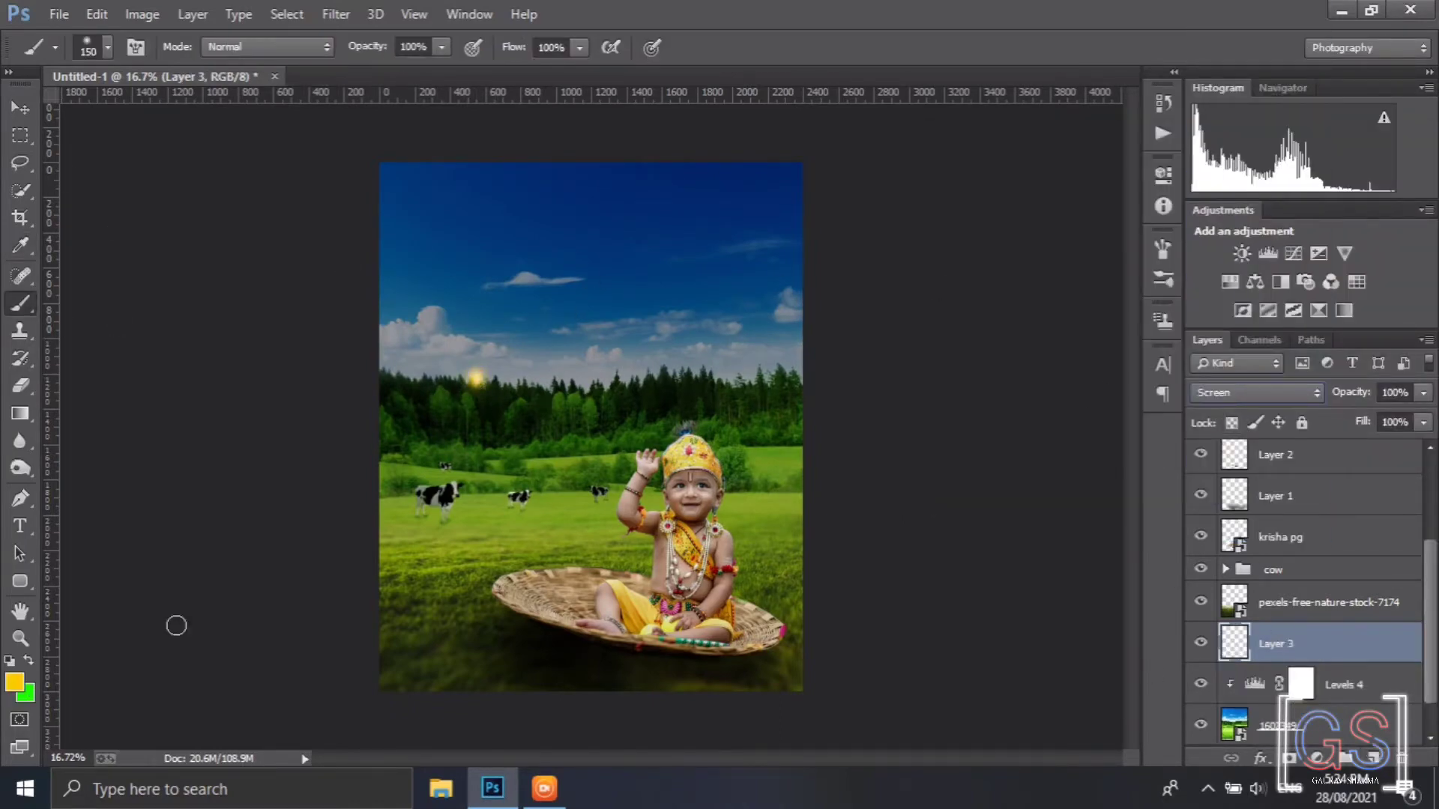
Replace the spot with an orange dab on the tree line and set Layer 3's blending mode to Linear Dodge (Add)
left_click(17, 683)
left_click(1220, 433)
left_click(1383, 178)
left_click(522, 379)
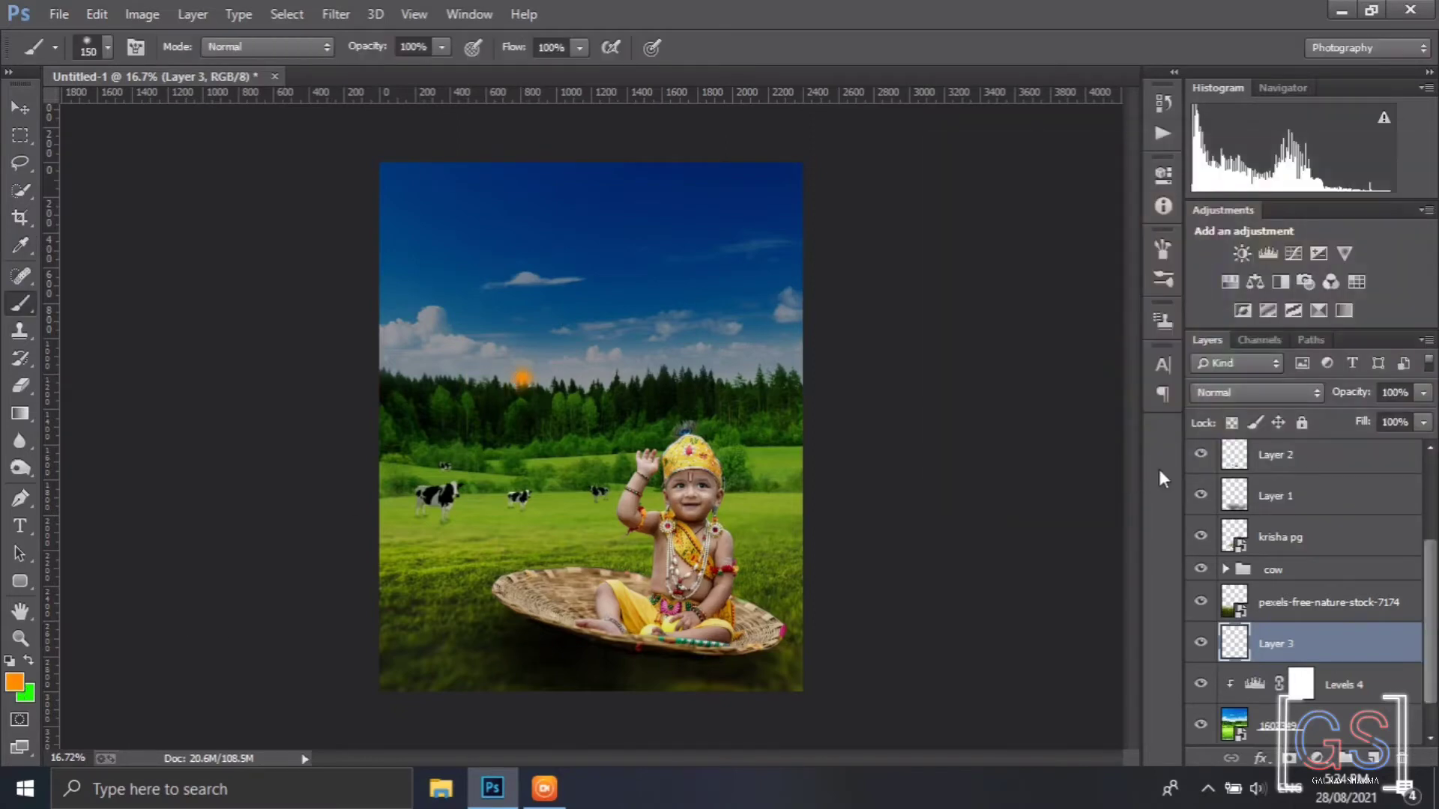
left_click(1257, 392)
left_click(1244, 213)
left_click(22, 110)
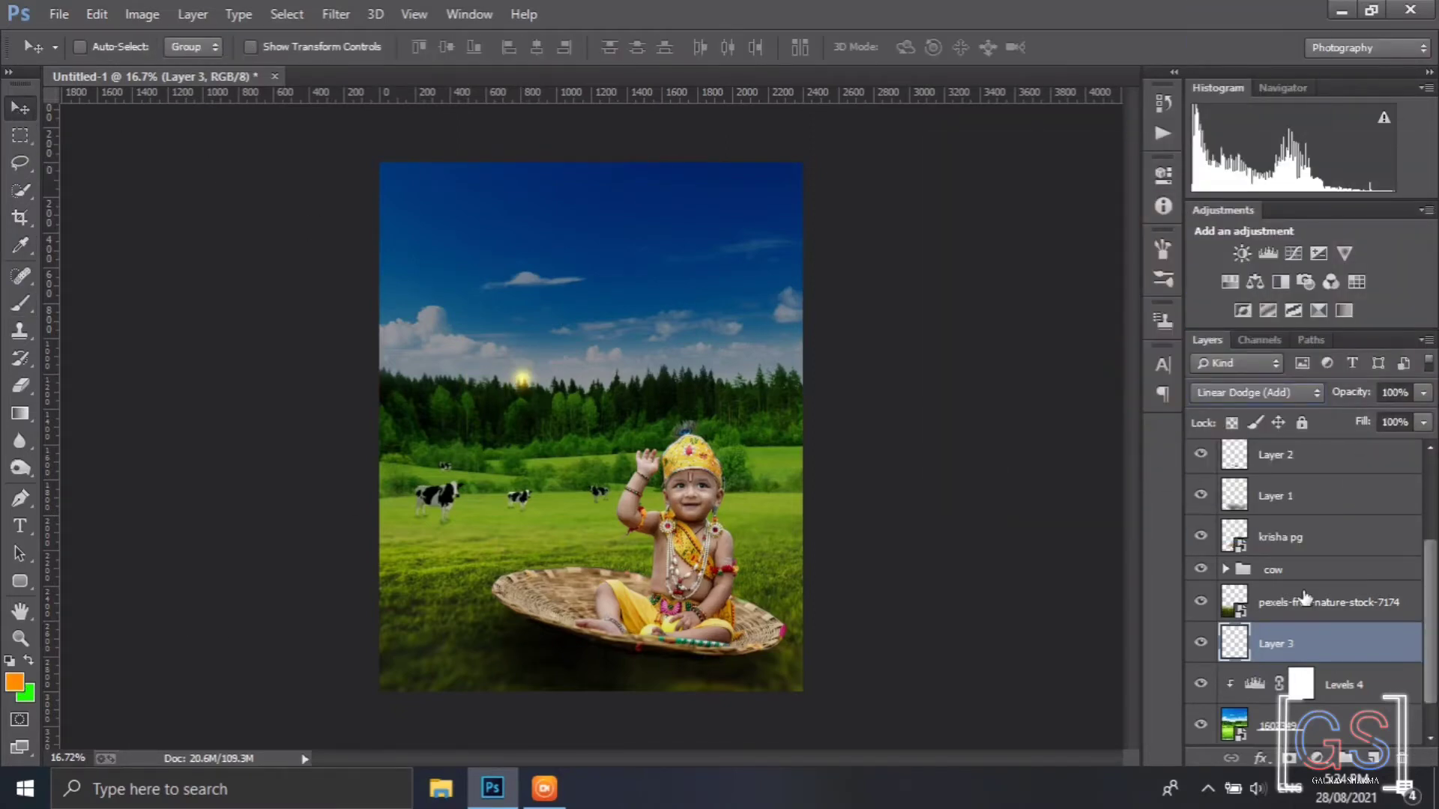
On another new layer, paint a soft yellow band along the tree line across the picture with an enlarged brush
left_click(1374, 756)
left_click(16, 683)
left_click_drag(1221, 425, 1221, 419)
left_click(1406, 181)
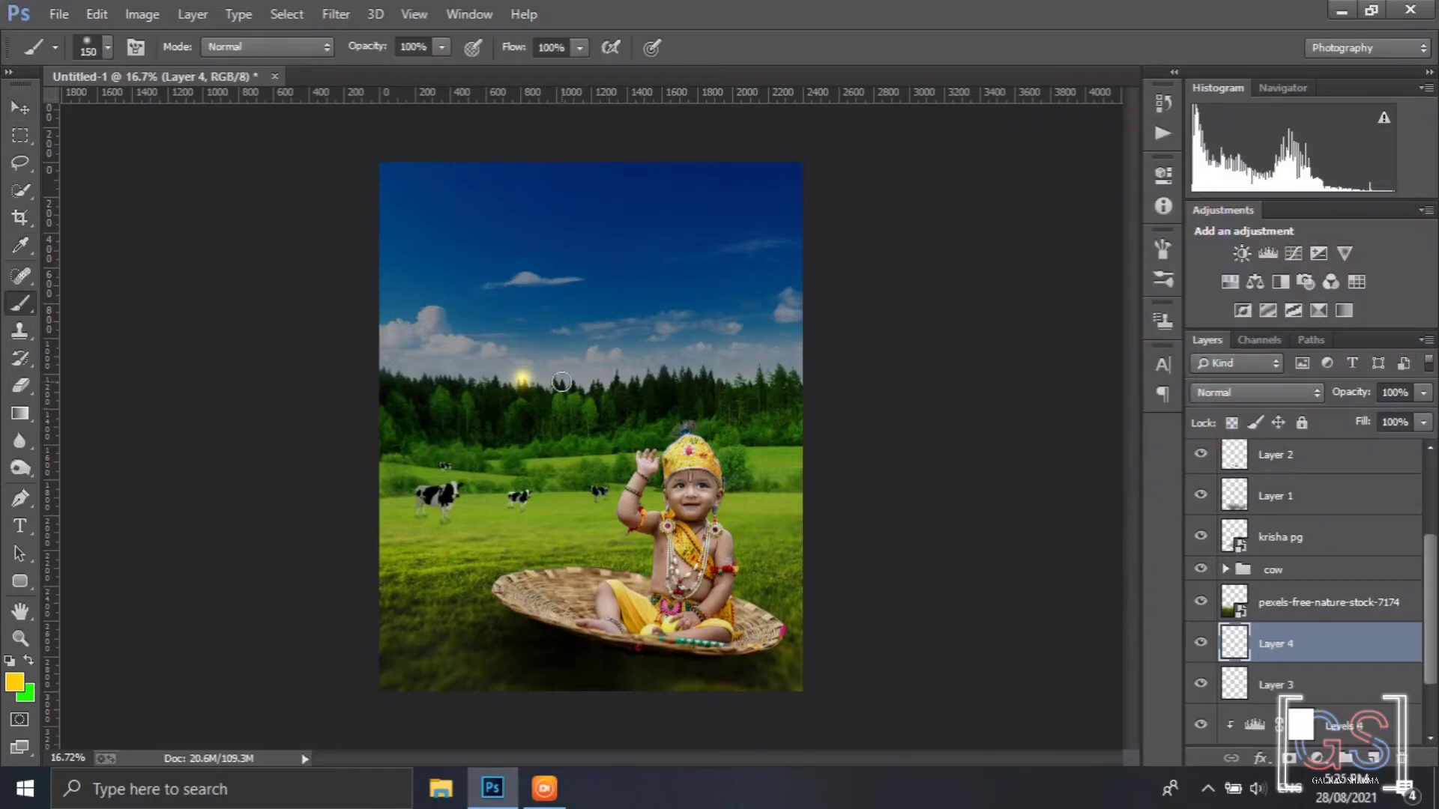
mouse_move(522, 383)
left_mouse_down()
mouse_move(560, 387)
mouse_move(539, 363)
mouse_move(496, 388)
mouse_move(618, 400)
mouse_move(781, 390)
left_mouse_up()
key("bracketright")
key("bracketright")
Set Layer 4's blending mode to Linear Dodge (Add) and its opacity to 98%
left_click(1315, 397)
left_click(1236, 179)
mouse_move(1352, 393)
left_mouse_down()
mouse_move(1328, 402)
mouse_move(1349, 394)
left_mouse_up()
left_click(1302, 393)
left_click(1237, 212)
Stretch the yellow glow on Layer 4 to 132.40% width and 185.93% height
key("ctrl+t")
left_click_drag(383, 389, 252, 375)
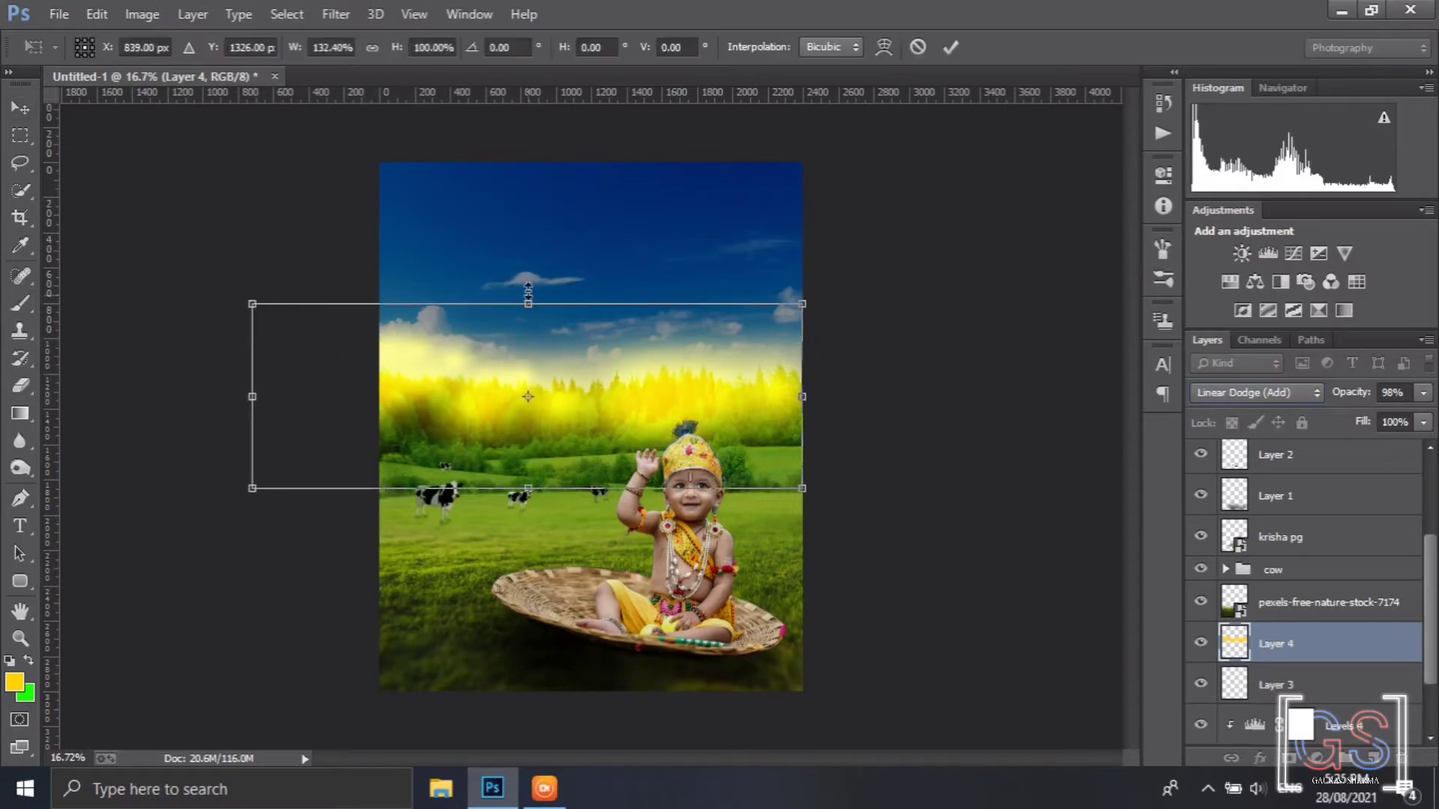
mouse_move(529, 299)
left_mouse_down()
mouse_move(579, 245)
mouse_move(579, 140)
left_mouse_up()
left_click_drag(645, 351, 645, 411)
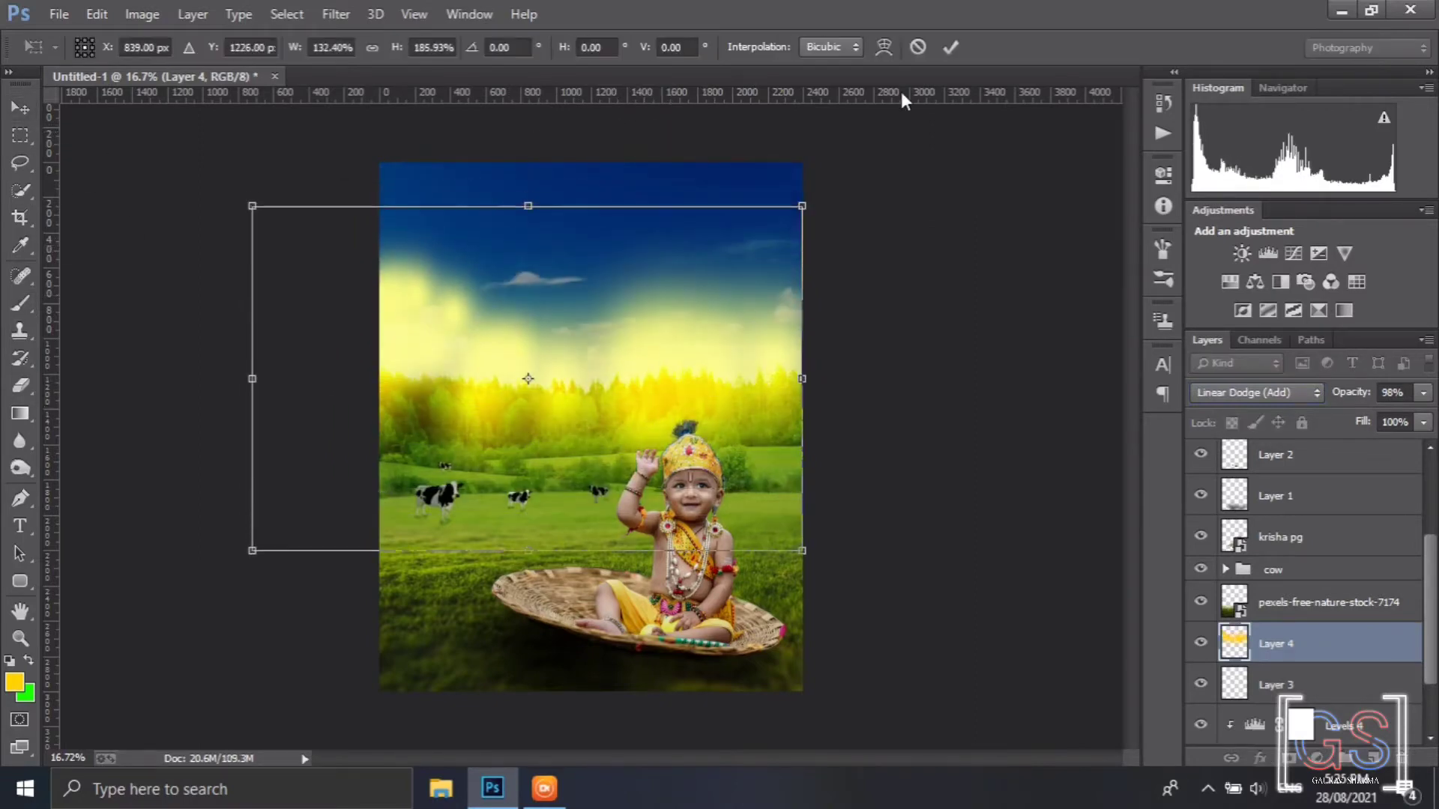
left_click(950, 47)
Soften the yellow glow on Layer 4 with a Gaussian Blur
left_click(336, 15)
left_click(683, 418)
left_click_drag(919, 454, 931, 453)
left_click(1111, 172)
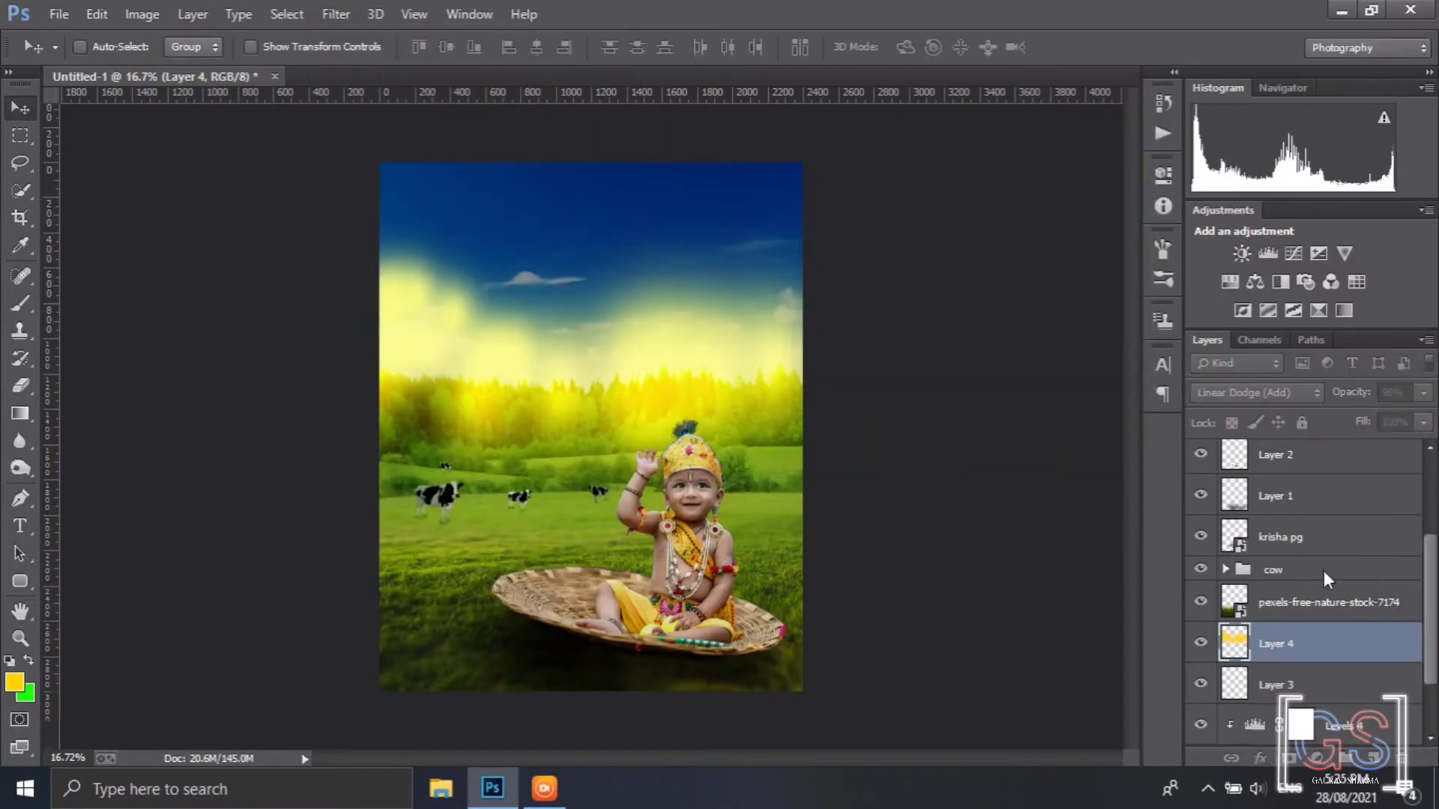
Mask Layer 4 and fade the glow over the sky and meadow with a size 900 black brush at 73% opacity, 54% flow
left_click(1289, 759)
key("b")
key("x")
left_click_drag(420, 299, 742, 260)
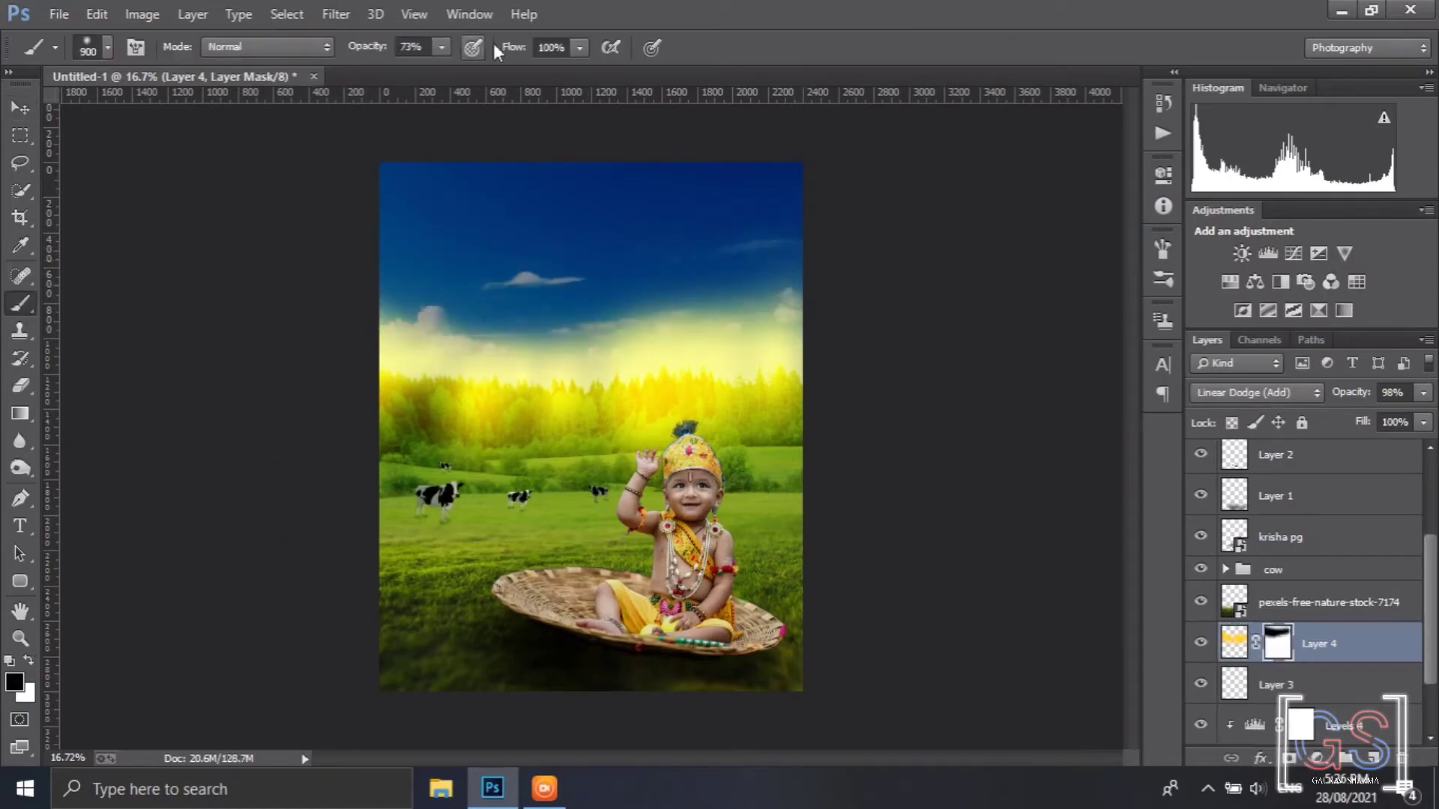
left_click_drag(514, 47, 467, 47)
mouse_move(427, 297)
left_mouse_down()
mouse_move(802, 254)
mouse_move(312, 227)
left_mouse_up()
left_click_drag(382, 485, 818, 524)
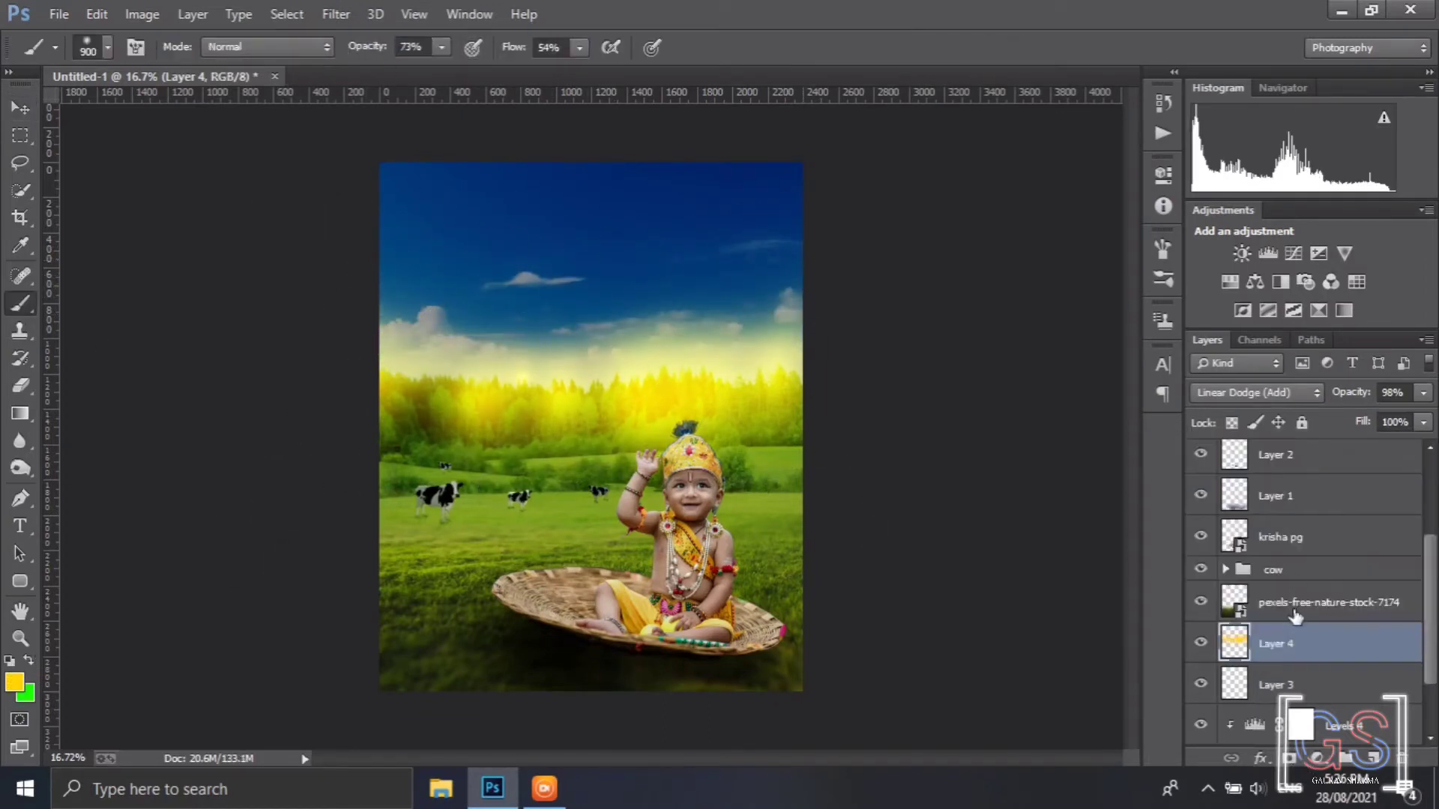
Duplicate Layer 4 and move the copy down over the meadow around the cows
key("ctrl+j")
key("v")
left_click_drag(610, 418, 694, 493)
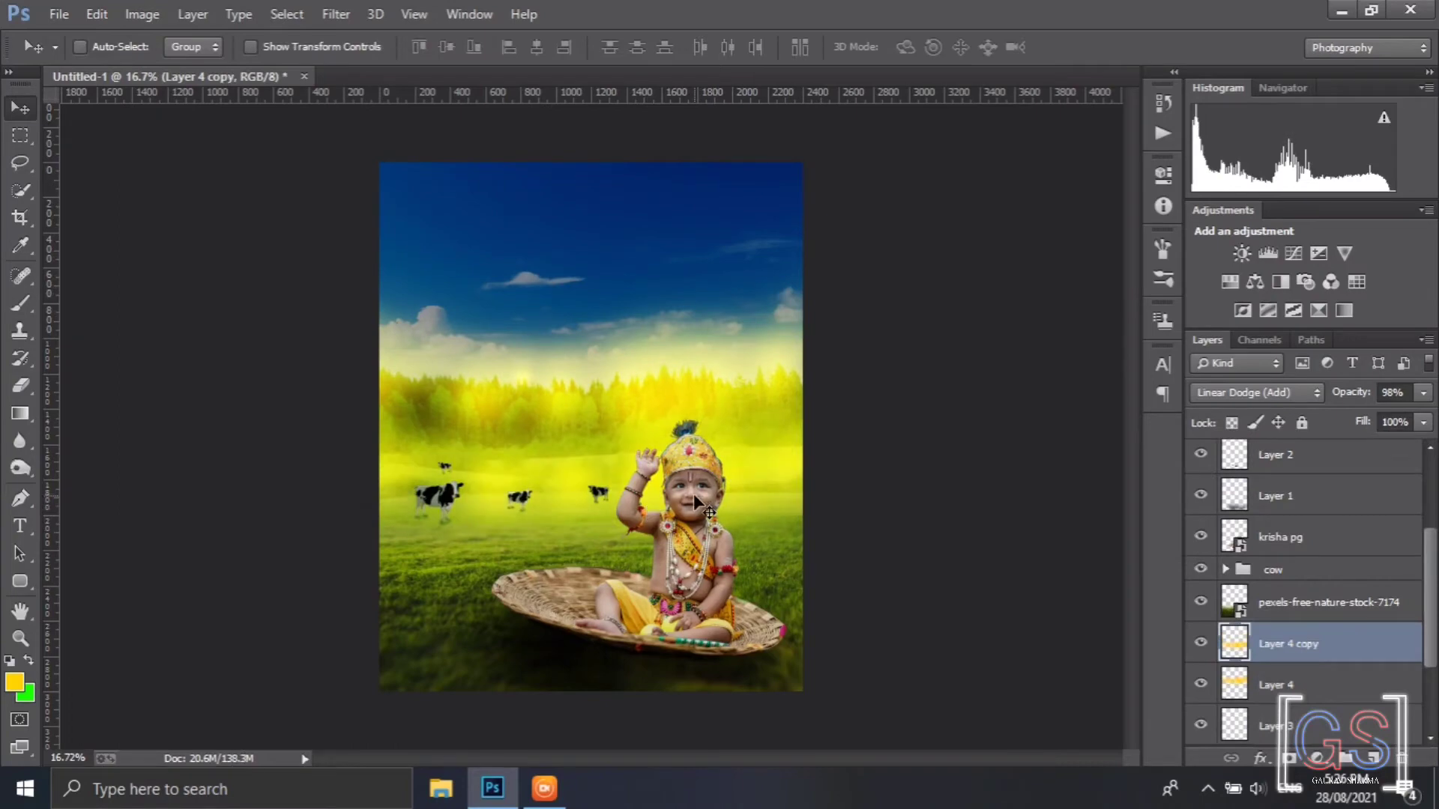
Stack Layer 4 copy directly above Layer 2 with reduced opacity, and set Layer 4's opacity to 78%
left_click_drag(1307, 637, 1313, 479)
left_click_drag(1313, 483, 1310, 569)
mouse_move(1343, 394)
left_mouse_down()
mouse_move(1286, 393)
mouse_move(1330, 402)
left_mouse_up()
scroll(1303, 599, "down", 3)
left_click(1308, 710)
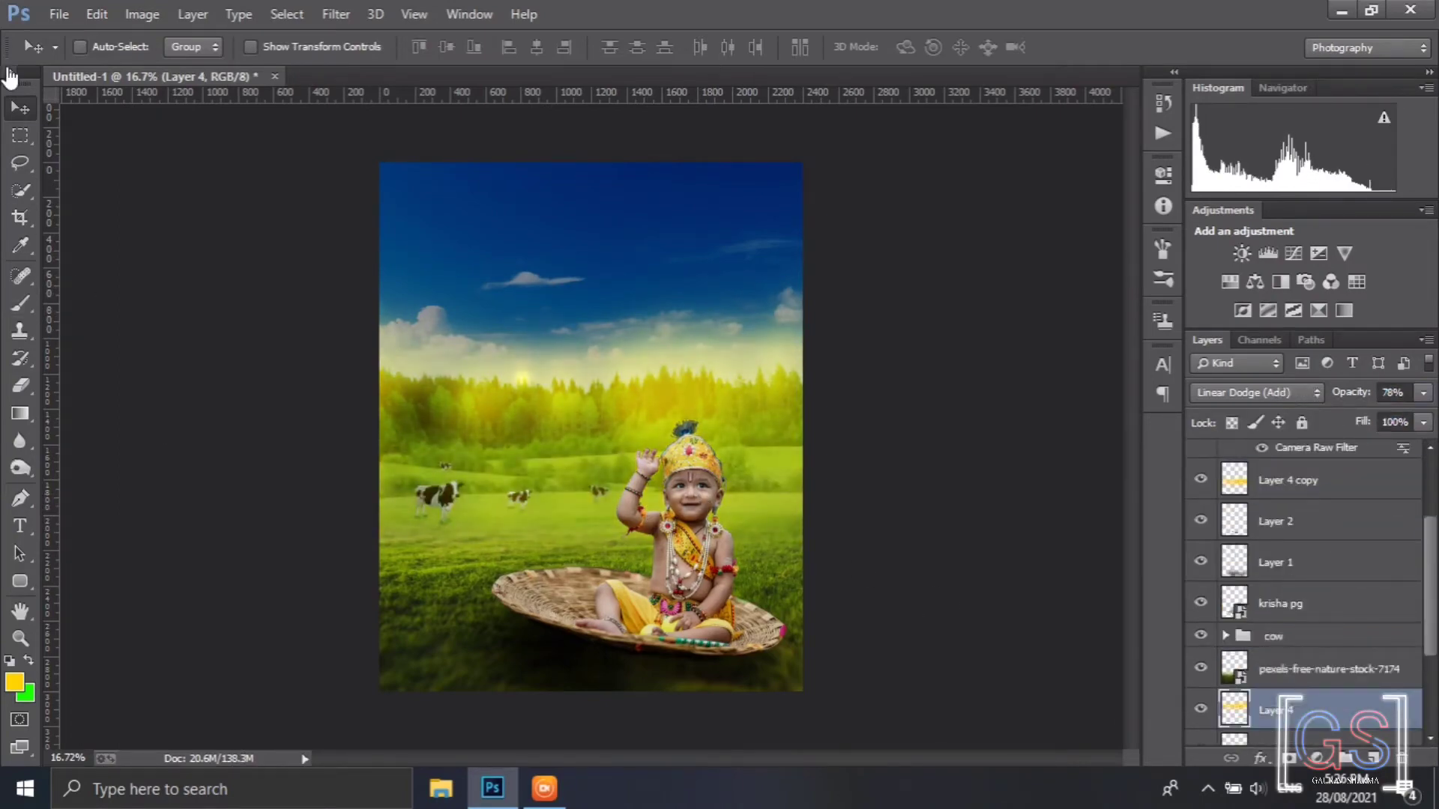
Place the glowing sun flare image from the D: drive as an embedded layer above Layer 4
left_click(58, 14)
left_click(250, 353)
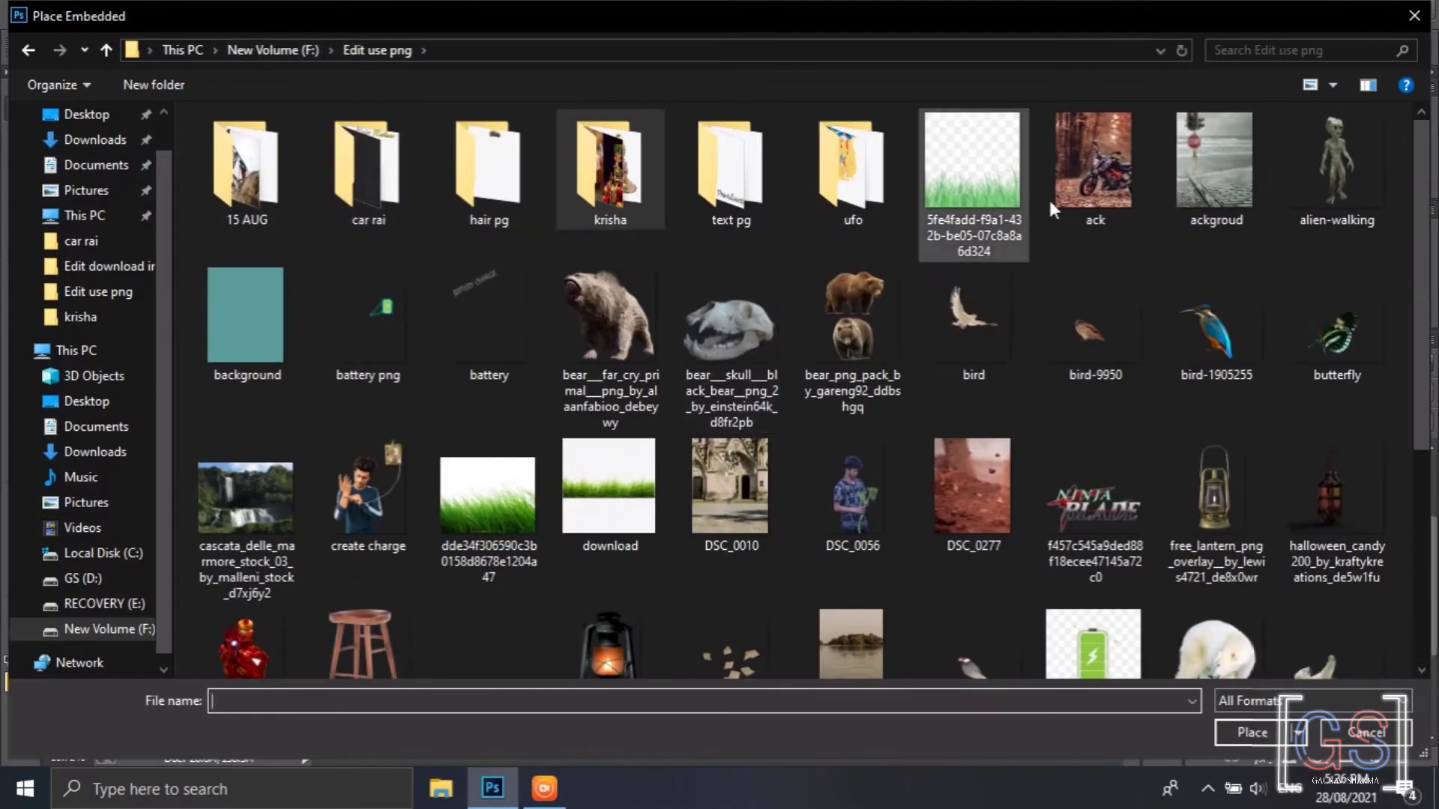
left_click(273, 51)
left_click(183, 54)
double_click(583, 330)
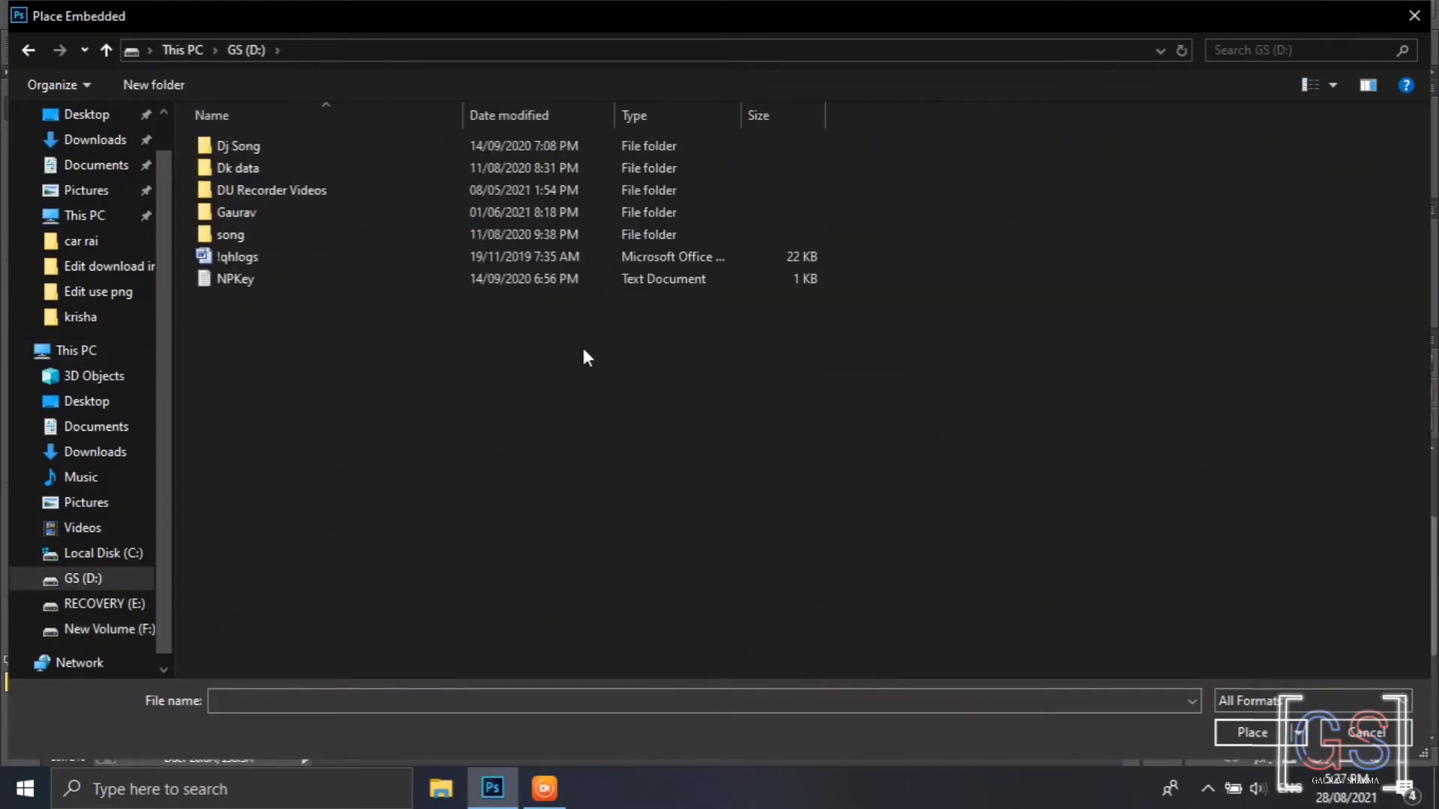
double_click(236, 212)
double_click(232, 549)
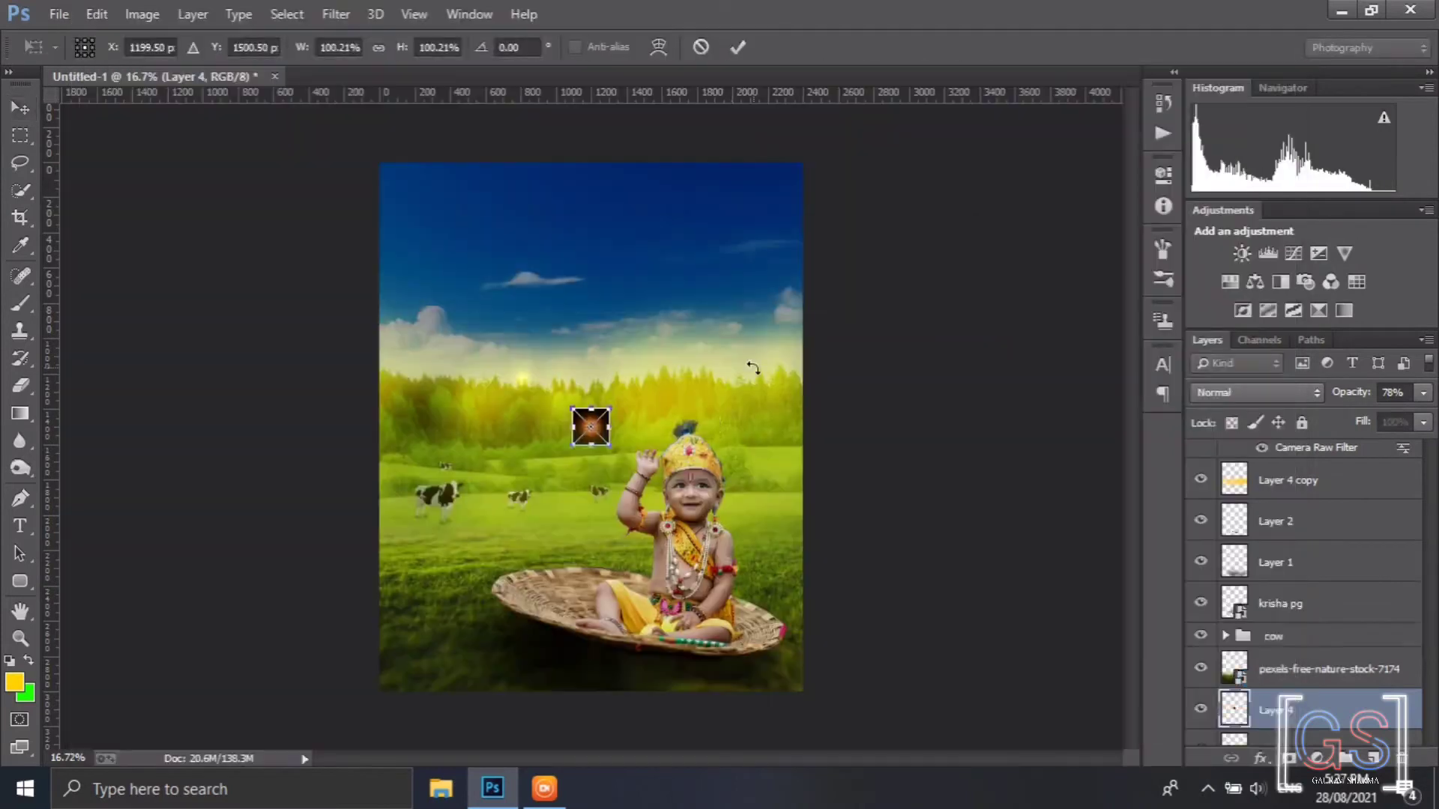
Set the sun flare layer to Screen, stack it above Layer 2, and enlarge it over the middle of the treeline horizon
left_click(1257, 392)
left_click(1259, 174)
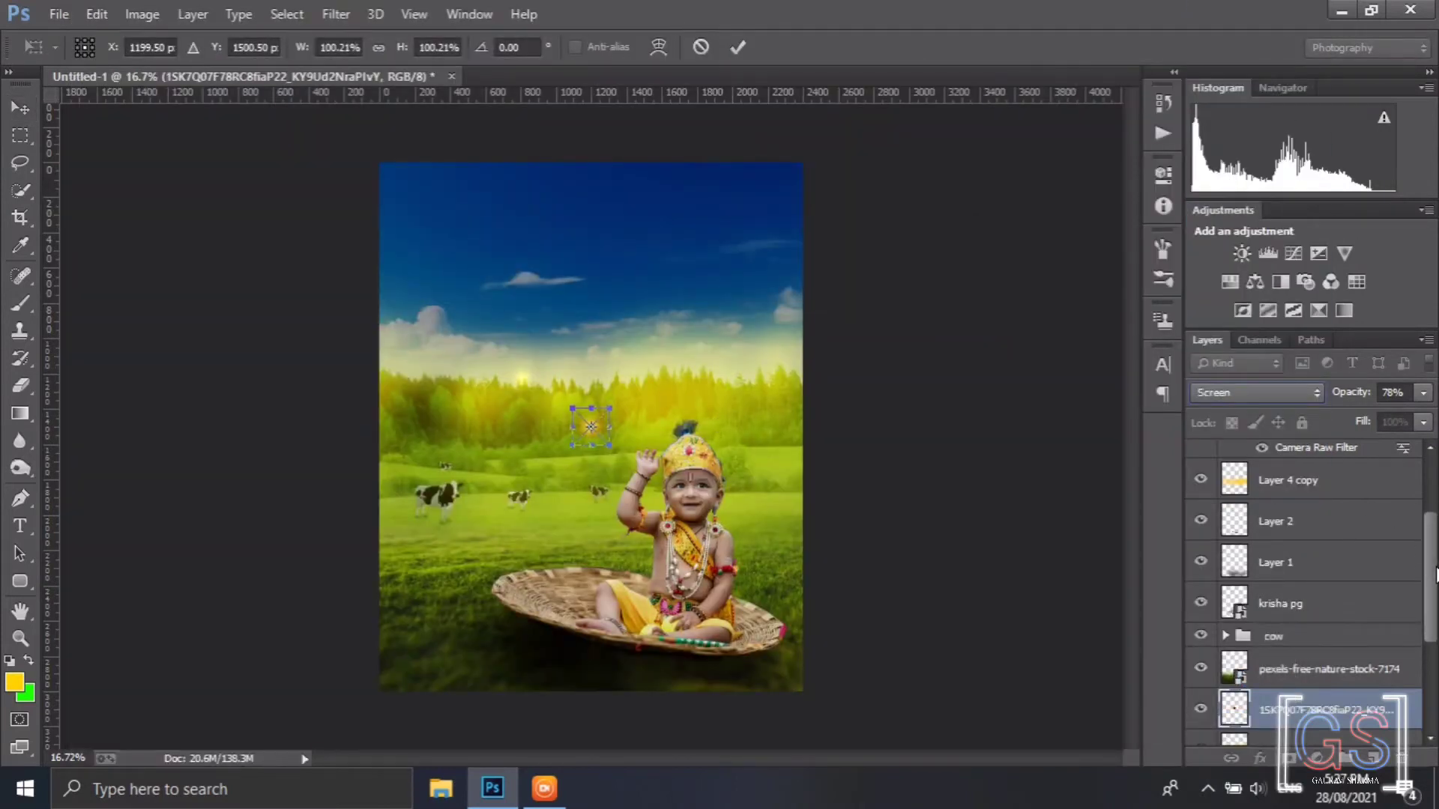
scroll(1390, 603, "down", 2)
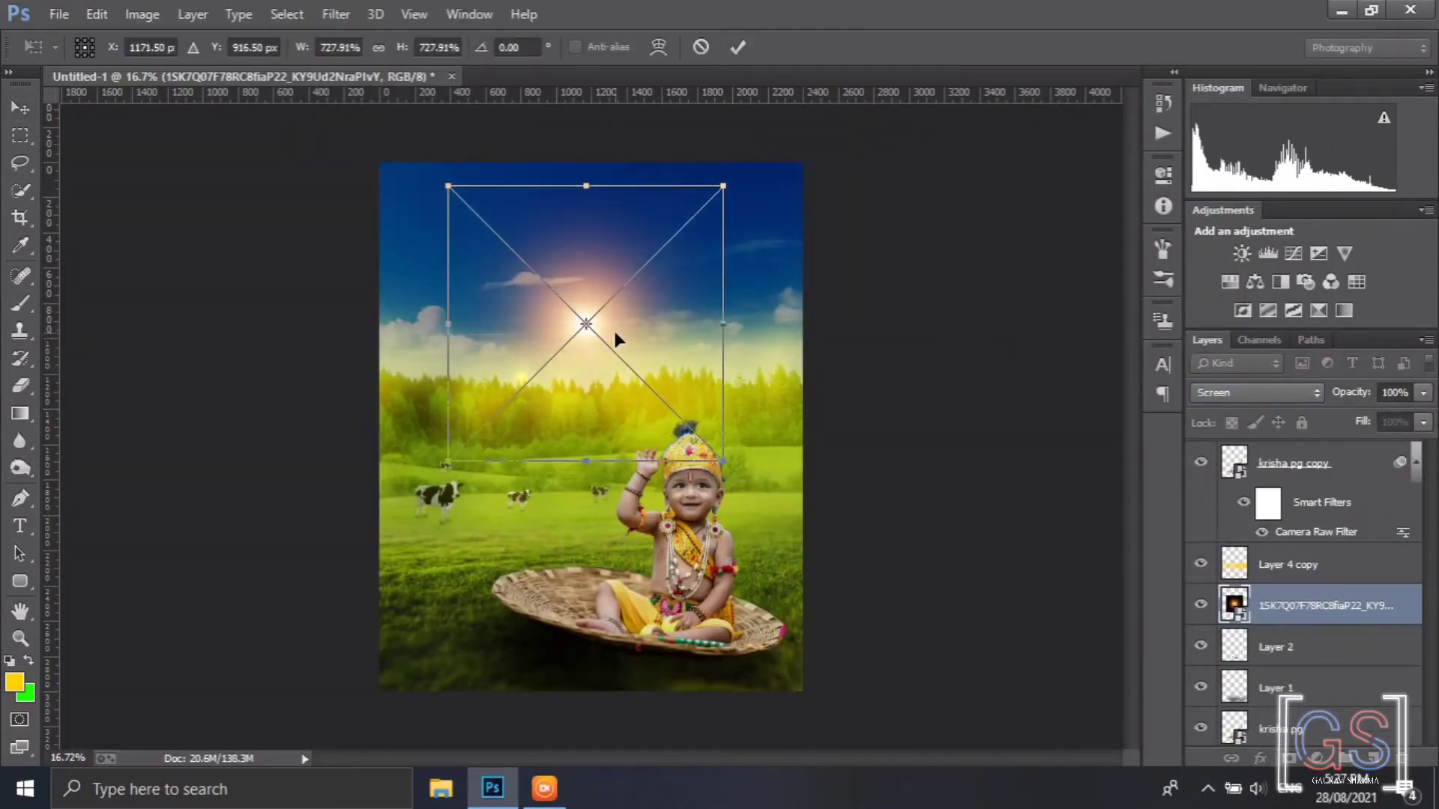
left_click_drag(614, 340, 622, 376)
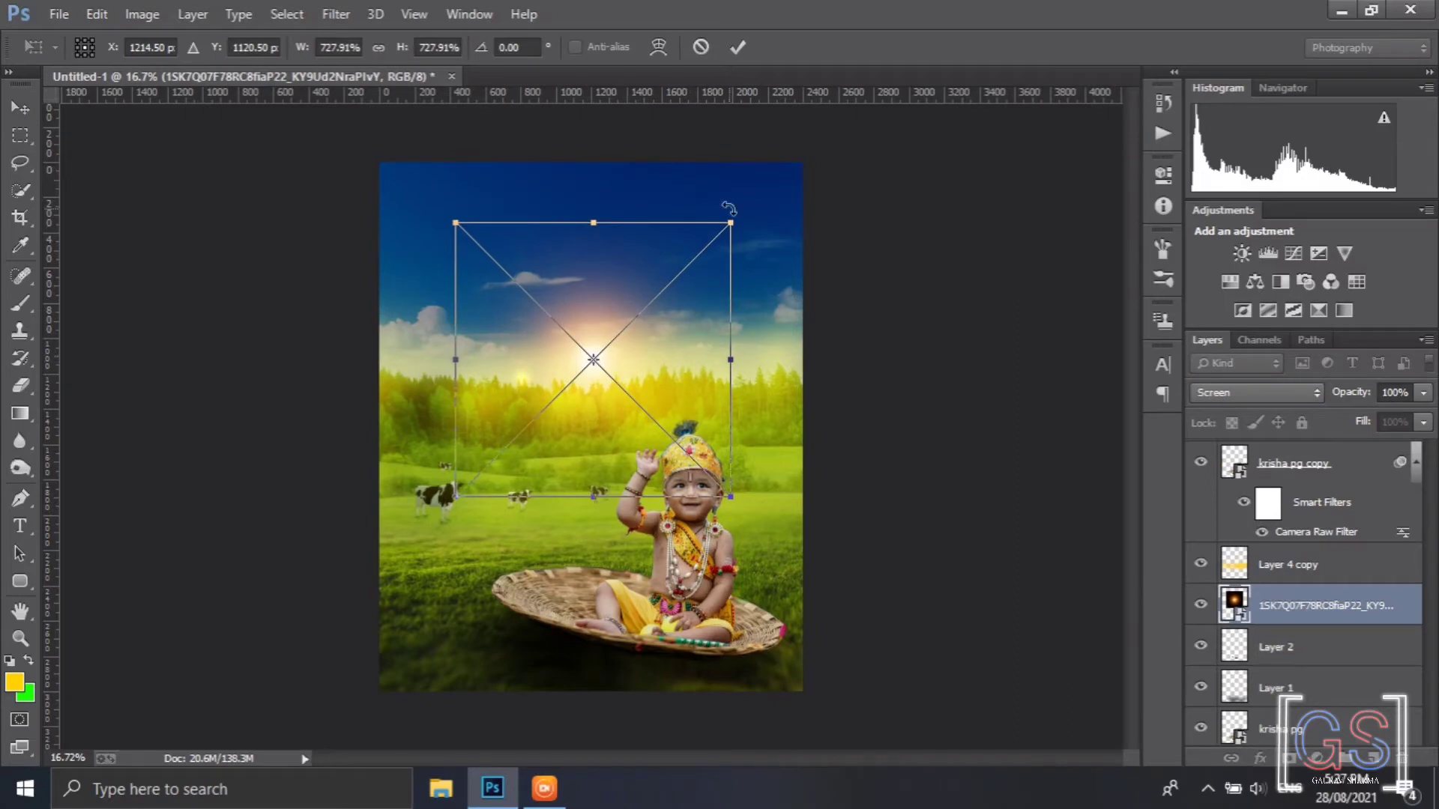
left_click_drag(730, 223, 748, 205)
left_click_drag(688, 318, 678, 320)
left_click(739, 47)
Clip a Black & White adjustment to the sky layer 1602349, using the Blue Filter preset with Yellows at 82 and reduced Blues
scroll(1317, 637, "down", 5)
left_click(1316, 685)
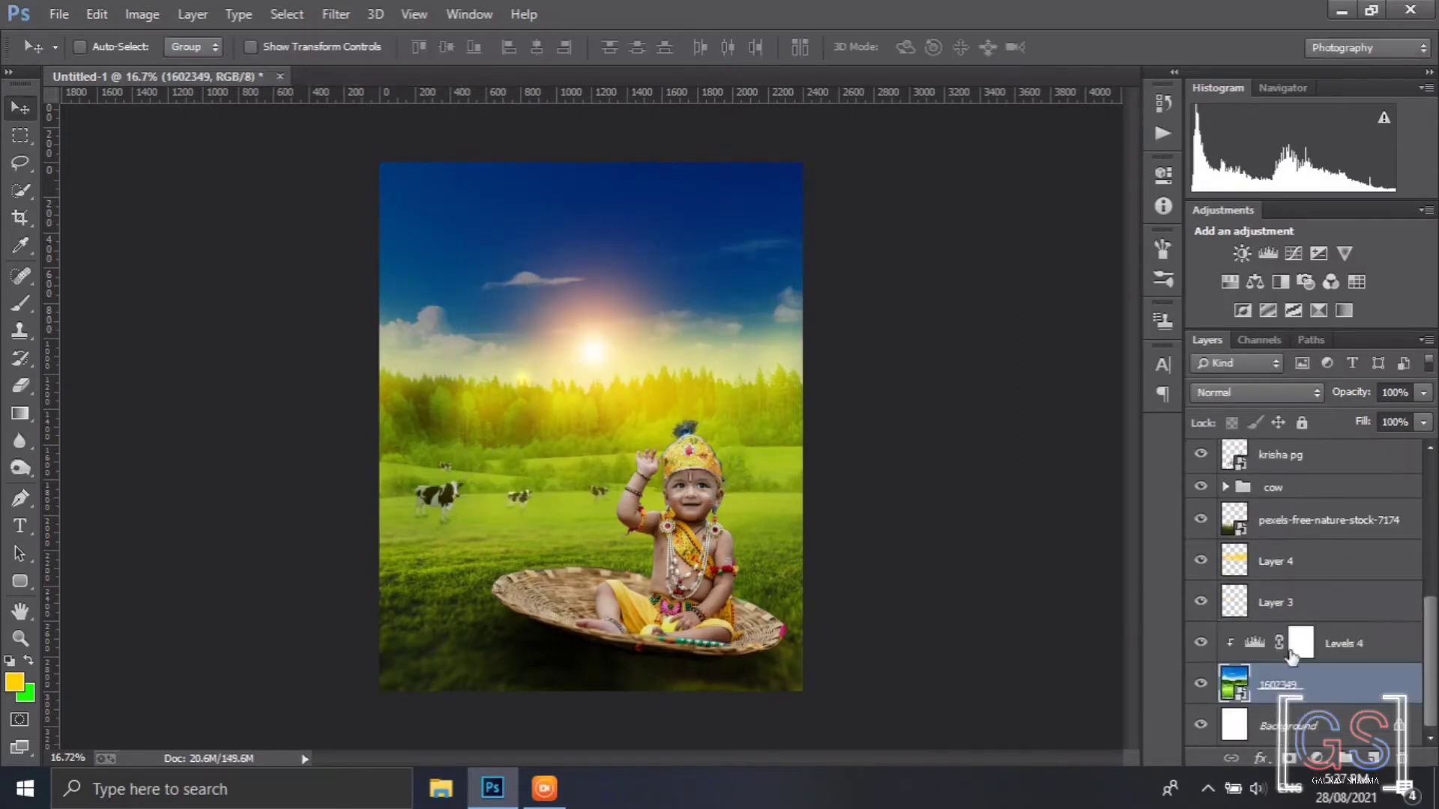
left_click(1280, 282)
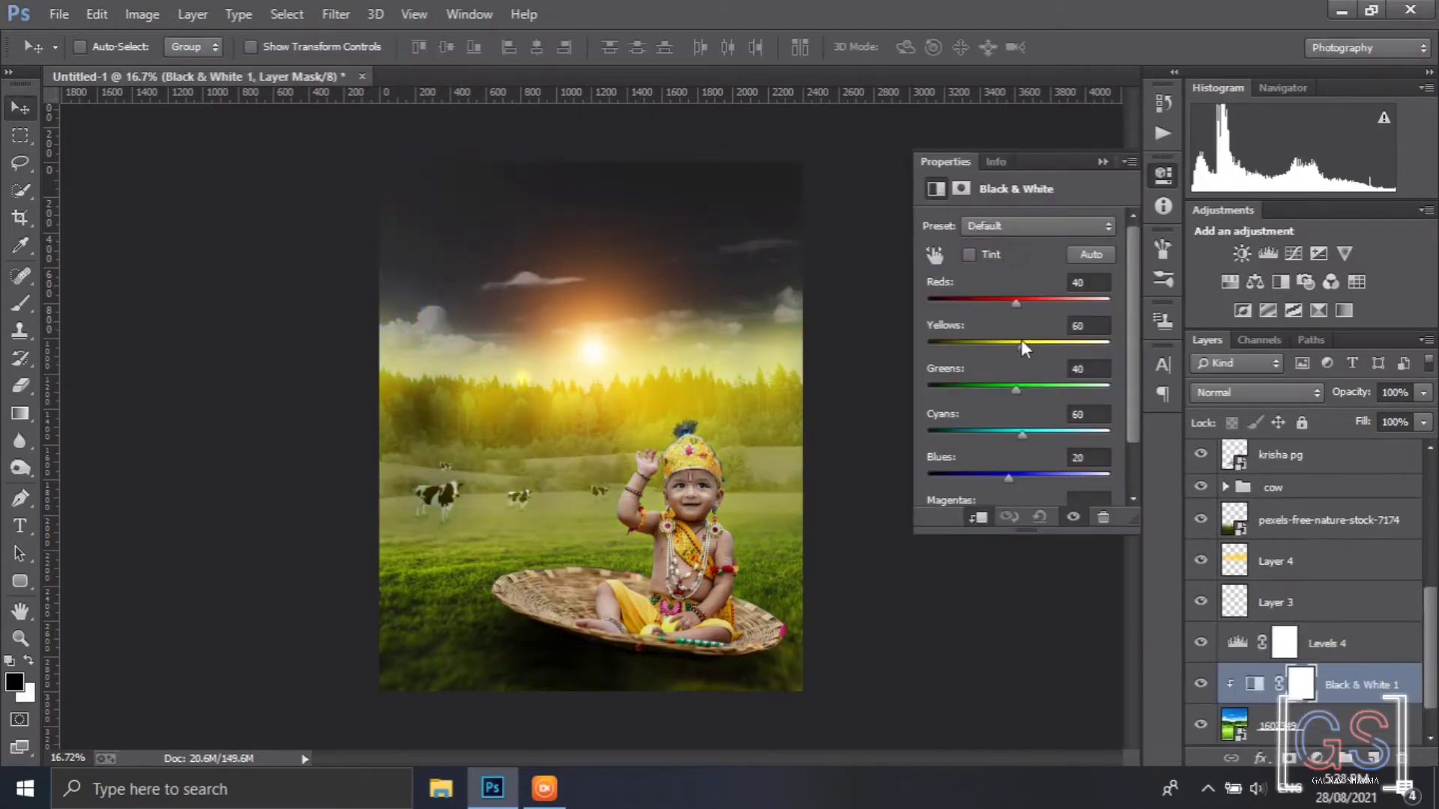
left_click_drag(1022, 342, 1019, 345)
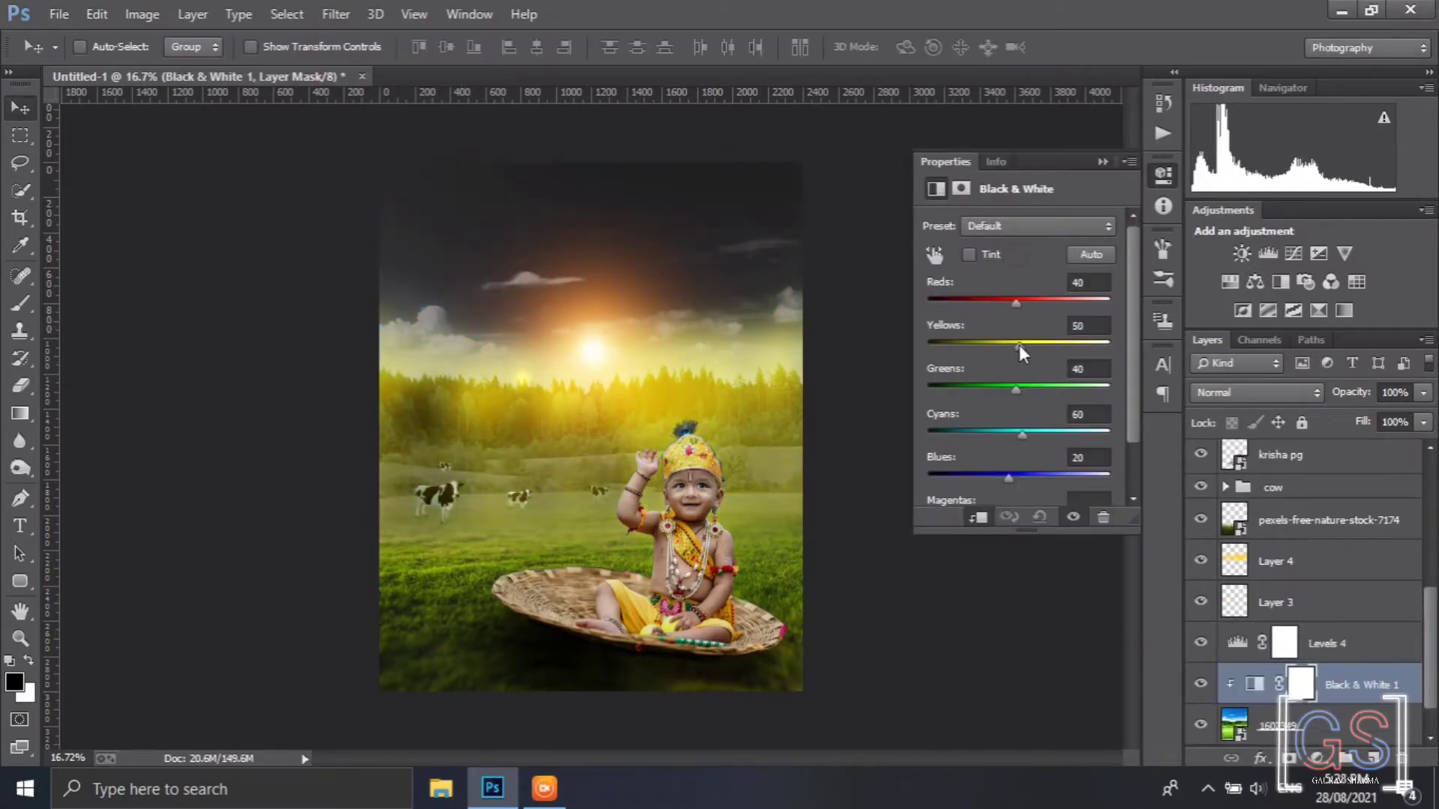
left_click(1023, 223)
left_click(1023, 277)
left_click_drag(1001, 346, 1019, 430)
left_click_drag(1041, 347, 1031, 344)
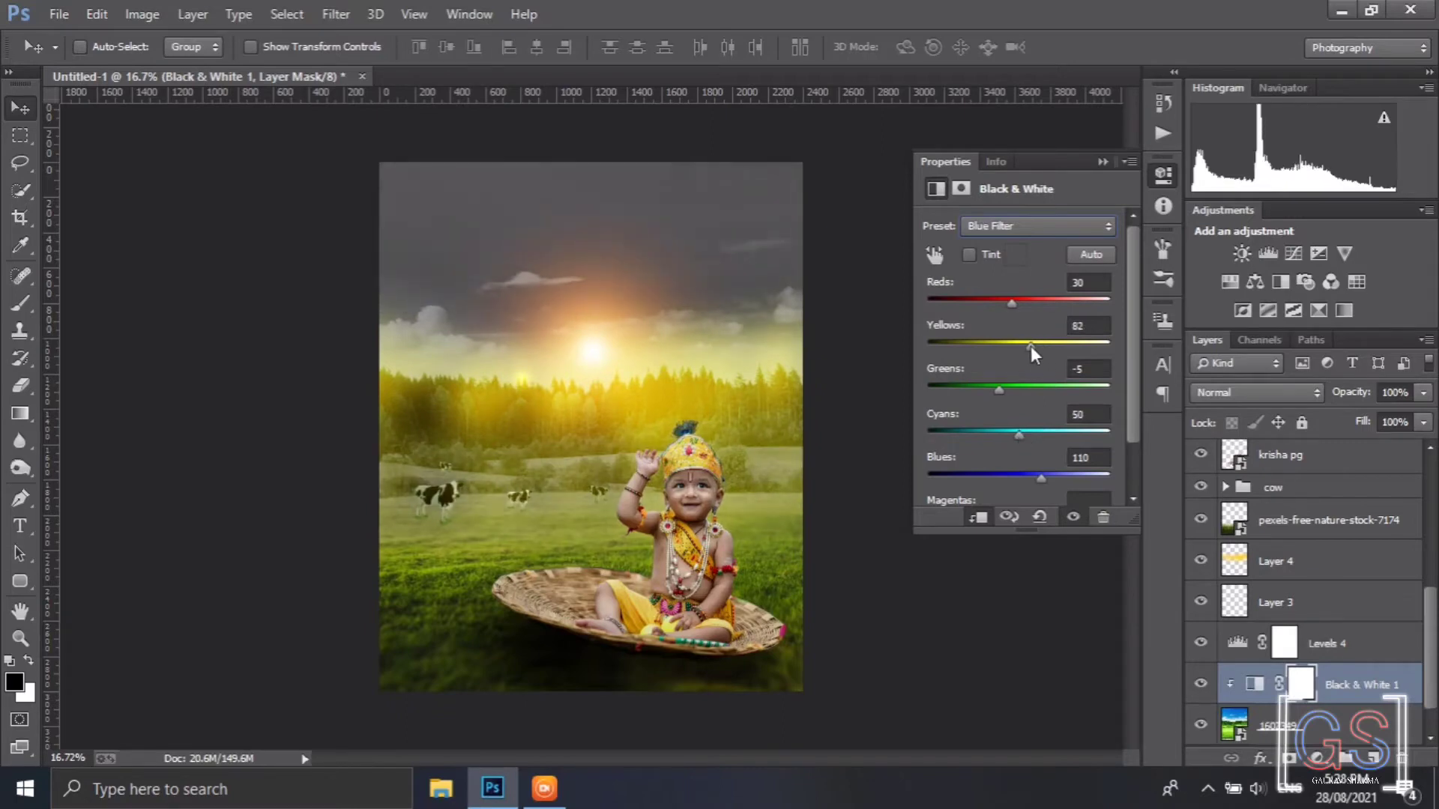
left_click_drag(1041, 477, 1031, 476)
left_click(1102, 162)
Lower Layer 4's opacity, add a new empty layer above it, and pick a golden orange brush colour from the horizon glow
left_click(1276, 561)
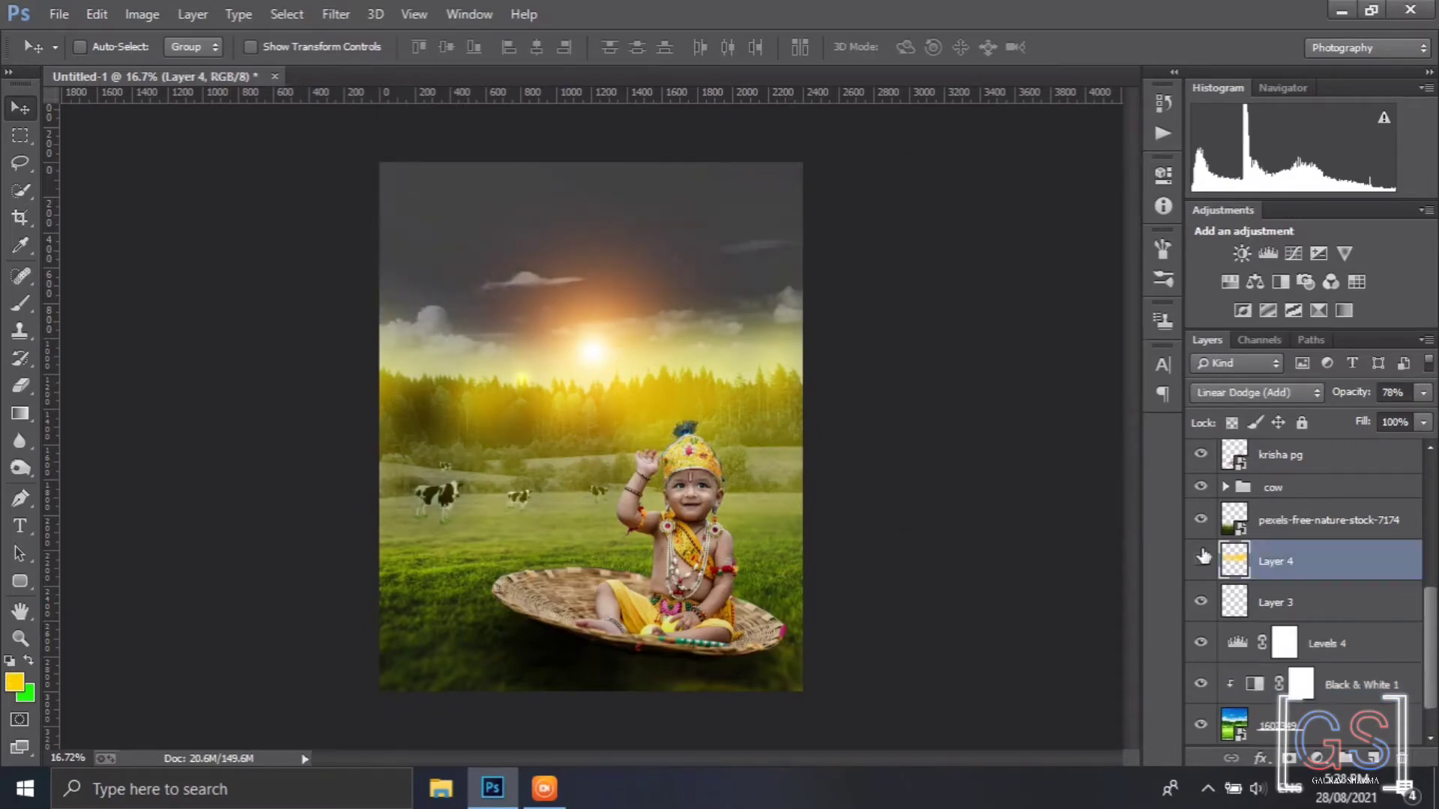
left_click_drag(1351, 394, 1325, 394)
left_click(1373, 760)
left_click(22, 305)
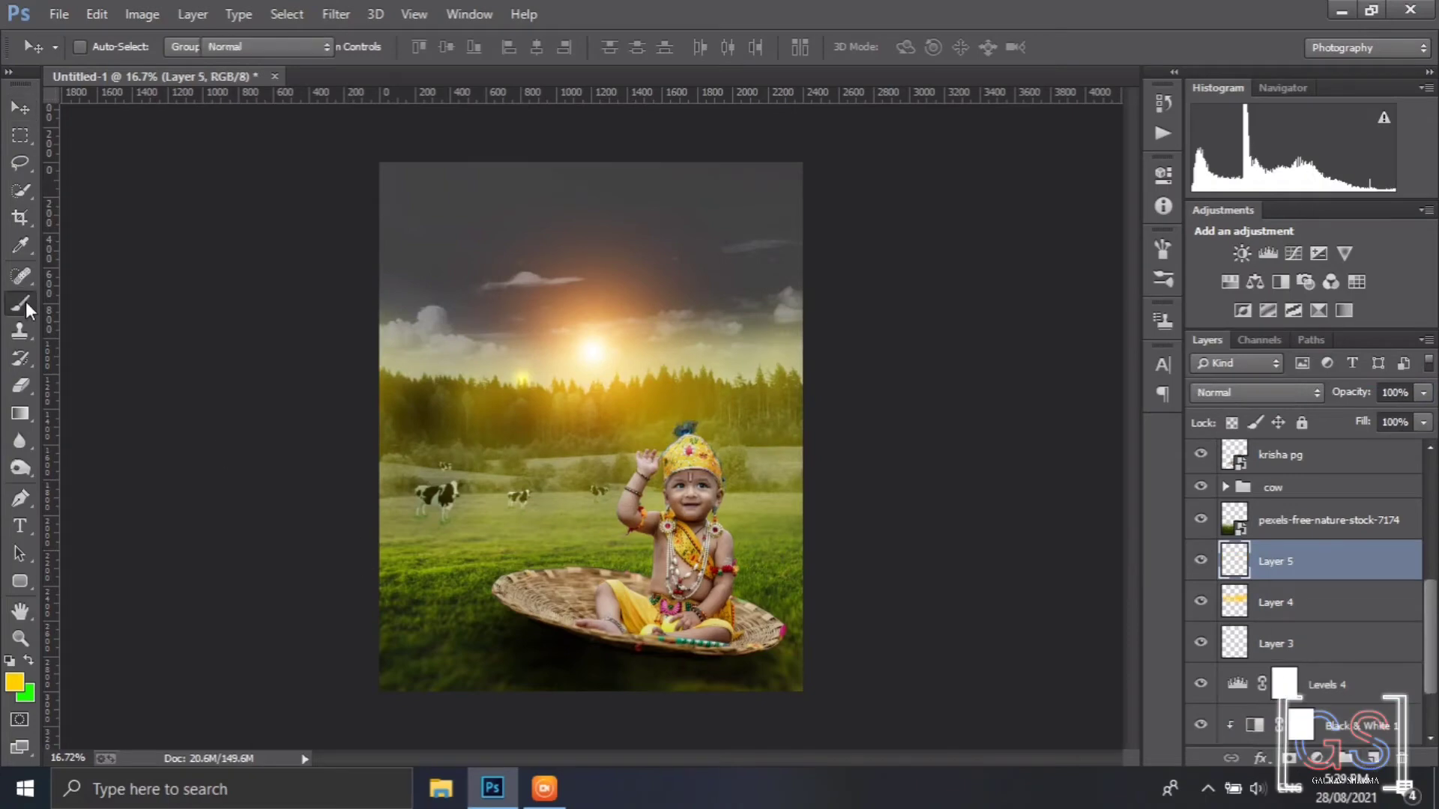
left_click(15, 682)
left_click(597, 379)
left_click(1402, 179)
Move Layer 5 to the top of the stack, clipped above Levels 3, and set its blend mode to Screen
mouse_move(1317, 562)
left_mouse_down()
mouse_move(1317, 516)
mouse_move(1317, 542)
left_mouse_up()
left_click_drag(1317, 616, 1317, 547)
key("bracketleft")
left_click_drag(1367, 588, 1366, 453)
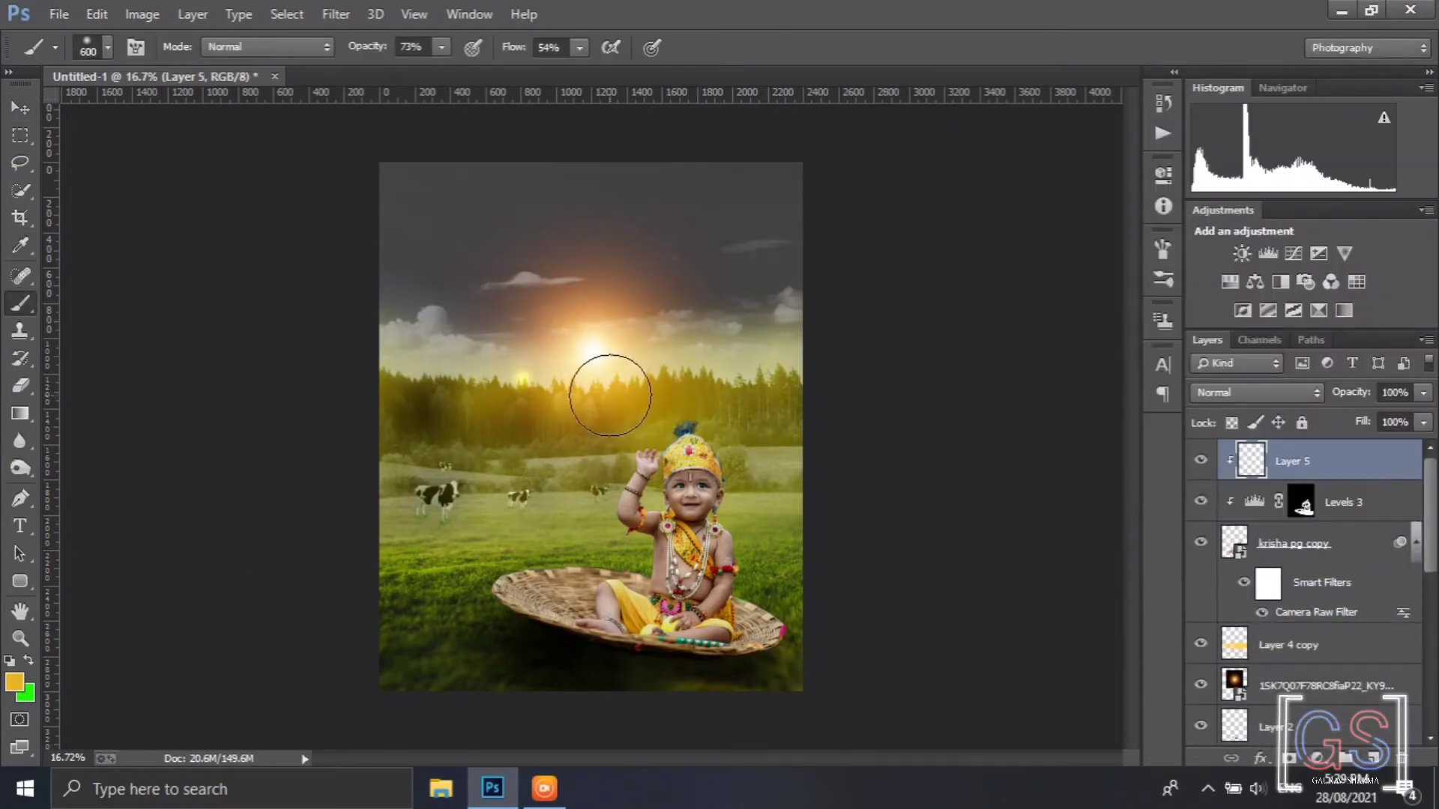
left_click(1237, 392)
left_click(1236, 168)
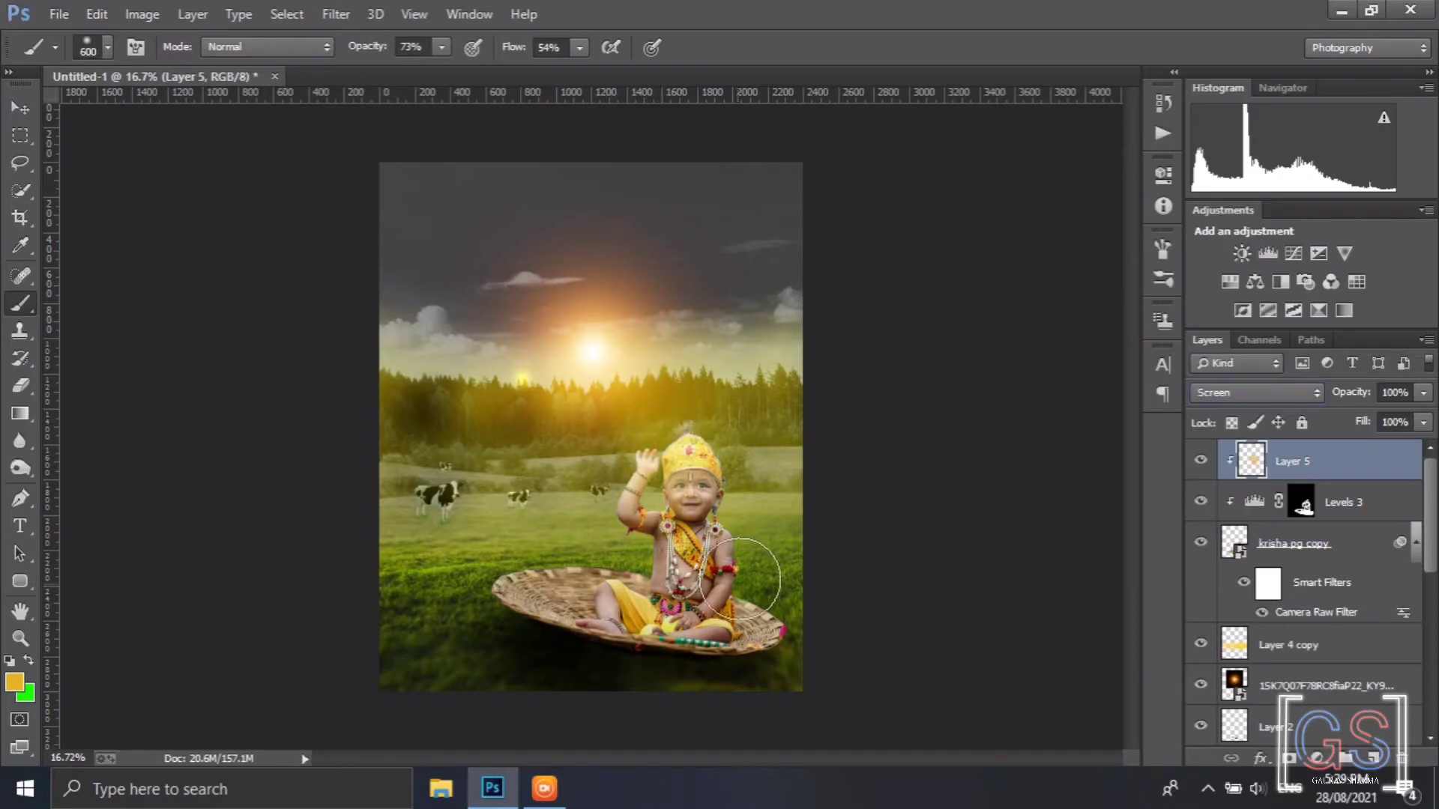
Paint golden light on the child and the basket's back rim with a size 250 brush at 73% opacity, 54% flow
scroll(662, 464, "up", 3)
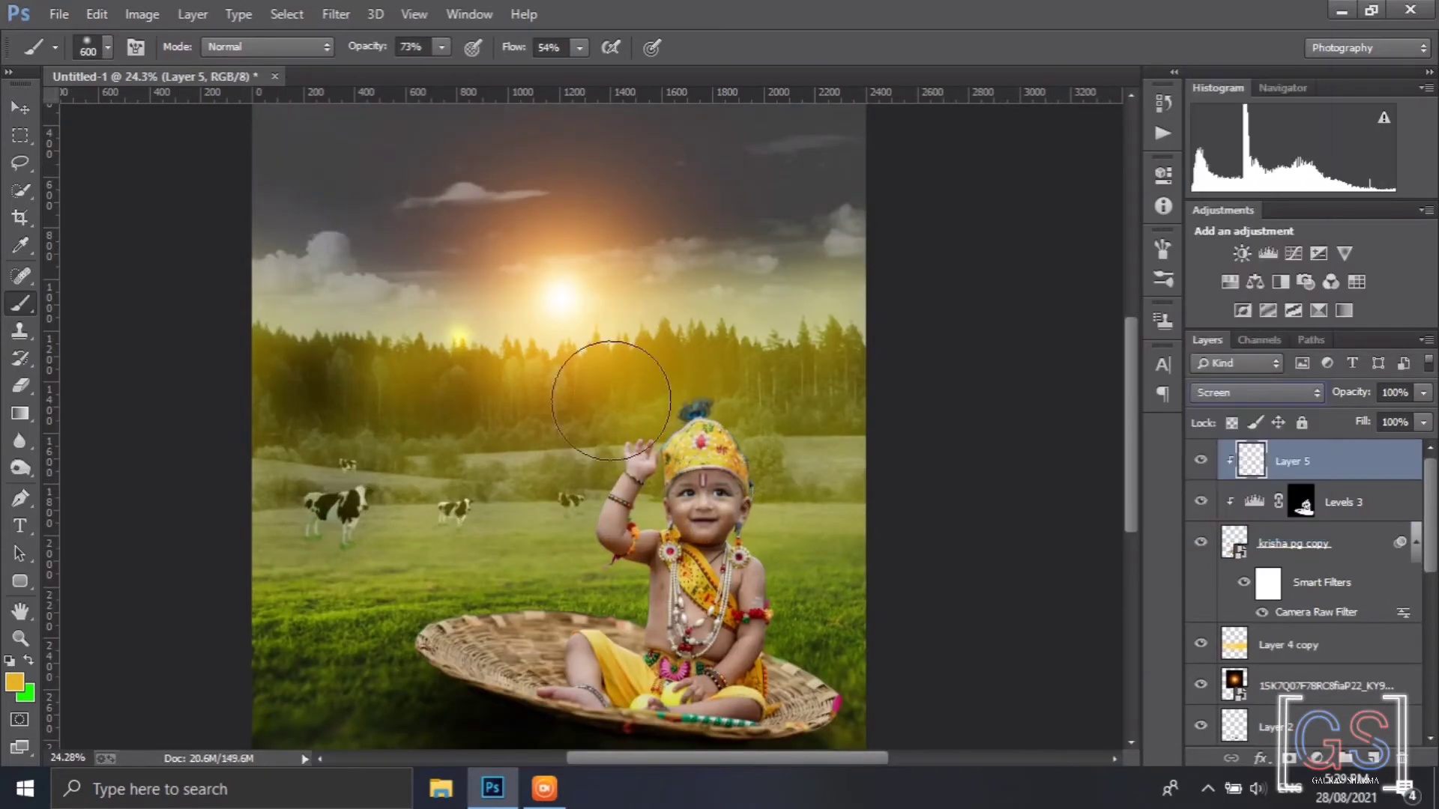
mouse_move(579, 628)
left_mouse_down()
mouse_move(526, 472)
mouse_move(441, 606)
left_mouse_up()
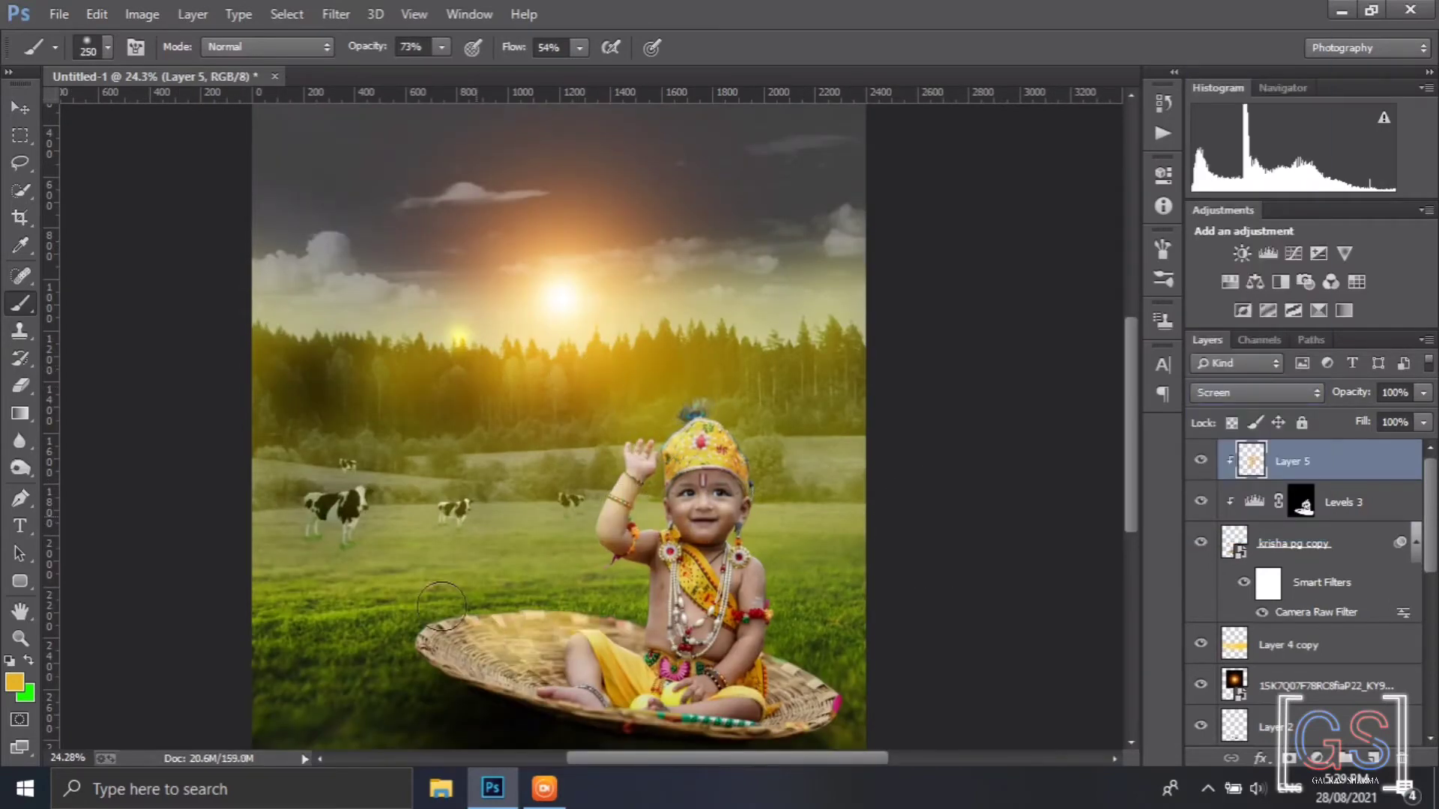
scroll(403, 555, "down", 2)
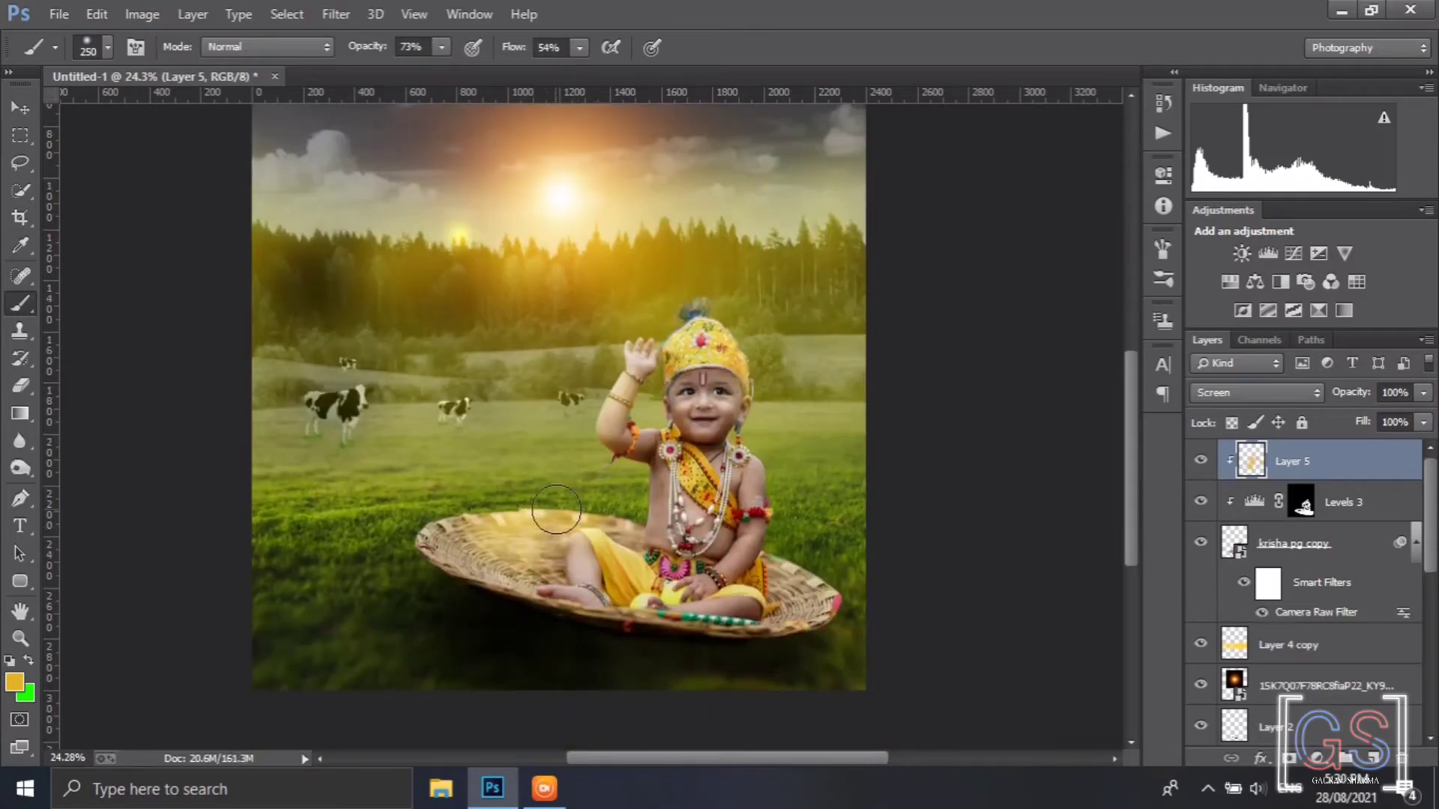
Set Layer 5 to Linear Dodge (Add) and mask its glow with a size 150 black brush at 45% opacity, 32% flow
left_click(1267, 393)
left_click(1259, 187)
left_click(1290, 758)
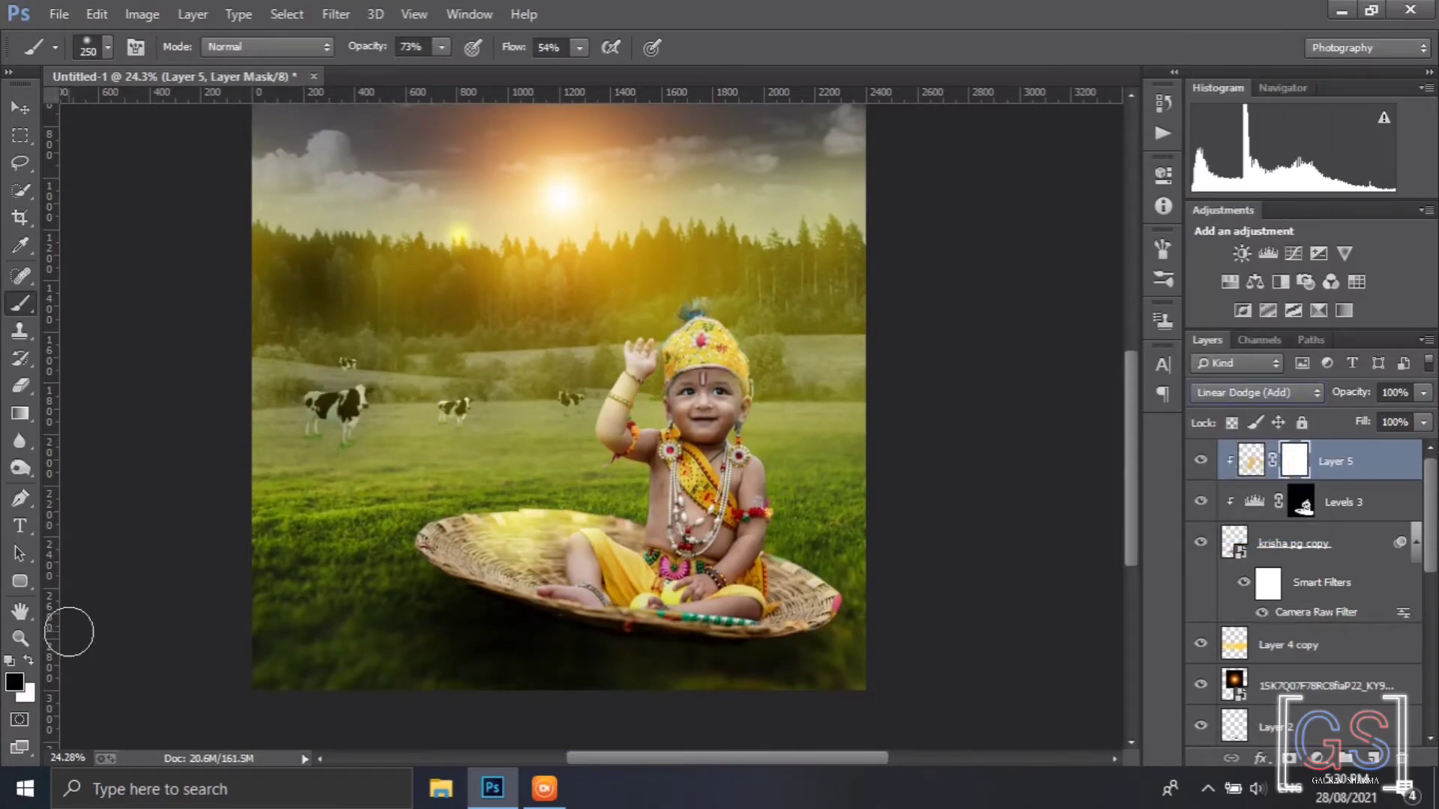
scroll(674, 487, "down", 2)
scroll(735, 457, "up", 7)
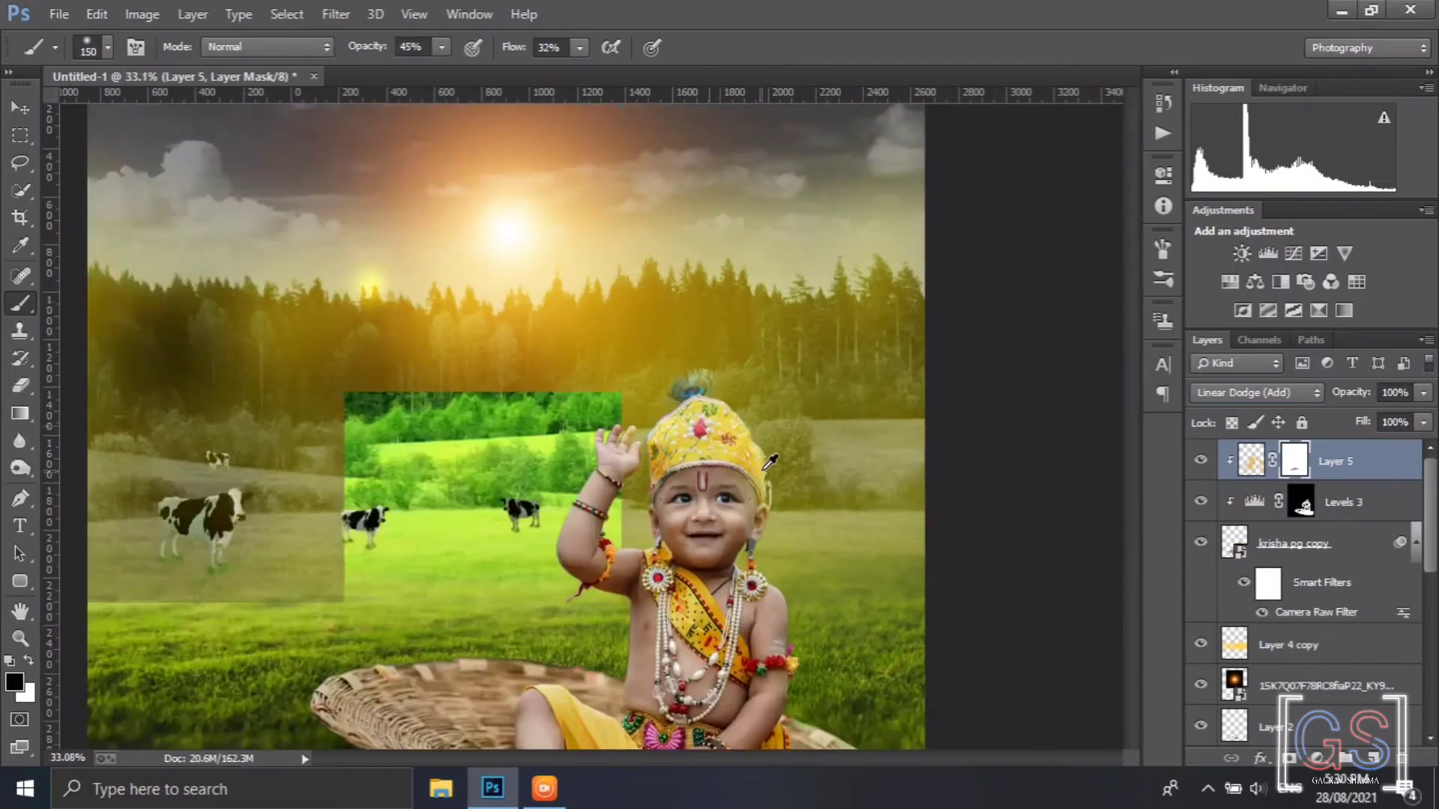
Try a Hue/Saturation adjustment above the krisha pg copy layer and then lower in the stack above krisha pg
left_click(1333, 544)
left_click(1233, 285)
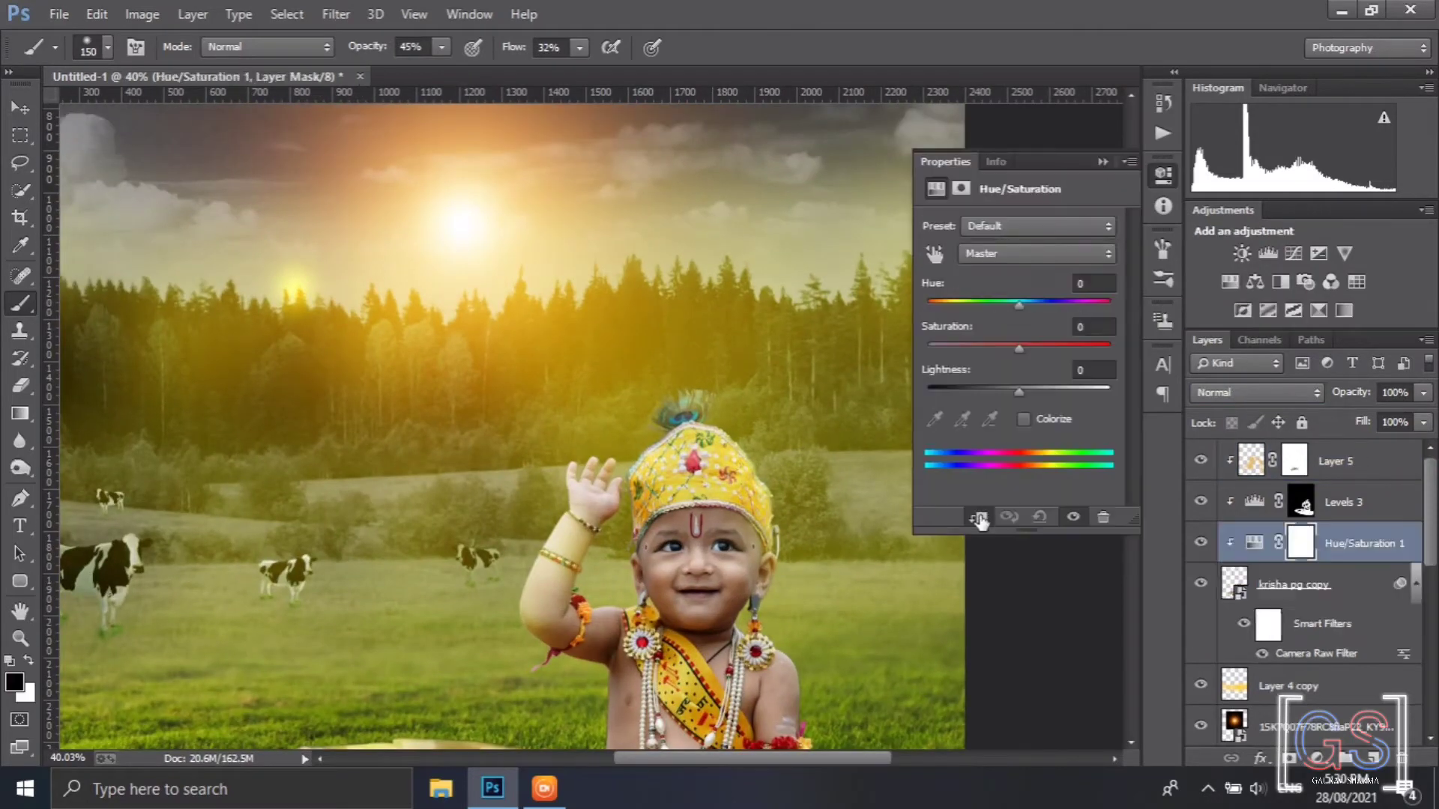
scroll(1214, 503, "down", 1)
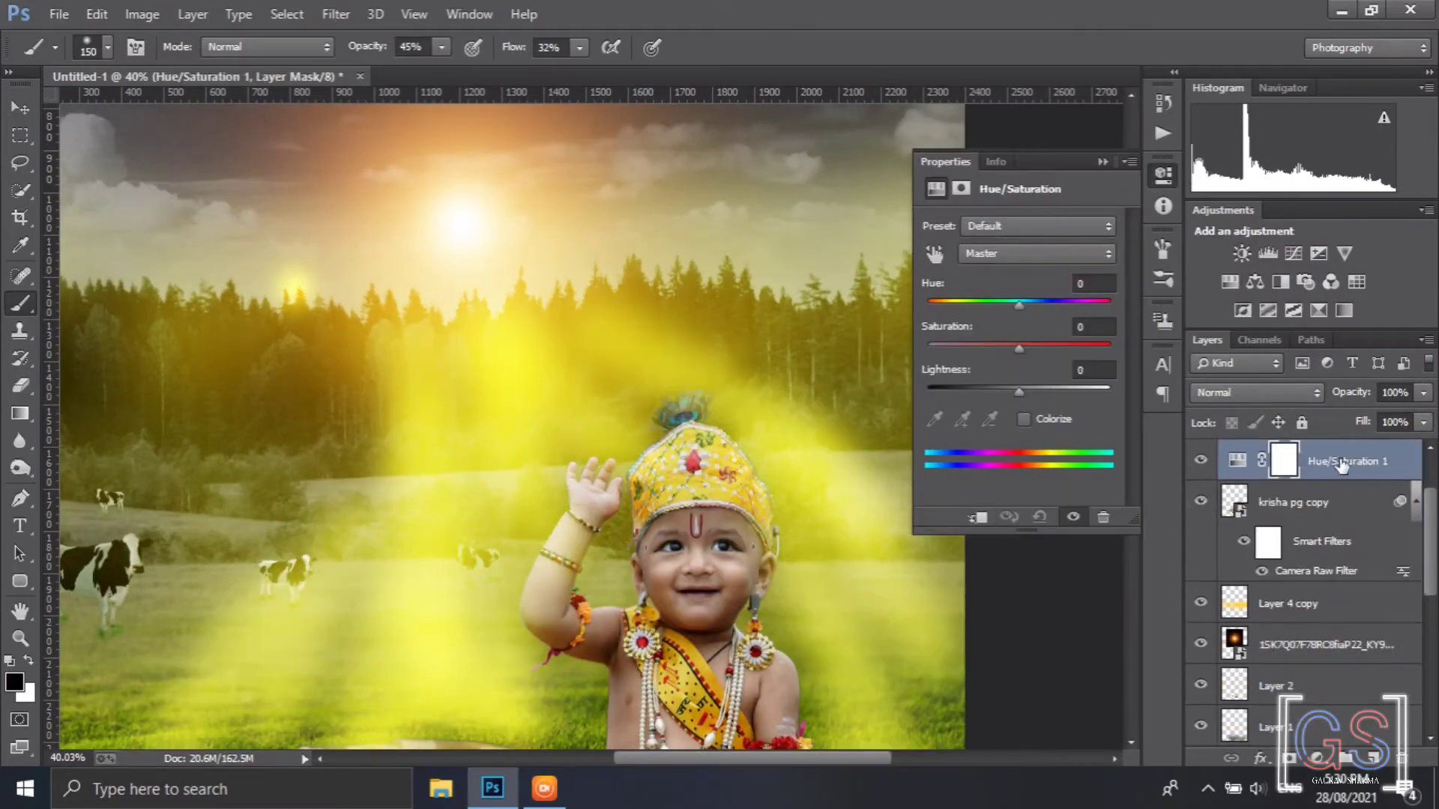
scroll(1274, 540, "up", 2)
scroll(1317, 596, "down", 5)
scroll(1311, 596, "up", 3)
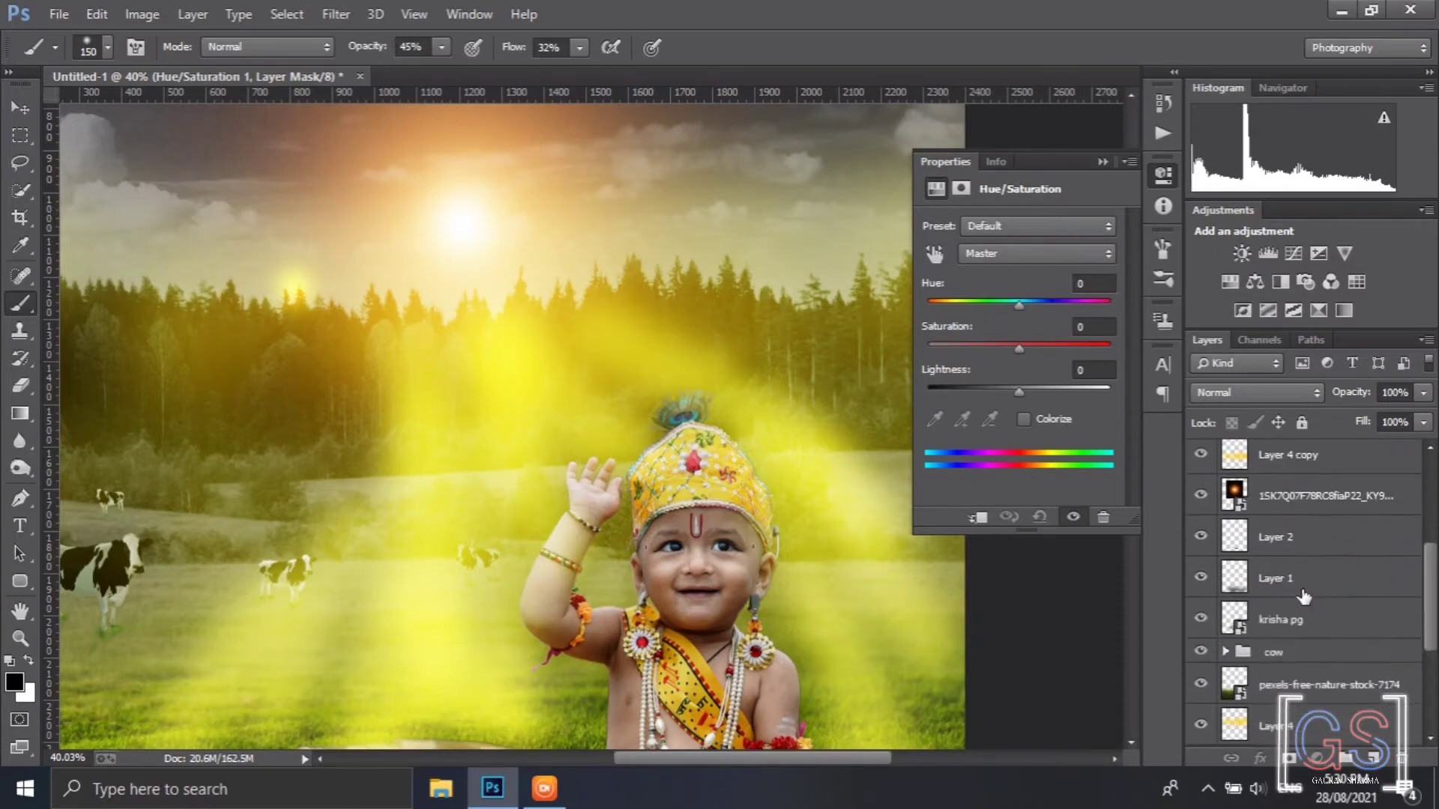
scroll(1305, 501, "up", 5)
left_click_drag(1307, 506, 1322, 712)
left_click_drag(1327, 502, 1321, 455)
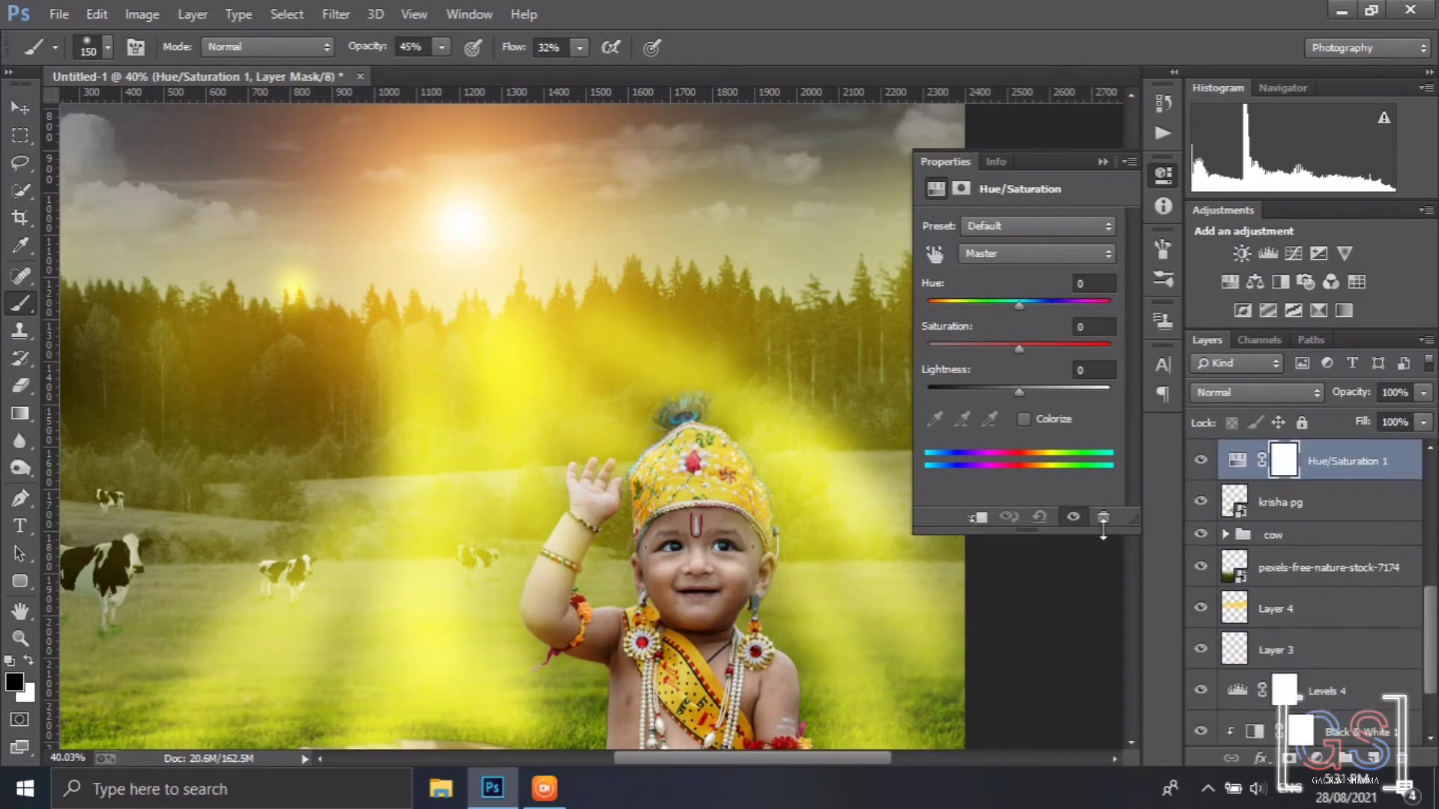
left_click(1103, 518)
key("Return")
left_click(1103, 162)
Remove the layer mask from Layer 5
scroll(1237, 536, "up", 5)
mouse_move(1201, 543)
left_mouse_down()
mouse_move(1207, 514)
mouse_move(1208, 543)
left_mouse_up()
left_click(1205, 544)
scroll(690, 488, "down", 3)
left_click(1314, 457)
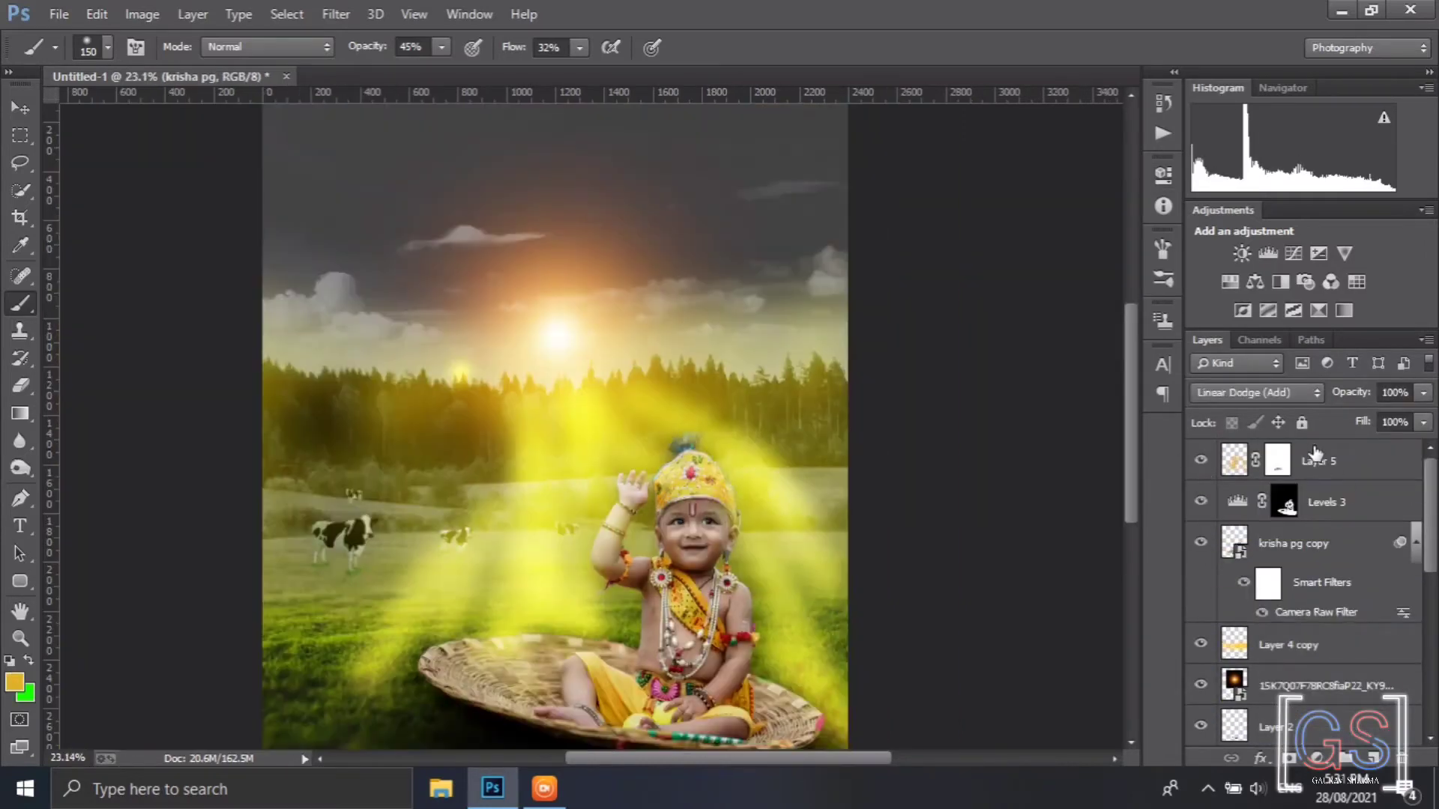
left_click(1303, 645)
left_click(1282, 462)
right_click(1285, 463)
left_click(1291, 522)
Try the Screen blend mode on Layer 5 and return it to Linear Dodge (Add)
left_click(1258, 394)
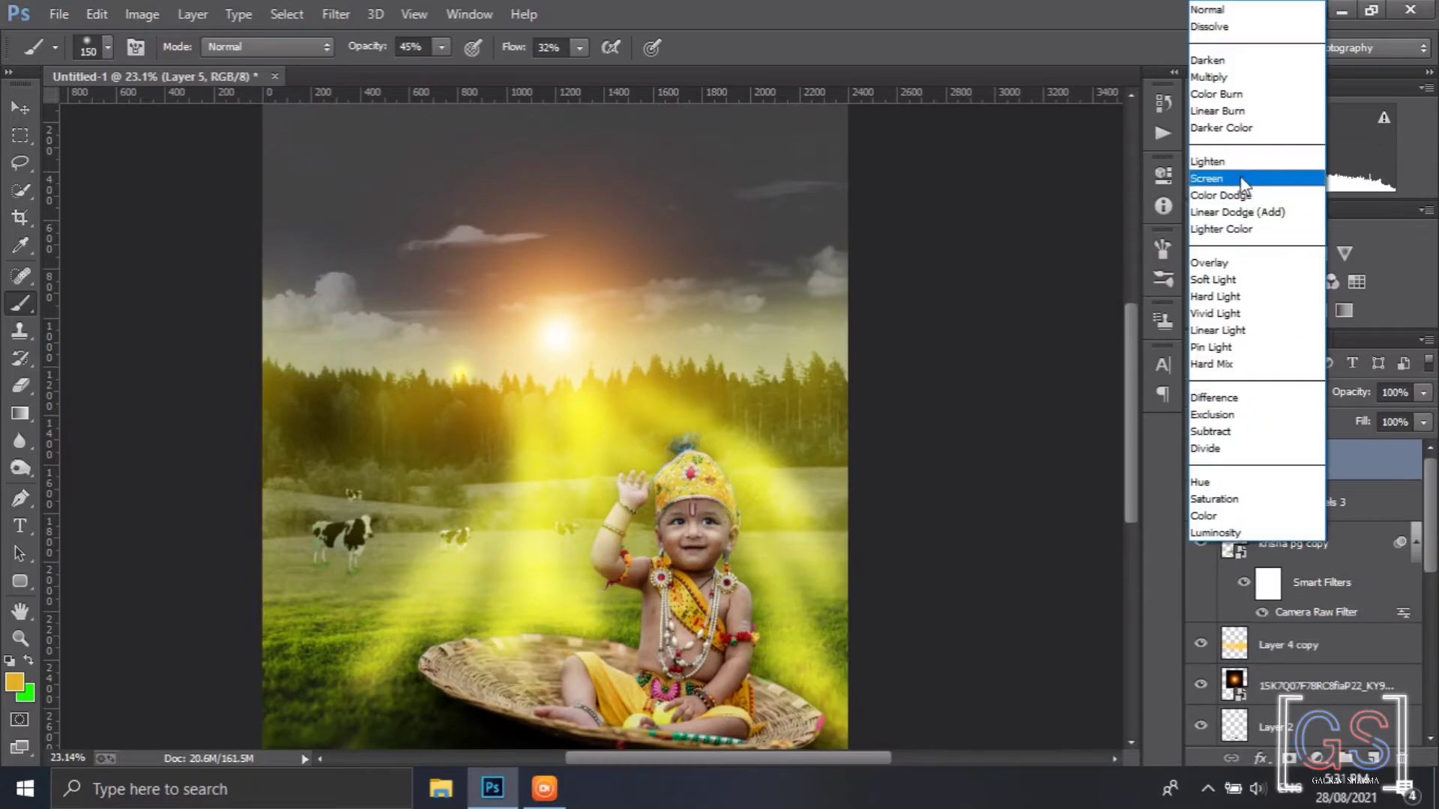
left_click(1243, 180)
left_click(1293, 395)
left_click(1299, 213)
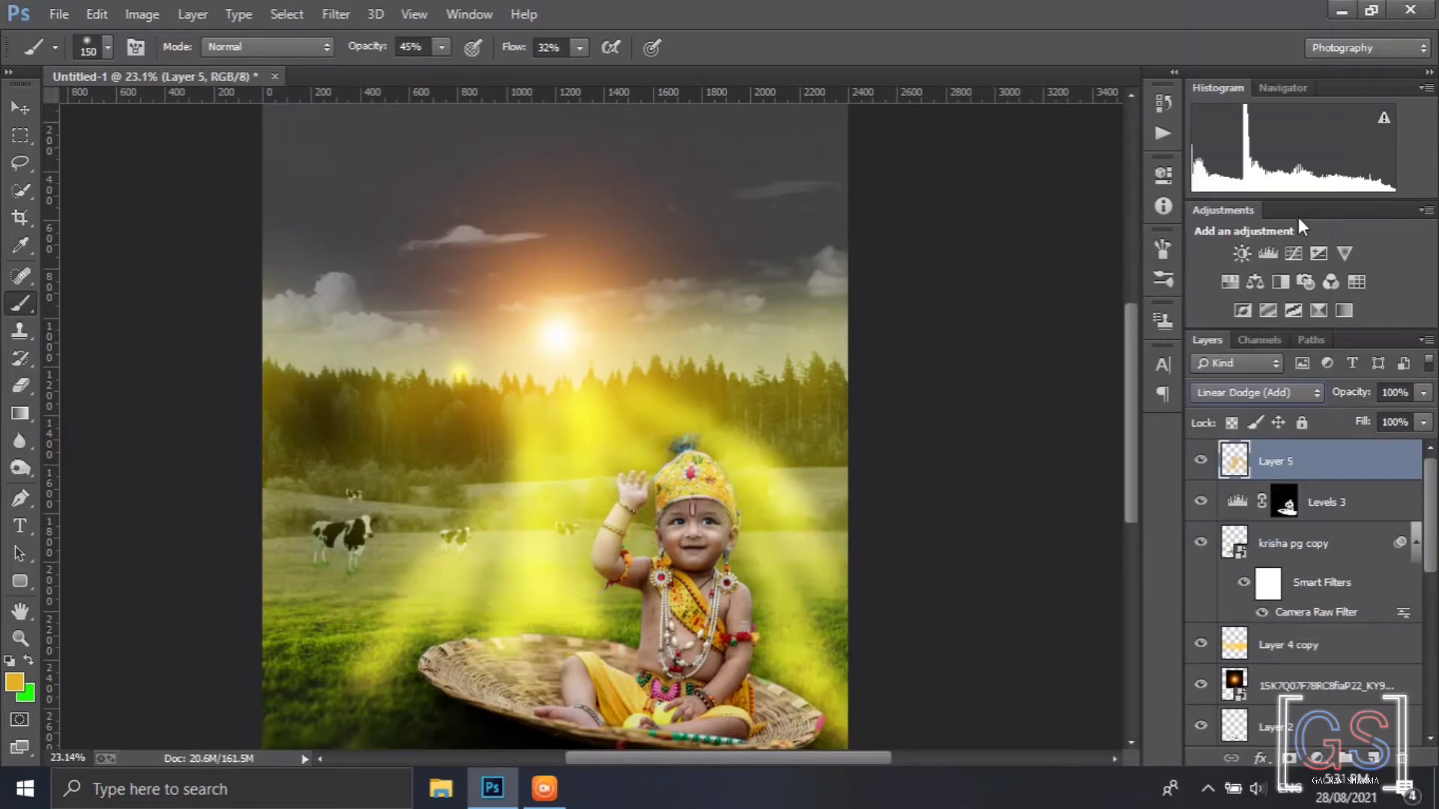
Soften Layer 5's glow with a 100.6-pixel Gaussian Blur and reduce its opacity to 50%
left_click(334, 19)
mouse_move(465, 307)
left_click(704, 417)
left_click_drag(929, 451, 982, 459)
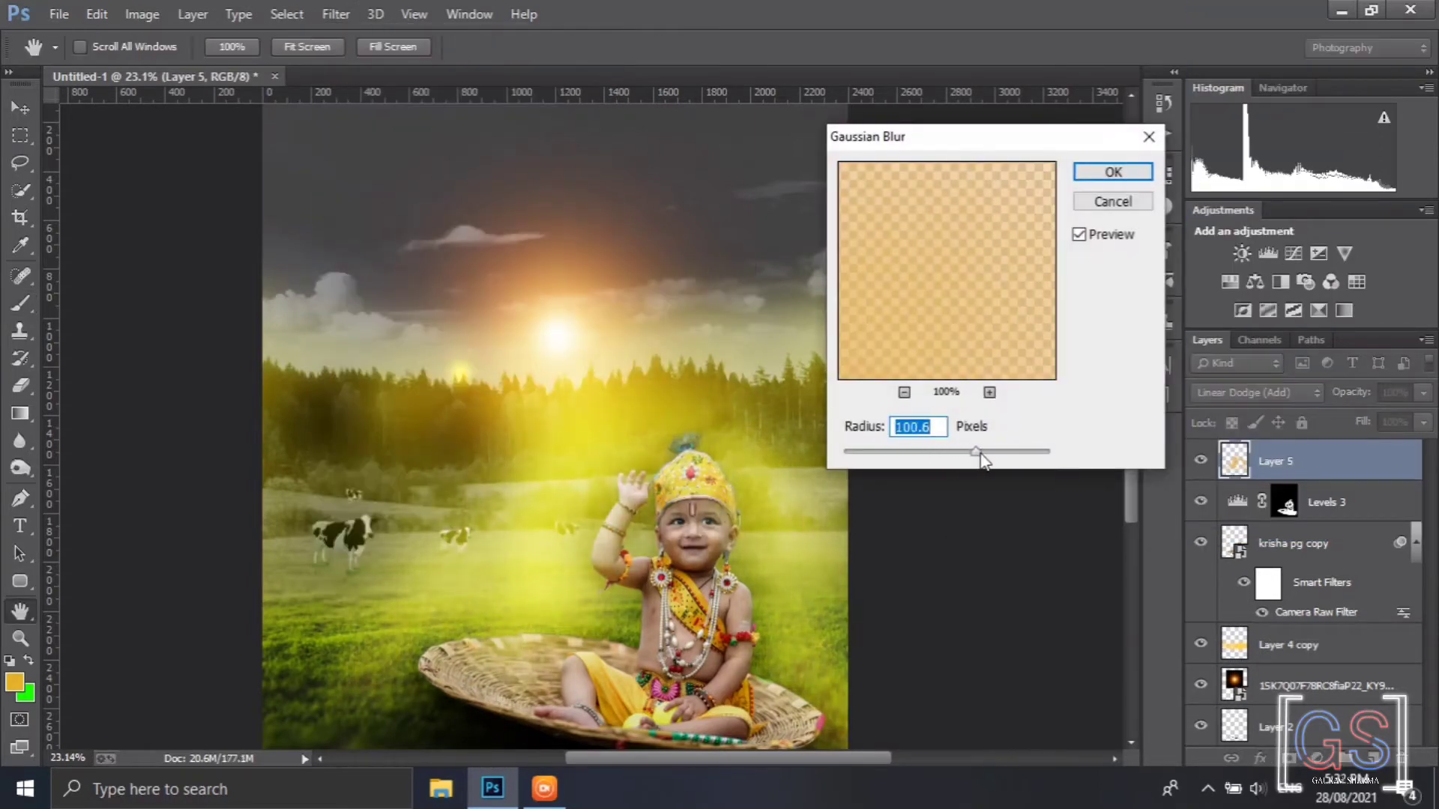
left_click(1113, 171)
key("b")
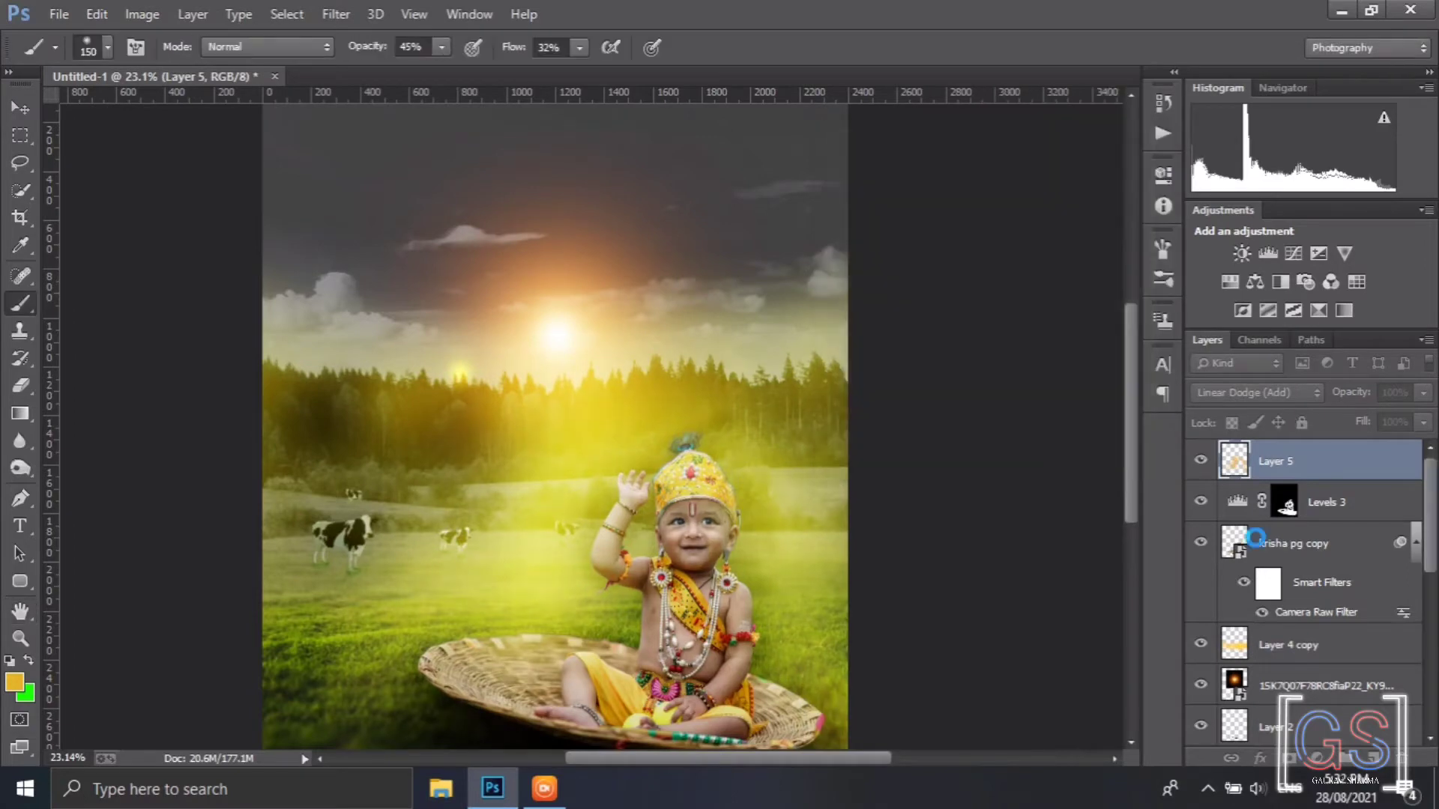
left_click_drag(1351, 392, 1300, 399)
scroll(763, 520, "down", 2)
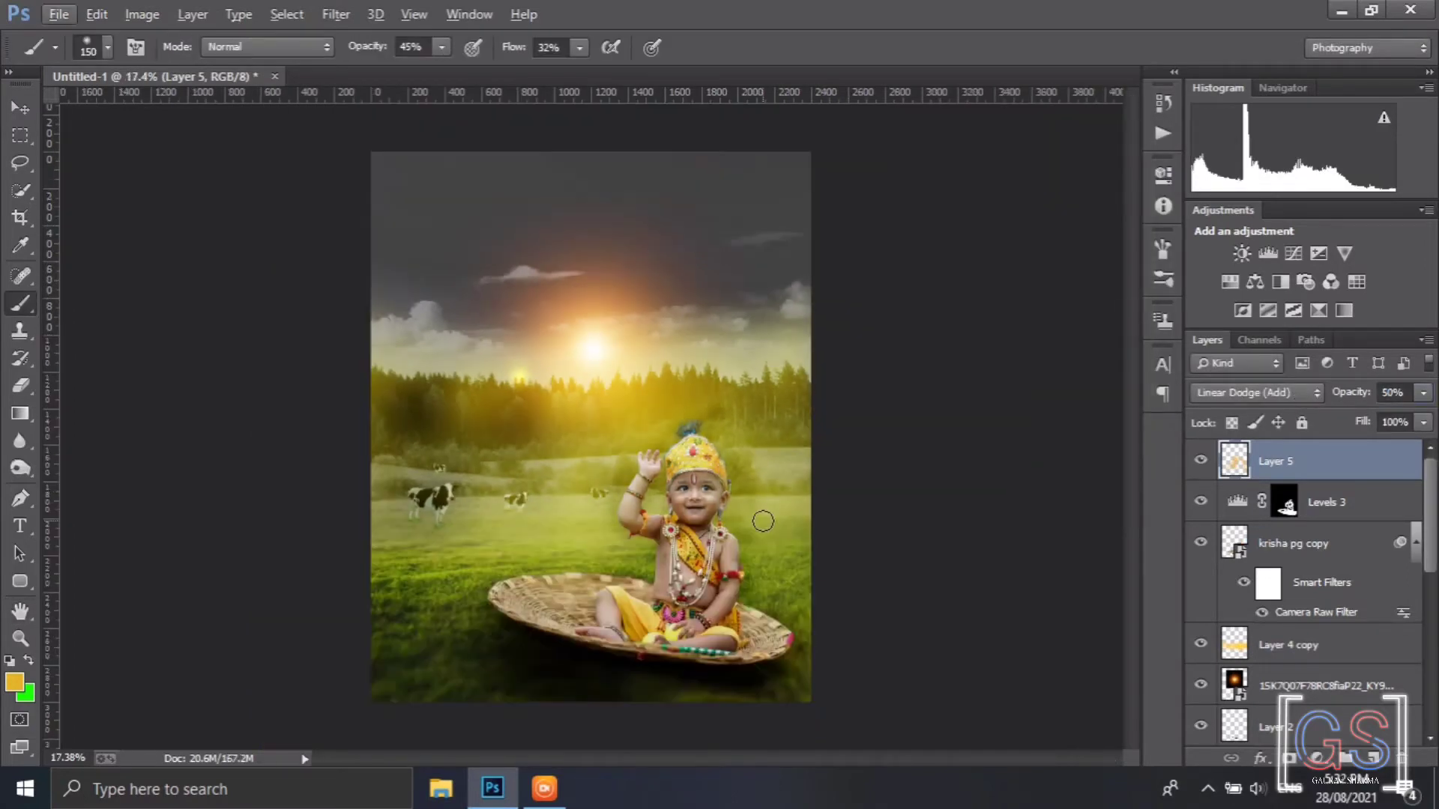
Compare the effect of Levels 3, krisha pg copy, krisha pg and Layer 1 by toggling their visibility
left_click(1200, 505)
left_click(1199, 505)
left_click(1200, 538)
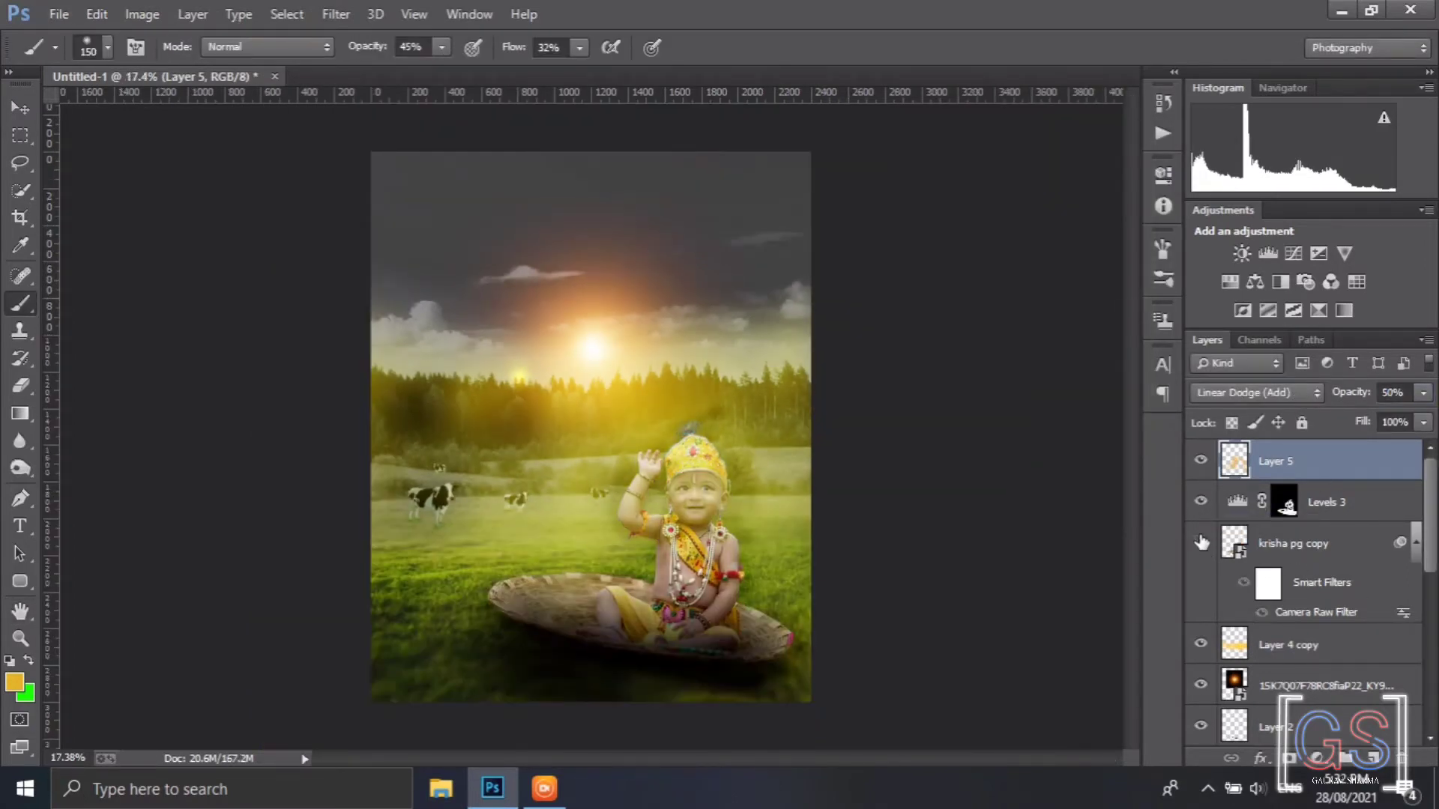
left_click(1200, 538)
left_click(1416, 543)
scroll(1263, 652, "down", 3)
left_click(1200, 630)
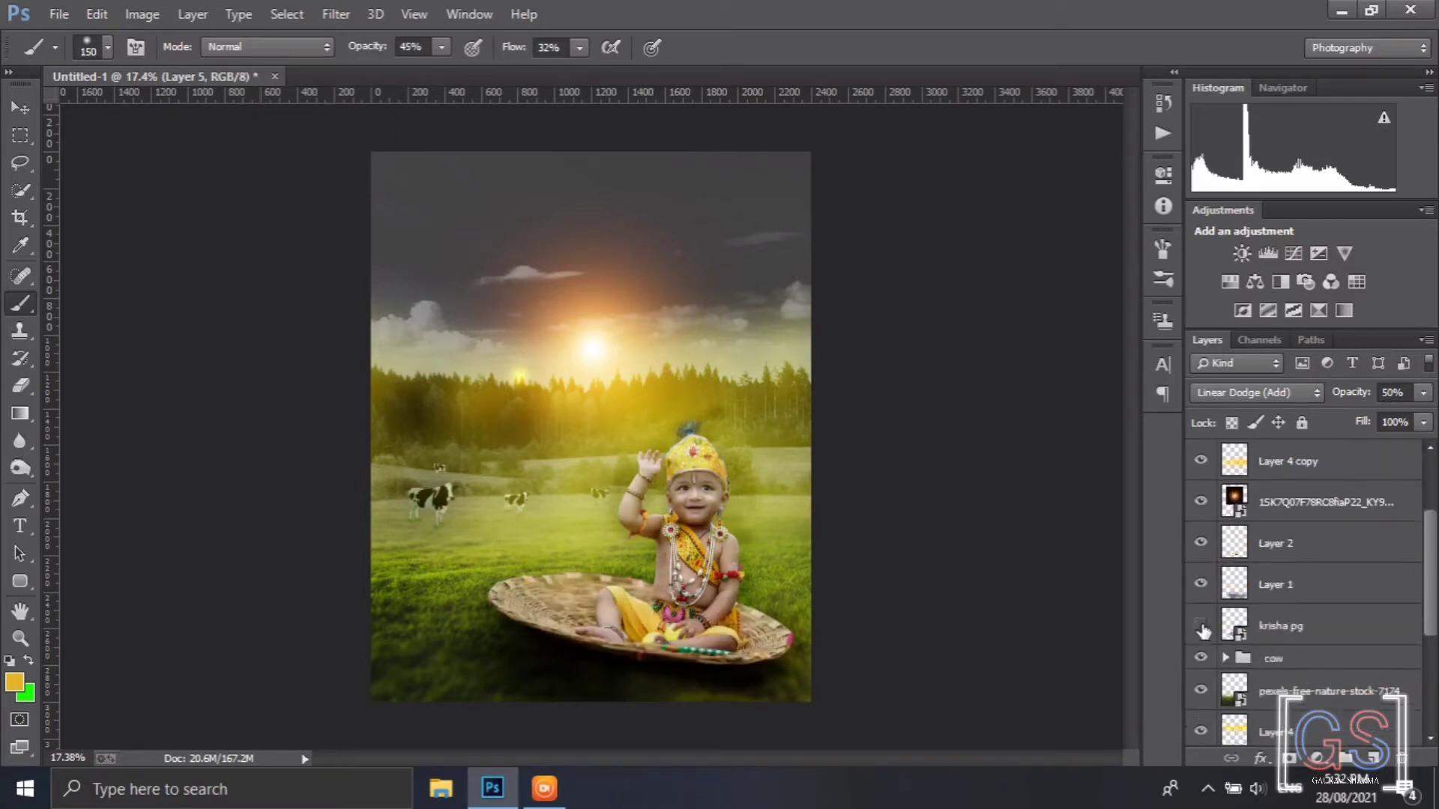
scroll(1203, 600, "up", 1)
left_click(1201, 463)
left_click(1201, 463)
left_click(1201, 462)
left_click(1201, 462)
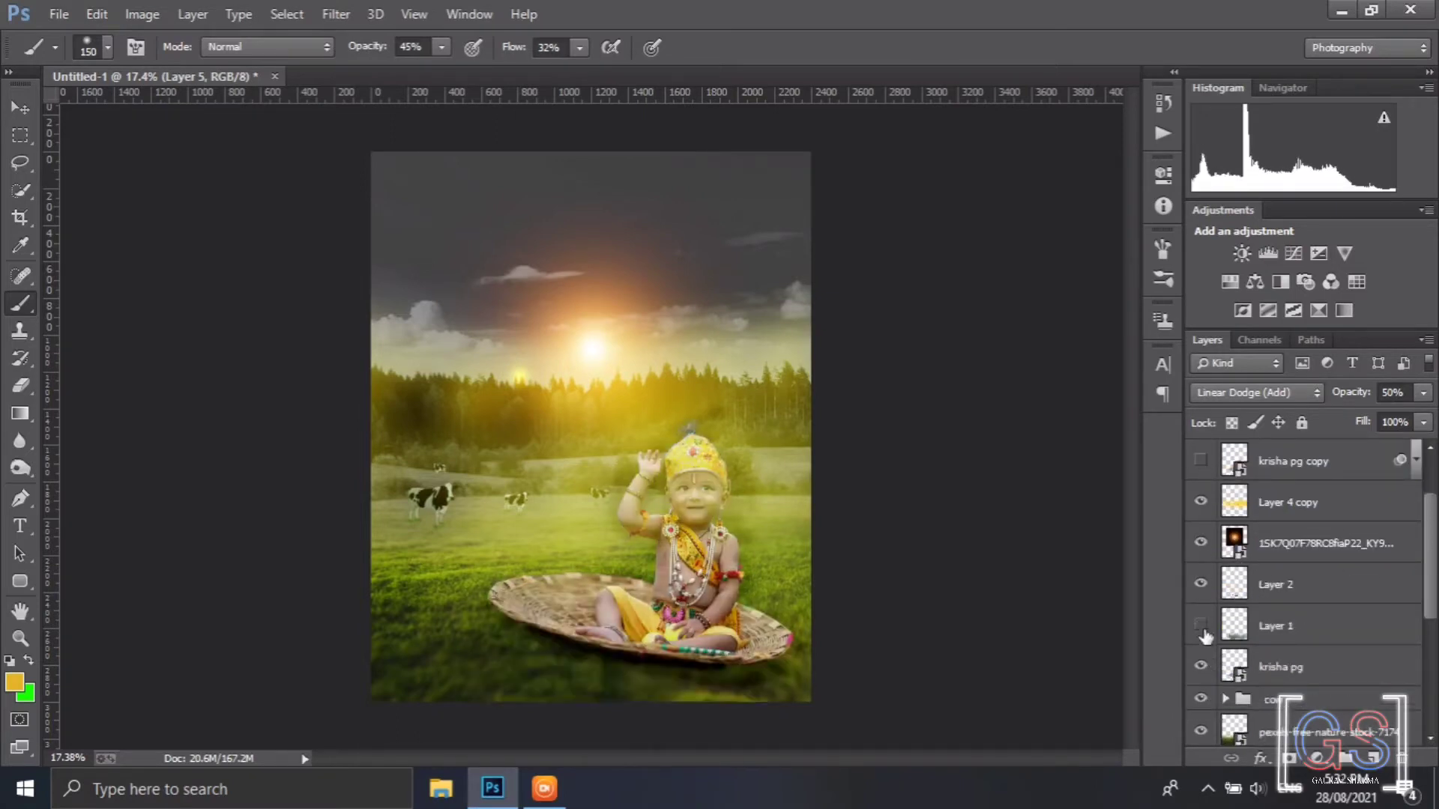
left_click(1201, 463)
left_click(1201, 666)
left_click(1201, 462)
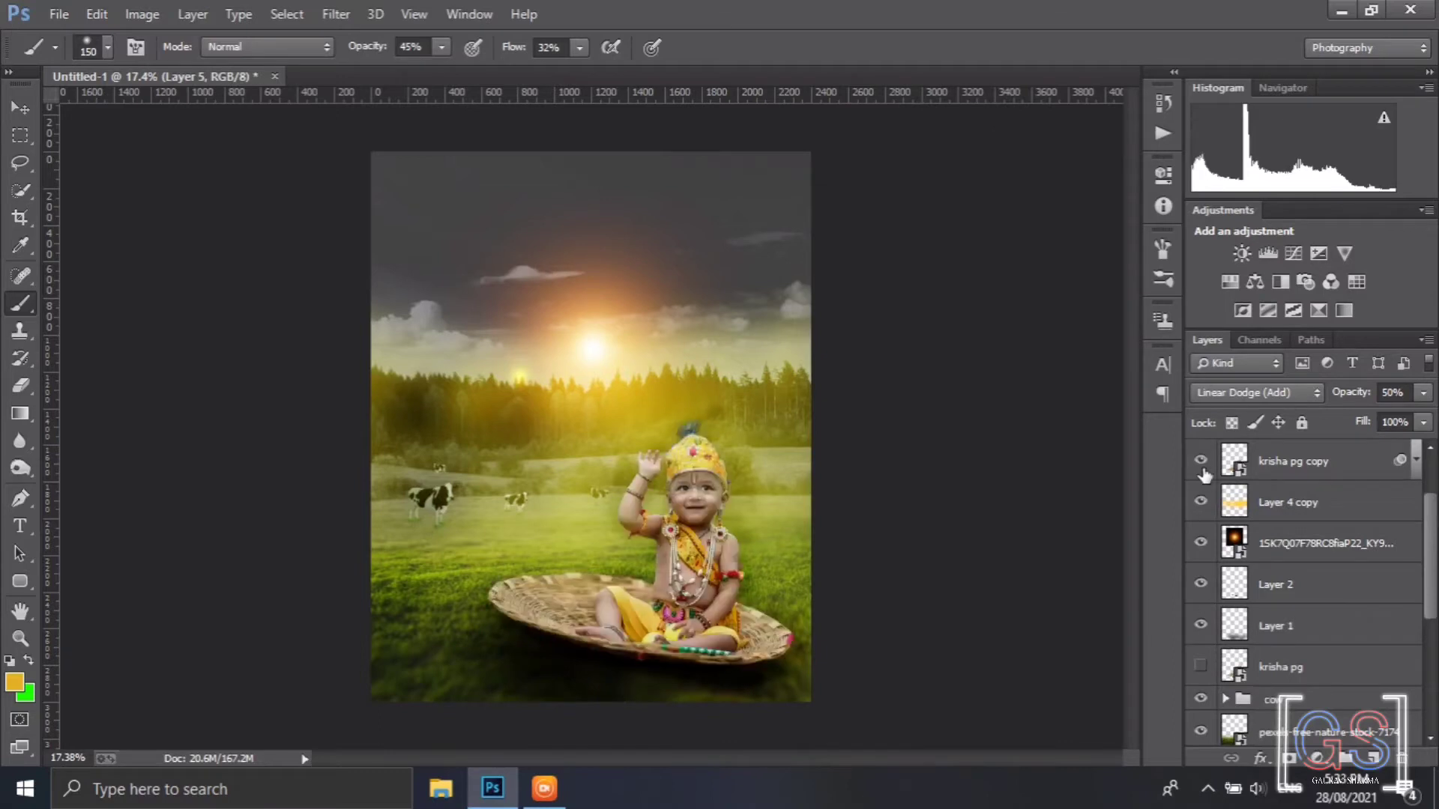
left_click(1202, 462)
left_click(1202, 666)
left_click(1201, 666)
left_click(1201, 463)
Move krisha pg directly beneath krisha pg copy and merge the two layers
left_click_drag(1322, 671, 1308, 479)
left_click(1201, 462)
left_click(1201, 462)
left_click(1309, 472, "ctrl")
right_click(1318, 475)
left_click(944, 708)
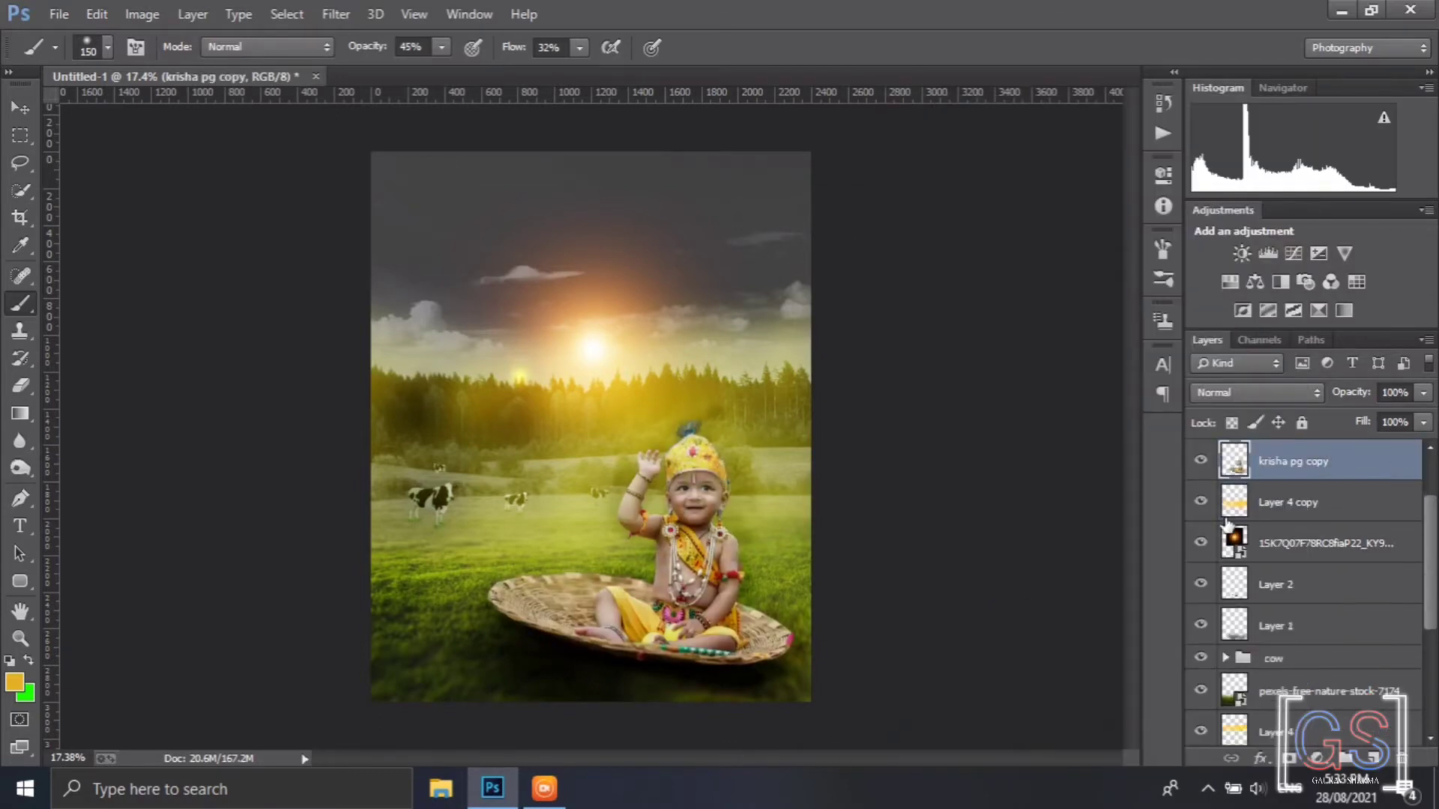
Clip a colorizing Hue/Saturation adjustment to krisha pg copy with Hue 50, Saturation 52 and Lightness +33
left_click(1230, 281)
left_click(978, 517)
left_click_drag(1021, 306, 952, 309)
left_click(1038, 226)
left_click(1005, 284)
left_click_drag(974, 349, 1021, 351)
left_click_drag(1028, 392, 1049, 394)
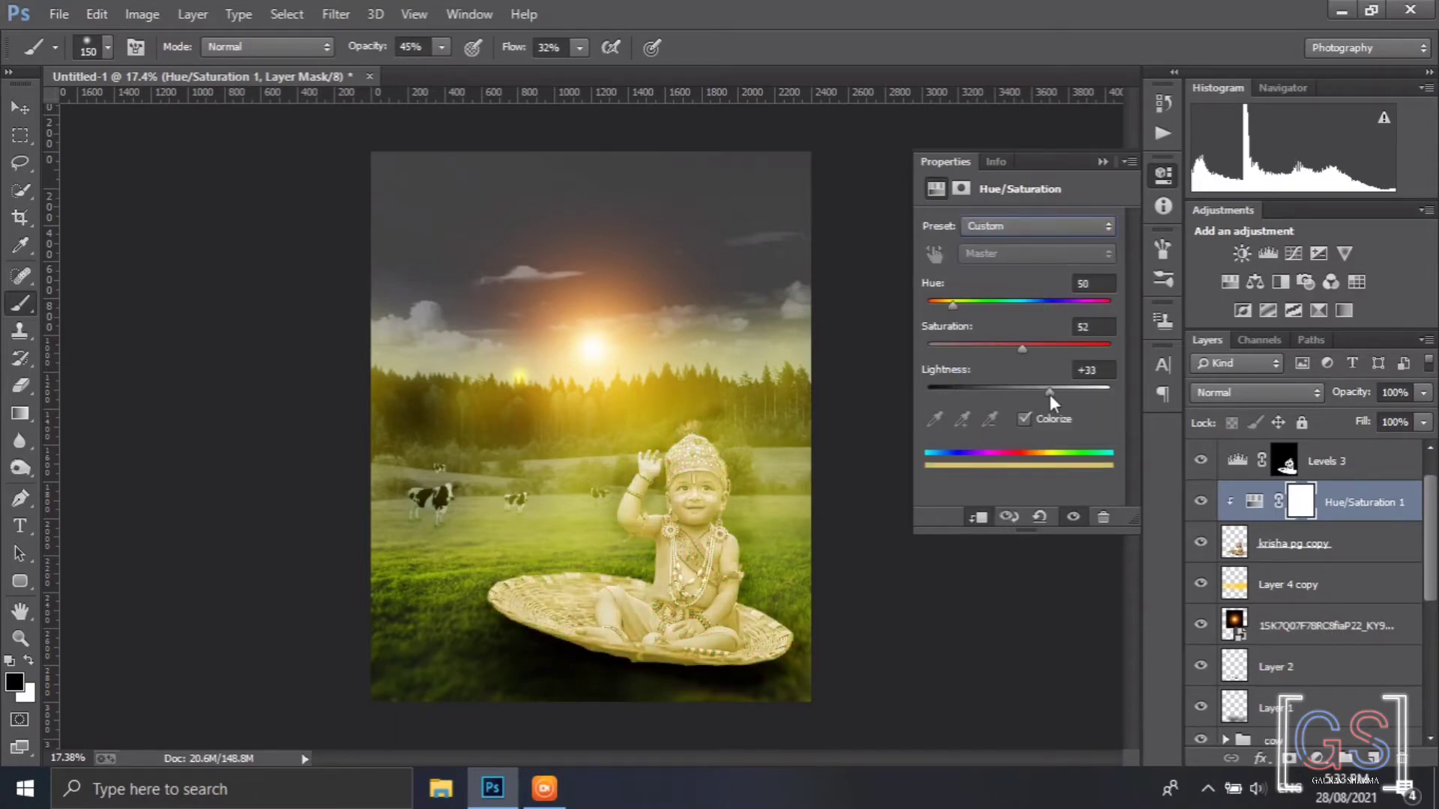
Invert the Hue/Saturation 1 mask and, with a small white brush at 100% opacity and flow, reveal the golden tint on the raised hand and arm edges
left_click(1102, 161)
key("ctrl+i")
scroll(839, 439, "up", 16)
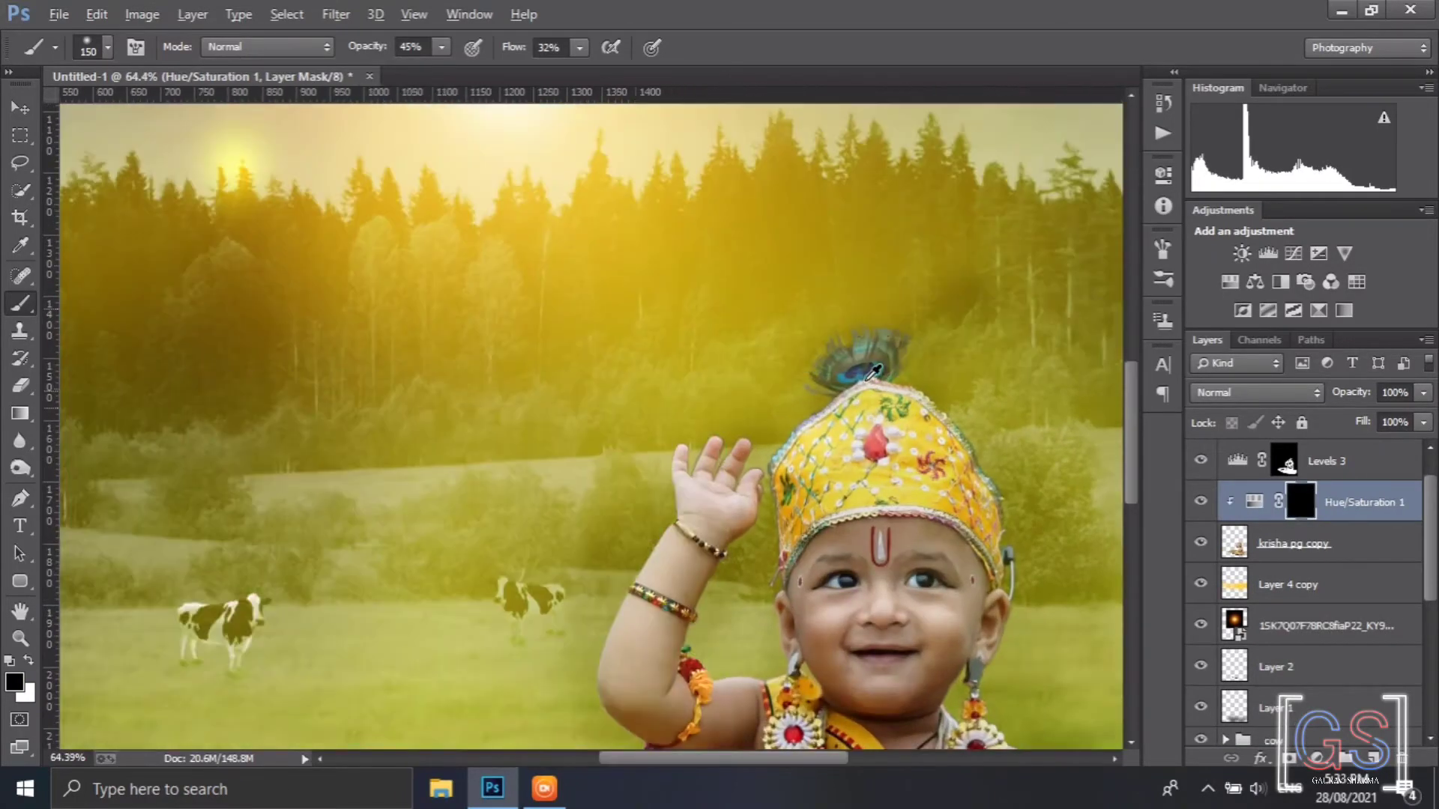
key("bracketleft")
key("bracketleft")
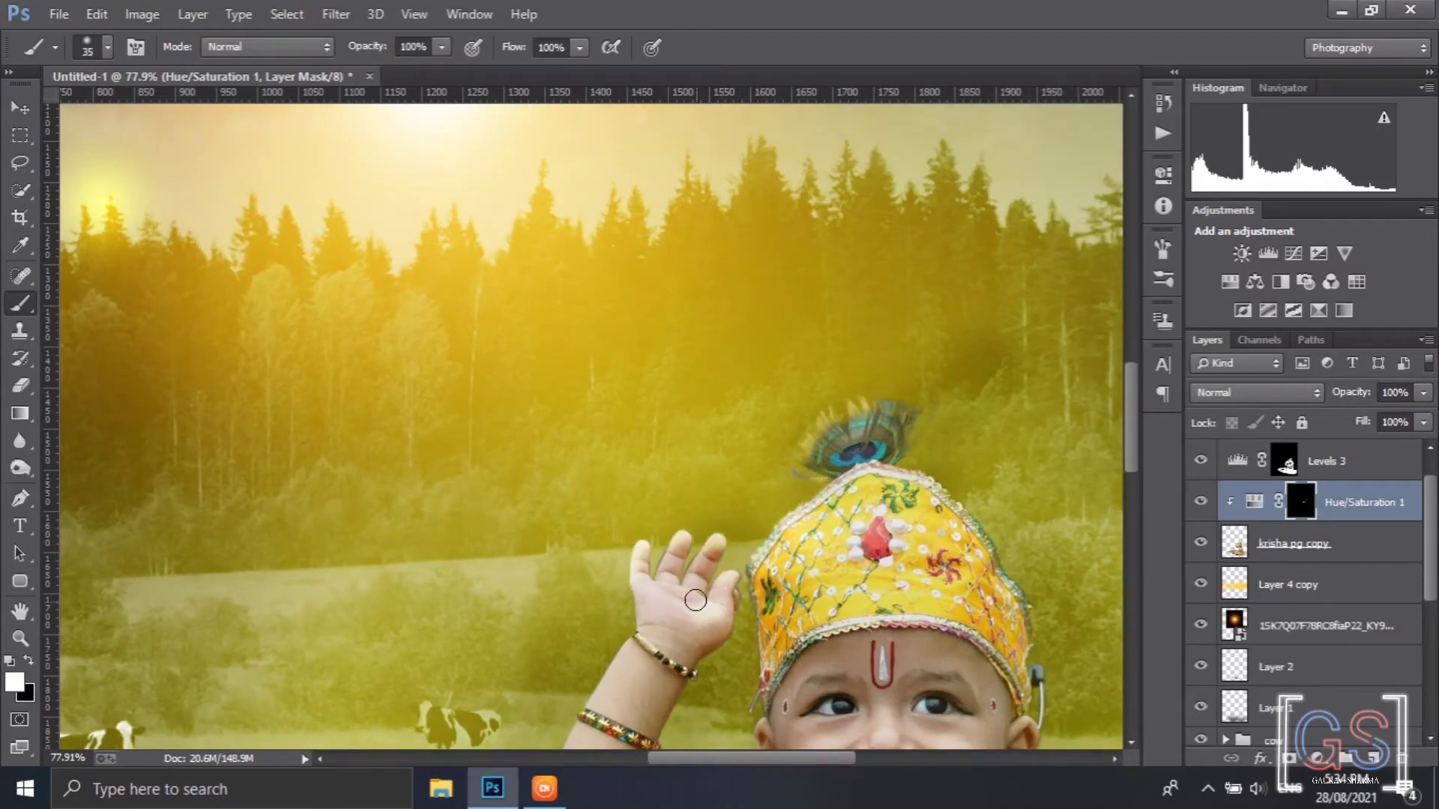
scroll(695, 600, "down", 1)
scroll(783, 530, "down", 1)
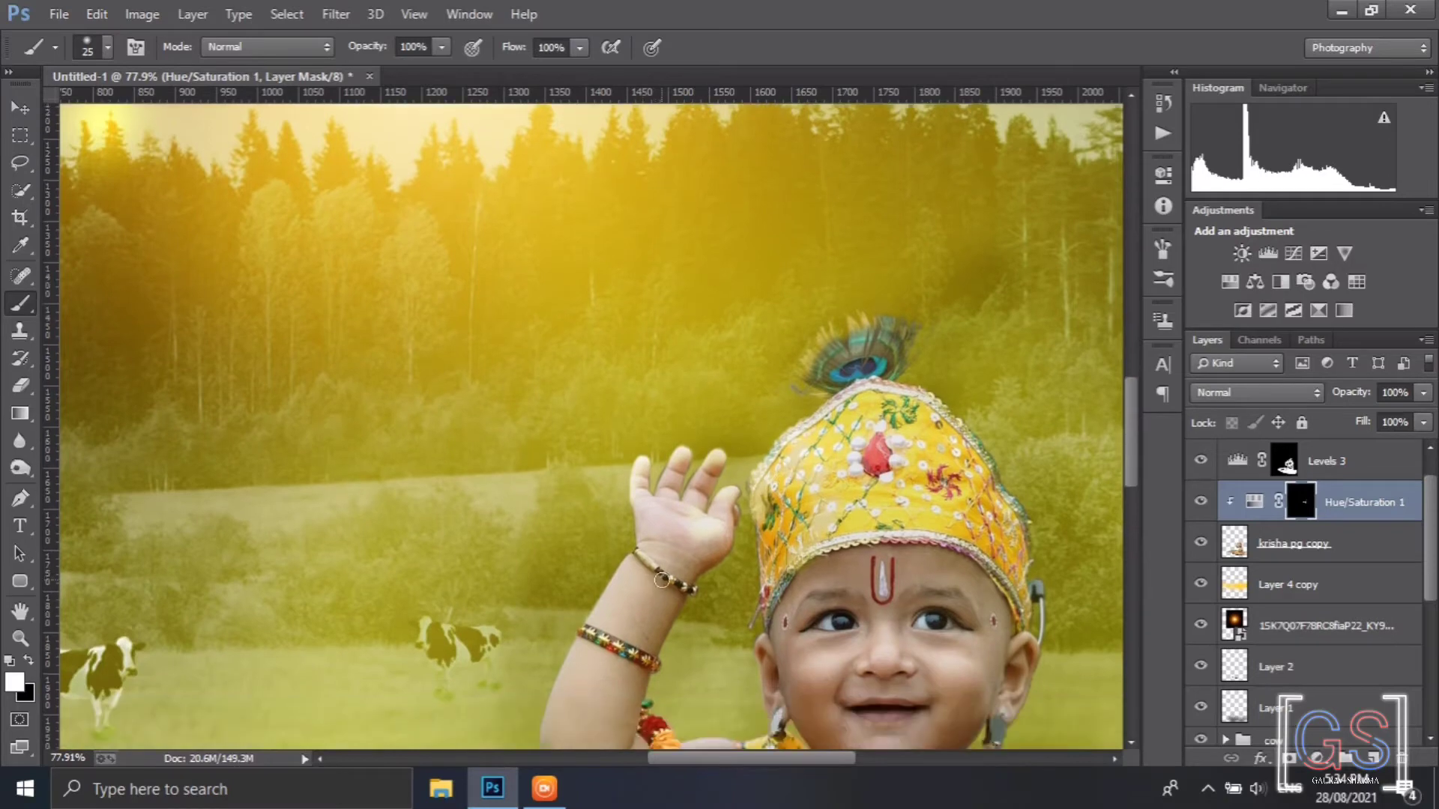
scroll(648, 571, "down", 1)
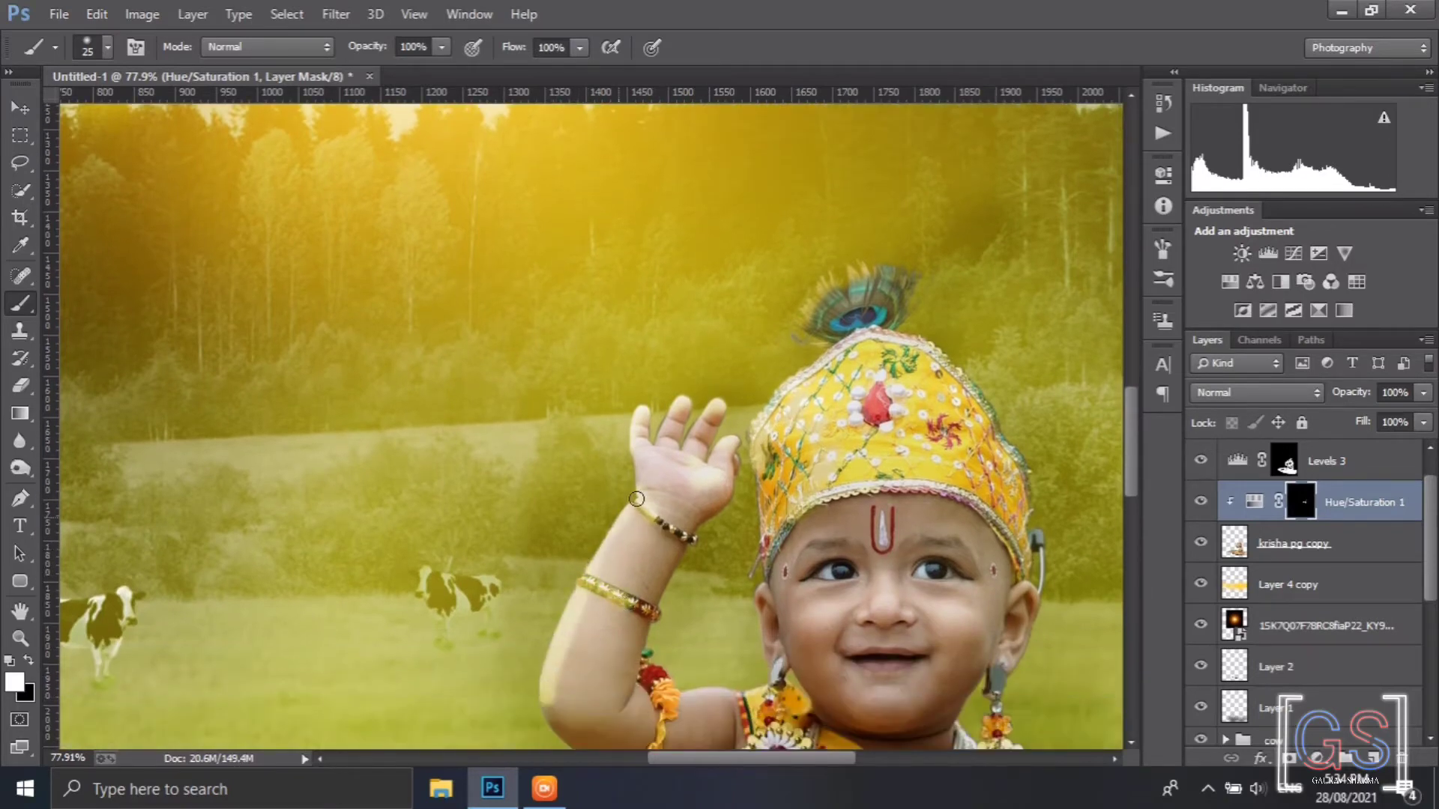
scroll(636, 499, "down", 2)
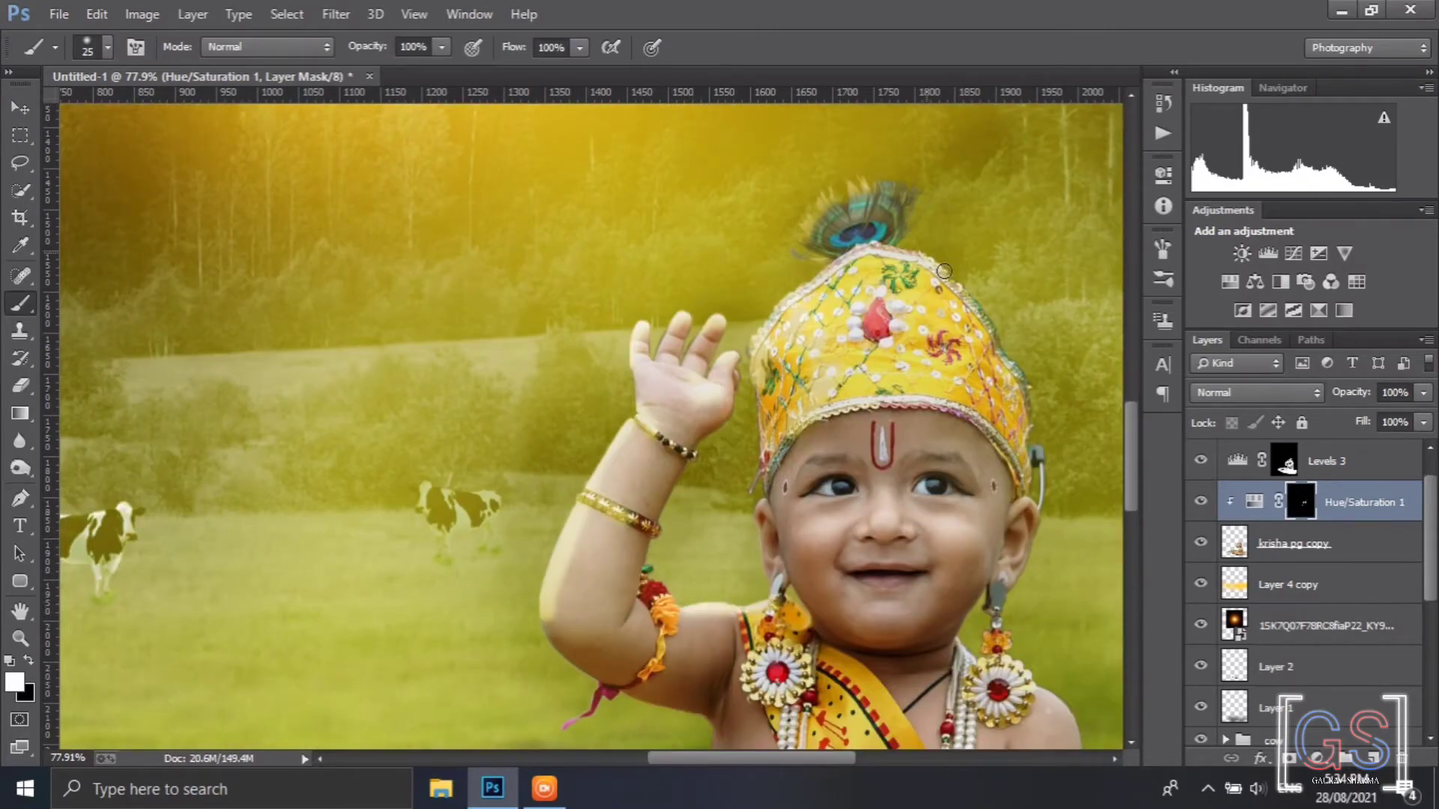
Paint white on the Hue/Saturation 1 mask to add golden rim light to the child's temple, shoulders and the basket rim
scroll(745, 532, "down", 2)
scroll(793, 459, "down", 3)
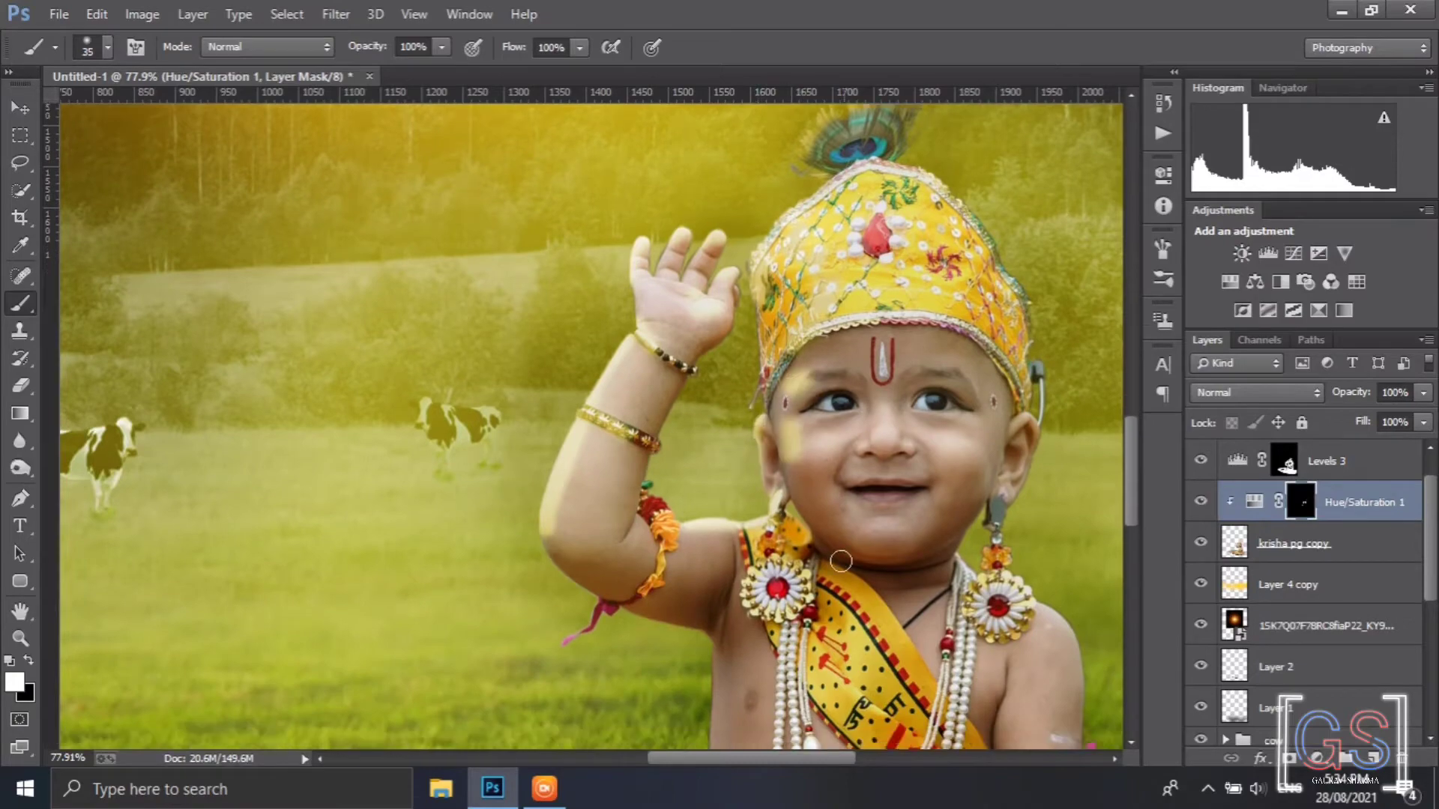
scroll(1036, 451, "down", 1)
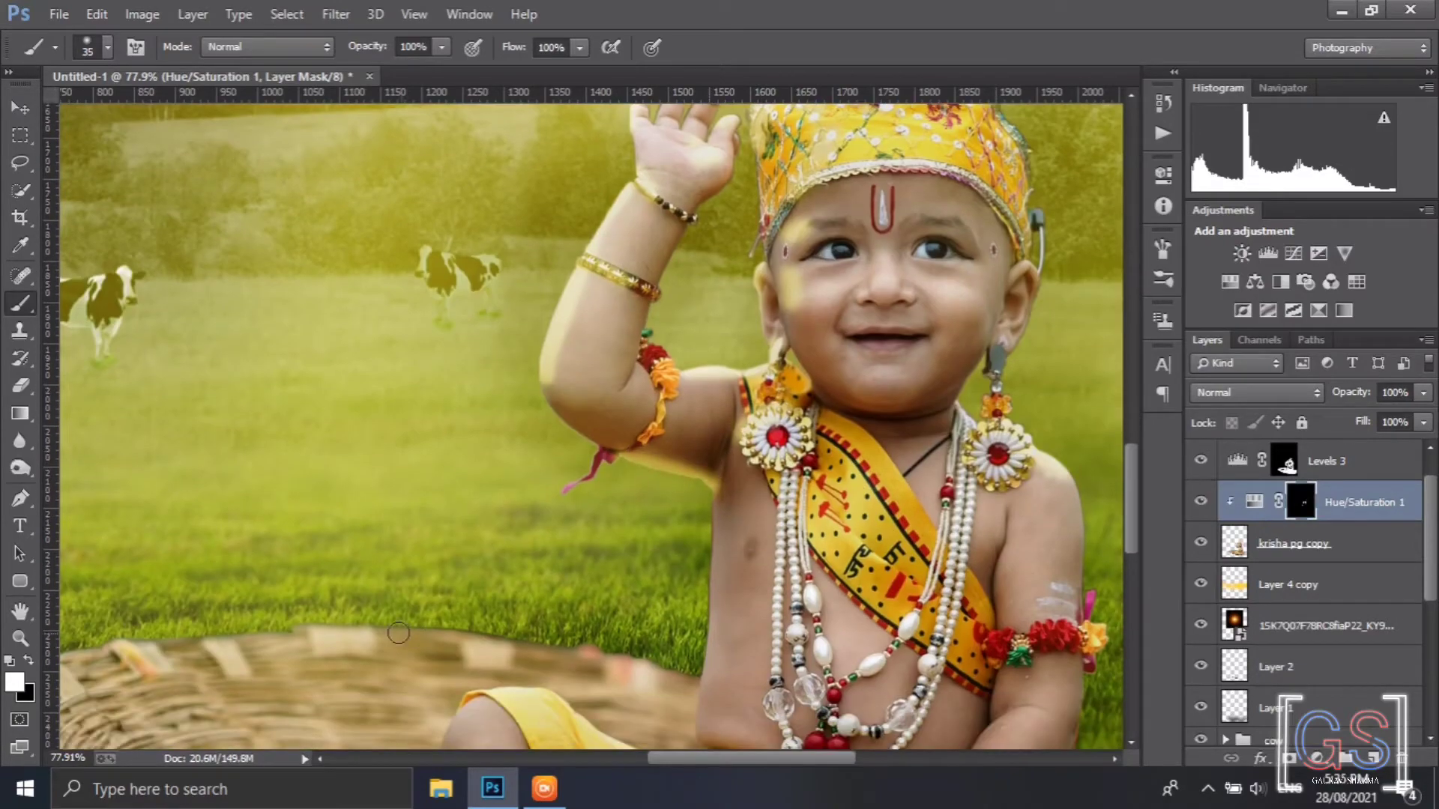
scroll(504, 584, "down", 4)
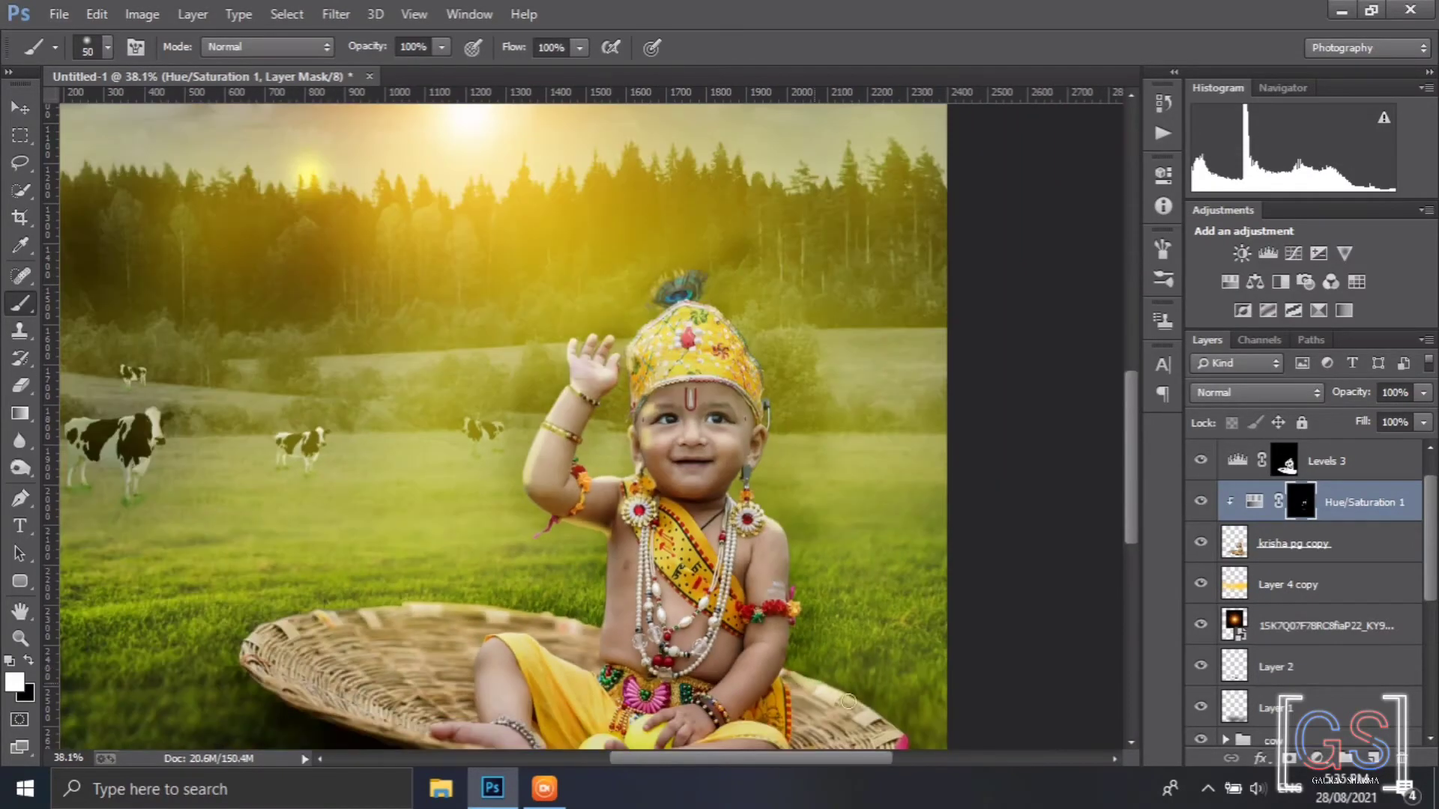
scroll(848, 701, "down", 3)
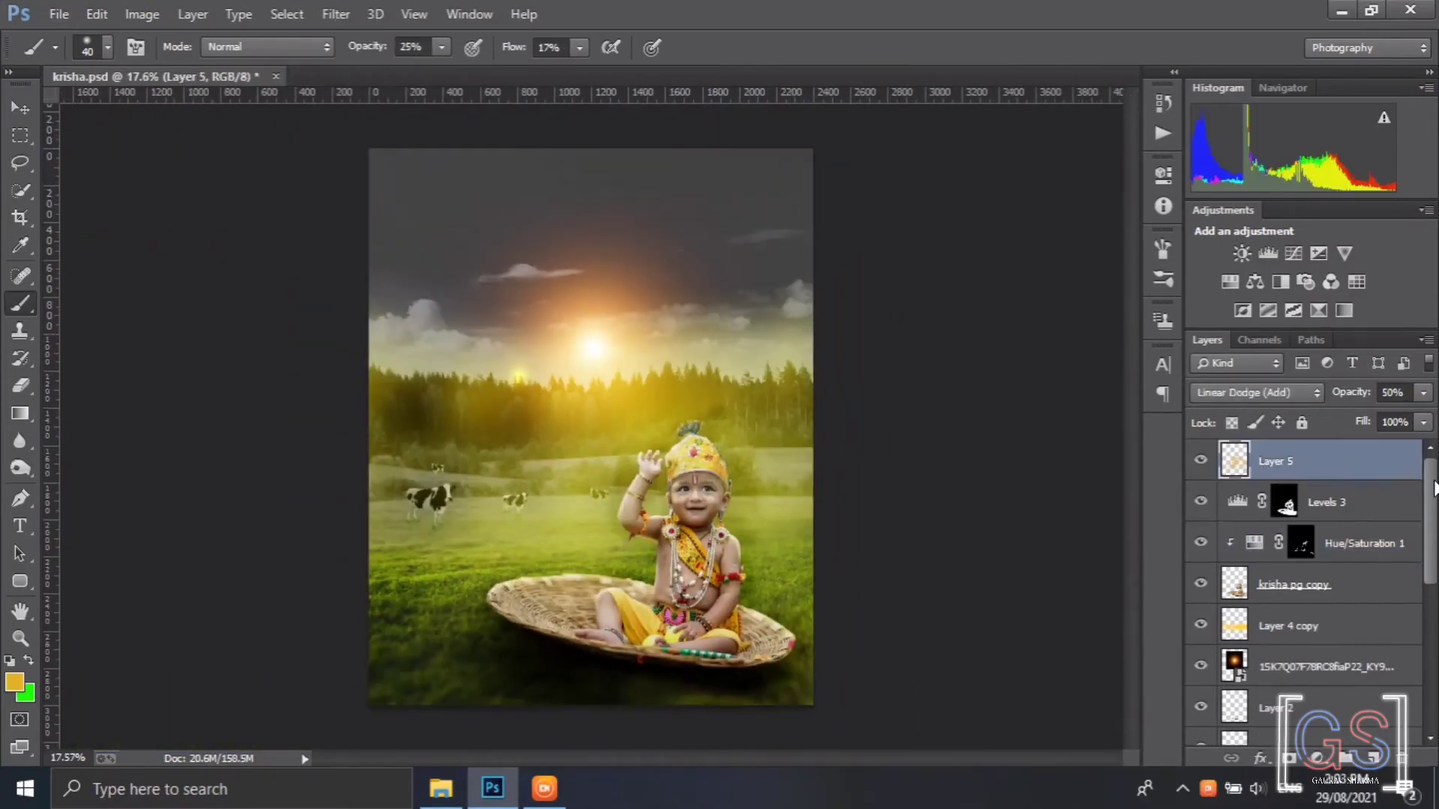
Place the kisspng clay pot image from the krisha folder as an embedded layer
left_click(51, 14)
left_click(113, 338)
double_click(1111, 131)
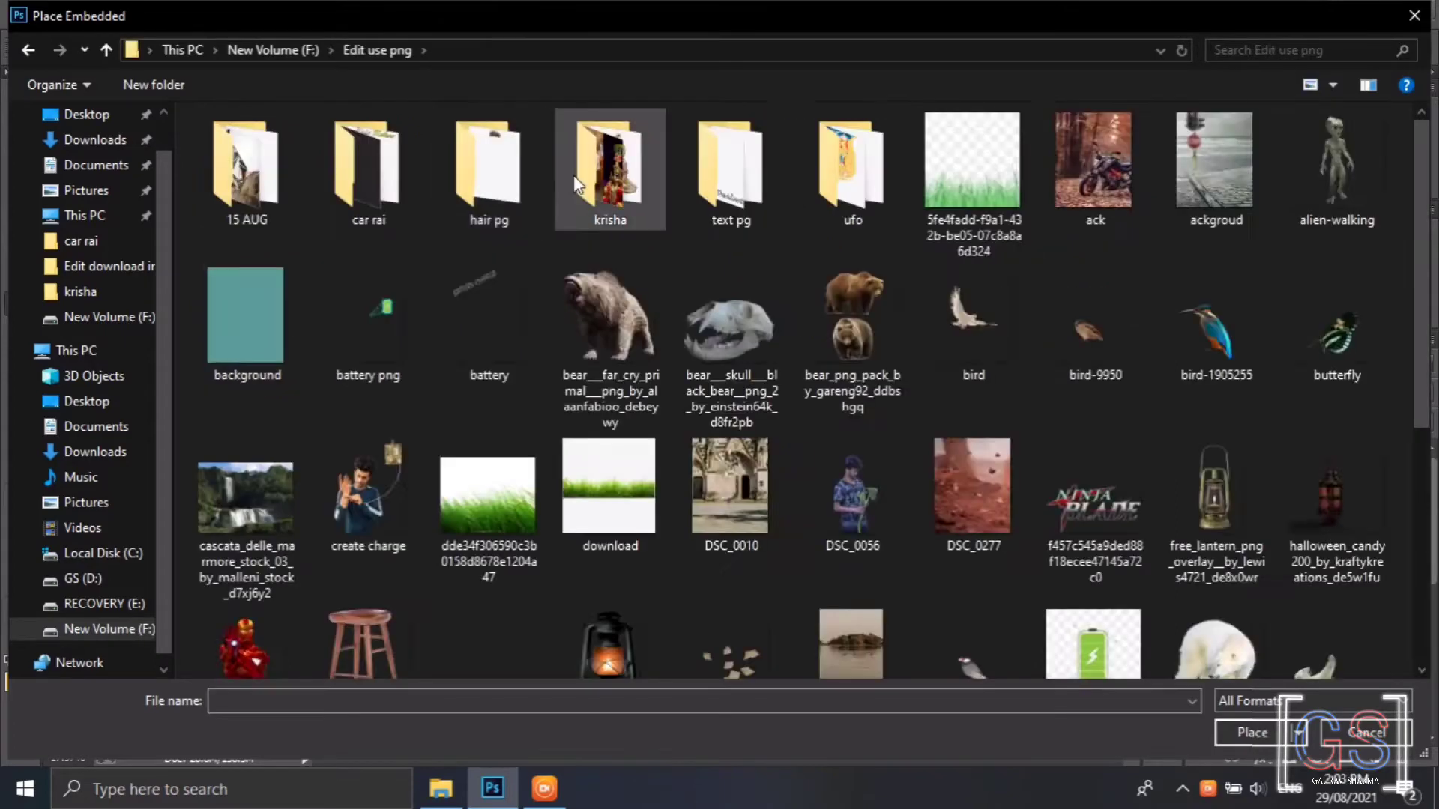
double_click(610, 168)
double_click(593, 484)
Scale the clay pot down and position it on the grass beside the basket's left end
scroll(593, 484, "down", 8)
scroll(578, 541, "up", 9)
left_click_drag(646, 566, 546, 631)
left_click_drag(580, 731, 553, 700)
key("ctrl+z")
scroll(551, 697, "up", 4)
left_click_drag(514, 631, 448, 631)
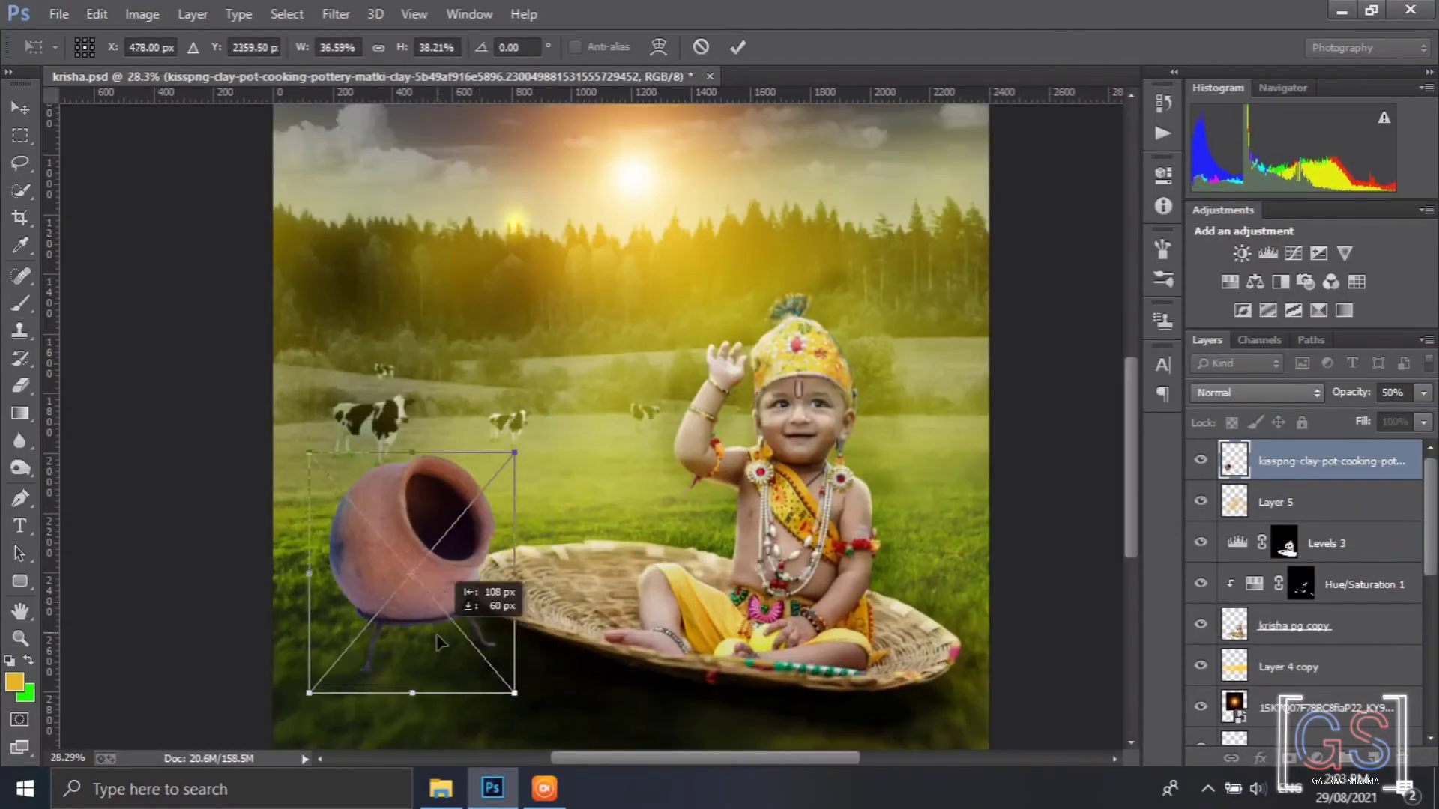
scroll(450, 631, "down", 6)
left_click_drag(523, 656, 508, 643)
key("Return")
key("b")
scroll(530, 570, "up", 3)
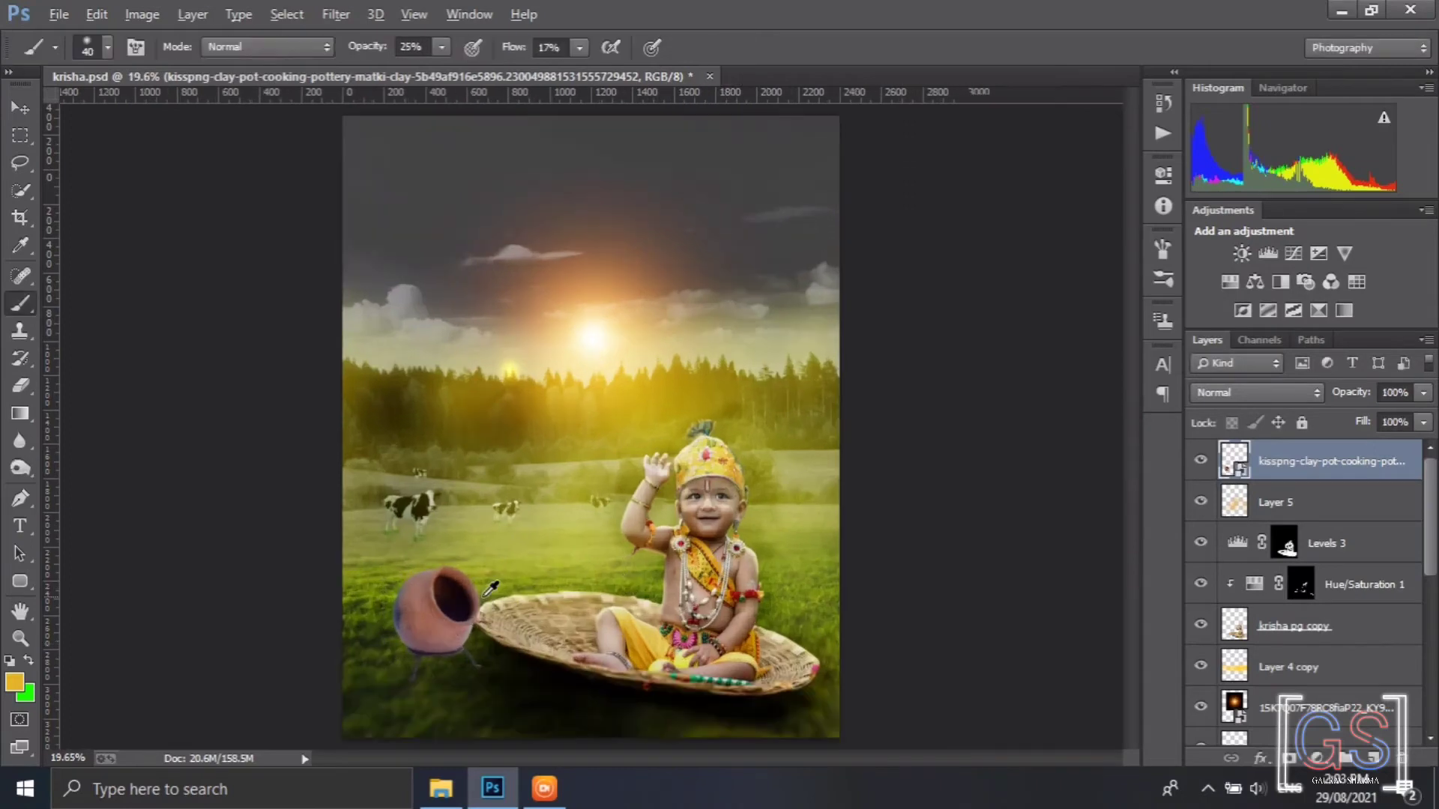
Add a new layer above the clay pot and choose the 112 px Dune Grass brush
left_click_drag(543, 441, 556, 332)
key("v")
left_click(1163, 279)
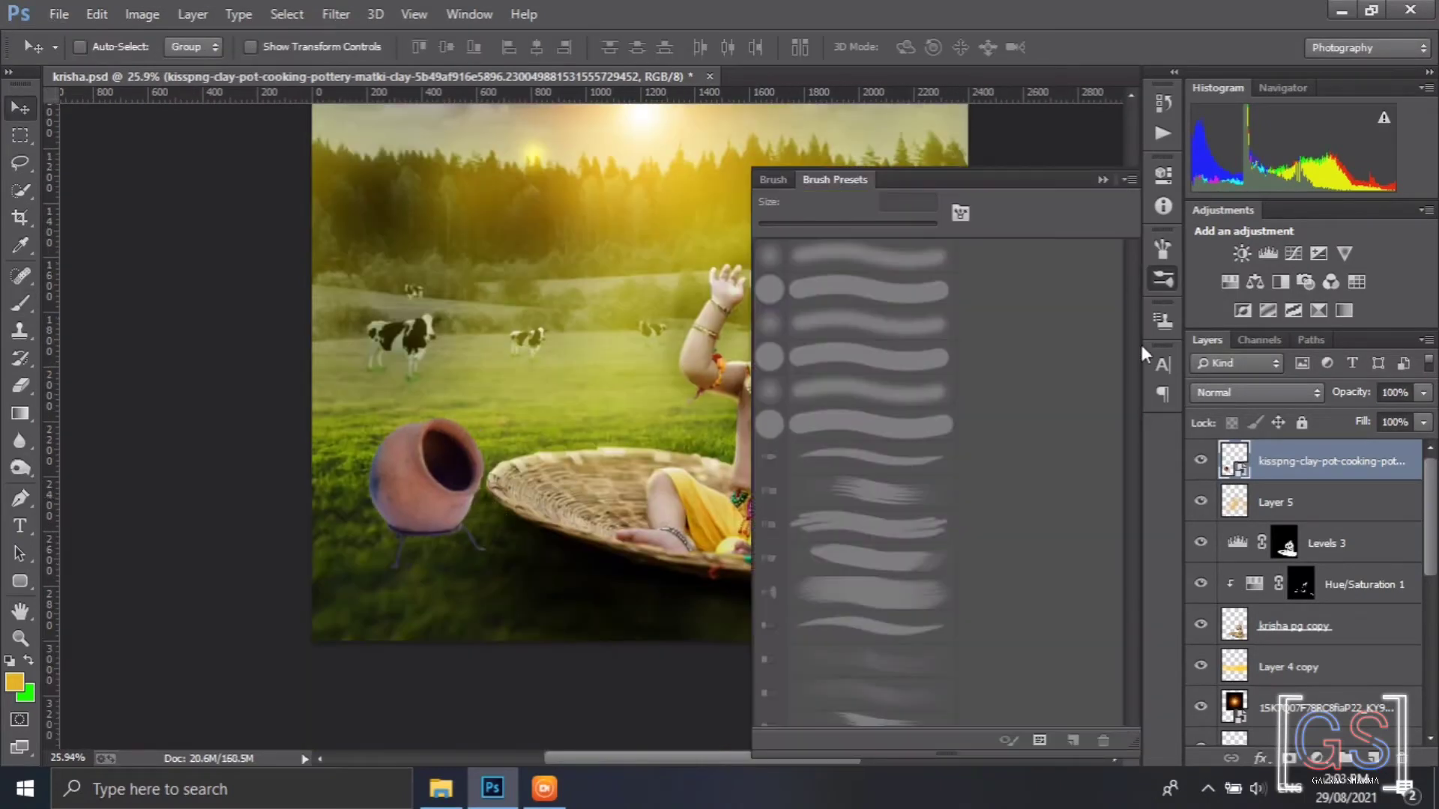
left_click(1163, 279)
left_click(1373, 759)
left_click(1163, 279)
scroll(1008, 555, "down", 6)
key("b")
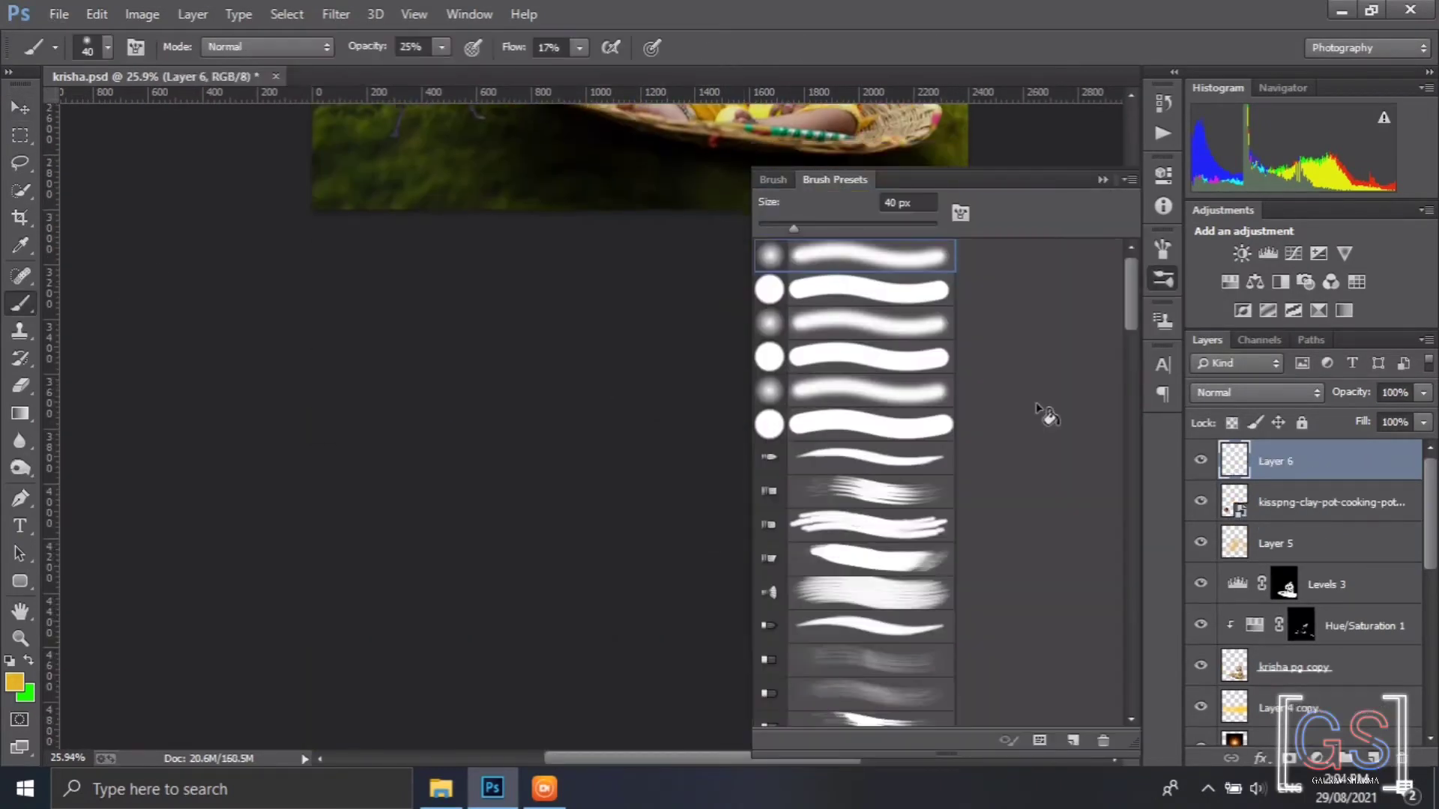
left_click_drag(1129, 694, 1129, 581)
left_click(929, 519)
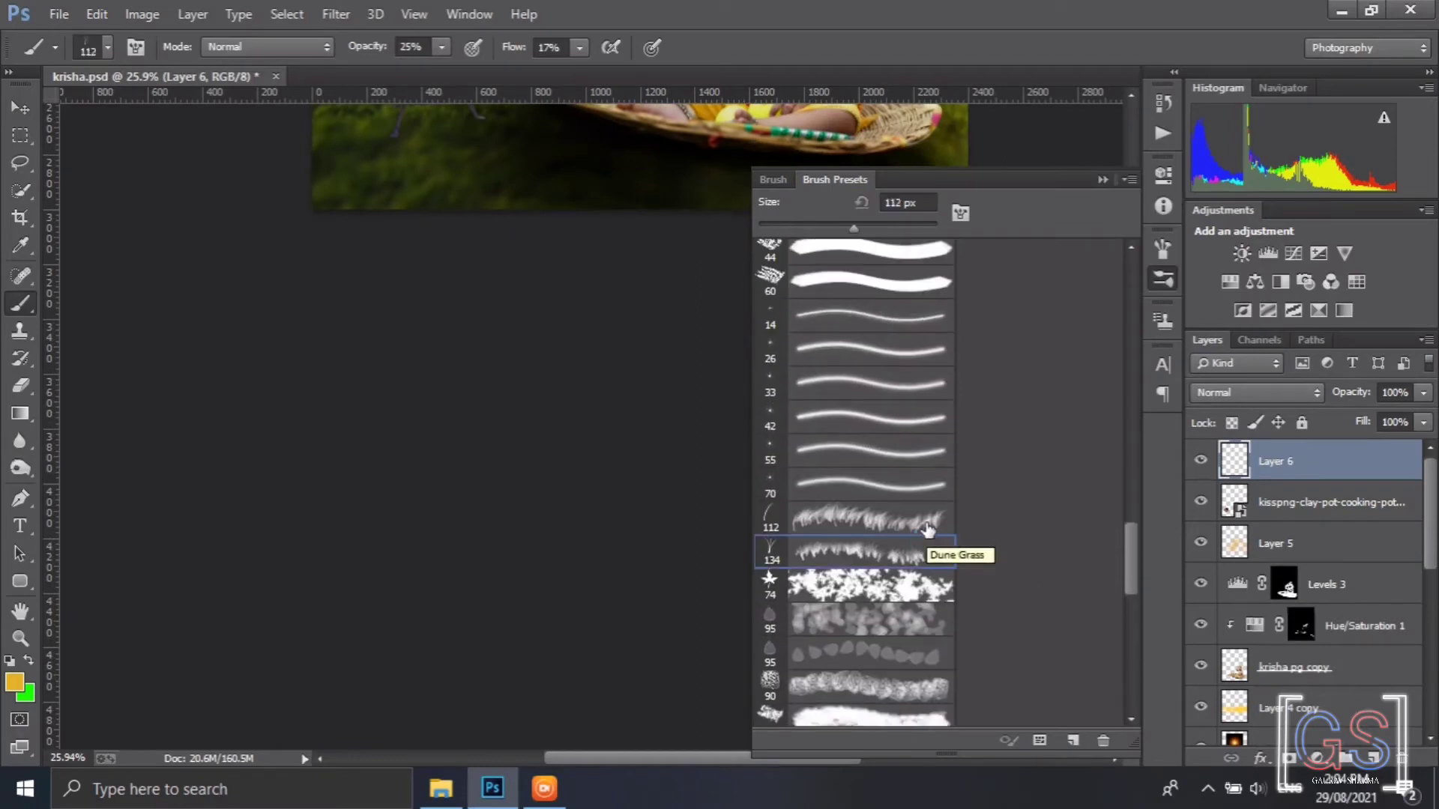
Reselect the 112 px Dune Grass brush and set its spacing to 5%
left_click(960, 214)
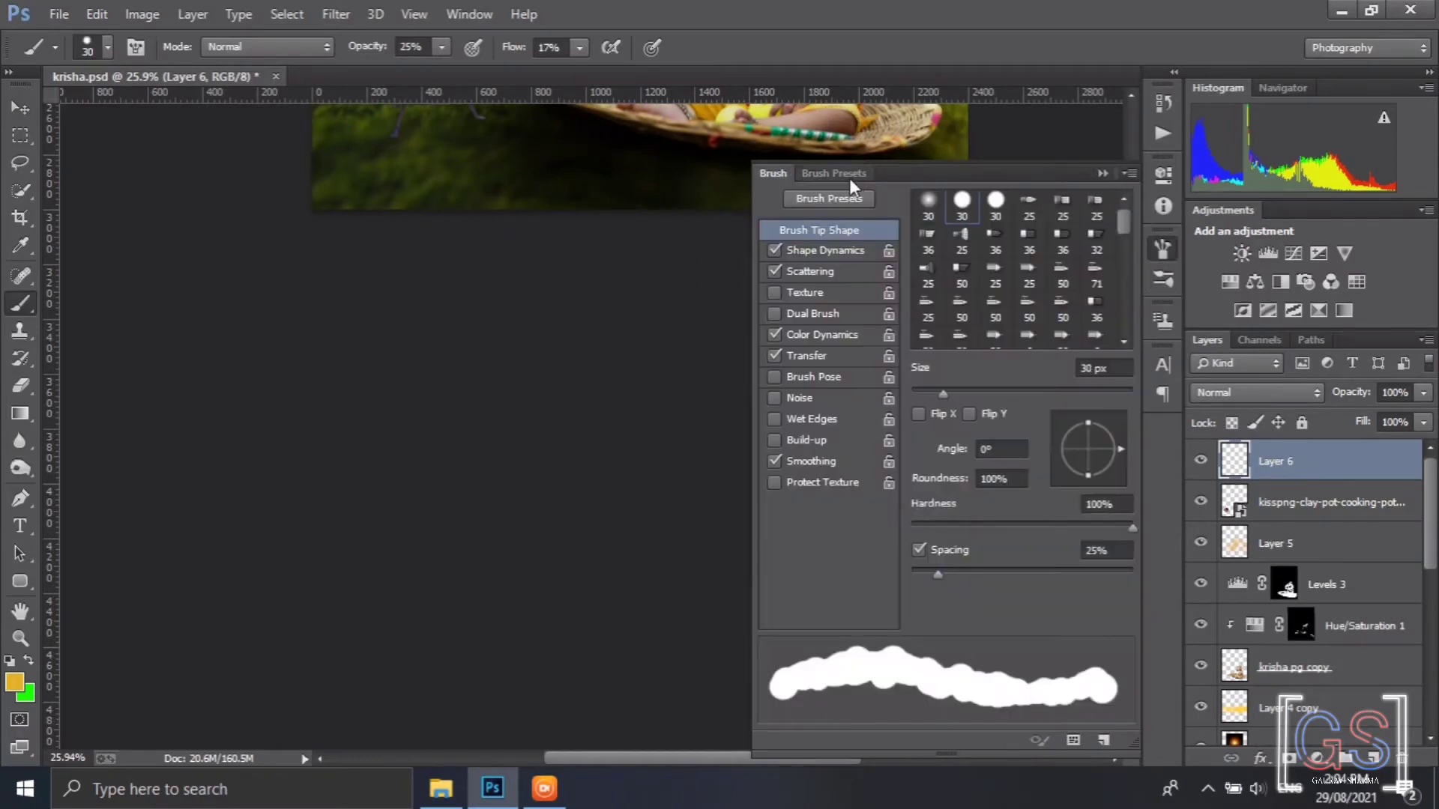
left_click(1103, 173)
left_click(1161, 280)
left_click(929, 518)
left_click(960, 213)
left_click_drag(938, 575, 917, 574)
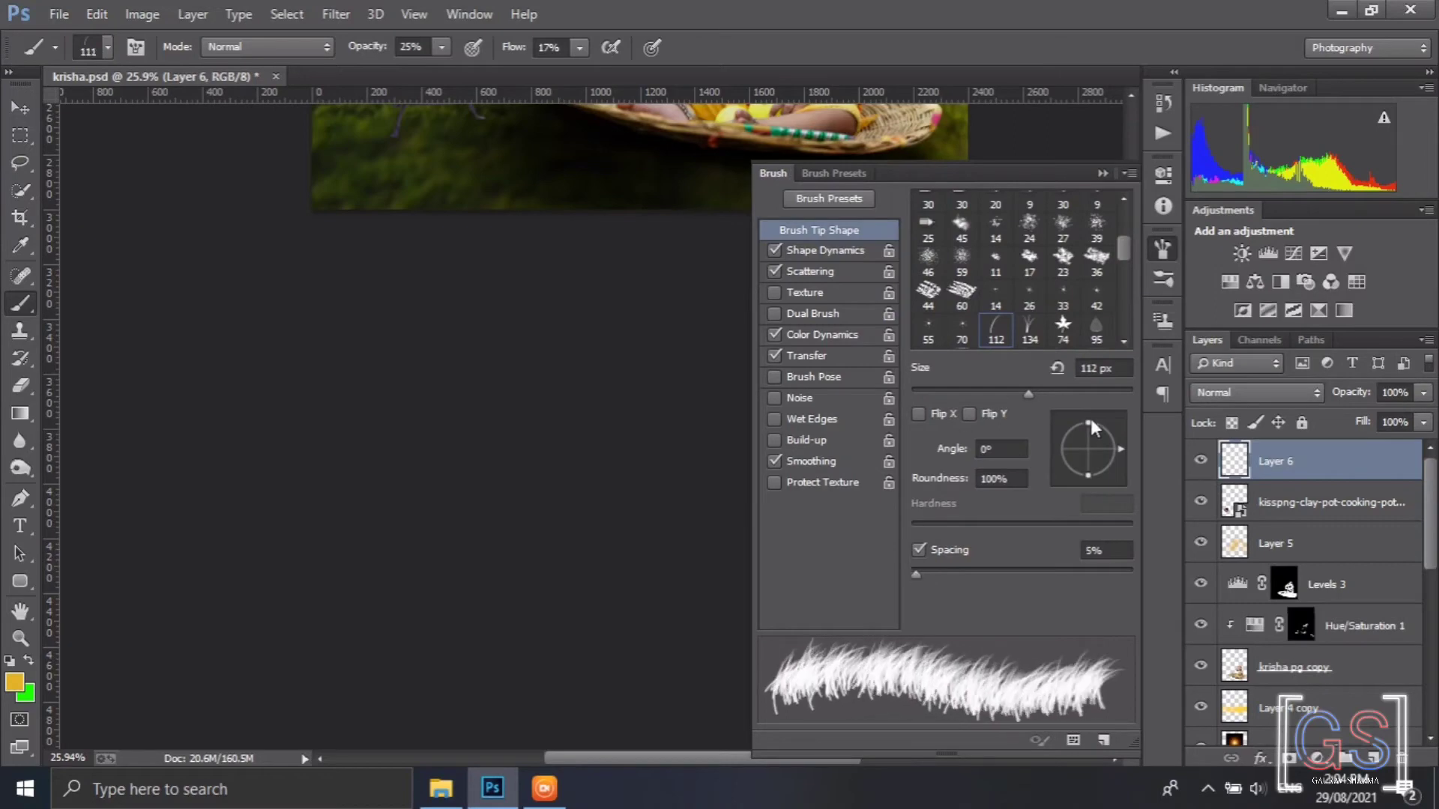
left_click(1102, 174)
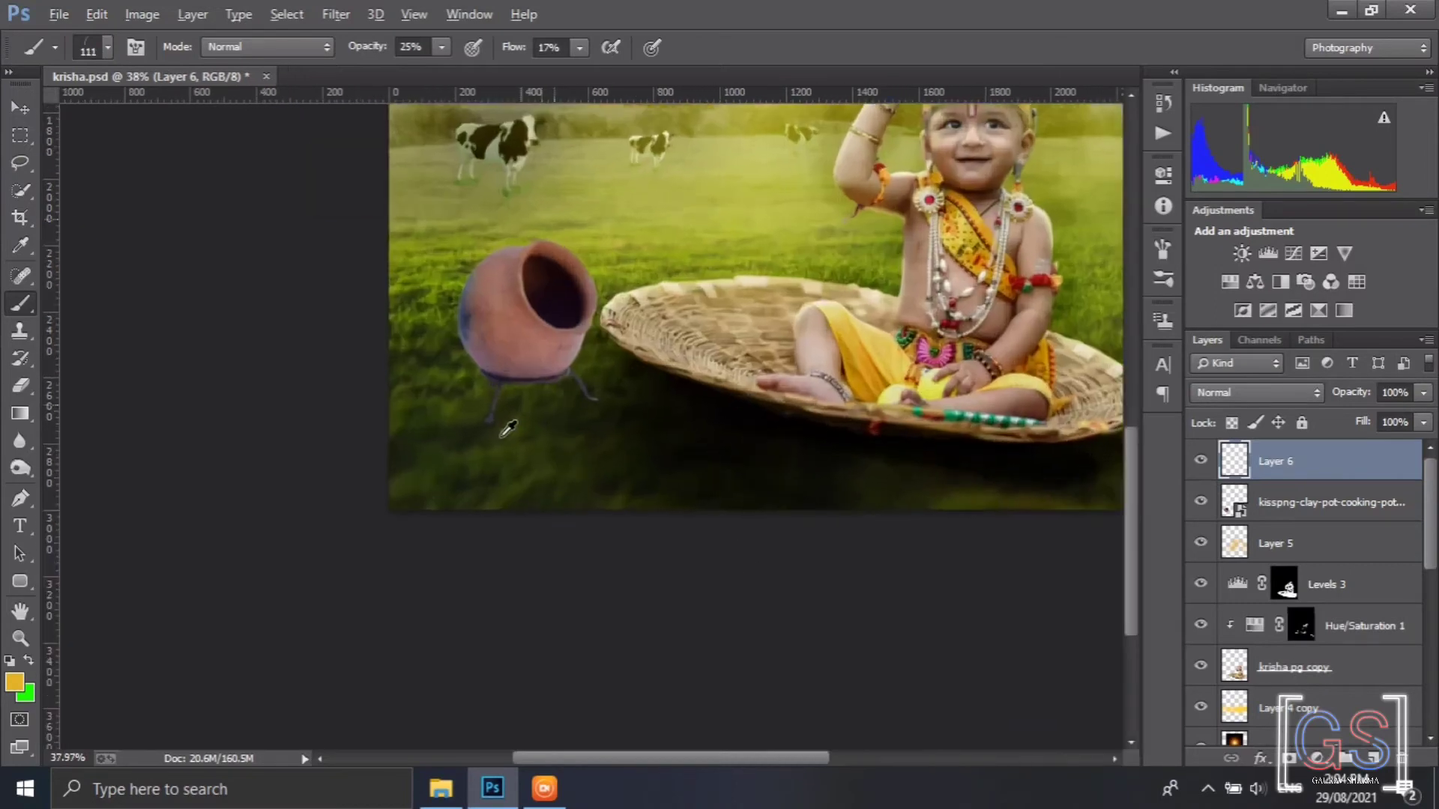
Sample a dark green from the grass by the pot stand and paint small grass blades over the stand's feet on Layer 6
left_click(15, 682)
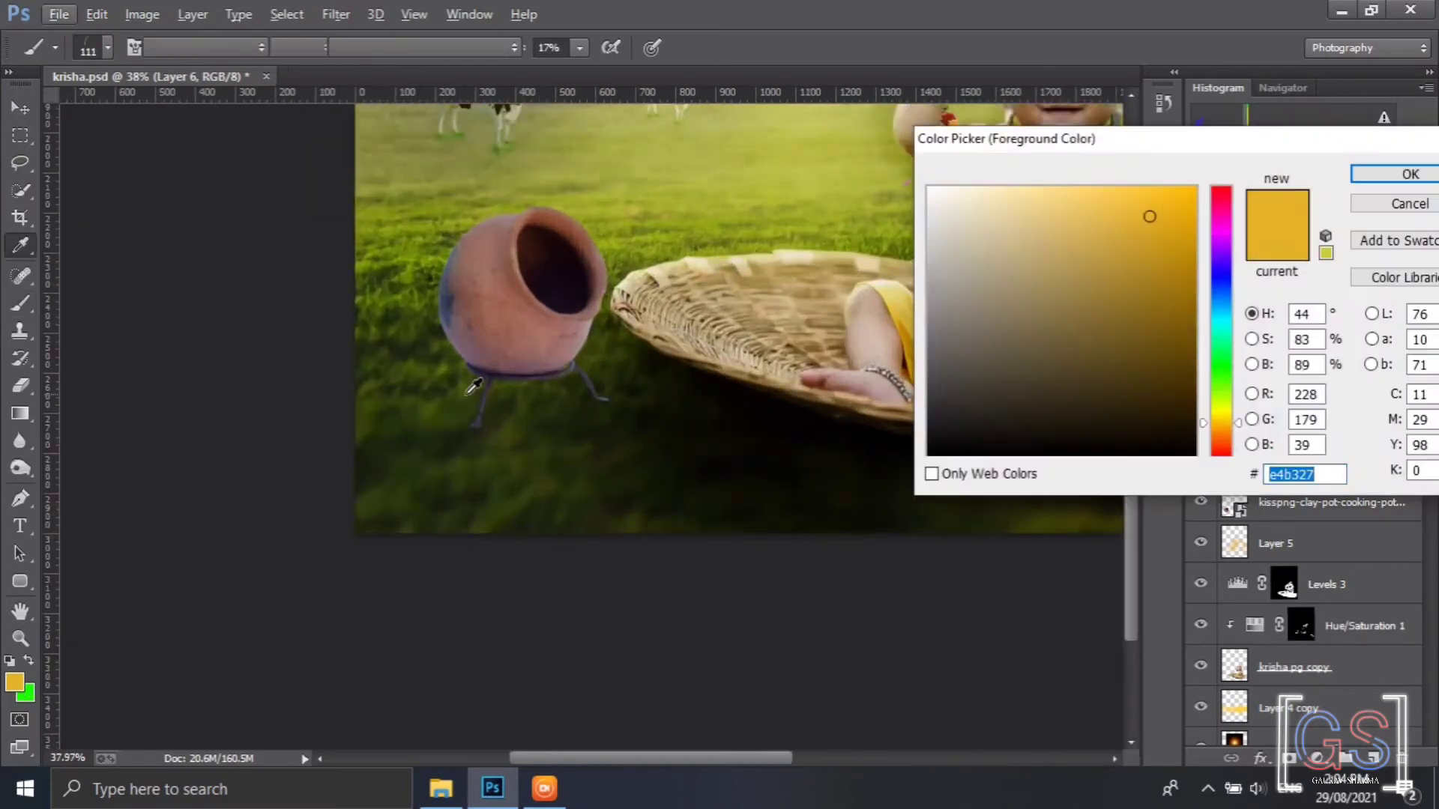
left_click(467, 394)
left_click(1400, 174)
scroll(483, 397, "up", 6)
scroll(472, 479, "up", 2)
key("]")
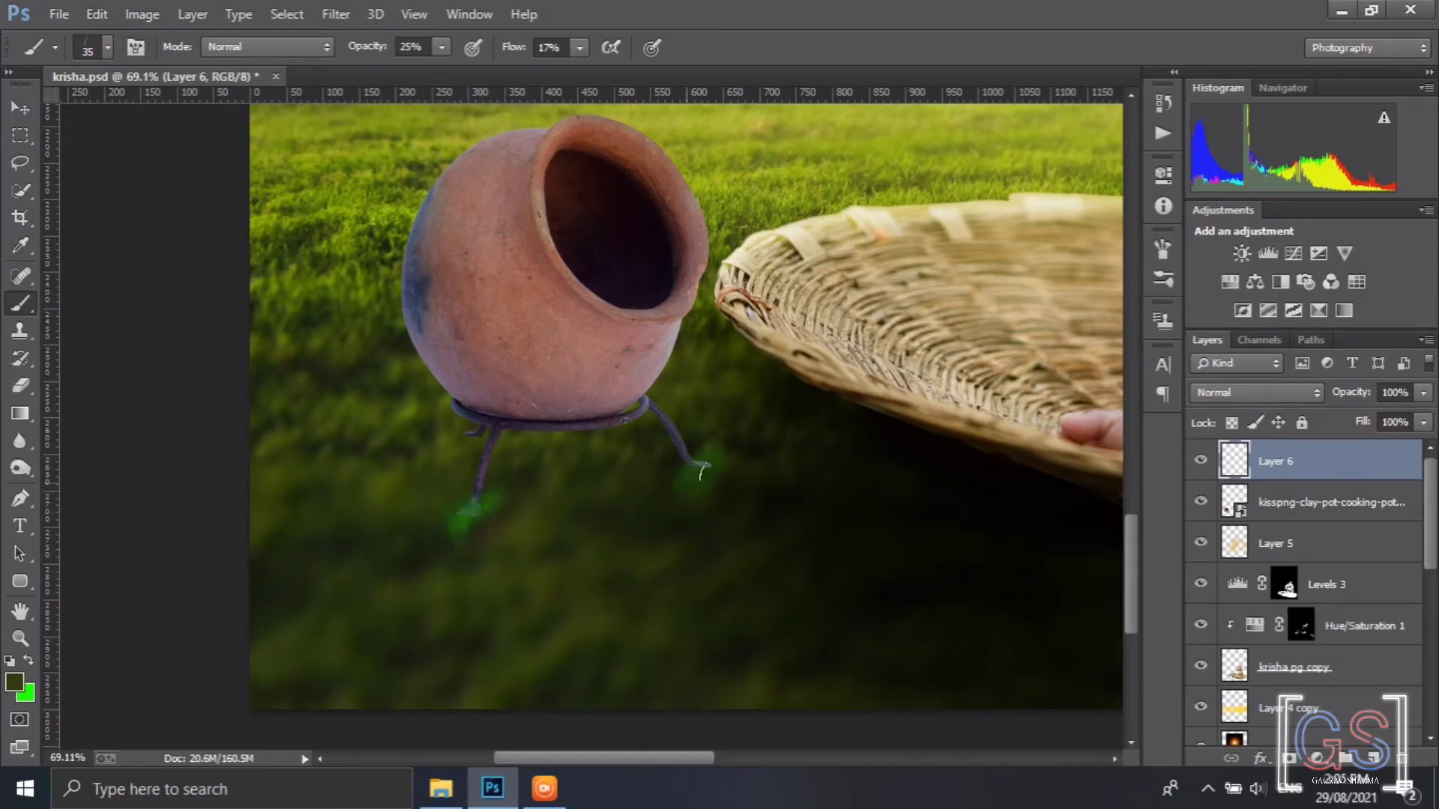
left_click(701, 471)
key("]")
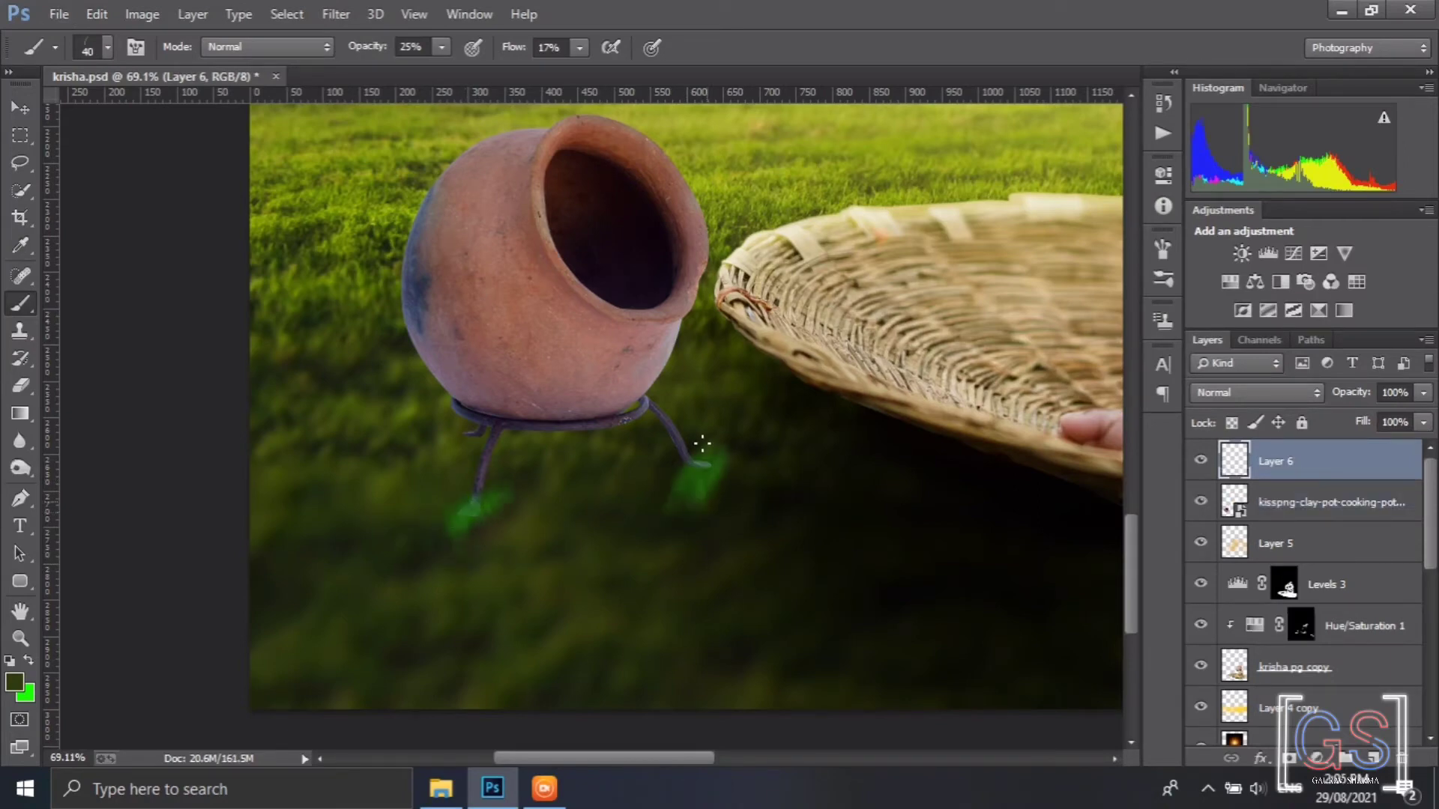
Apply a Gaussian Blur to the painted grass on Layer 6
left_click(334, 14)
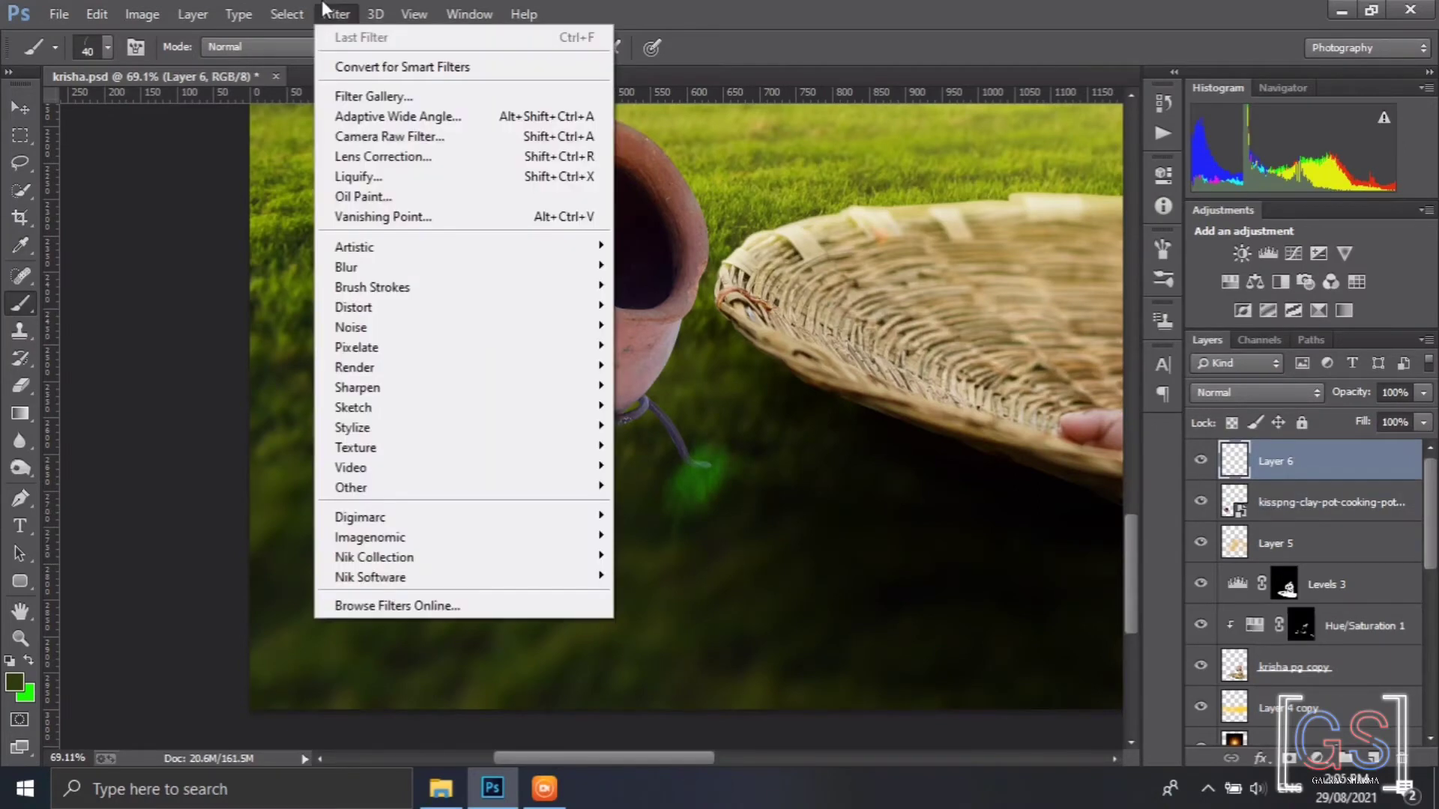
mouse_move(346, 267)
left_click(667, 417)
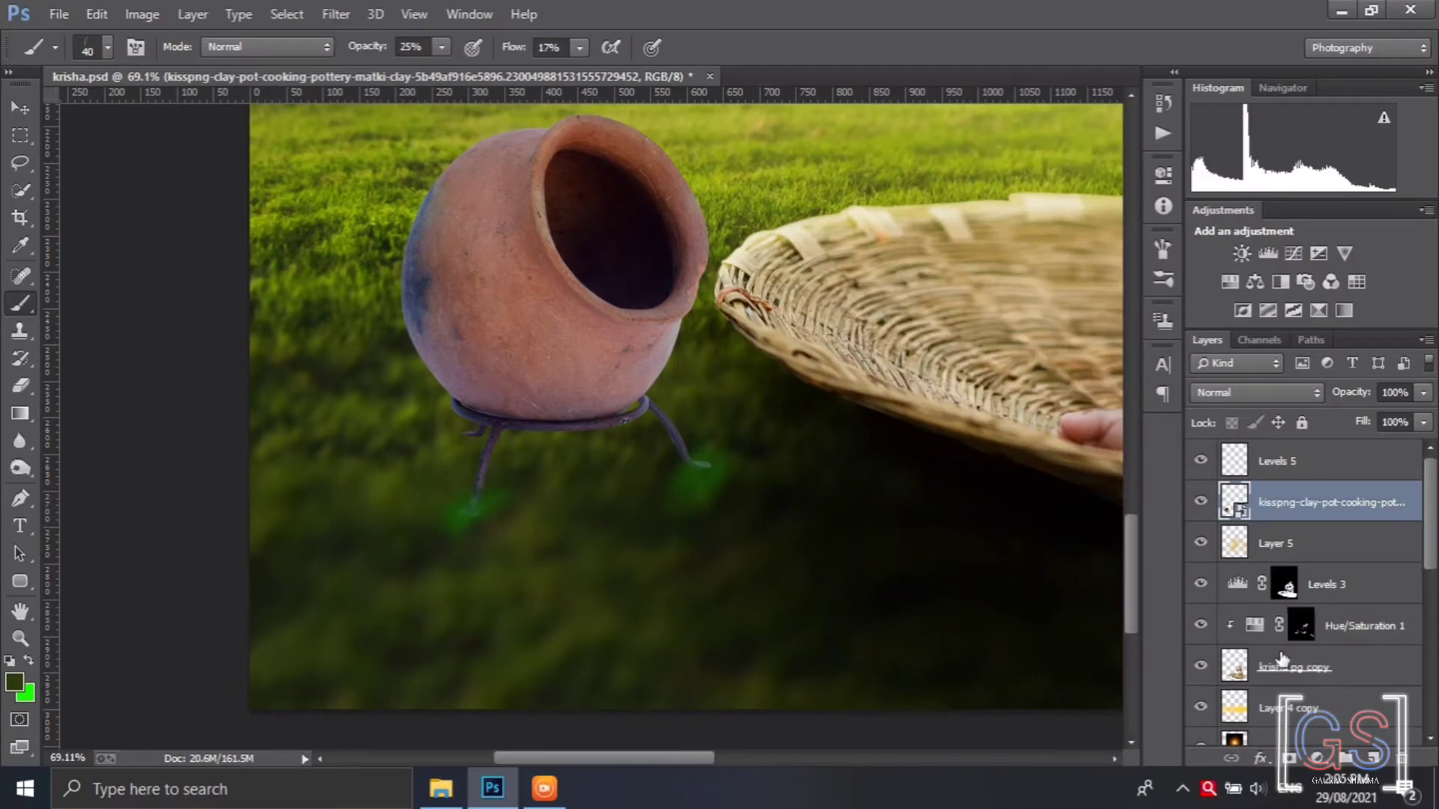
Add a mask to the clay pot layer and hide the tips of the stand's feet with a soft 60 px brush at 100% opacity and flow
left_click(1288, 759)
left_click(1163, 279)
left_click(867, 257)
left_click(1102, 182)
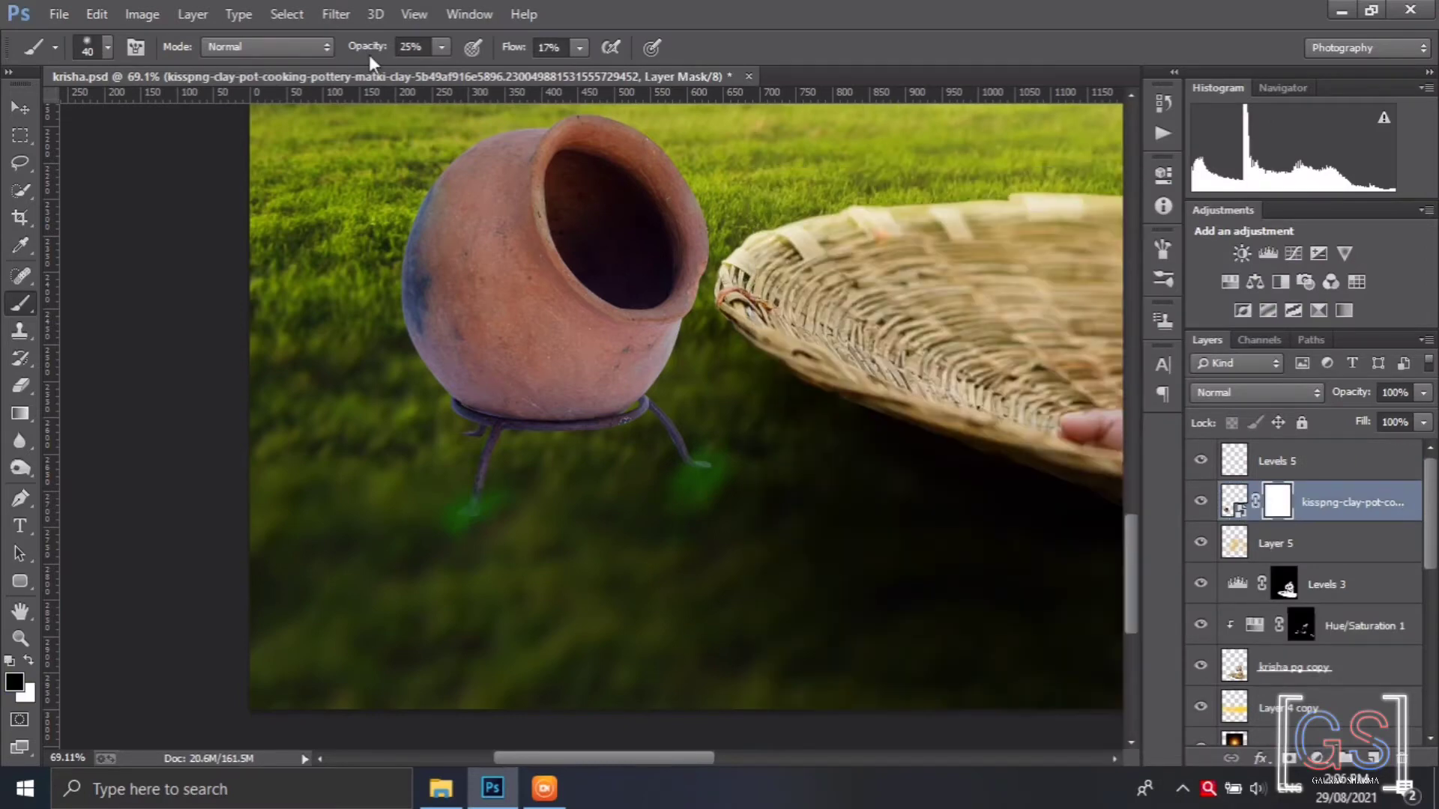
key("0")
key("shift+0")
key("bracketright")
key("bracketright")
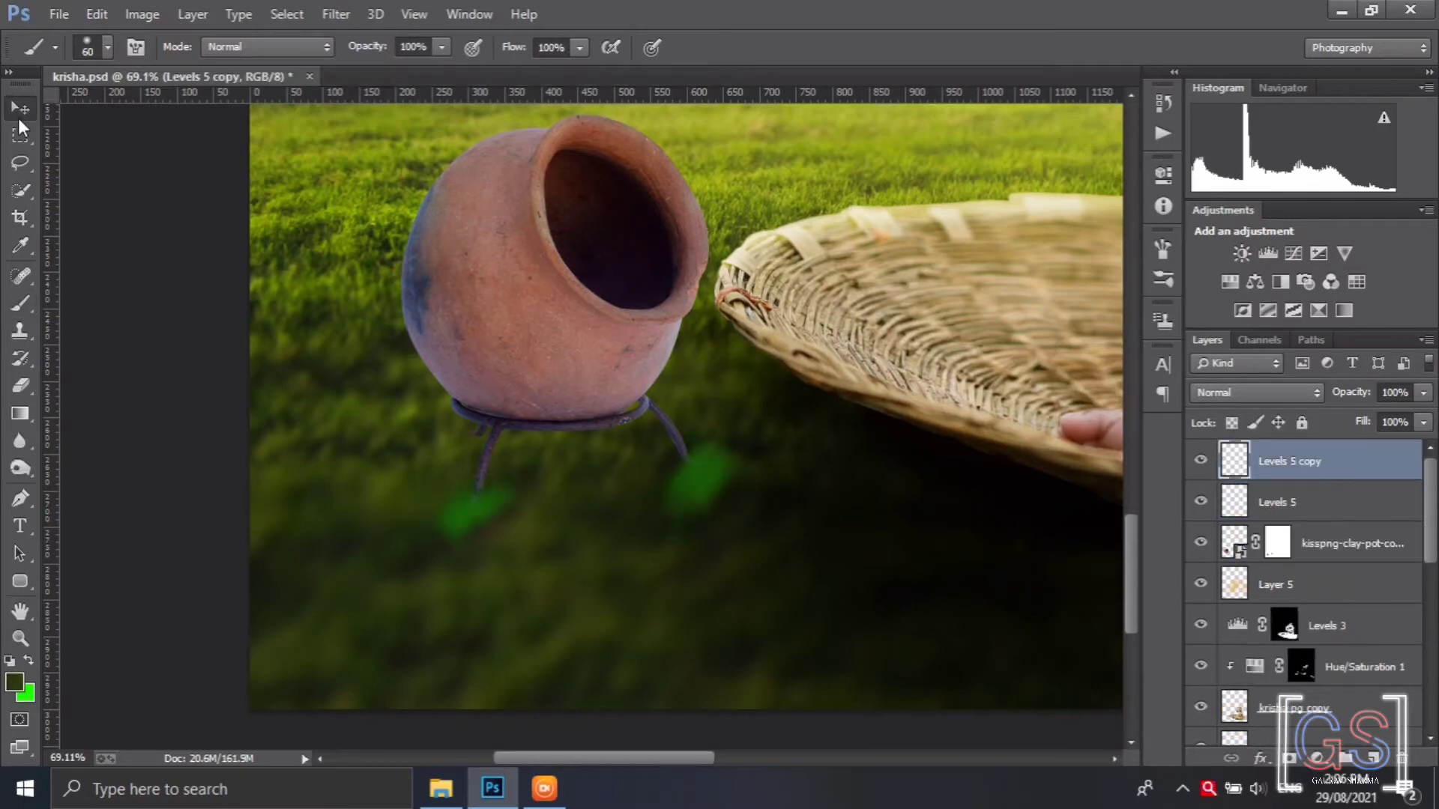
Move Levels 5 copy upward, then rotate and shrink it so its grass patch sits behind the stand's left leg
key("v")
left_click_drag(550, 514, 555, 454)
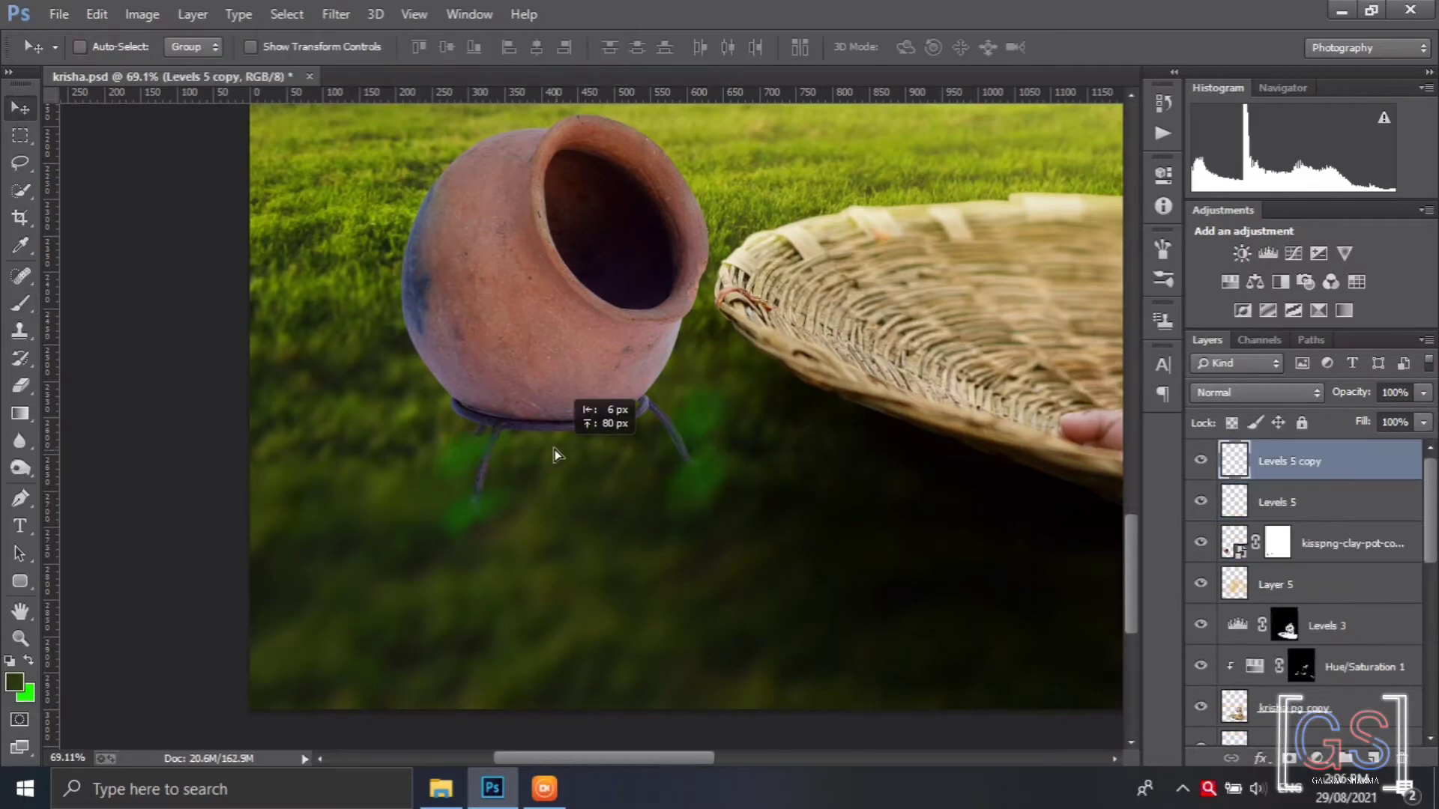
key("e")
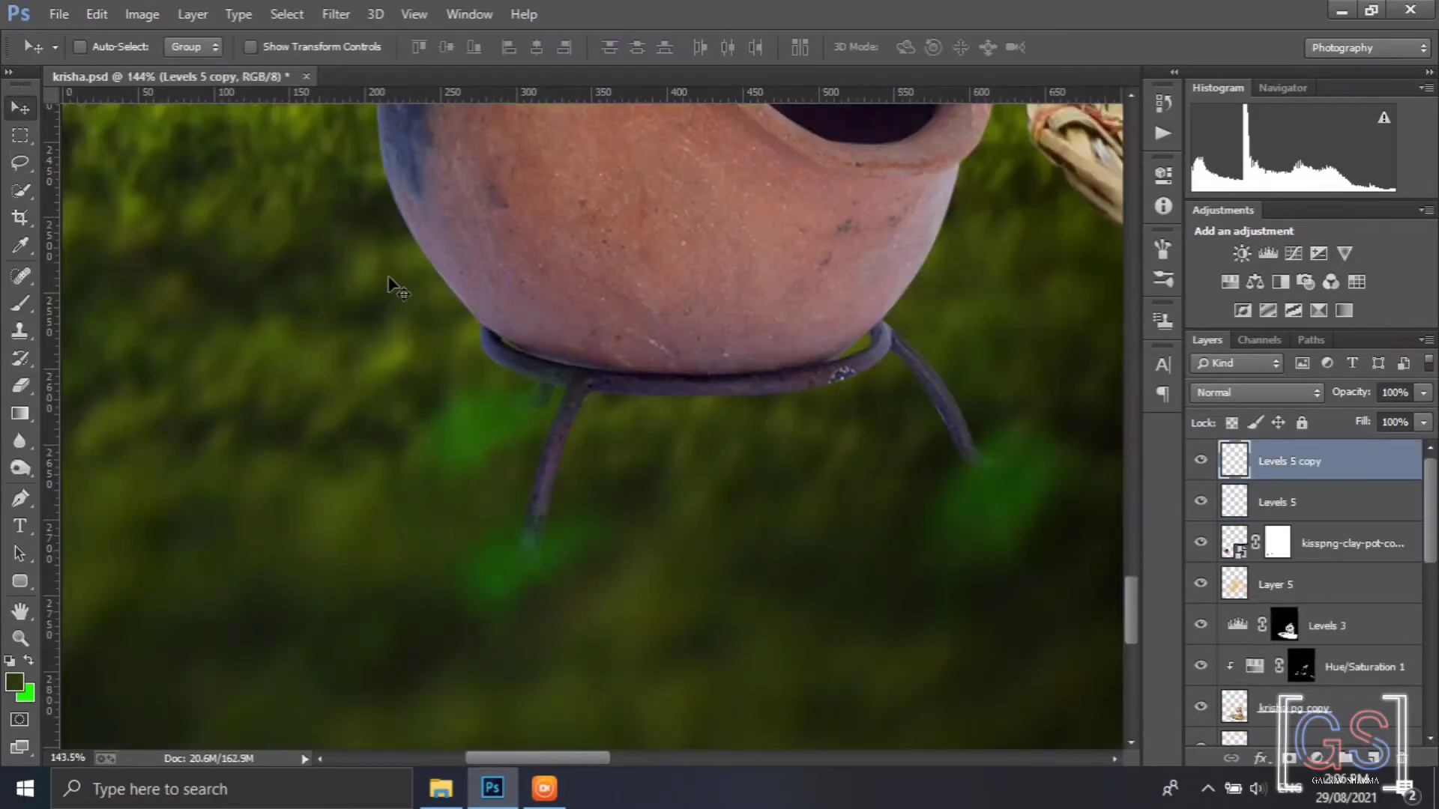
key("ctrl+t")
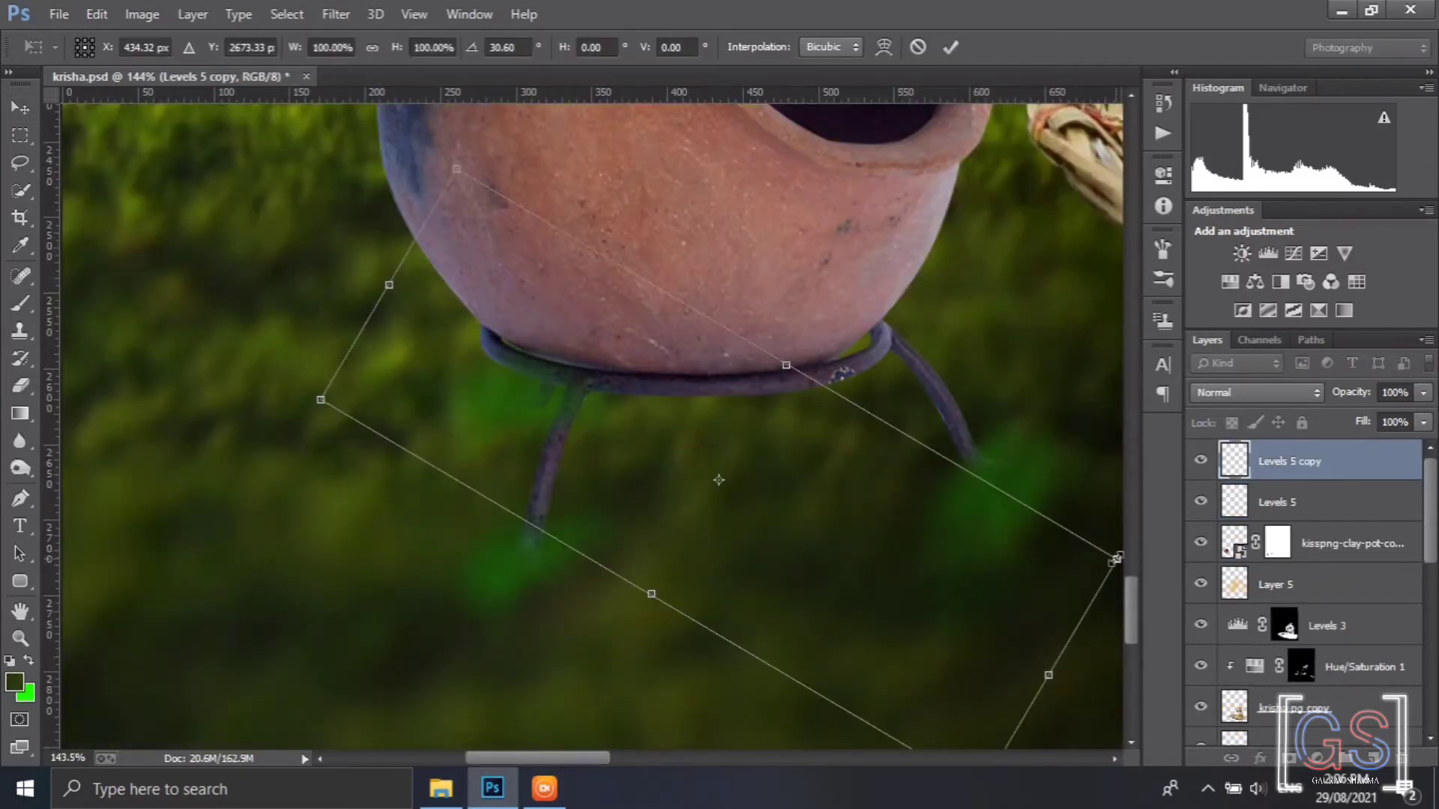
left_click_drag(1115, 559, 529, 263)
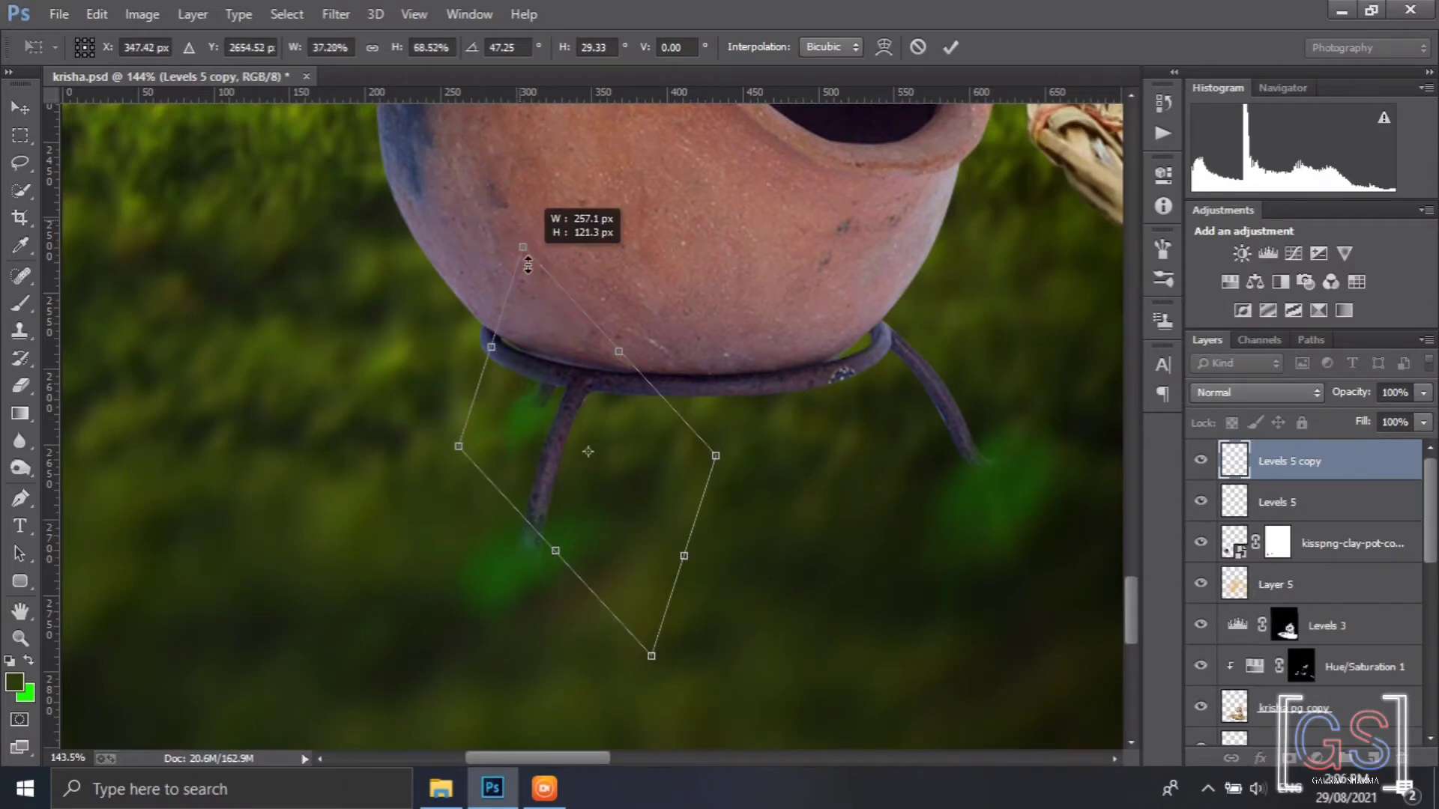
key("Return")
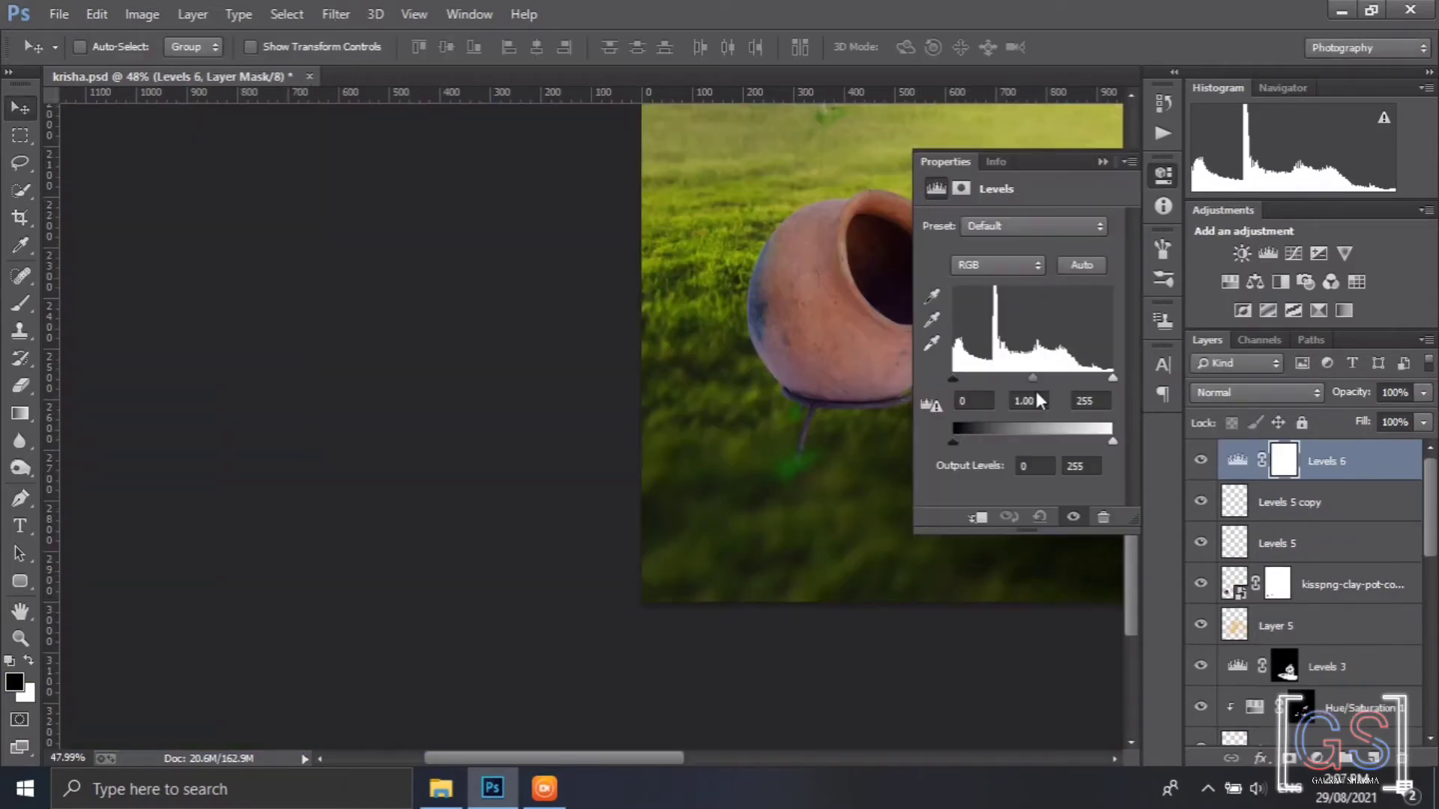
Try a clipped Levels adjustment on Levels 5 copy, discard it, and merge Levels 5 with Levels 5 copy
key("ctrl+alt+g")
left_click_drag(1034, 388, 1095, 378)
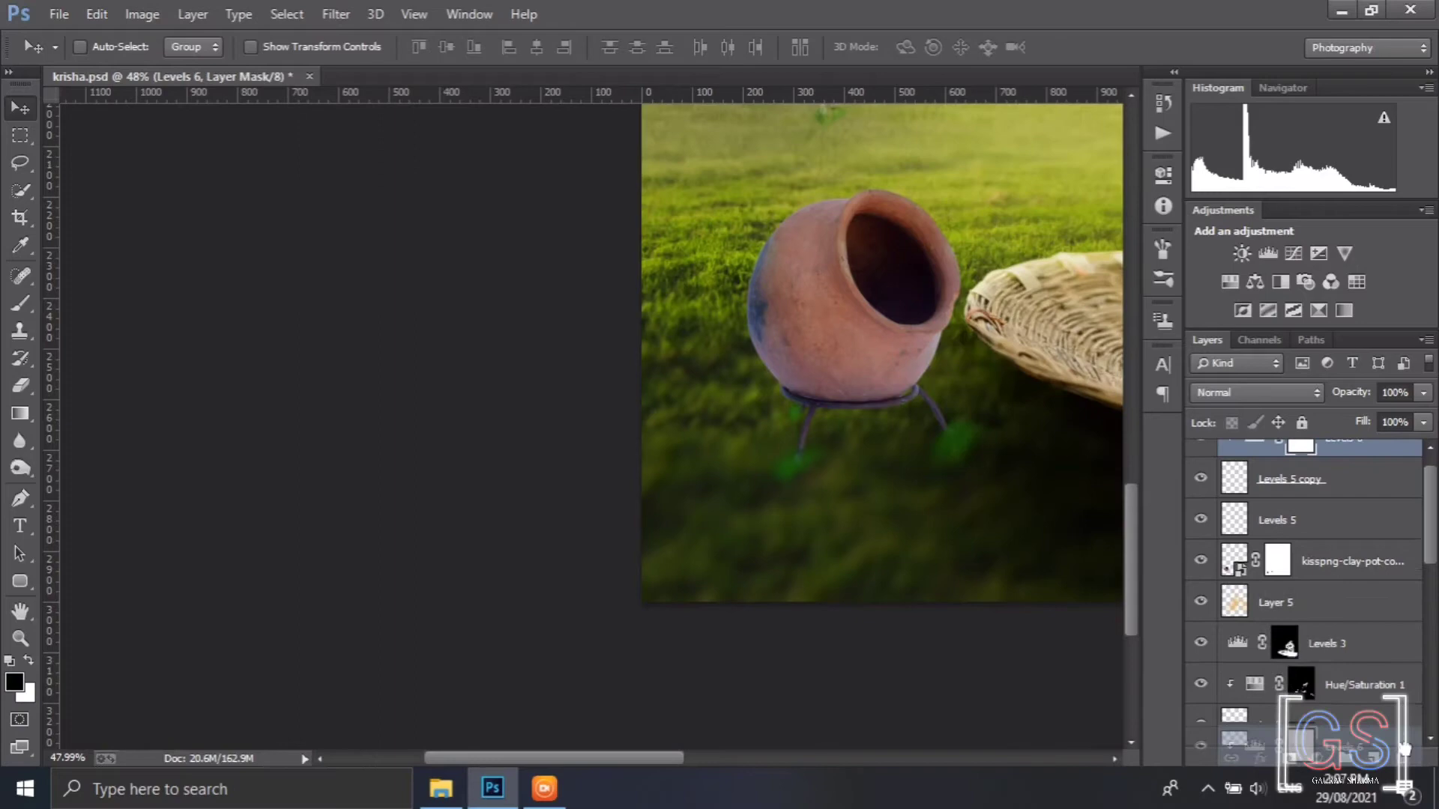
right_click(1323, 461)
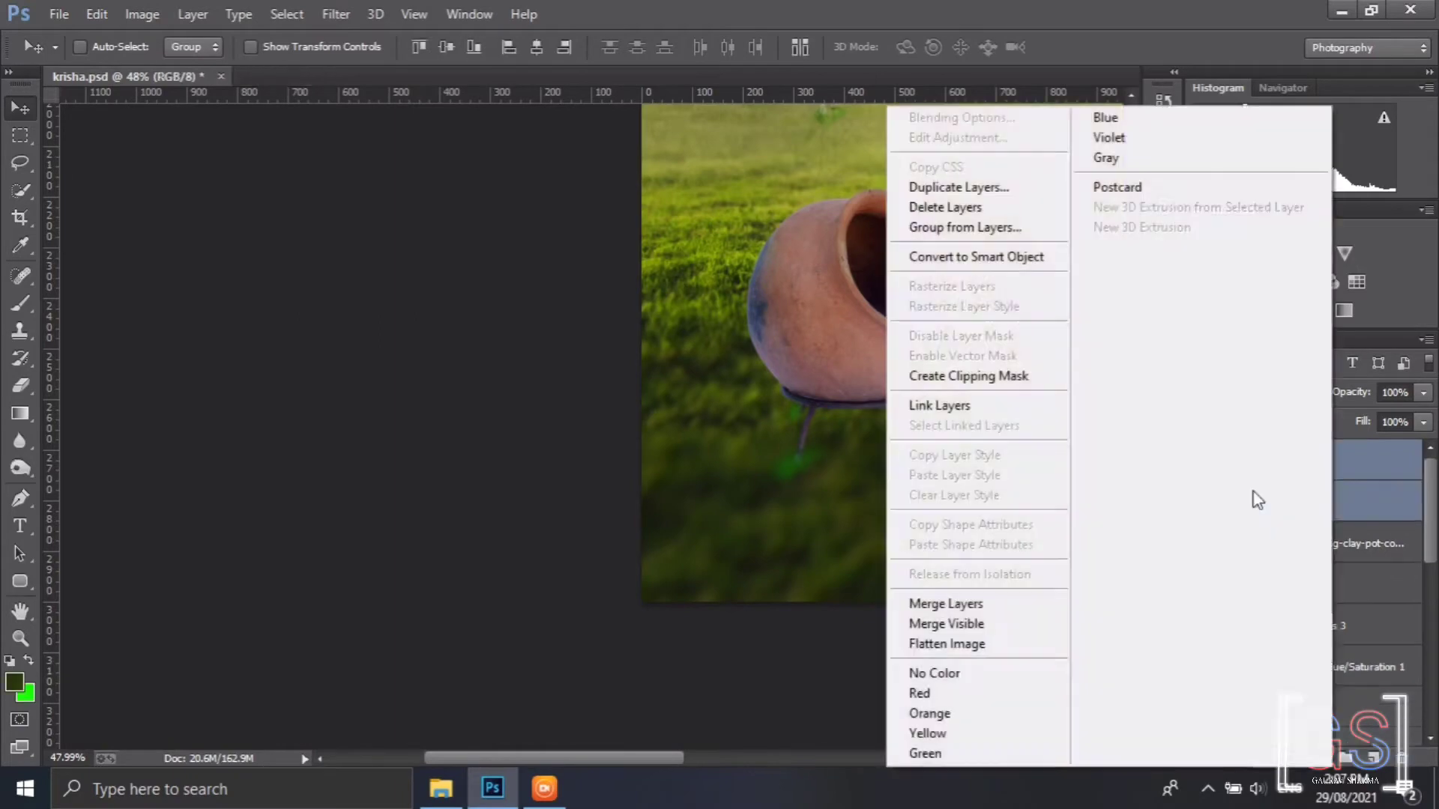
key("Escape")
Clip a Curves adjustment to Levels 5 copy and bend the curve downward to darken the painted grass
left_click(1294, 253)
left_click_drag(1025, 366, 1065, 376)
left_click(1104, 162)
double_click(1255, 460)
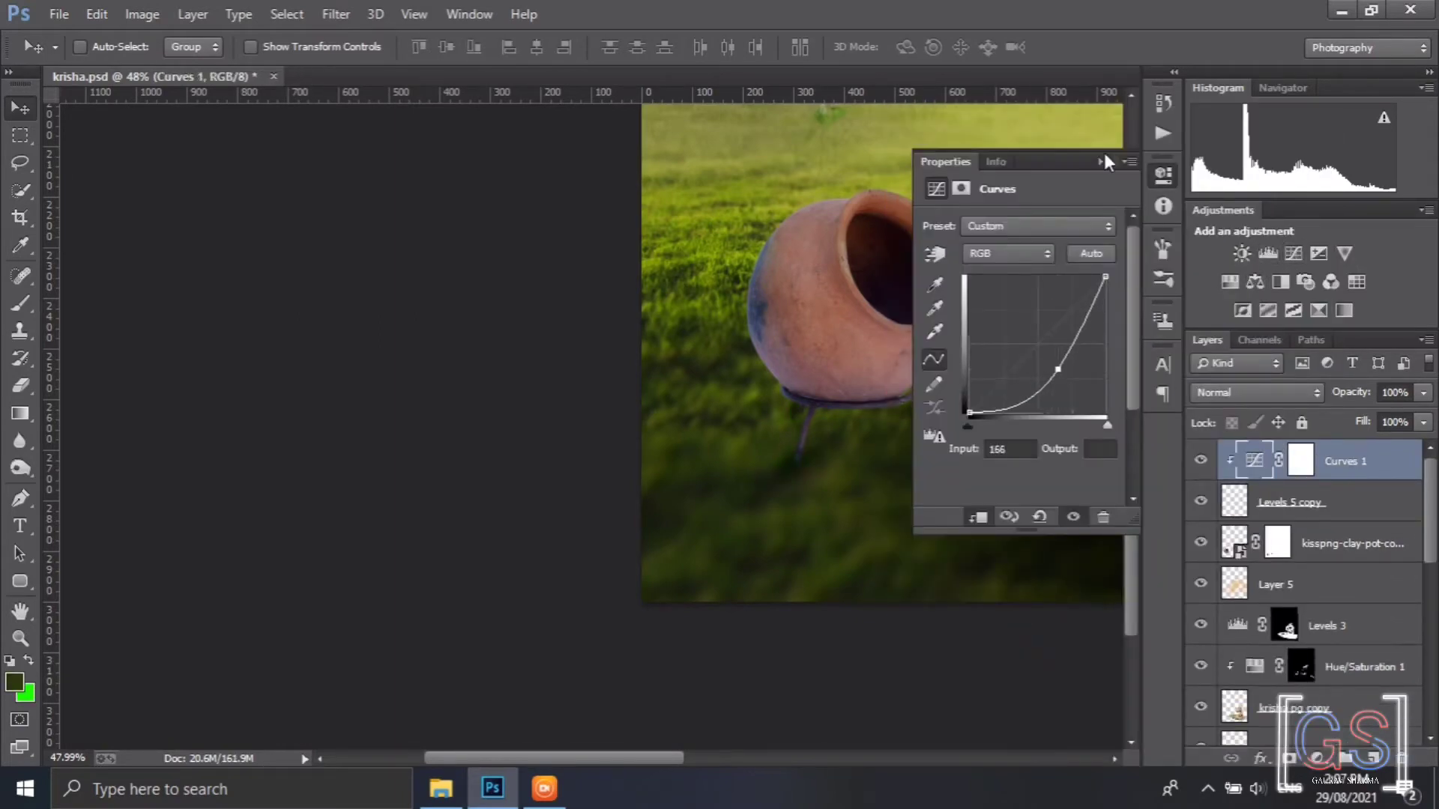
left_click(1104, 160)
scroll(978, 315, "down", 1)
left_click_drag(983, 437, 730, 625)
left_click(1237, 495)
left_click(1236, 495, "ctrl")
left_click(21, 305)
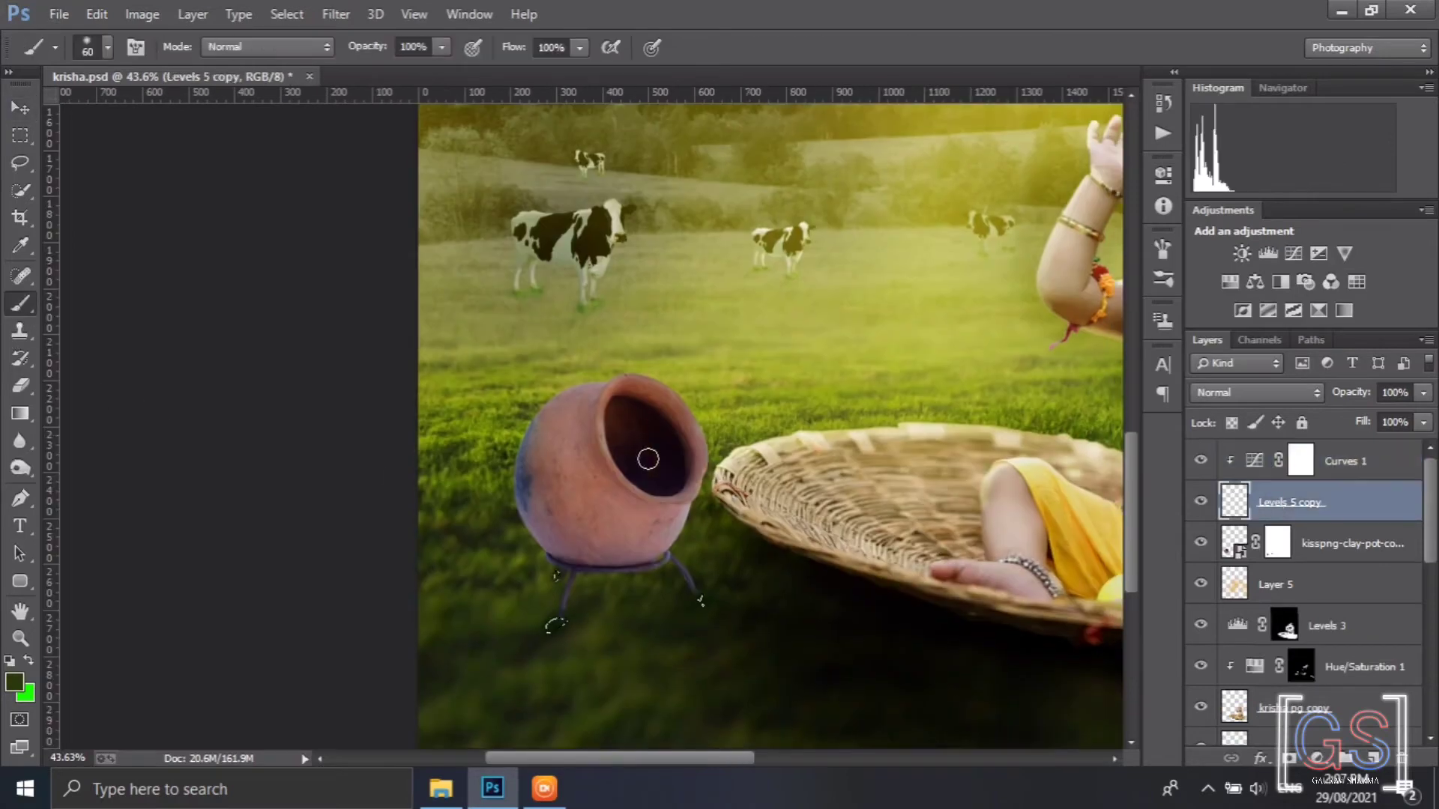
key("ctrl+d")
Convert the masked clay pot layer into a smart object and load the pot's outline as a selection
key("d")
left_click(1346, 534)
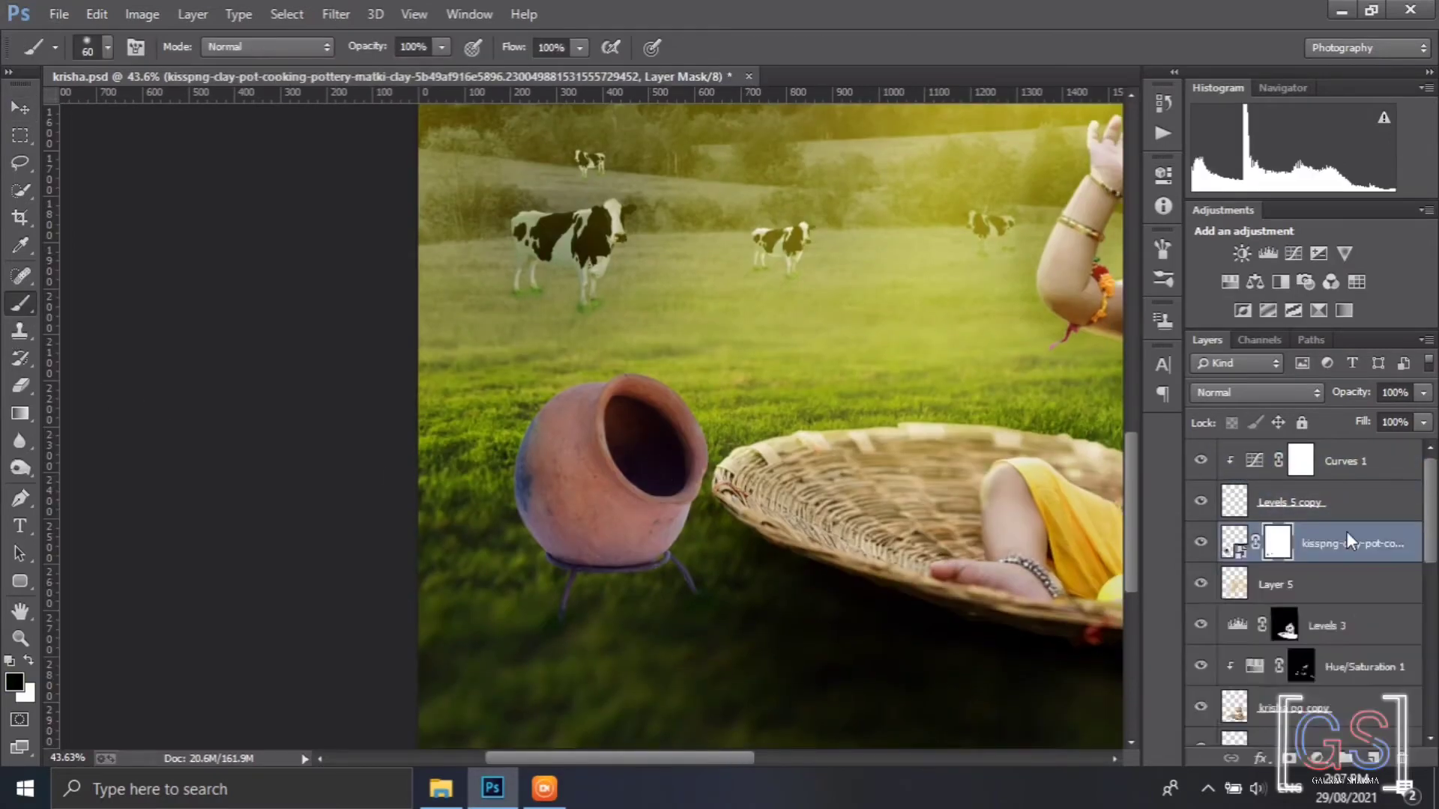
right_click(1347, 535)
left_click(1169, 255)
left_click(1229, 541, "ctrl")
Set the foreground colour to black and fill the pot-shaped selection on a new layer above the pot using an enlarged brush
left_click(14, 682)
left_click_drag(989, 357, 930, 452)
left_click(1409, 174)
key("bracketright")
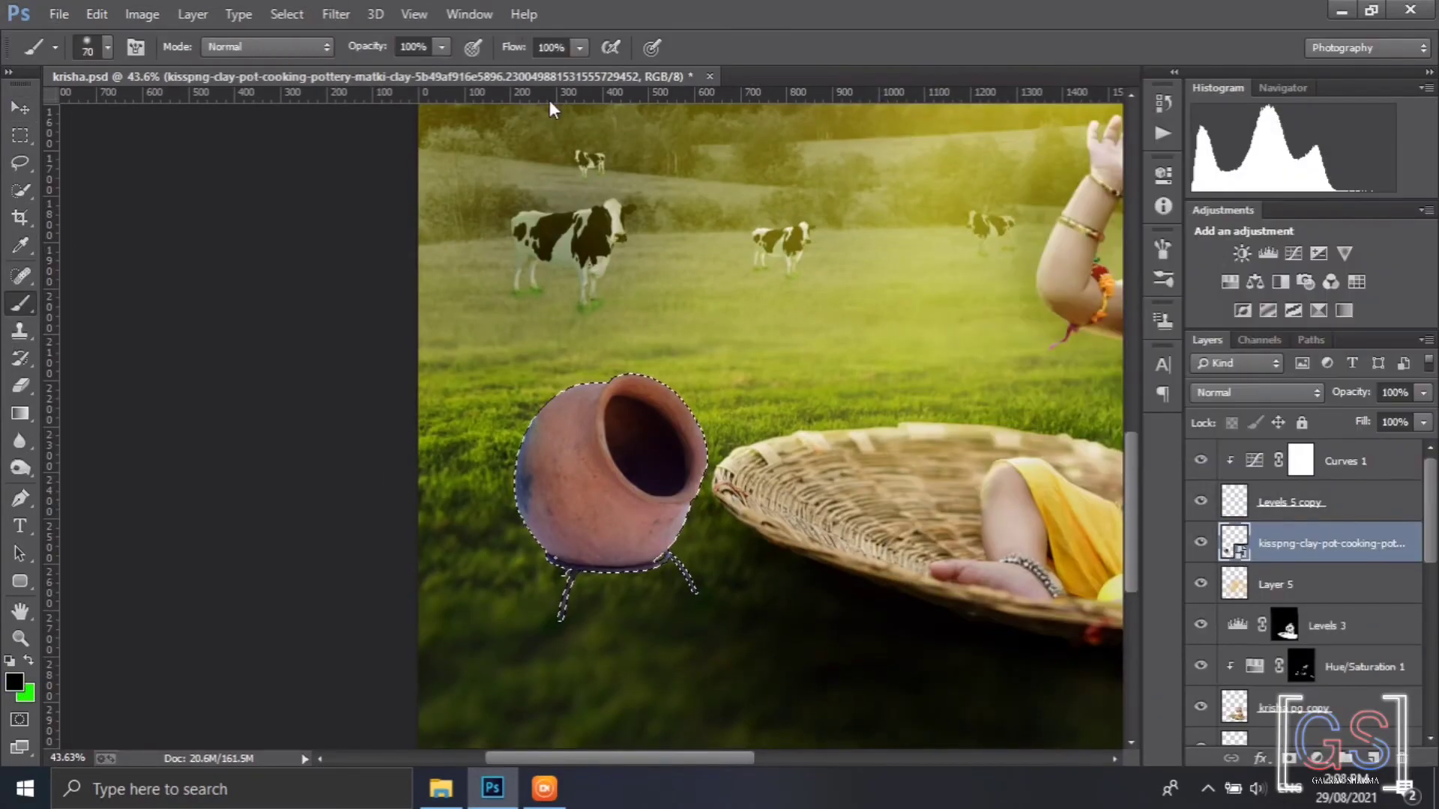
left_click(621, 371)
left_click(717, 321)
left_click(1375, 760)
key("bracketright")
key("bracketright")
key("bracketright")
key("bracketright")
key("bracketright")
key("bracketright")
key("bracketright")
key("bracketright")
key("bracketright")
key("bracketright")
key("bracketright")
key("bracketright")
key("bracketright")
key("bracketright")
key("bracketright")
key("bracketright")
key("bracketright")
key("bracketright")
left_click_drag(644, 465, 592, 502)
Flip the black pot silhouette, rotate it to about -135°, and place it below the stand as a cast shadow
left_click(21, 109)
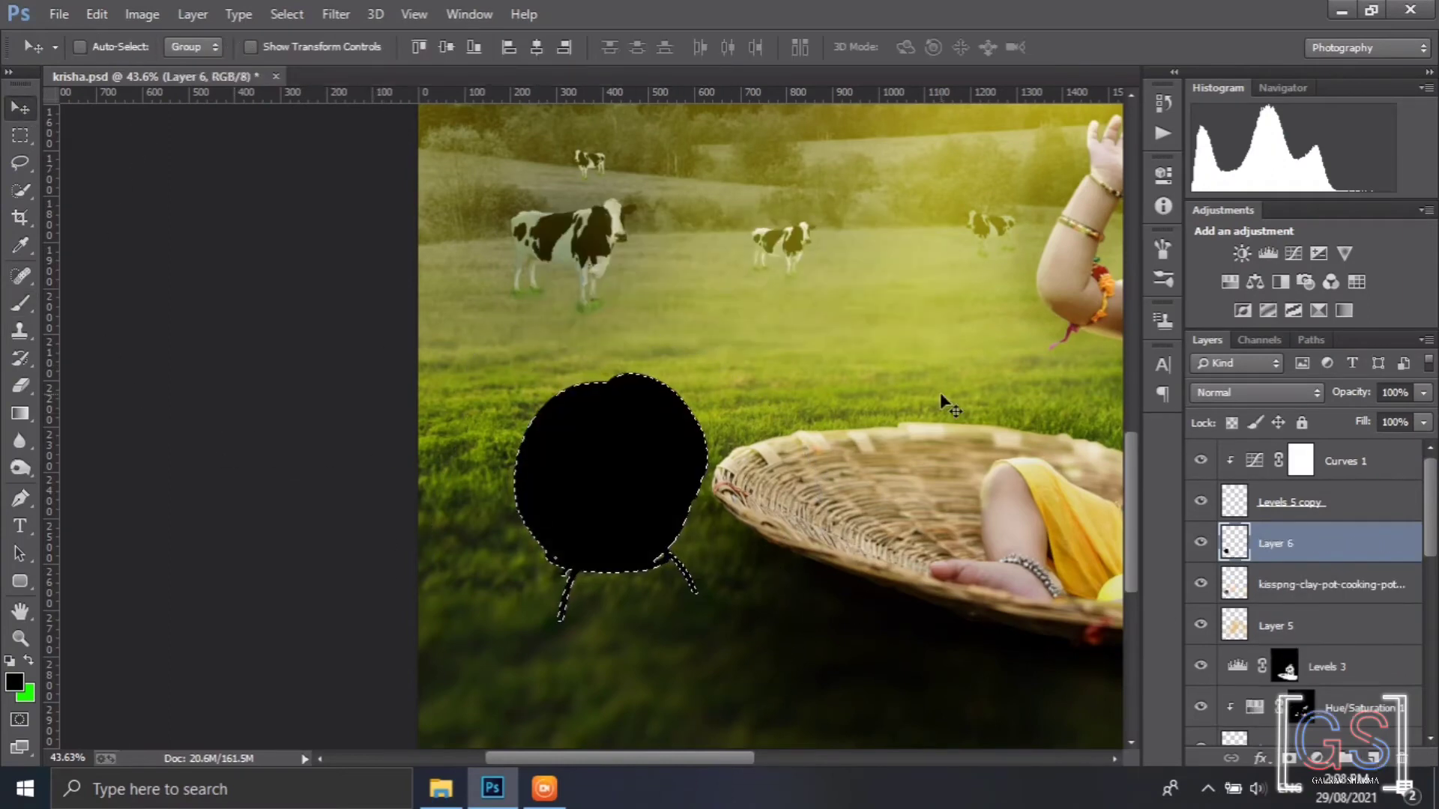
key("ctrl+t")
right_click(639, 446)
left_click(675, 418)
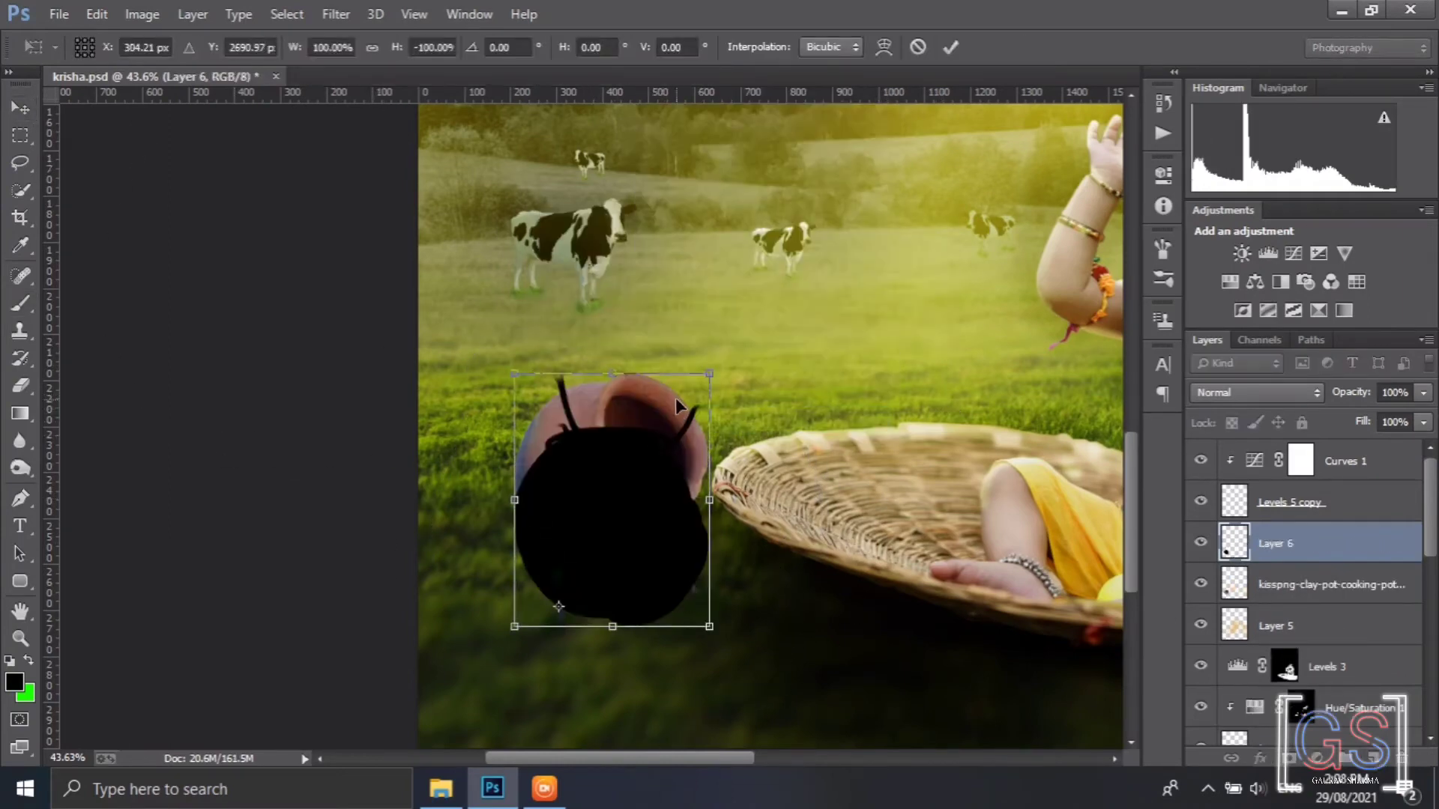
left_click_drag(705, 450, 694, 664)
mouse_move(738, 475)
left_mouse_down()
mouse_move(822, 575)
mouse_move(746, 484)
left_mouse_up()
right_click(660, 652)
left_click(701, 618)
left_click_drag(666, 657, 678, 622)
left_click_drag(785, 517, 803, 624)
left_click_drag(652, 660, 677, 644)
scroll(786, 569, "down", 2)
left_click_drag(716, 593, 711, 579)
left_click_drag(781, 541, 770, 591)
mouse_move(686, 555)
left_mouse_down()
mouse_move(664, 533)
mouse_move(689, 540)
left_mouse_up()
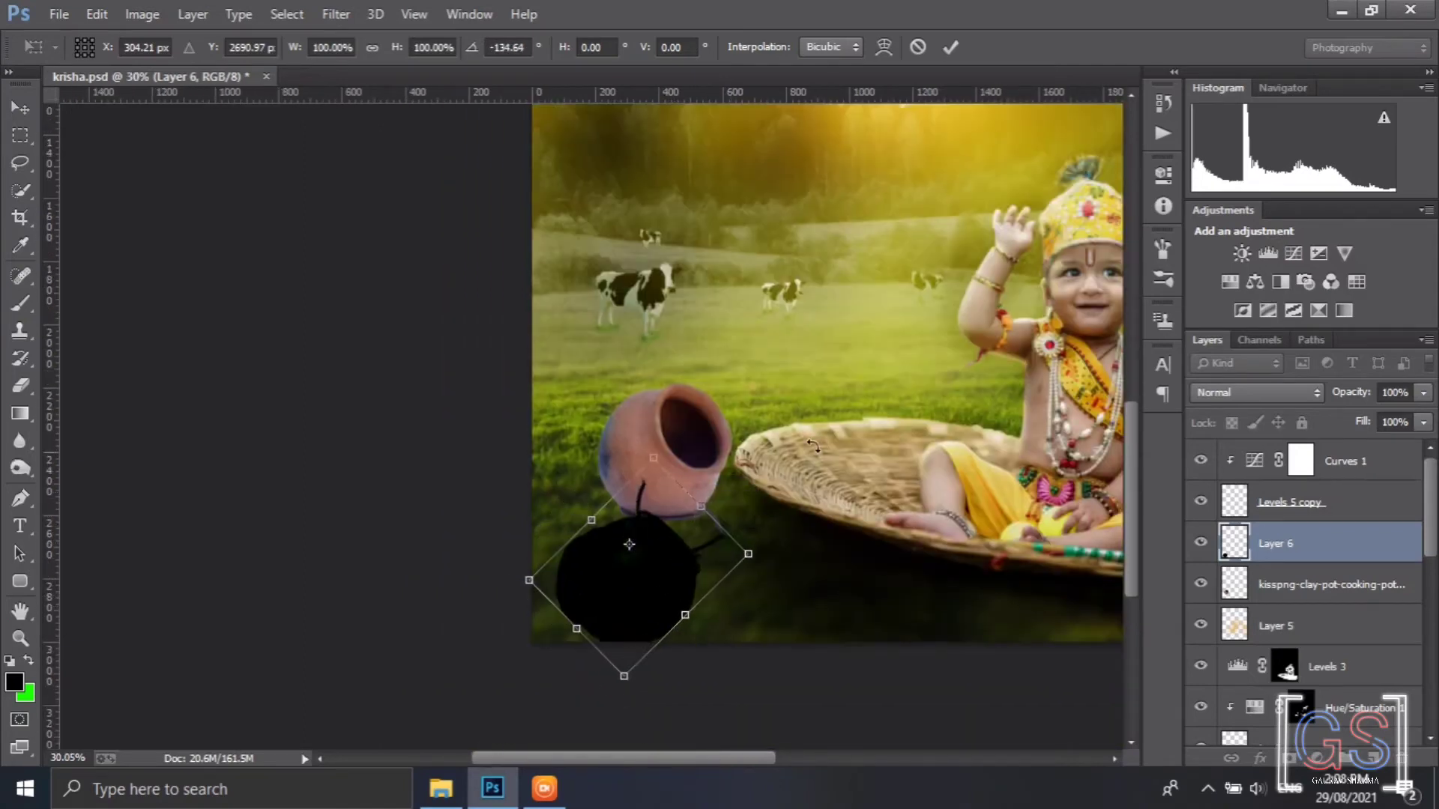
left_click(22, 116)
Place Layer 6 beneath the clay pot layer, nudge the shadow closer to the stand's feet, and set its opacity to 49%
key("ctrl+bracketleft")
key("5")
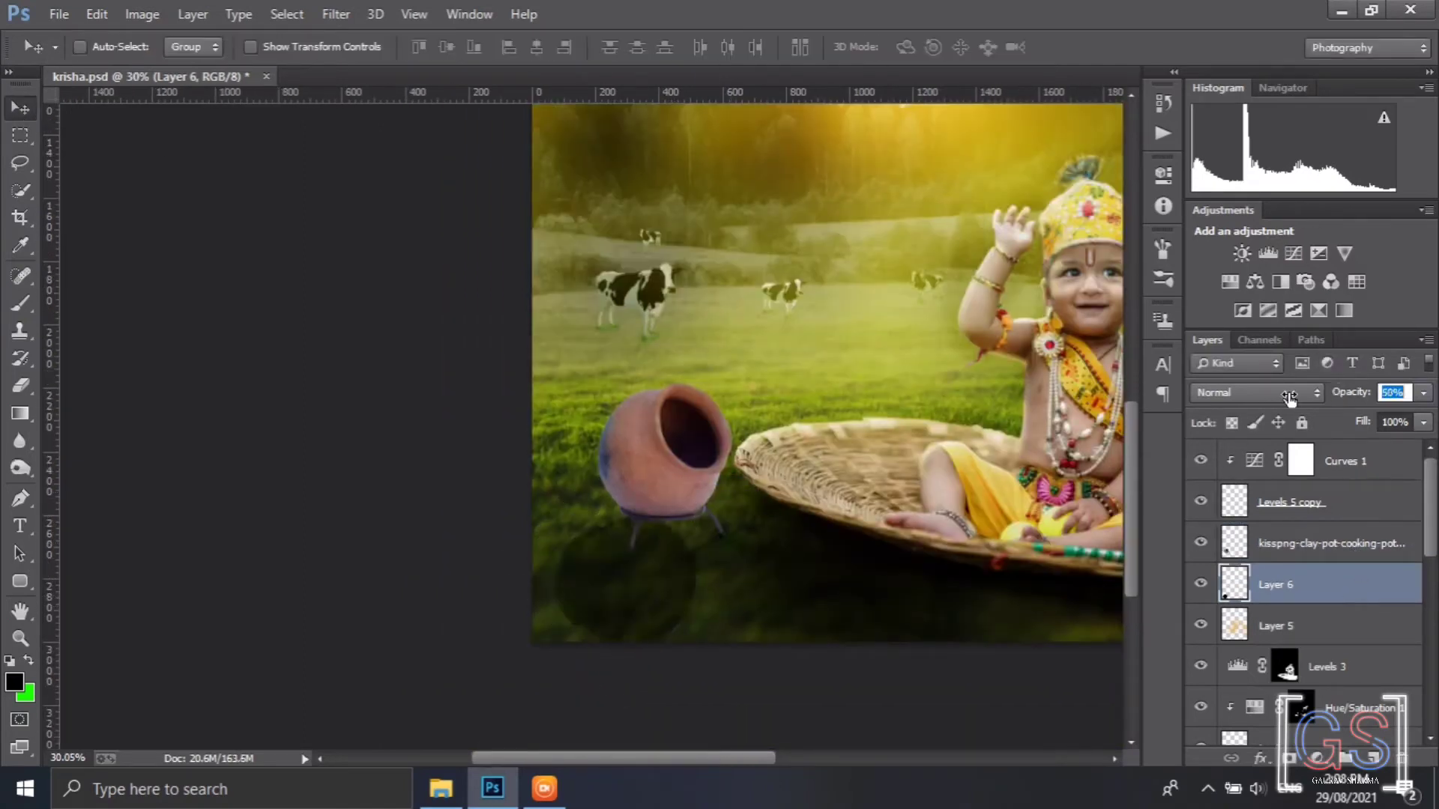
key("ctrl+t")
mouse_move(720, 576)
left_mouse_down()
mouse_move(711, 563)
mouse_move(725, 565)
left_mouse_up()
left_click(21, 109)
left_click(650, 311)
left_click_drag(1356, 398, 1346, 397)
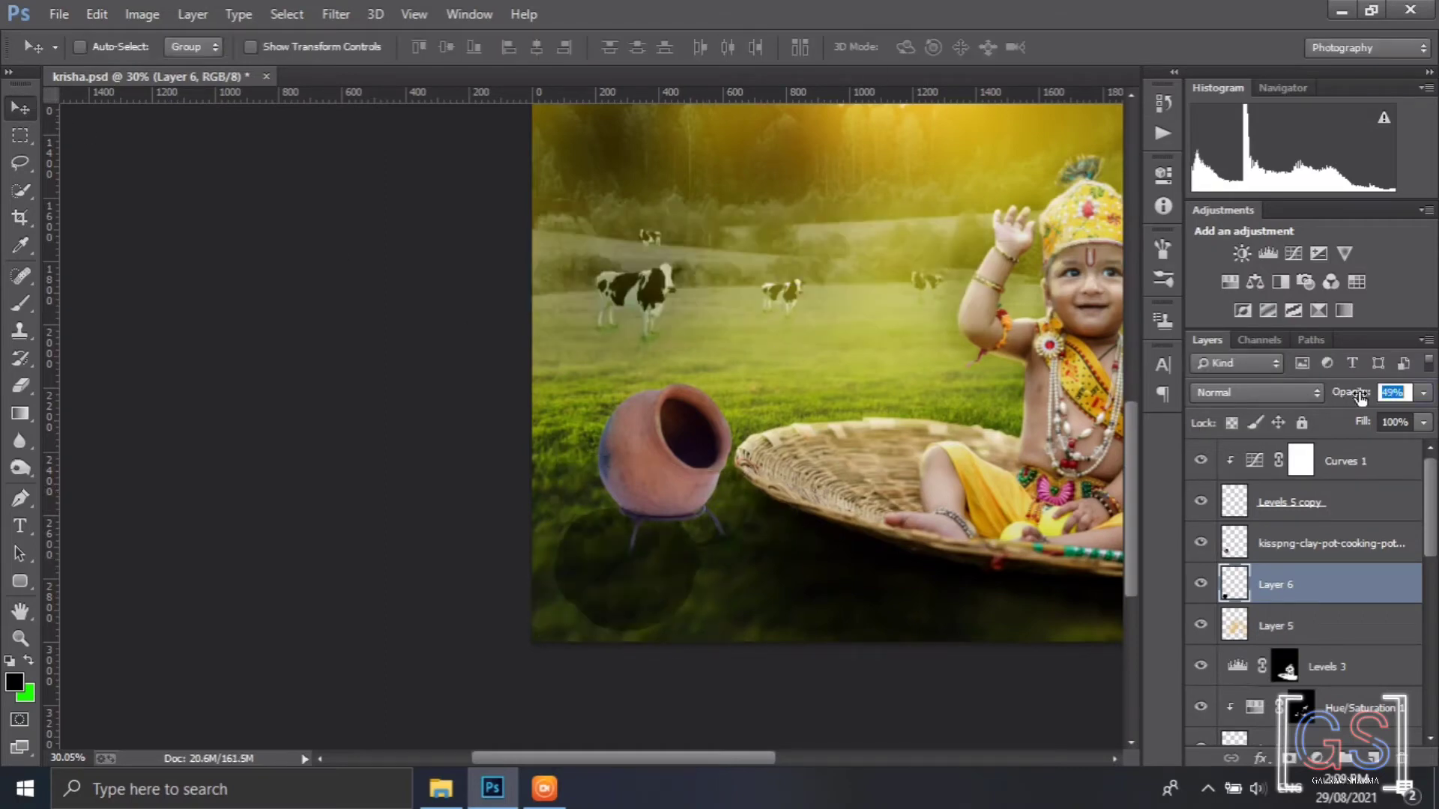
Try fading the lower end of the shadow with a gradient on a new Layer 6 mask and raise its opacity to 67%
left_click(1288, 758)
key("g")
left_click_drag(571, 608, 639, 547)
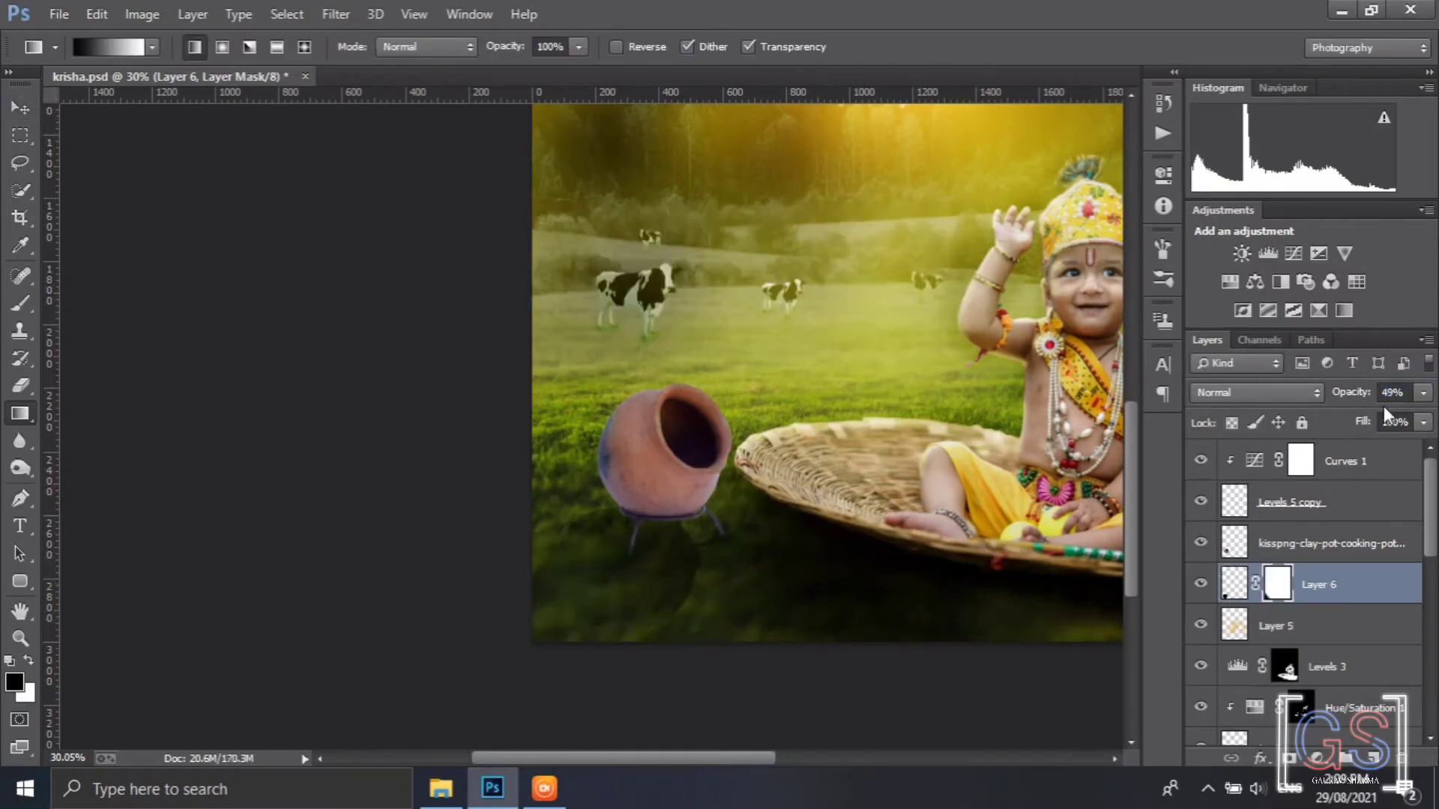
mouse_move(1355, 398)
left_mouse_down()
mouse_move(1339, 399)
mouse_move(1376, 389)
left_mouse_up()
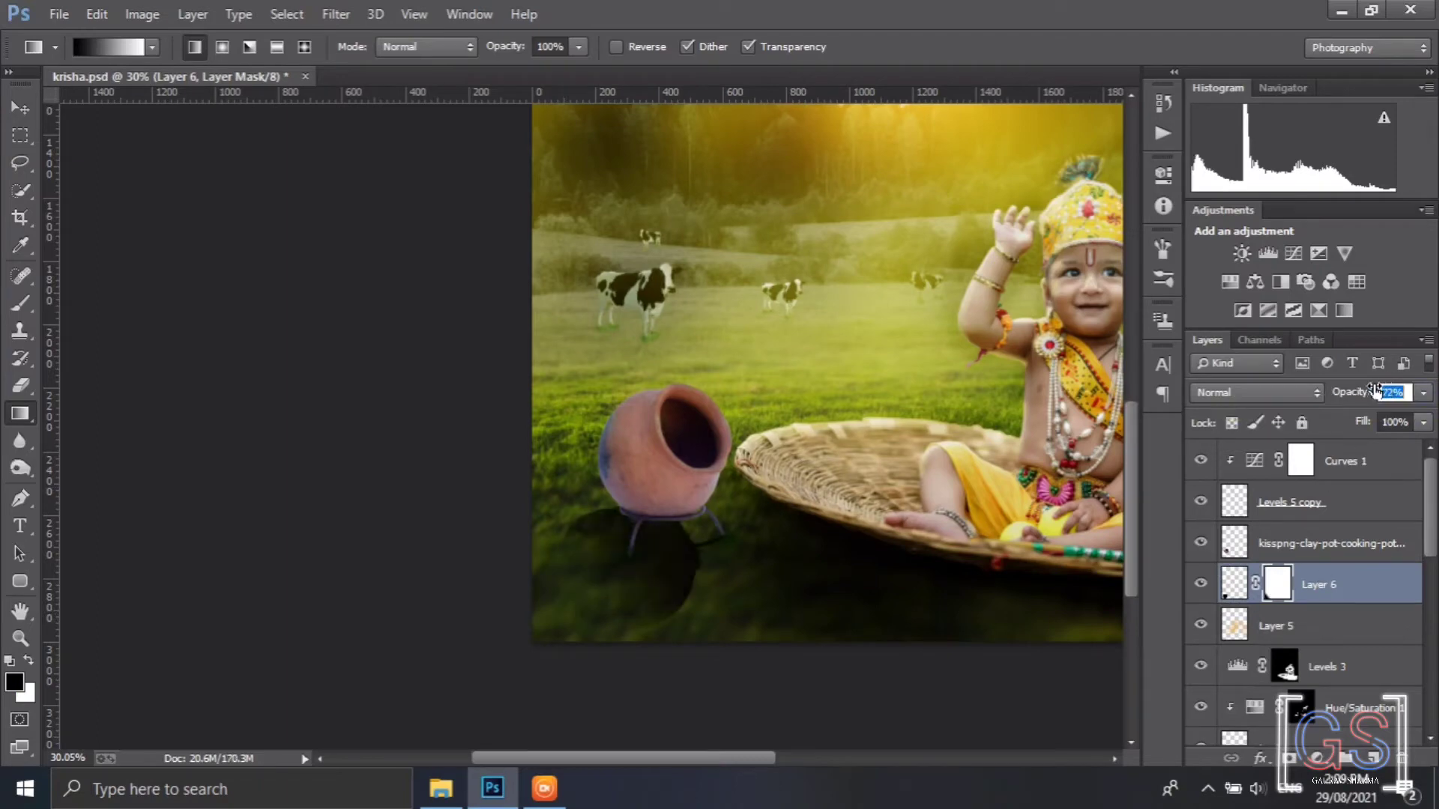
key("ctrl+t")
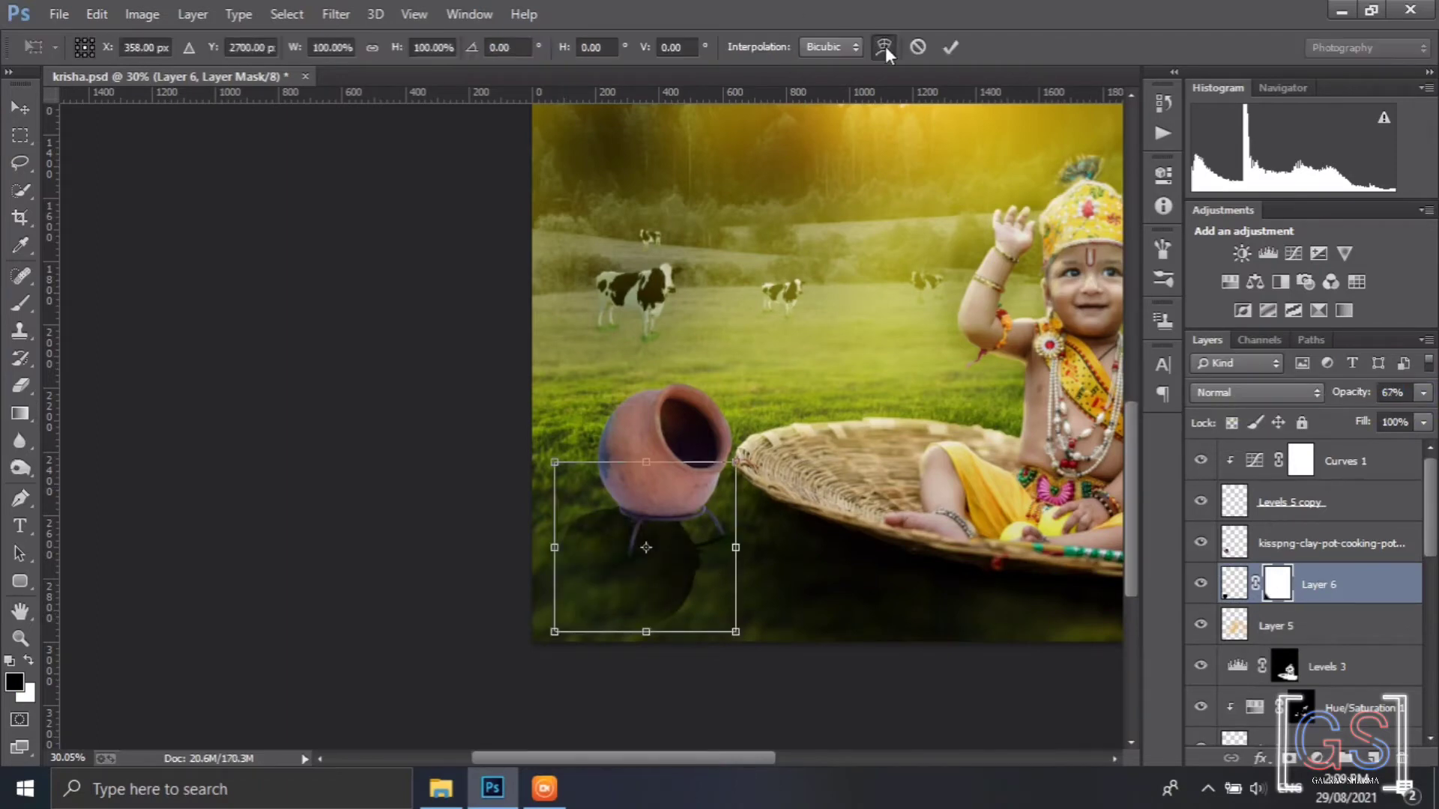
left_click(885, 48)
left_click_drag(736, 633, 757, 636)
key("ctrl+z")
left_click_drag(554, 633, 551, 654)
left_click_drag(638, 575, 752, 595)
key("ctrl+z")
left_click(952, 49)
Warp the Layer 6 shadow, pulling its upper-left and lower-right corners inward and pushing its body down toward the left
key("ctrl+t")
right_click(620, 545)
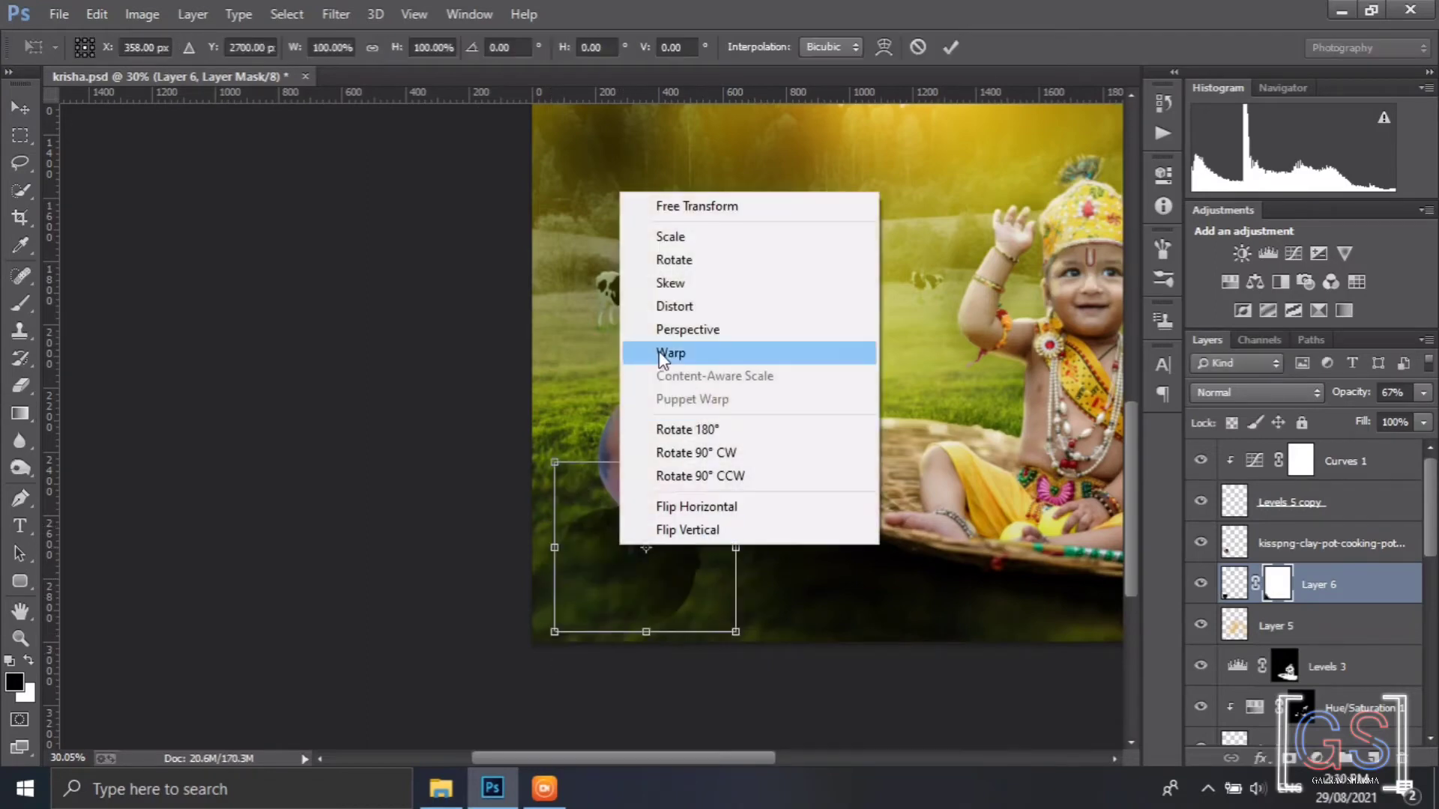
left_click(669, 353)
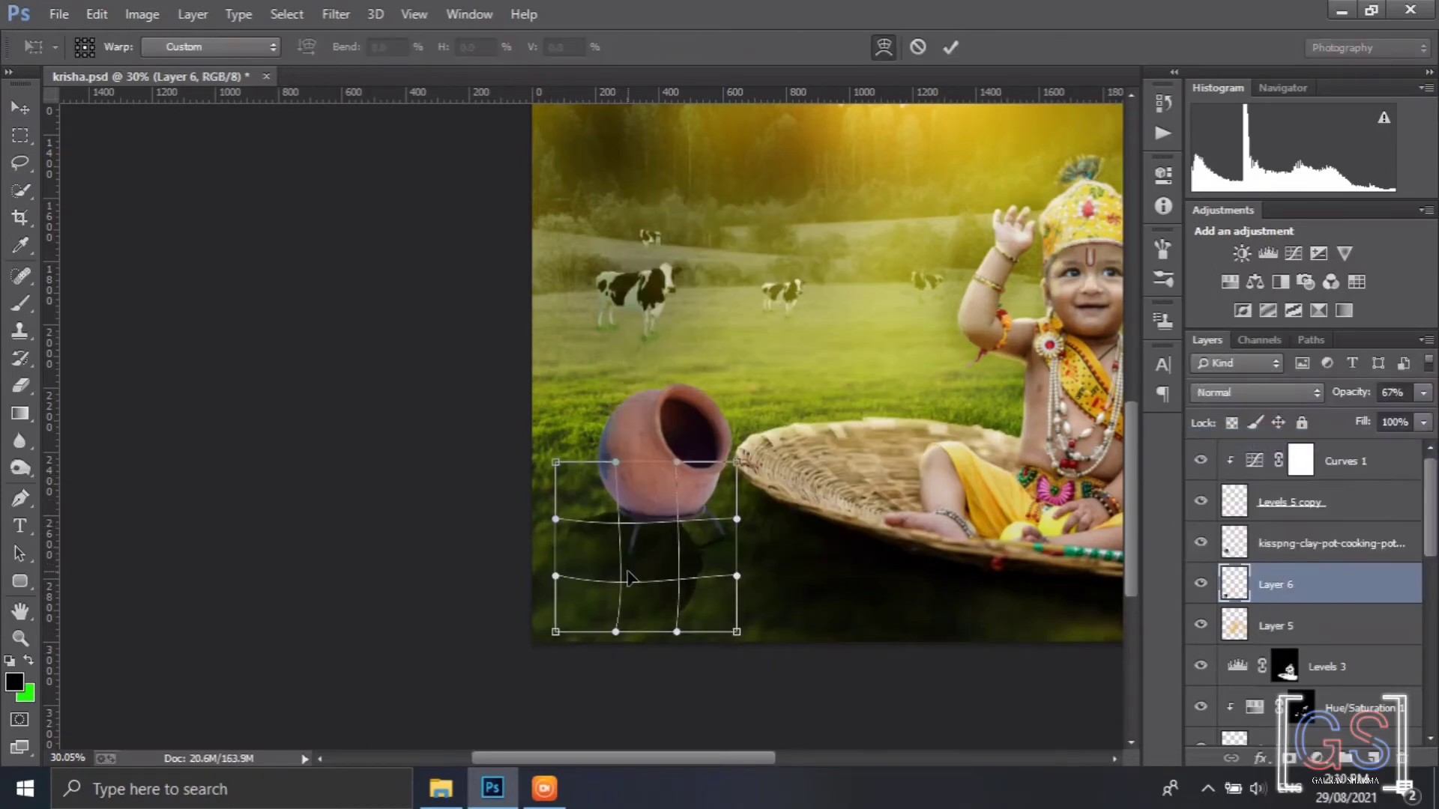
left_click_drag(554, 451, 571, 533)
left_click_drag(738, 631, 647, 630)
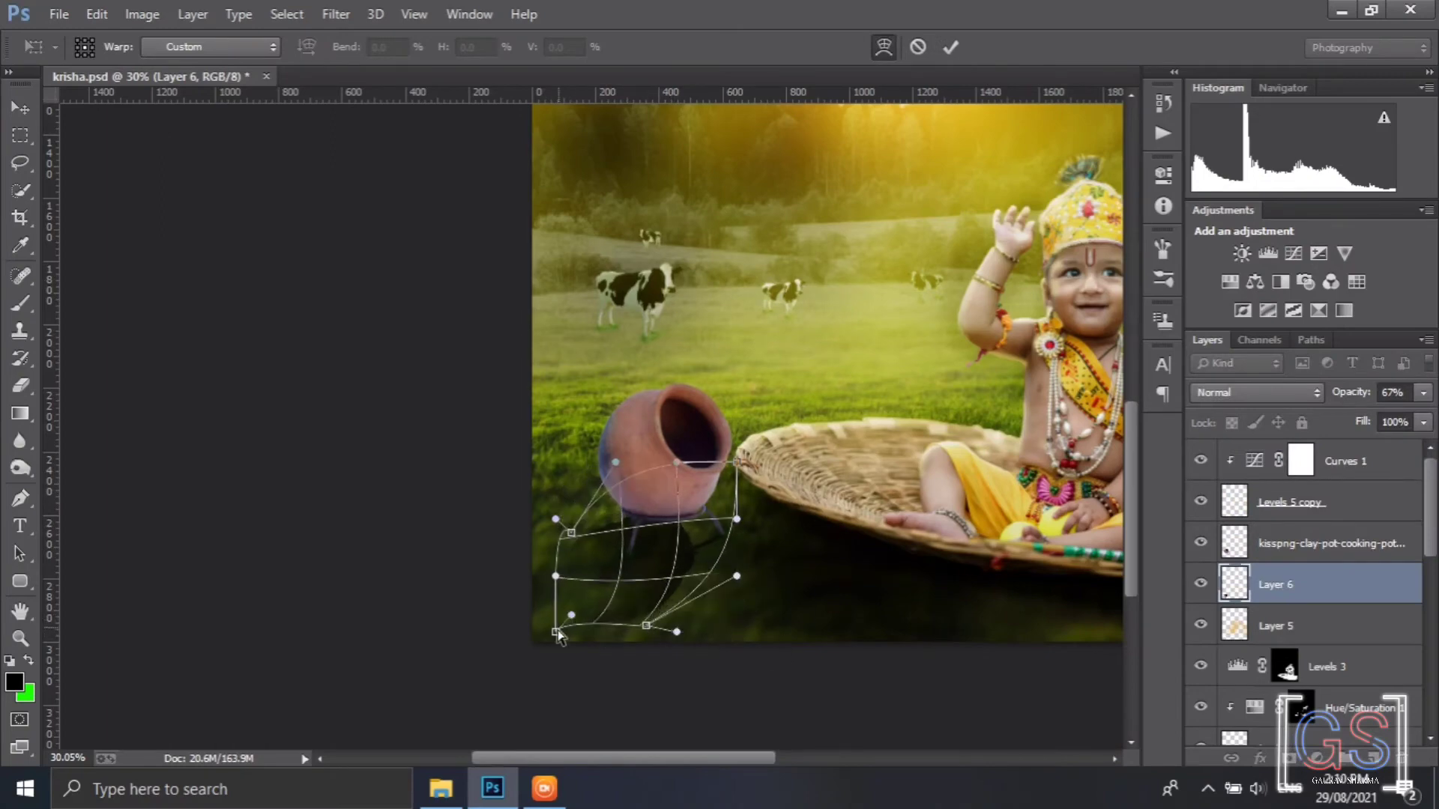
left_click_drag(556, 633, 562, 613)
left_click_drag(651, 556, 634, 572)
left_click_drag(640, 523, 627, 532)
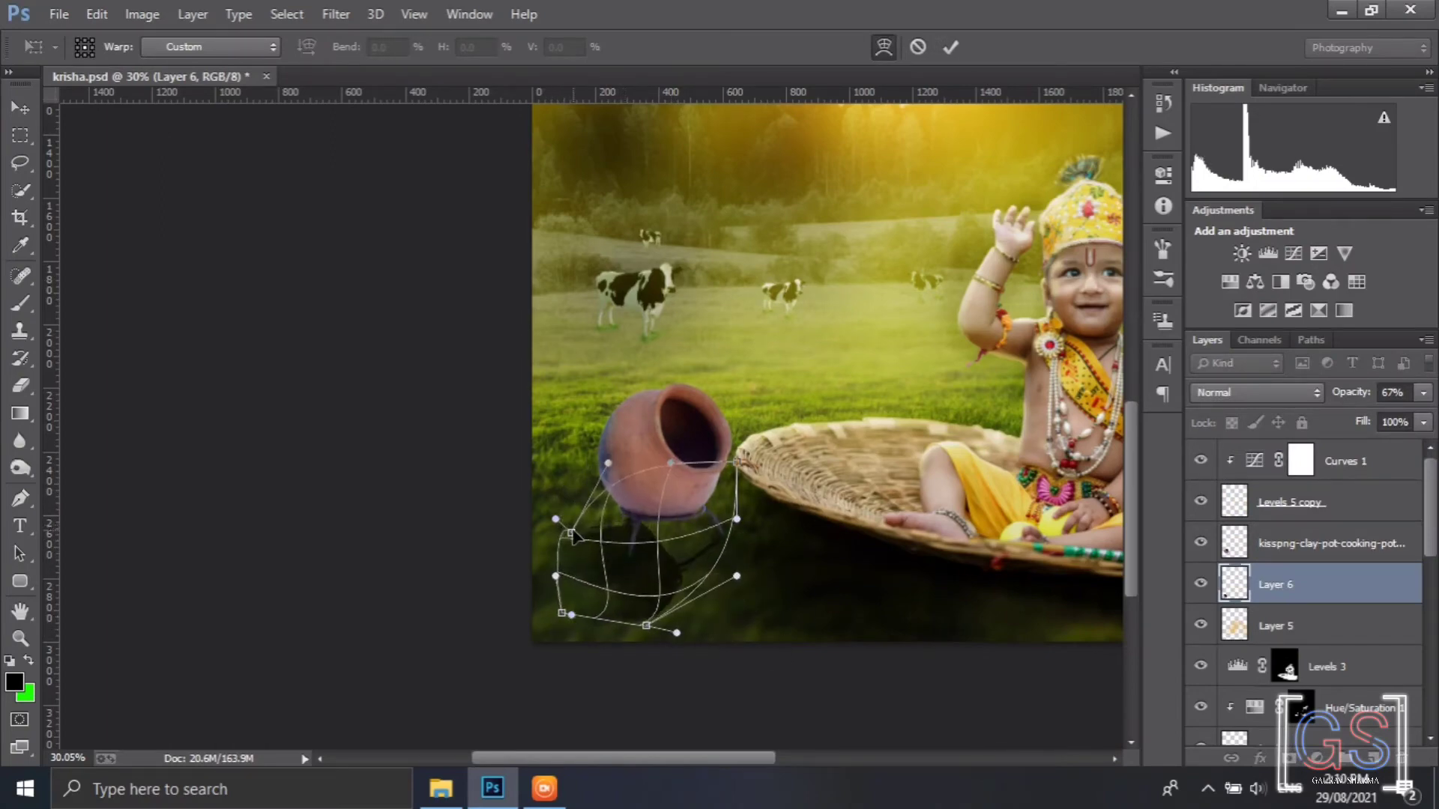
left_click(950, 46)
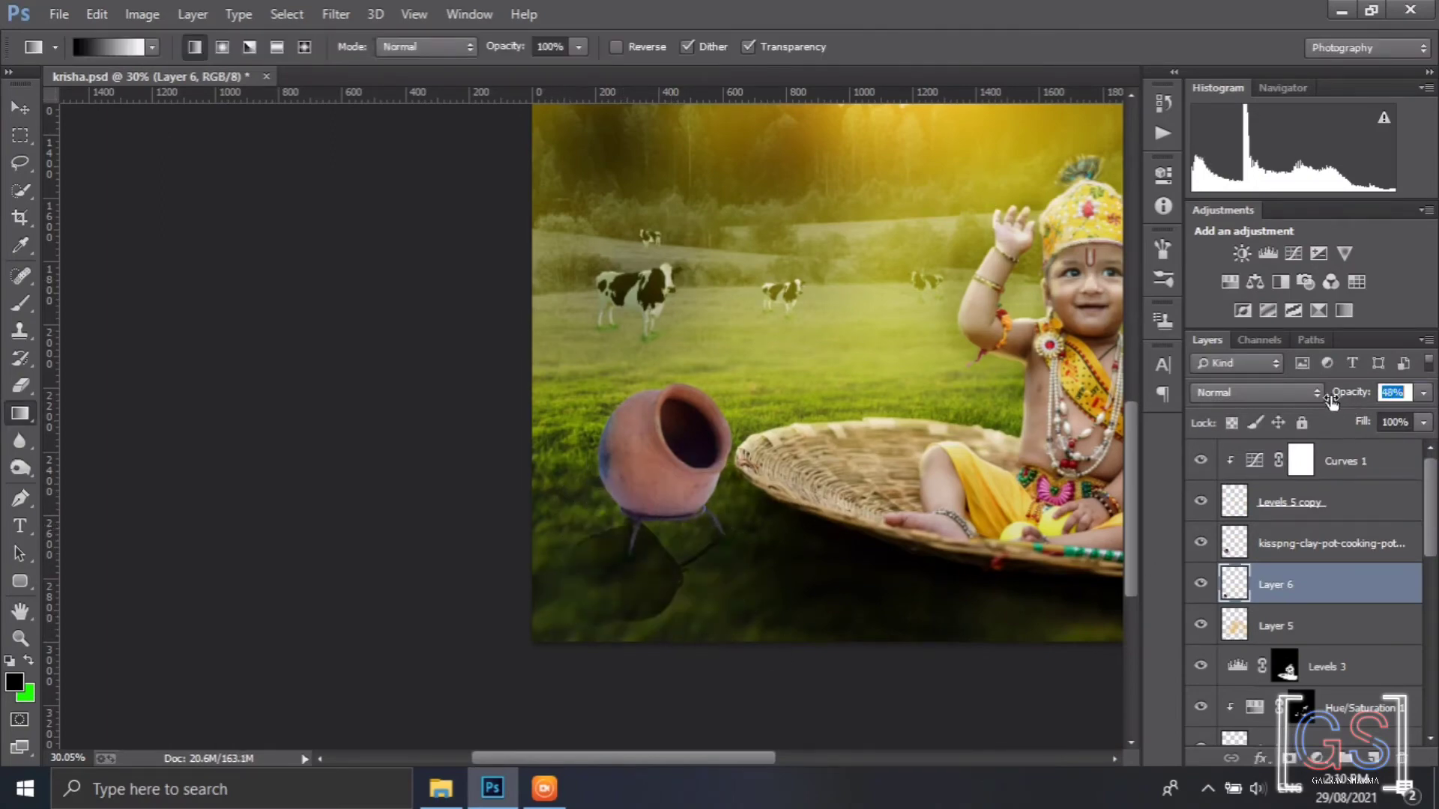
Clip a Levels adjustment to the clay pot with midtones at 0.57 and output white at 151 to darken it
left_click(1319, 543)
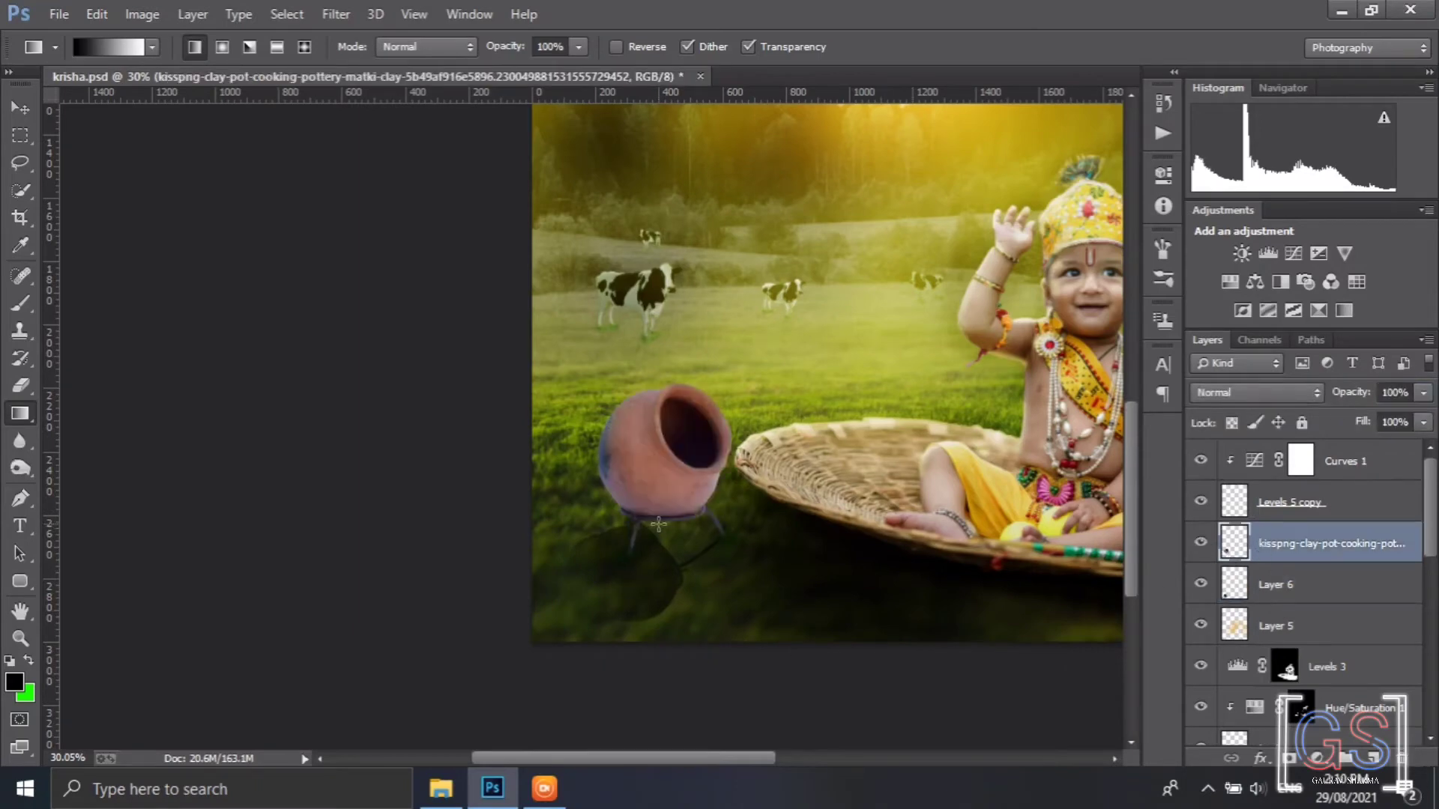
left_click(1268, 253)
left_click_drag(1112, 441, 1059, 441)
left_click_drag(1033, 378, 1057, 381)
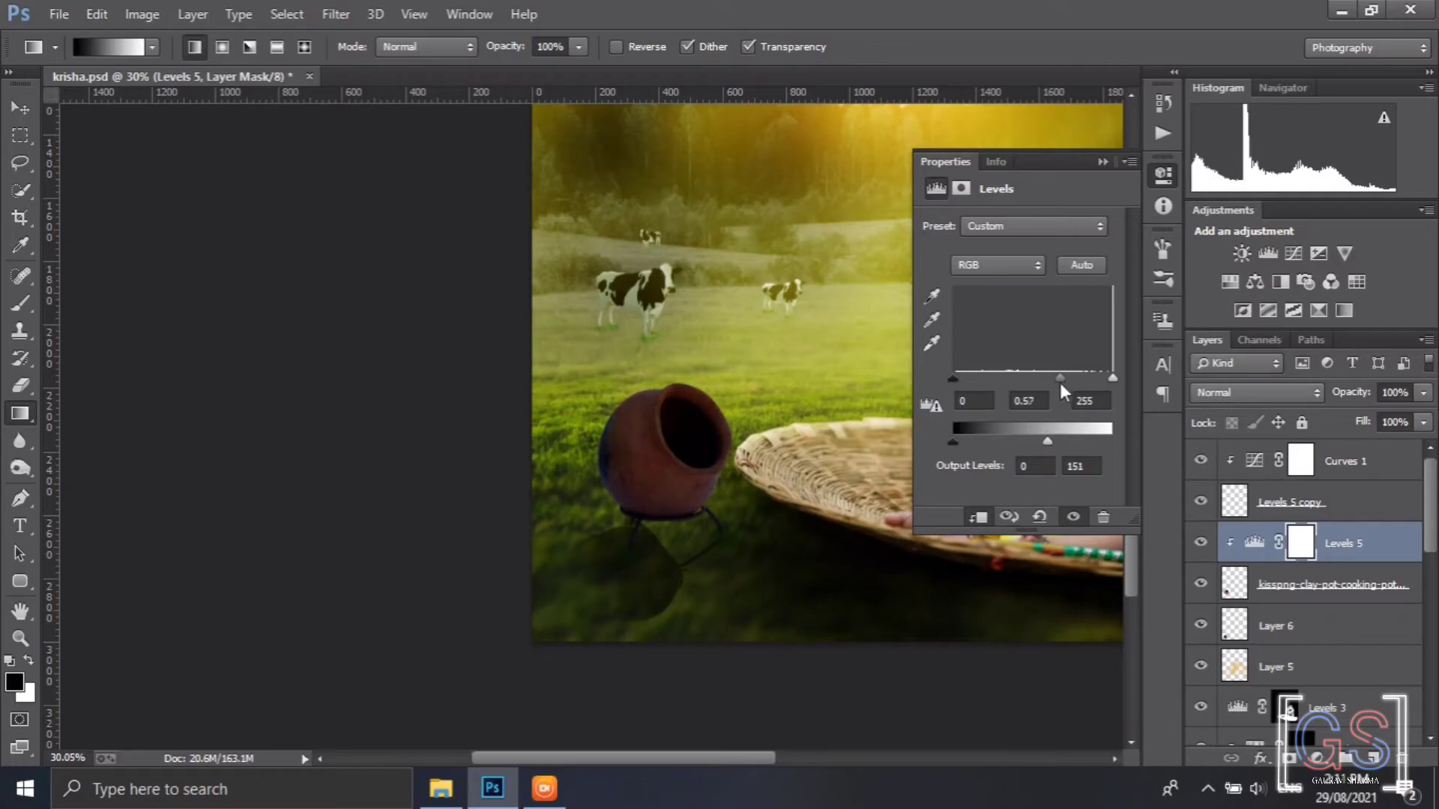
left_click(1245, 466)
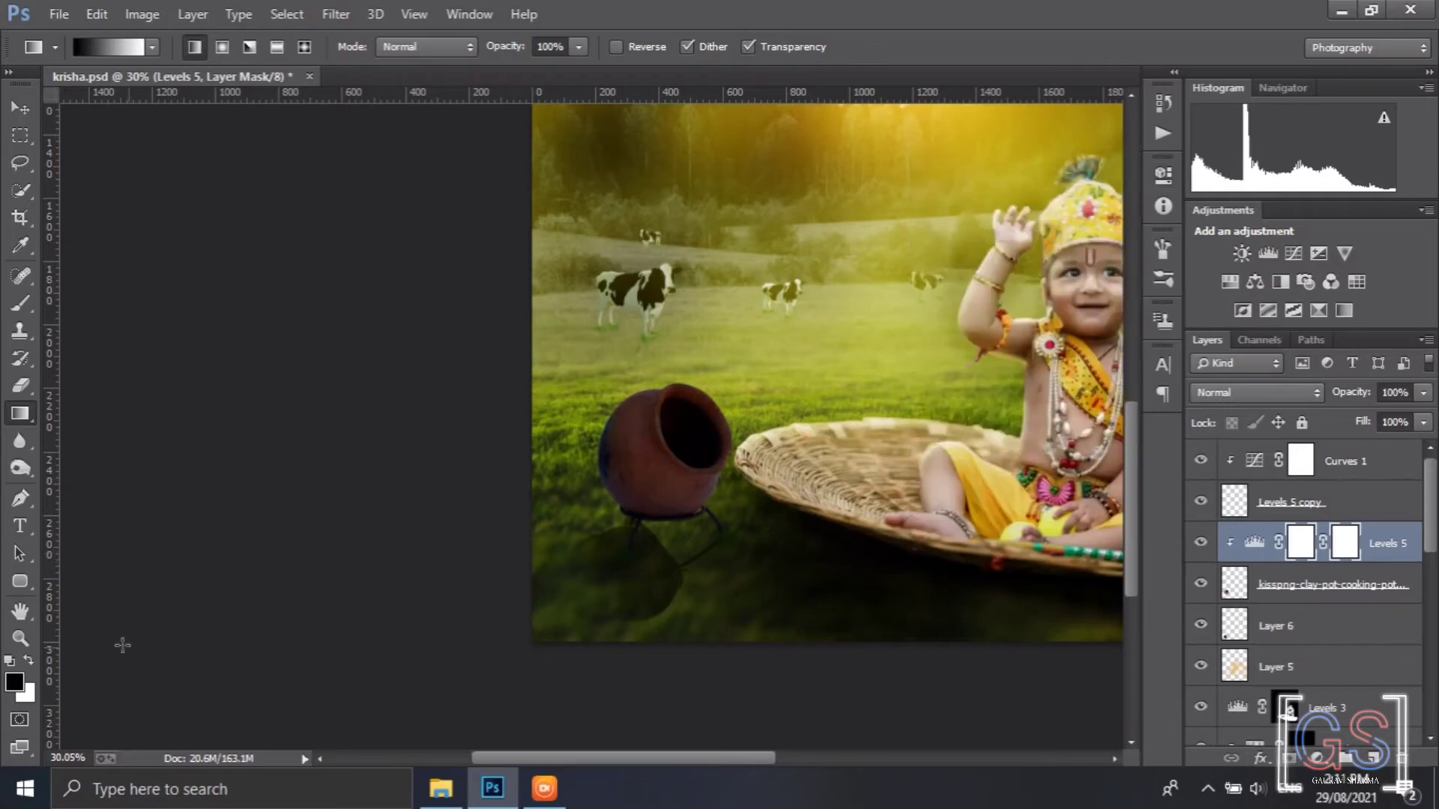
Try brightening the pot's upper body by painting black on the Levels 5 mask with a 150 px brush
key("ctrl+i")
key("ctrl+z")
left_click(20, 304)
key("[")
key("[")
key("[")
key("[")
key("[")
key("[")
key("[")
key("[")
key("[")
key("[")
key("[")
key("[")
left_click_drag(655, 426, 627, 447)
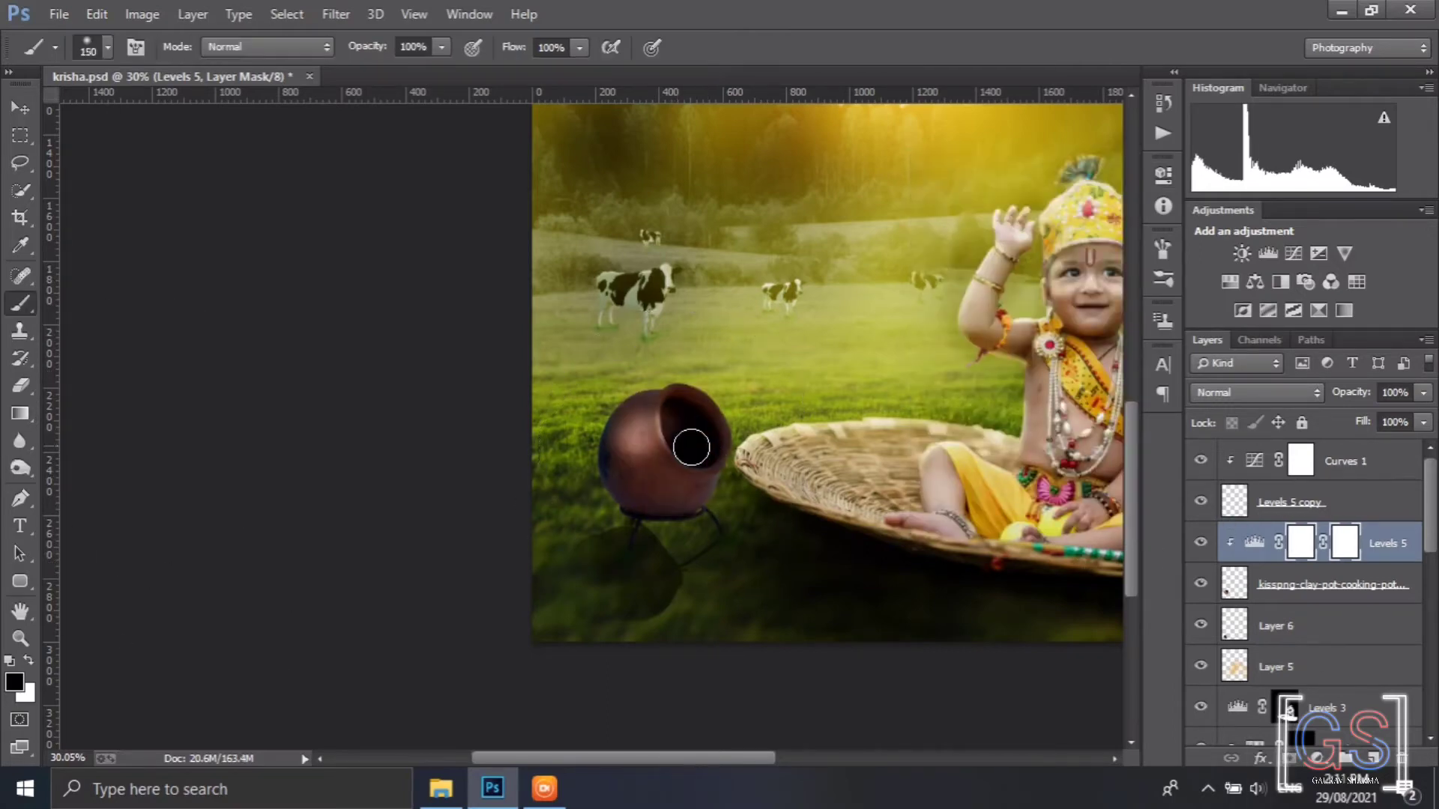
Paint black on the Levels 5 mask with a small 20 px brush along the pot's upper-left edge to restore a thin rim light
key("[")
key("[")
key("[")
key("[")
key("[")
key("[")
key("[")
key("[")
key("[")
key("[")
scroll(652, 345, "up", 10)
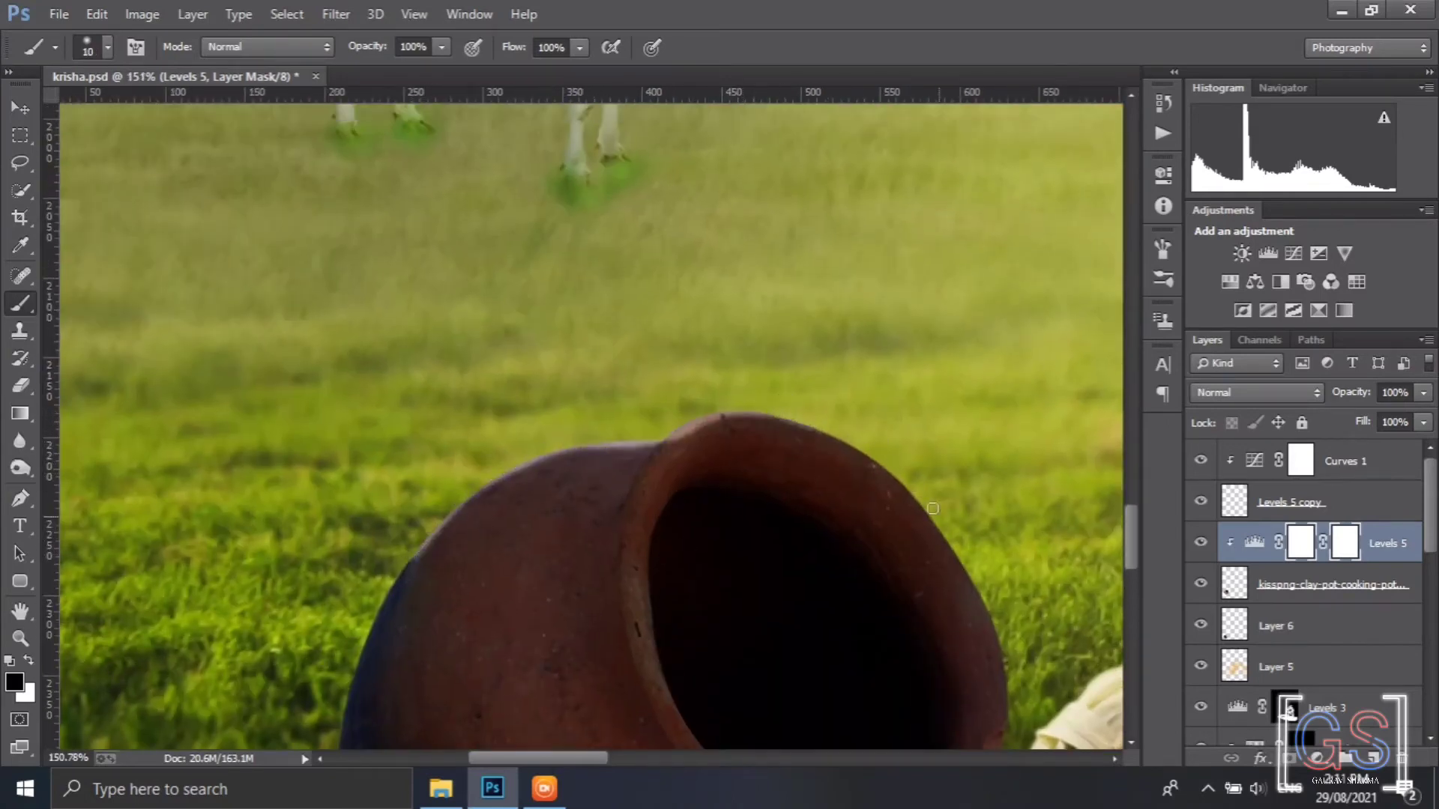
key("bracketright")
key("bracketright")
left_click_drag(661, 443, 435, 541)
scroll(653, 449, "down", 3)
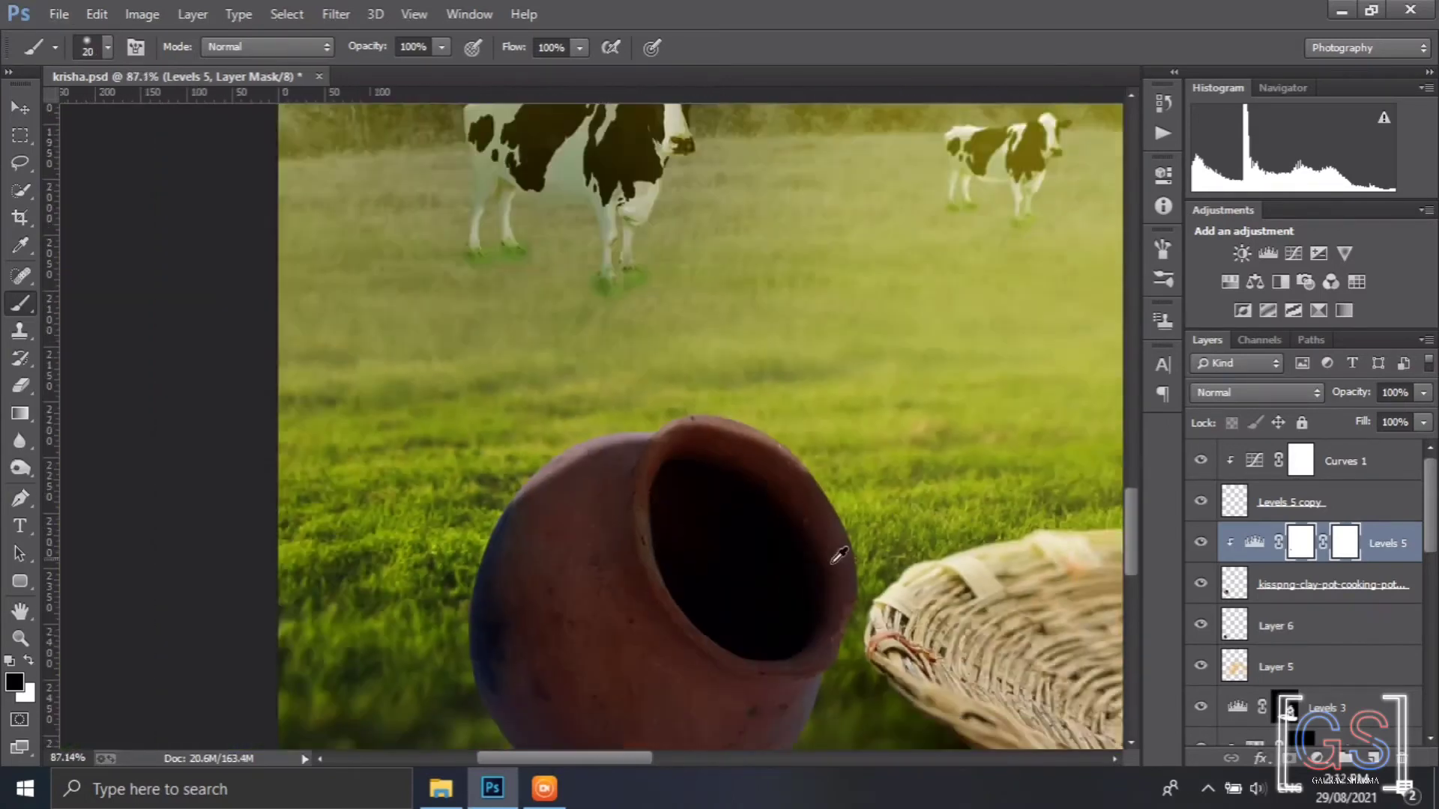
scroll(684, 437, "up", 2)
scroll(794, 452, "down", 5)
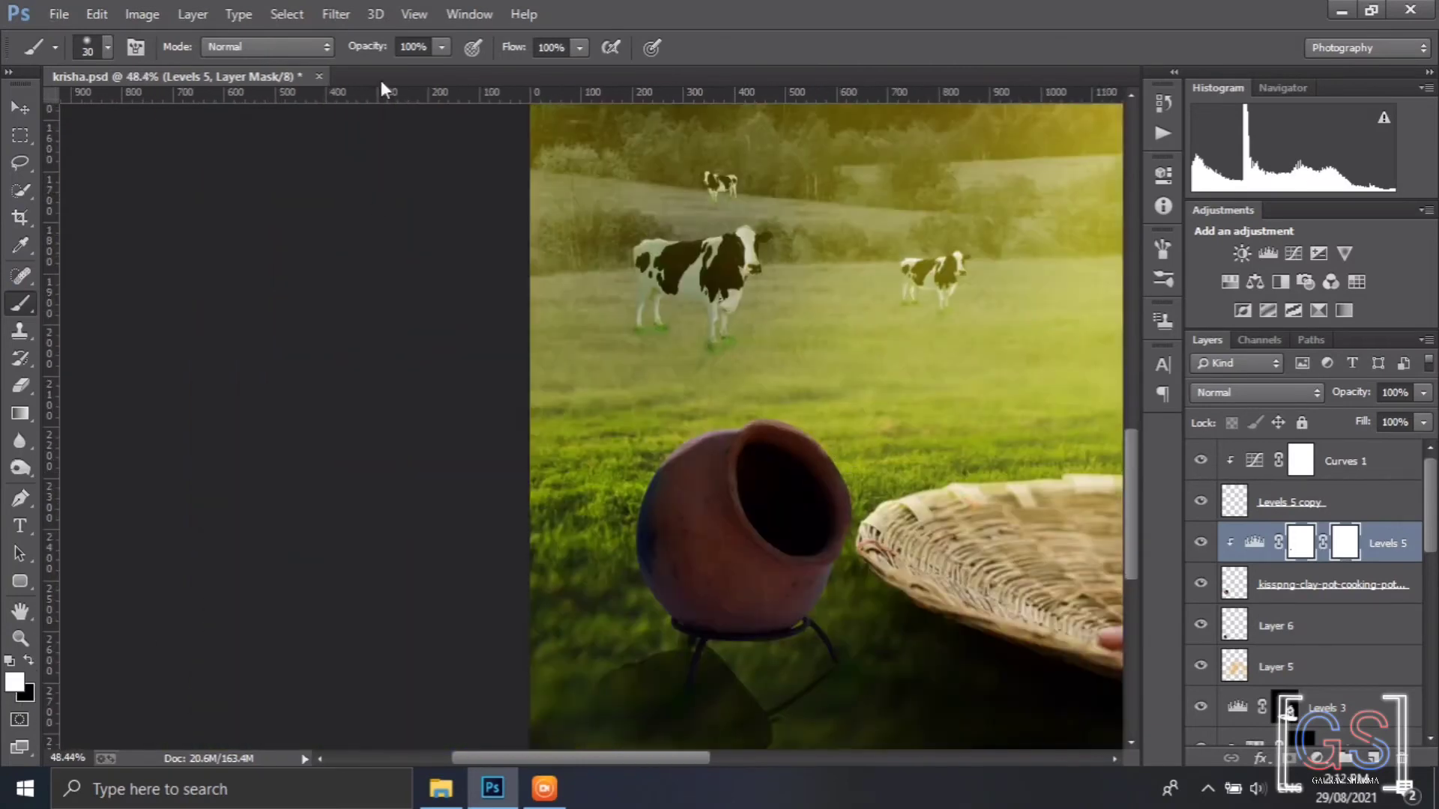
Lower the brush to 41% opacity and 39% flow and soften the pot's rim light with white on the Levels 5 mask
left_click_drag(498, 50, 451, 49)
scroll(677, 487, "up", 6)
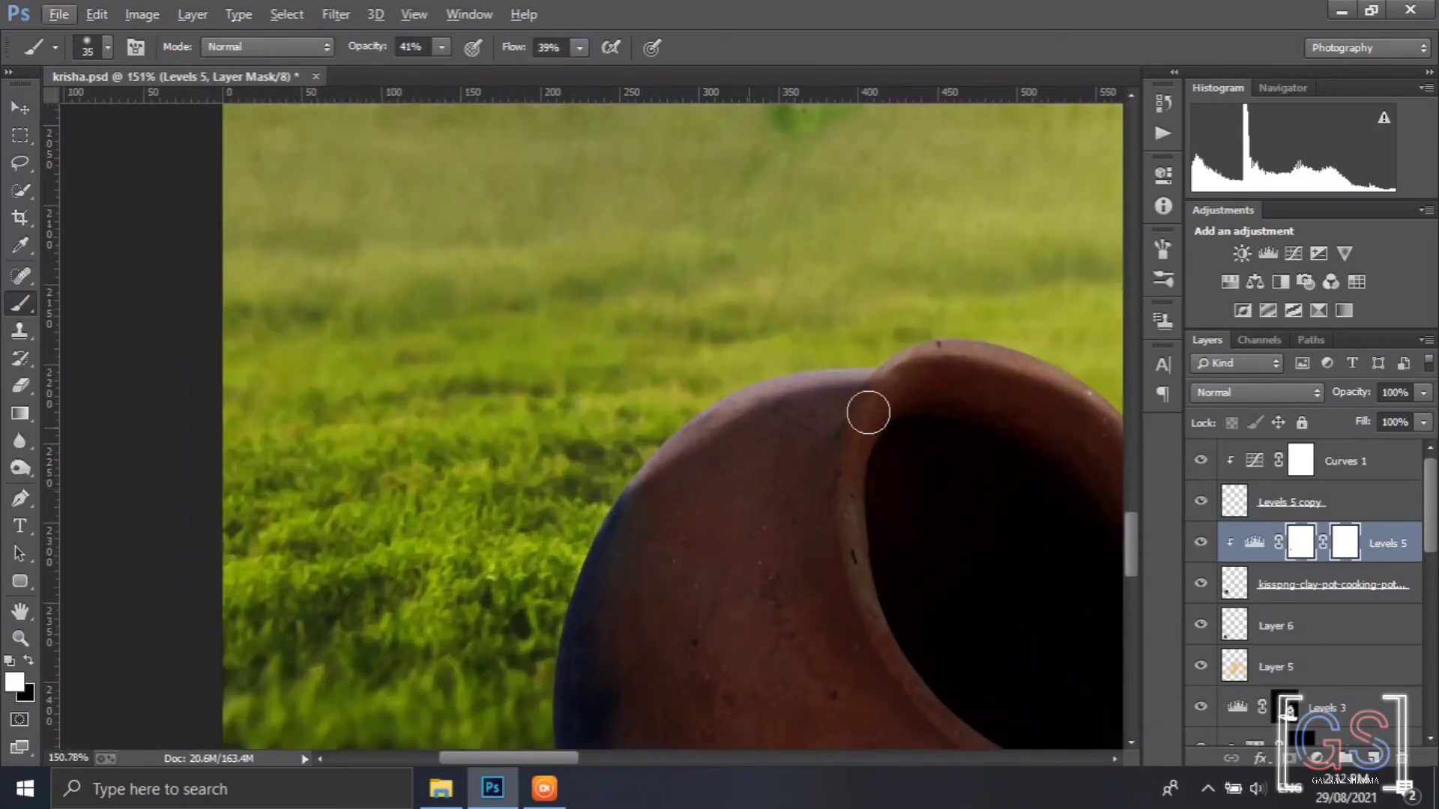
scroll(822, 385, "down", 6)
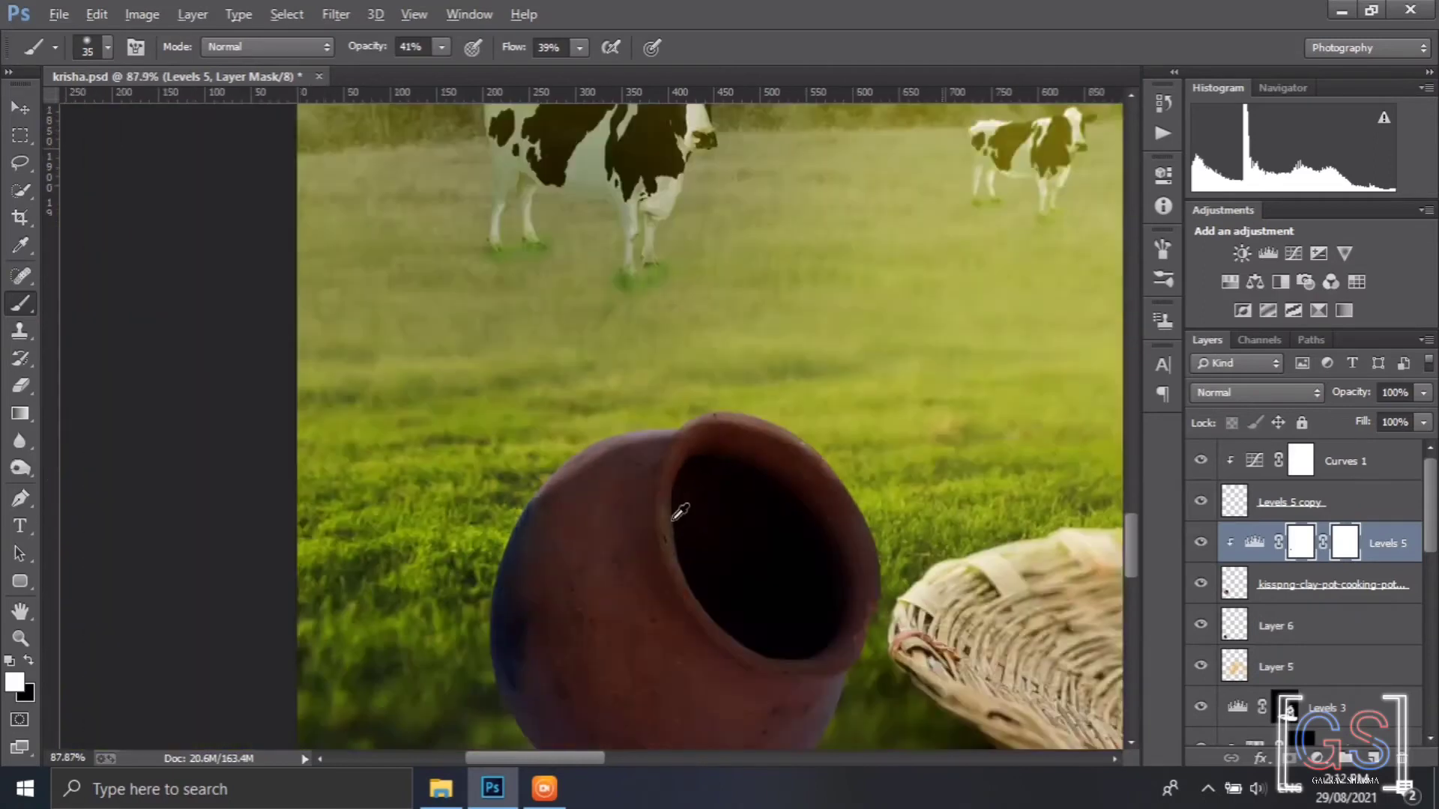
scroll(767, 559, "up", 2)
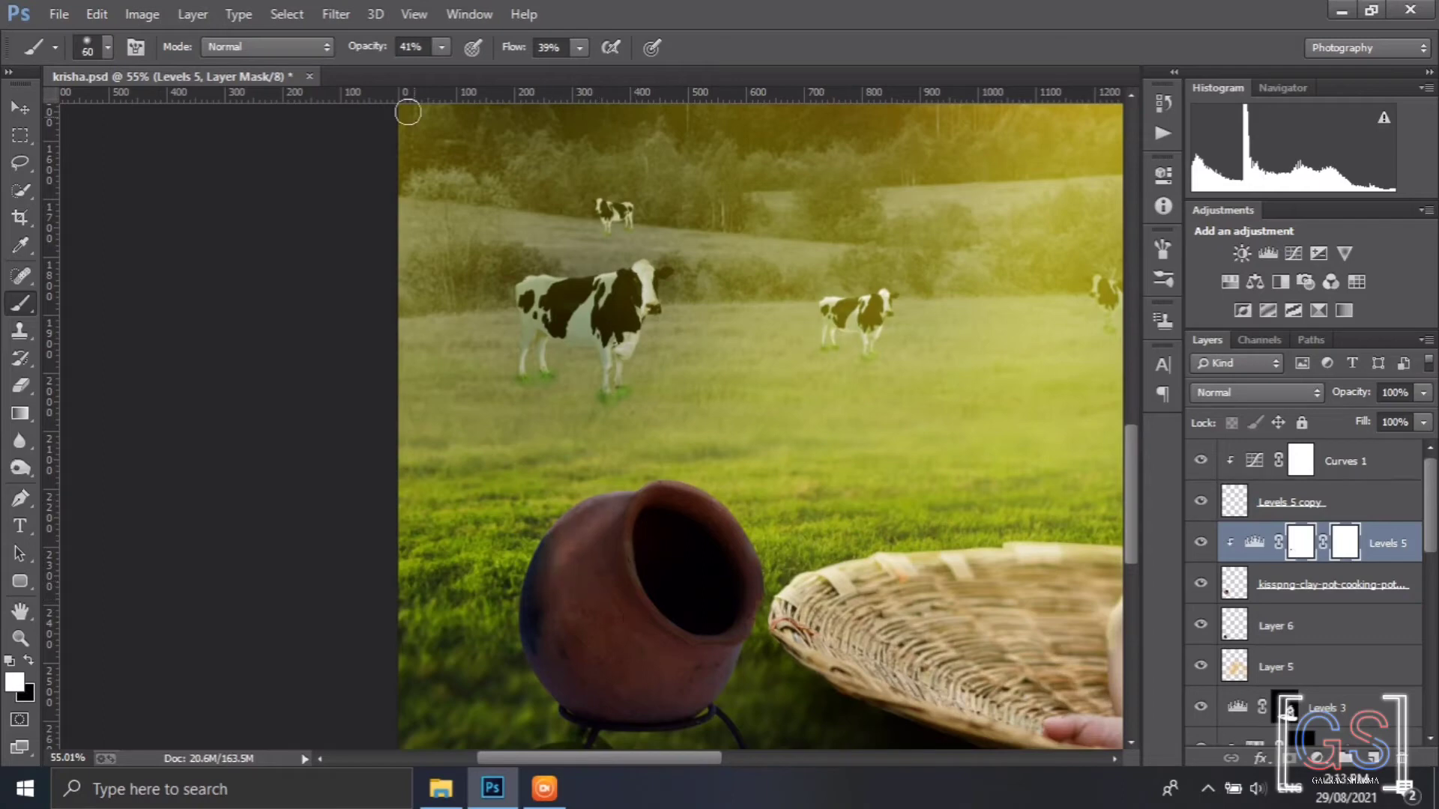
scroll(625, 556, "down", 3)
scroll(649, 575, "up", 4)
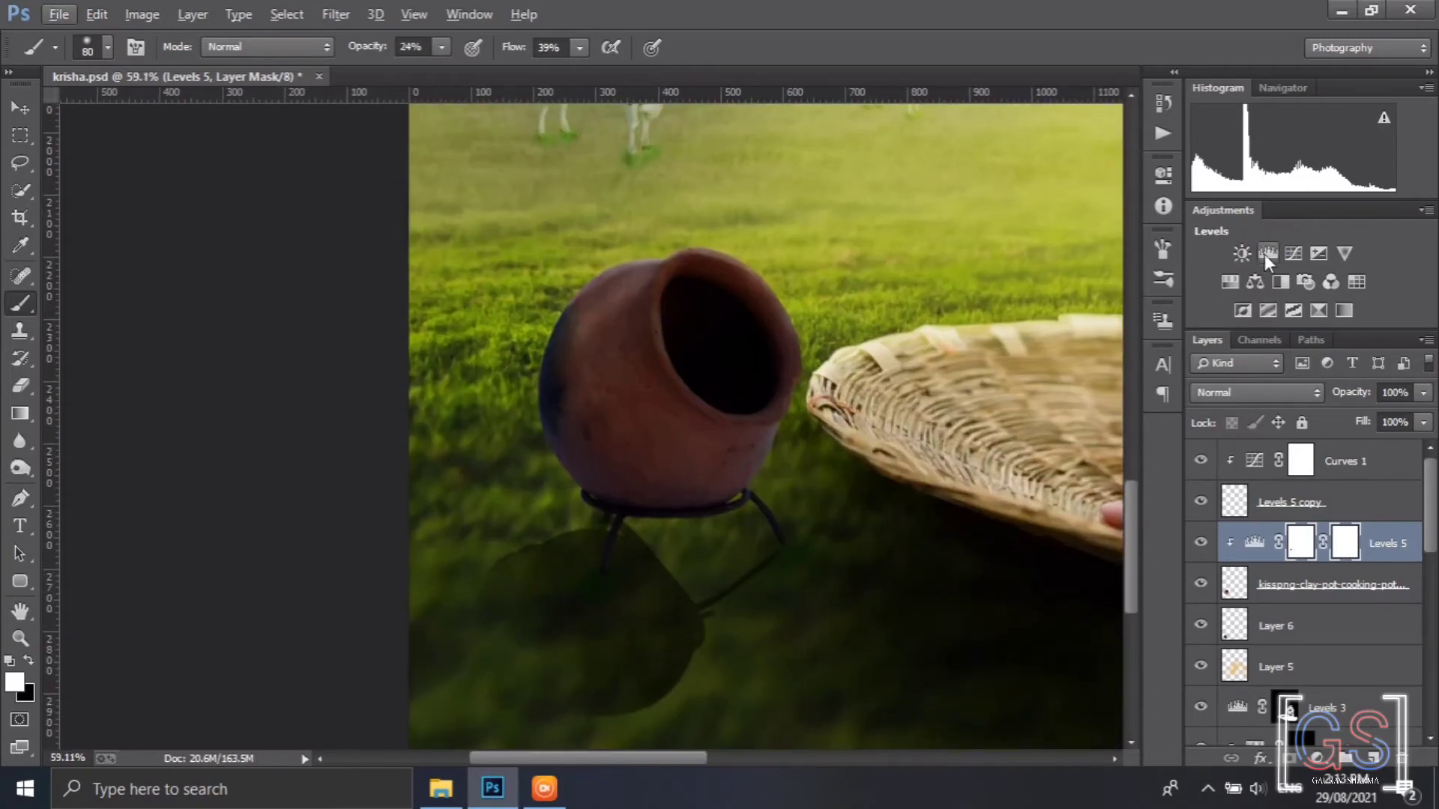
Clip a Curves adjustment above Levels 5, bend the curve downward to darken the pot, and invert its mask to black
left_click(1293, 253)
left_click(981, 518)
left_click_drag(1036, 346, 1044, 369)
left_click(1110, 161)
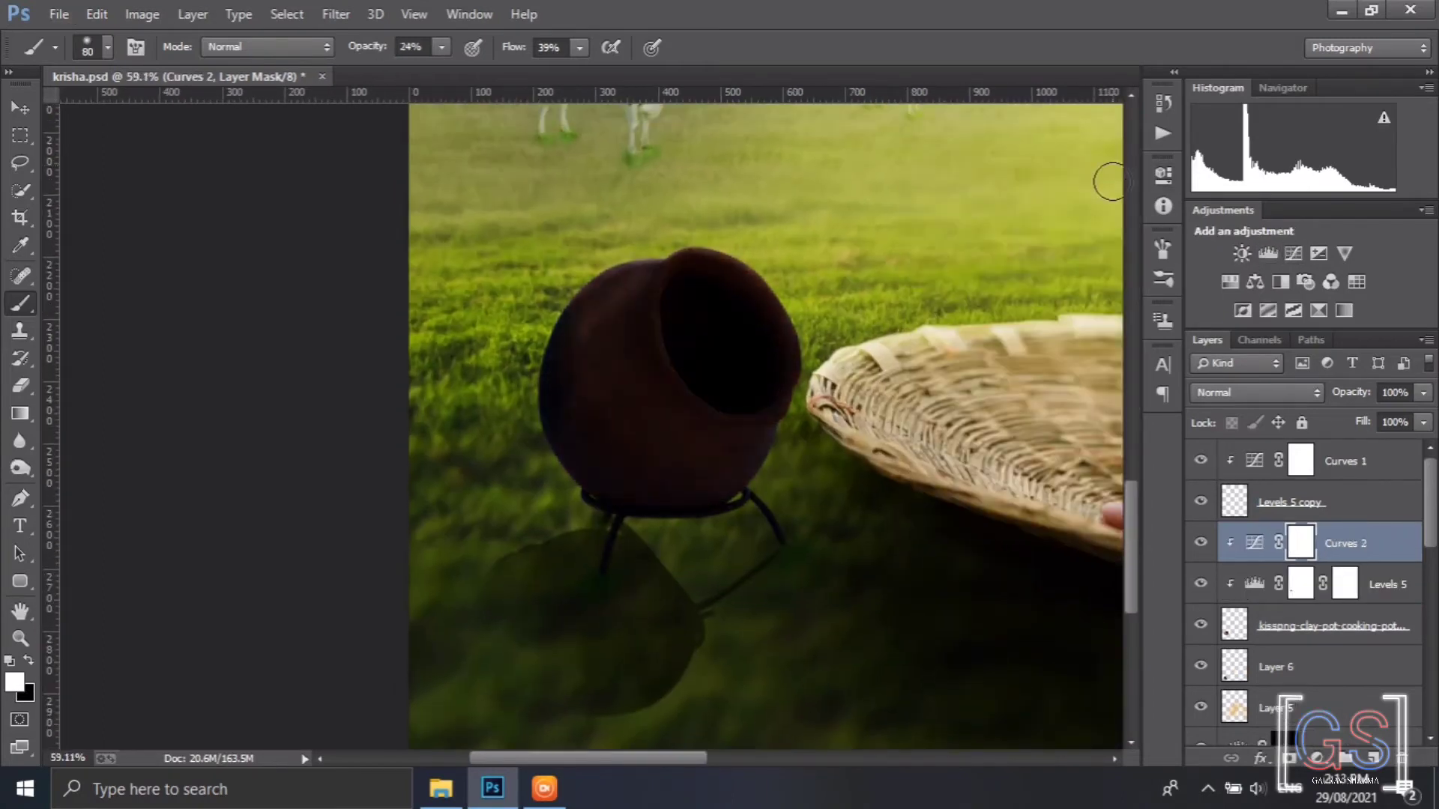
key("ctrl+i")
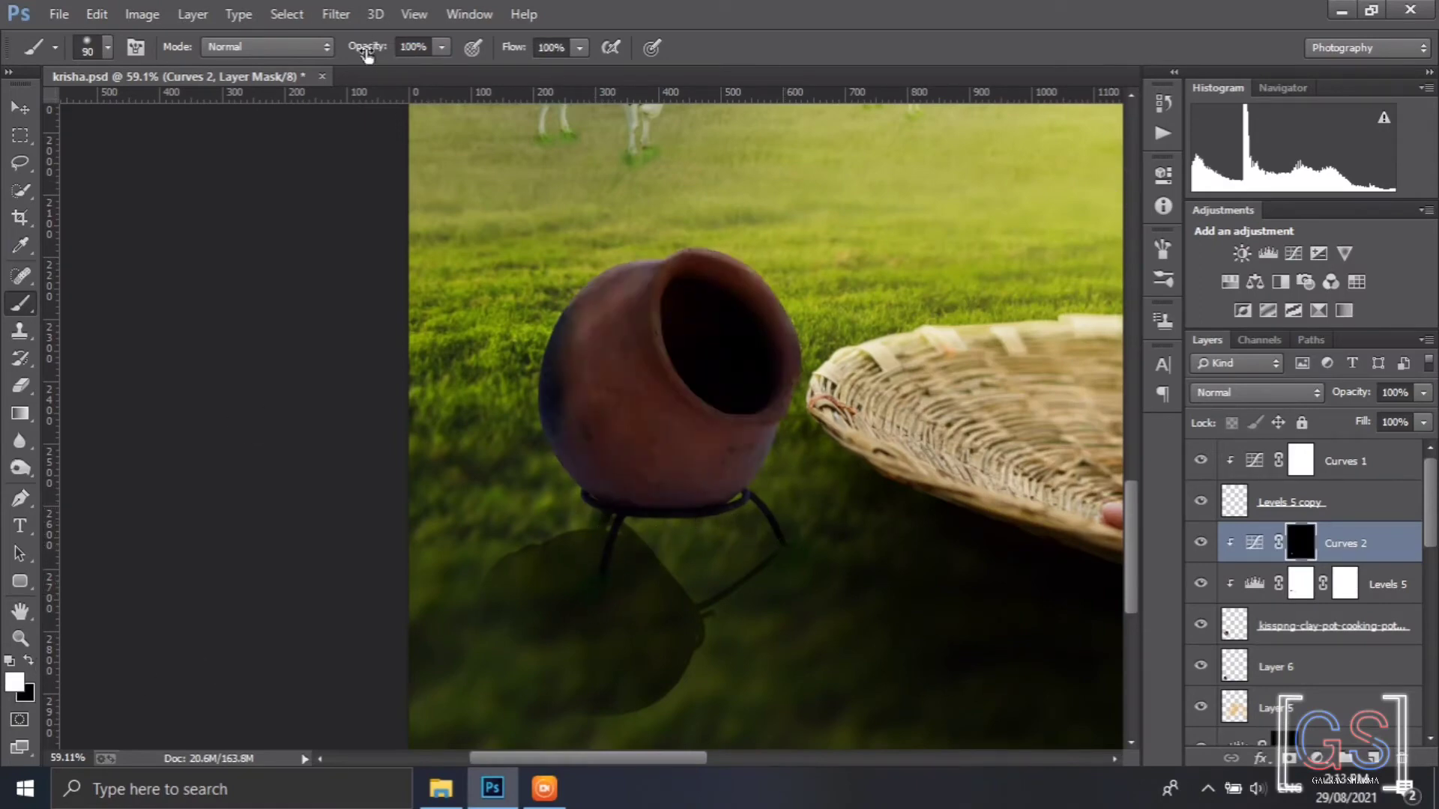
Paint white on the Curves 2 mask over the pot's lower body and left side with a soft brush to deepen the shading
left_click_drag(672, 506, 728, 307)
left_click(1200, 542)
left_click(1200, 544)
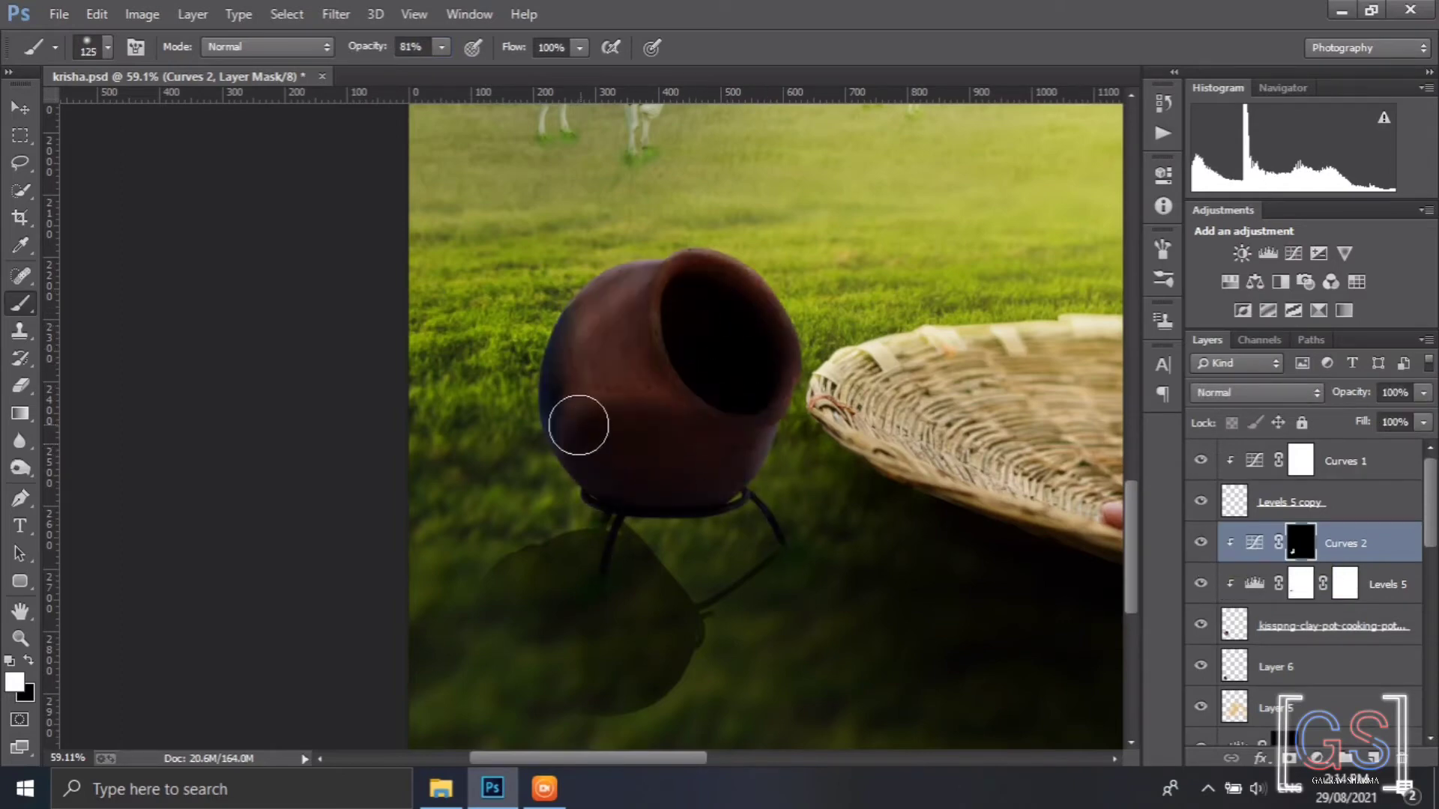
mouse_move(579, 425)
left_mouse_down()
mouse_move(648, 389)
mouse_move(652, 475)
left_mouse_up()
key("bracketright")
mouse_move(620, 375)
left_mouse_down()
mouse_move(575, 392)
mouse_move(601, 411)
left_mouse_up()
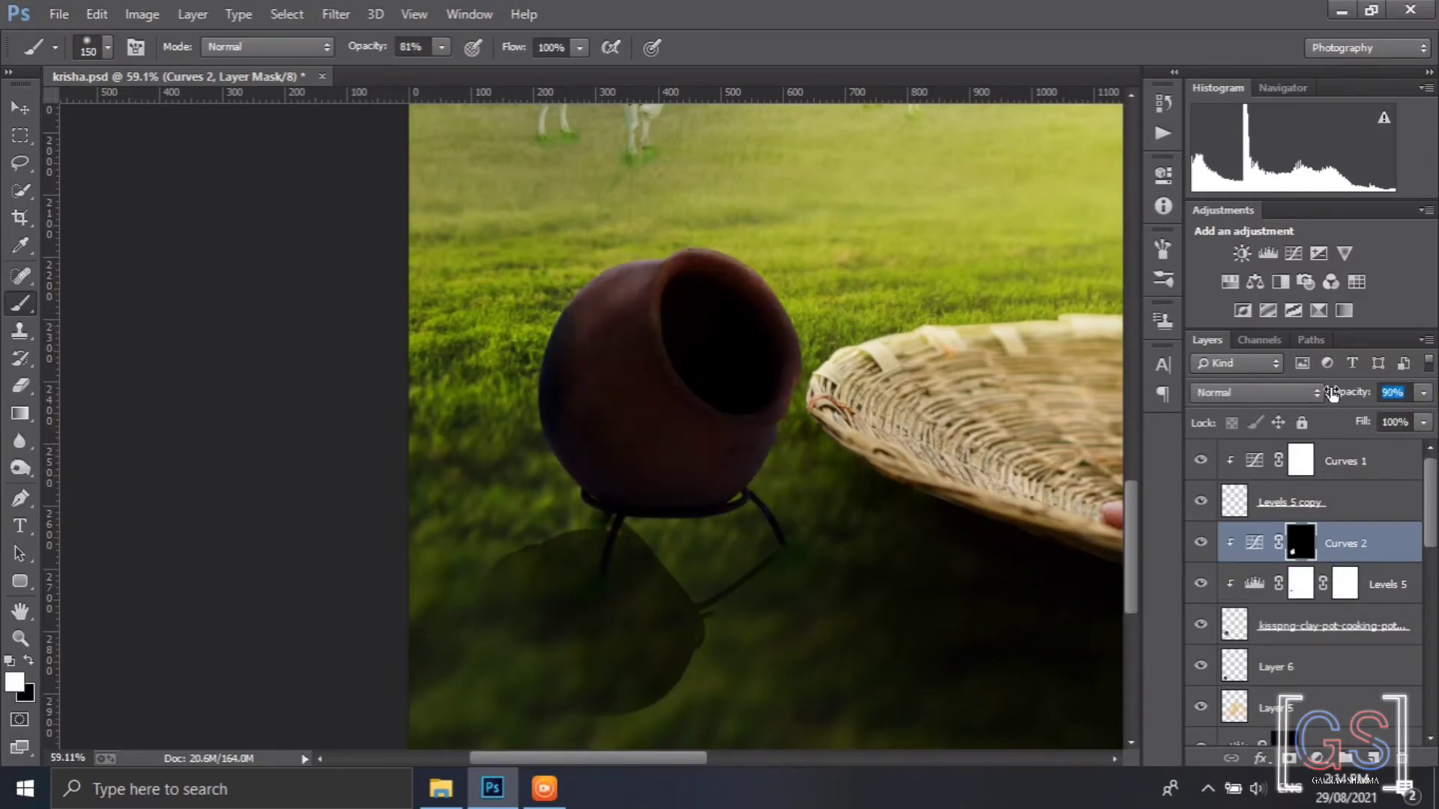
Blend the shading across the pot's front on the Curves 2 mask using reduced brush opacity and flow
left_click_drag(363, 48, 344, 48)
left_click_drag(517, 49, 495, 50)
mouse_move(616, 361)
left_mouse_down()
mouse_move(651, 315)
mouse_move(614, 430)
mouse_move(645, 408)
left_mouse_up()
key("x")
key("ctrl+minus")
key("ctrl+minus")
key("ctrl+minus")
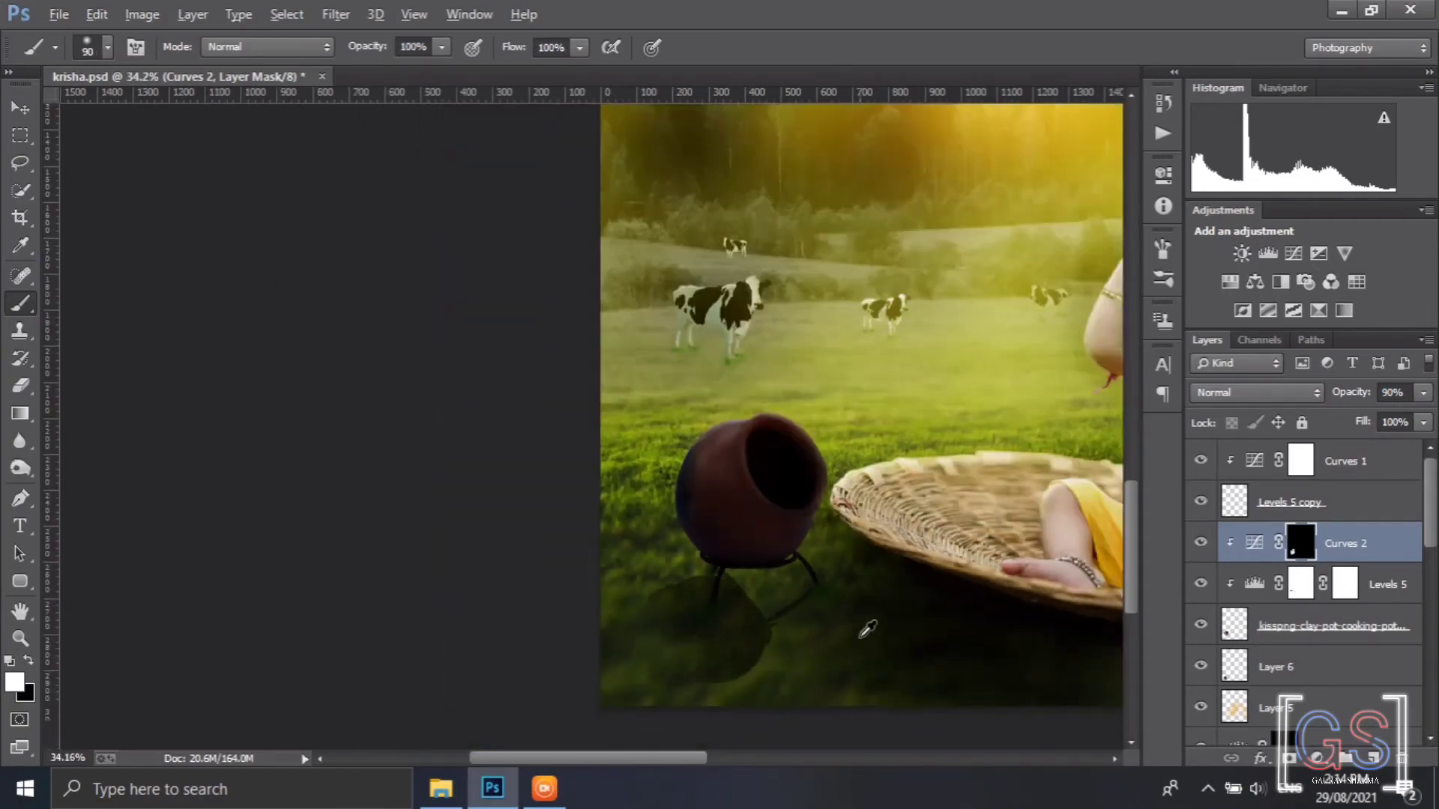
Place the navbharat-times image into the composite as a new layer above Curves 2
left_click(59, 13)
left_click(126, 316)
double_click(916, 174)
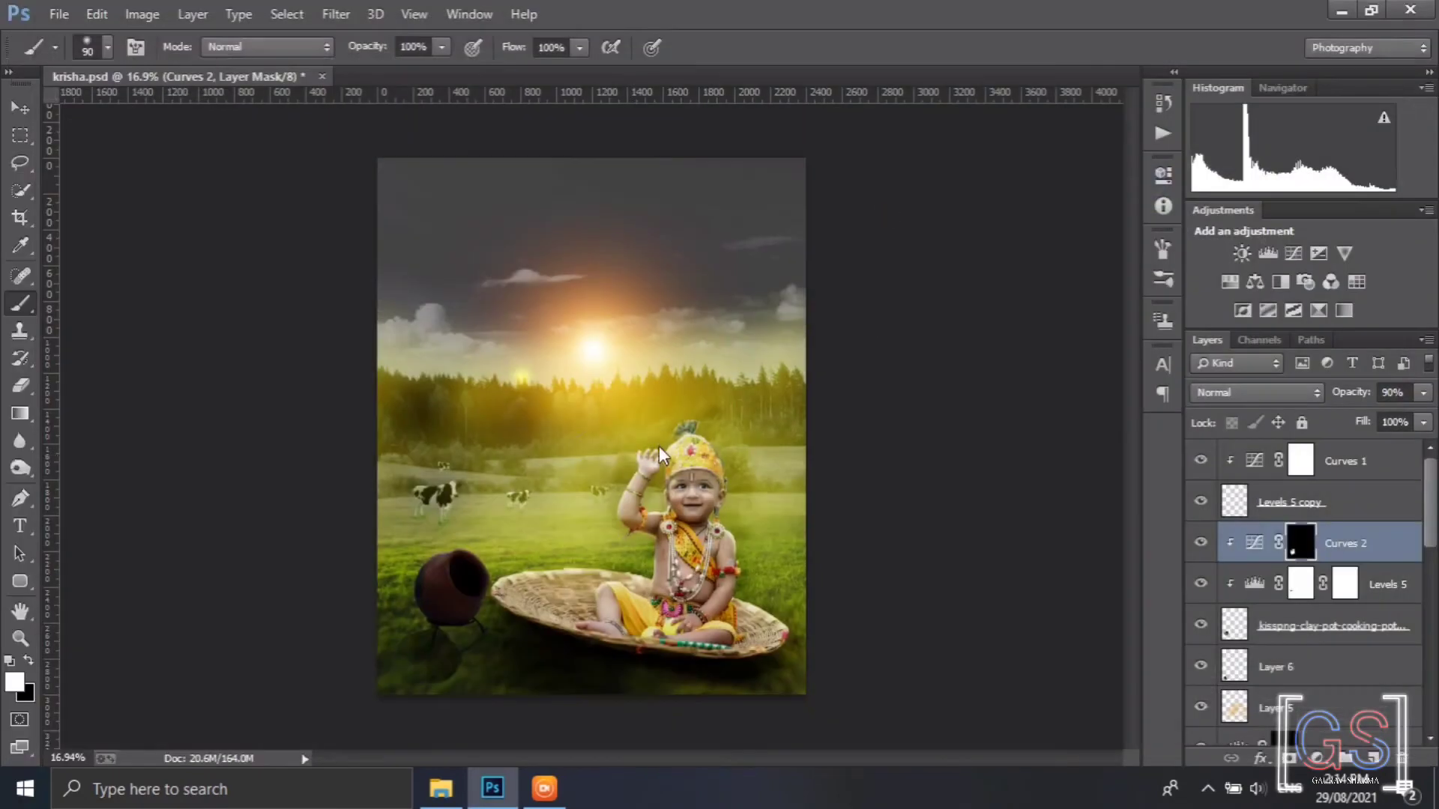
scroll(604, 451, "up", 10)
key("Return")
Select the white butter in the clay bowl with Quick Selection and apply Refine Edge with output to a selection
scroll(554, 365, "up", 4)
key("w")
left_click_drag(430, 373, 559, 428)
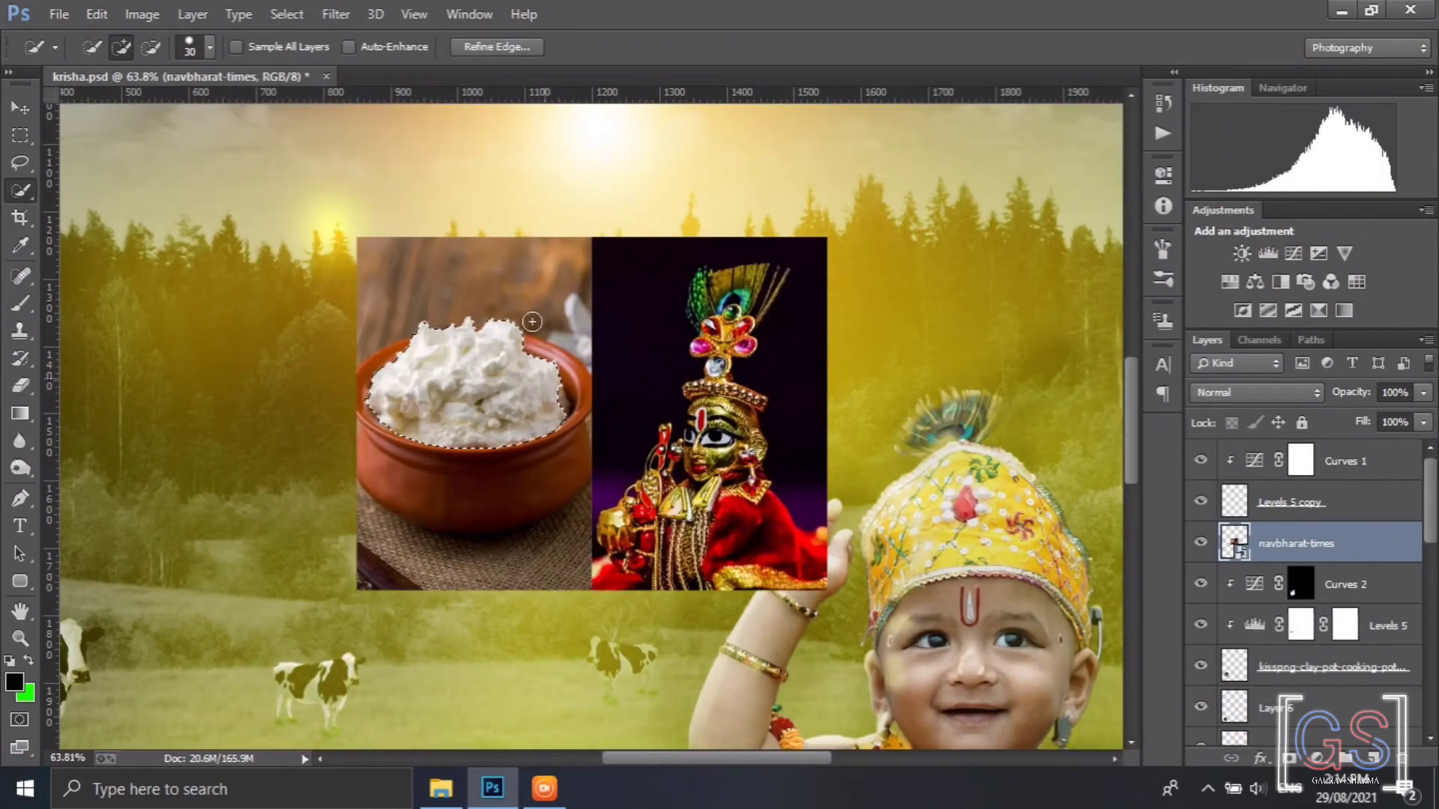
key("ctrl+alt+r")
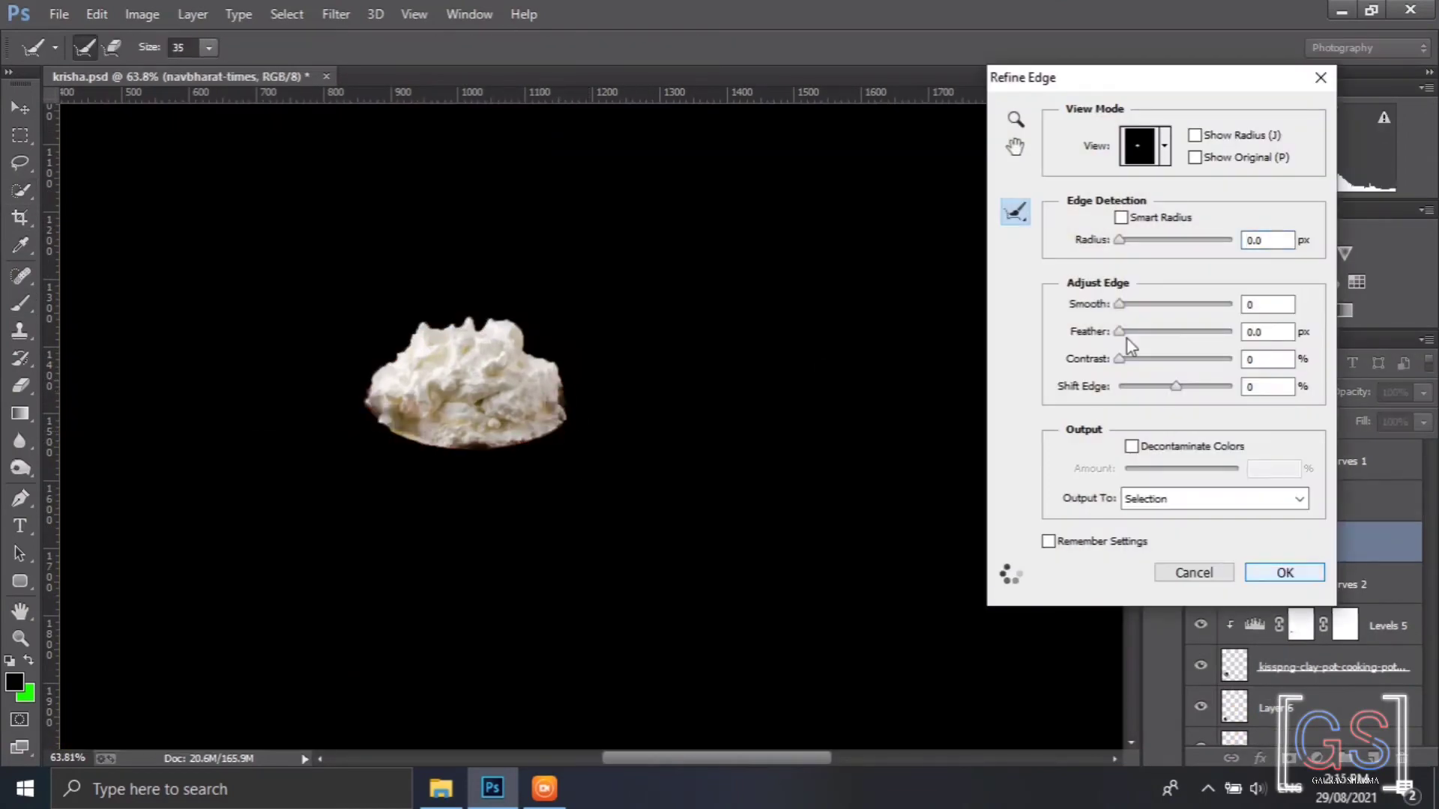
left_click(1267, 574)
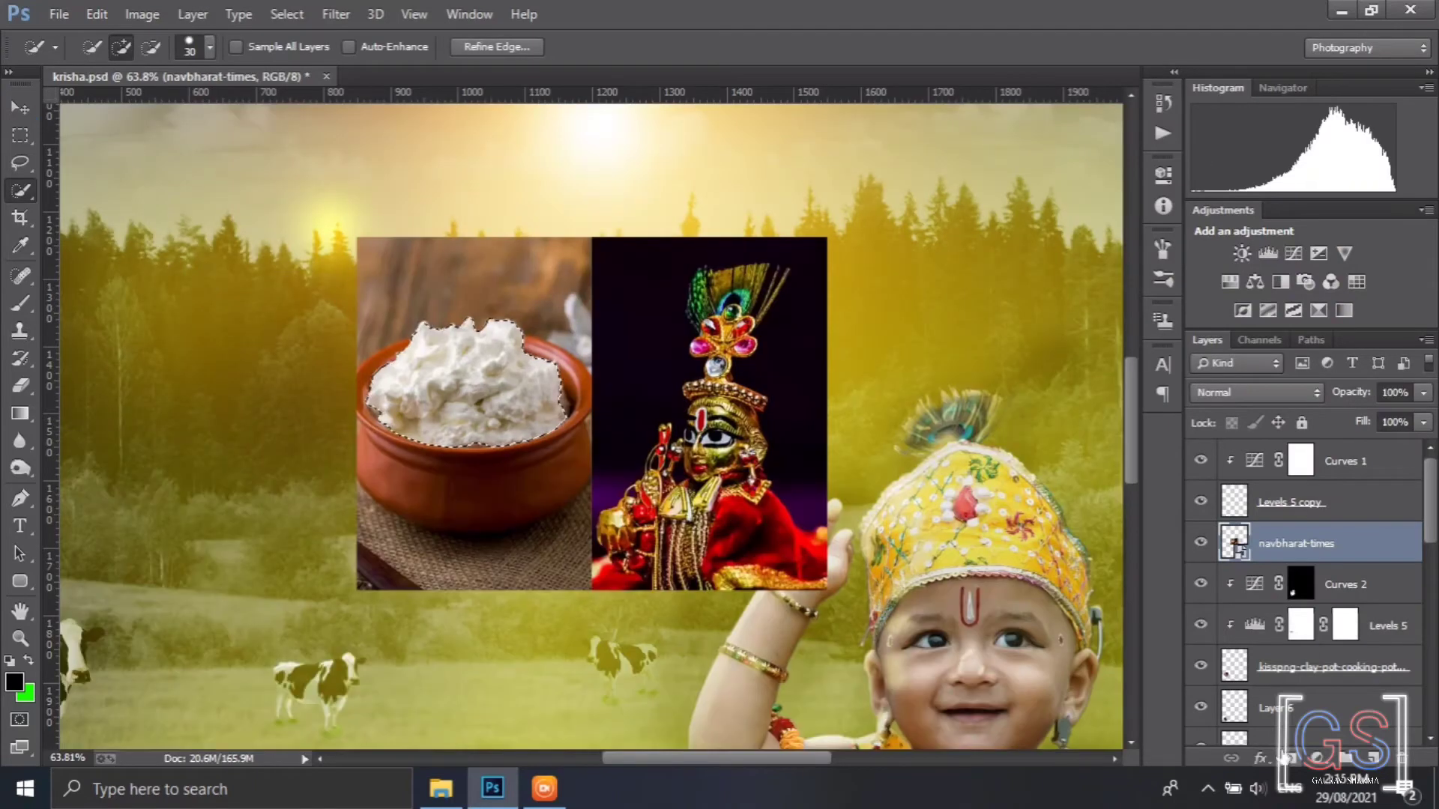
Cut the selected butter out of the navbharat-times layer and convert the layer to a smart object
right_click(1278, 535)
right_click(1338, 543)
left_click(984, 206)
scroll(499, 468, "down", 3)
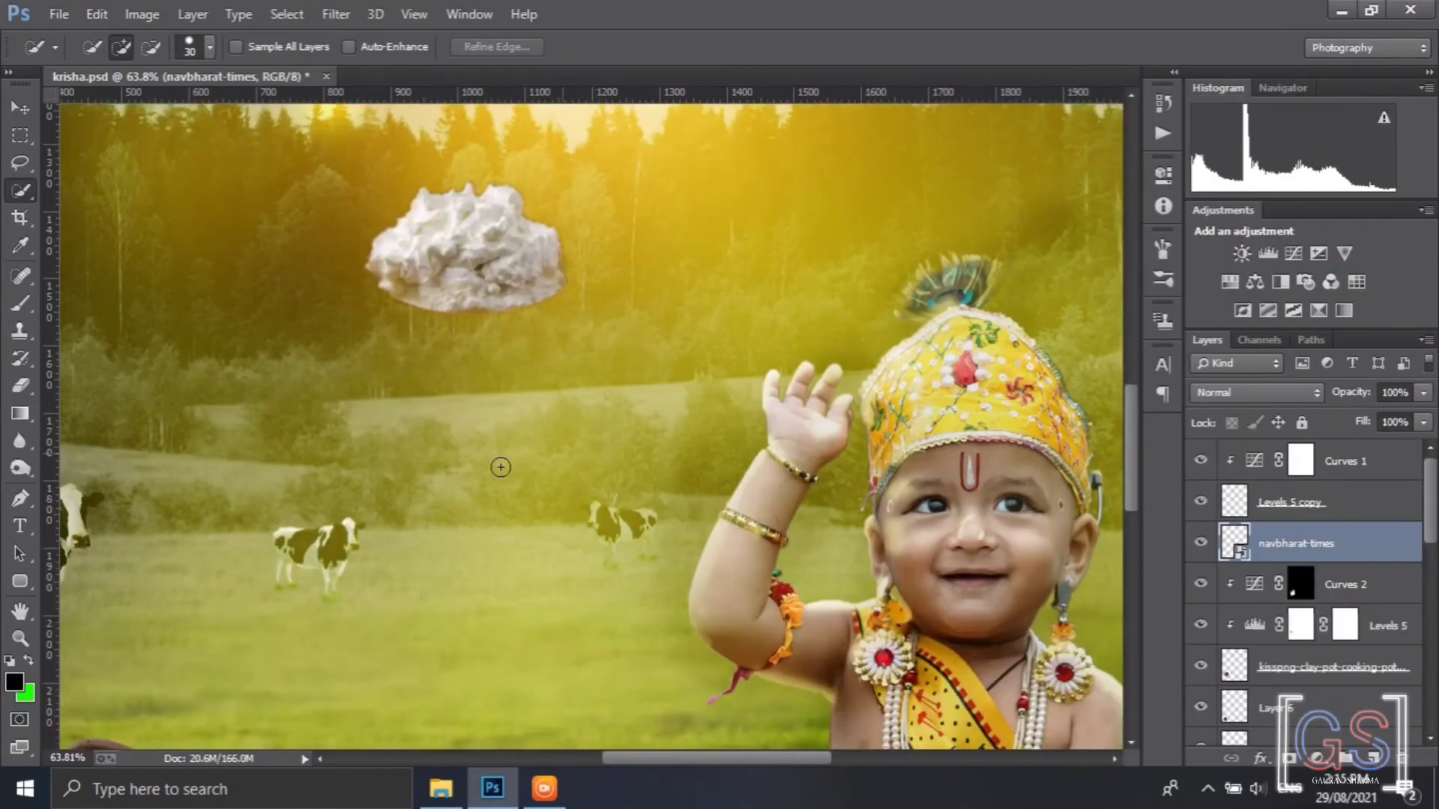
Move the butter onto the clay pot's mouth, then rotate and size it to match the tilted opening
scroll(500, 468, "down", 10)
key("x")
key("v")
left_click_drag(571, 390, 459, 623)
scroll(452, 667, "up", 8)
key("ctrl+t")
left_click_drag(595, 471, 578, 628)
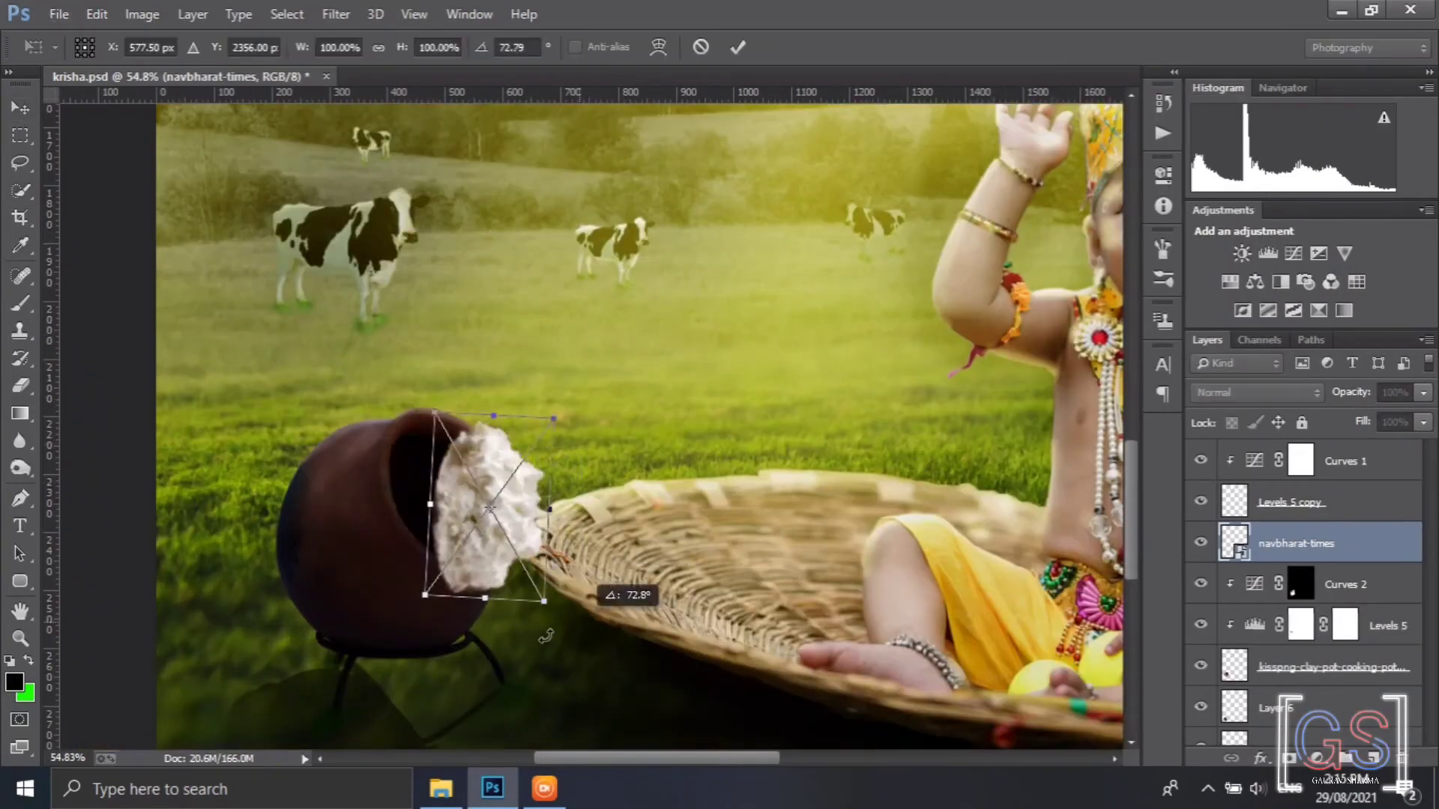
left_click_drag(539, 510, 485, 498)
left_click_drag(503, 386, 562, 387)
left_click_drag(495, 588, 516, 597)
left_click_drag(502, 559, 508, 559)
Warp the butter so its outline follows the oval rim of the clay pot's opening
left_click(658, 48)
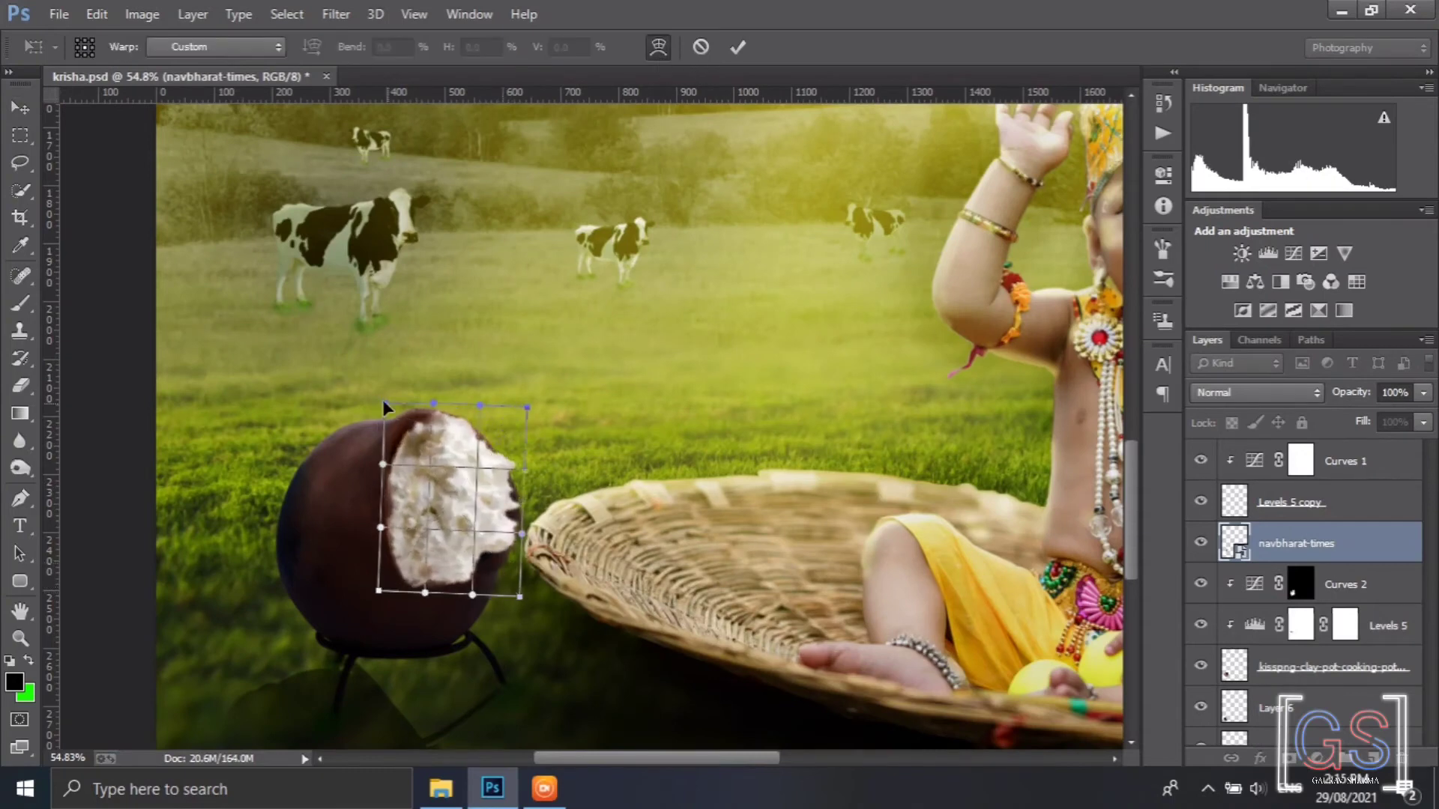
left_click_drag(384, 401, 379, 393)
left_click_drag(473, 595, 522, 616)
left_click_drag(379, 591, 417, 529)
left_click_drag(482, 575, 484, 536)
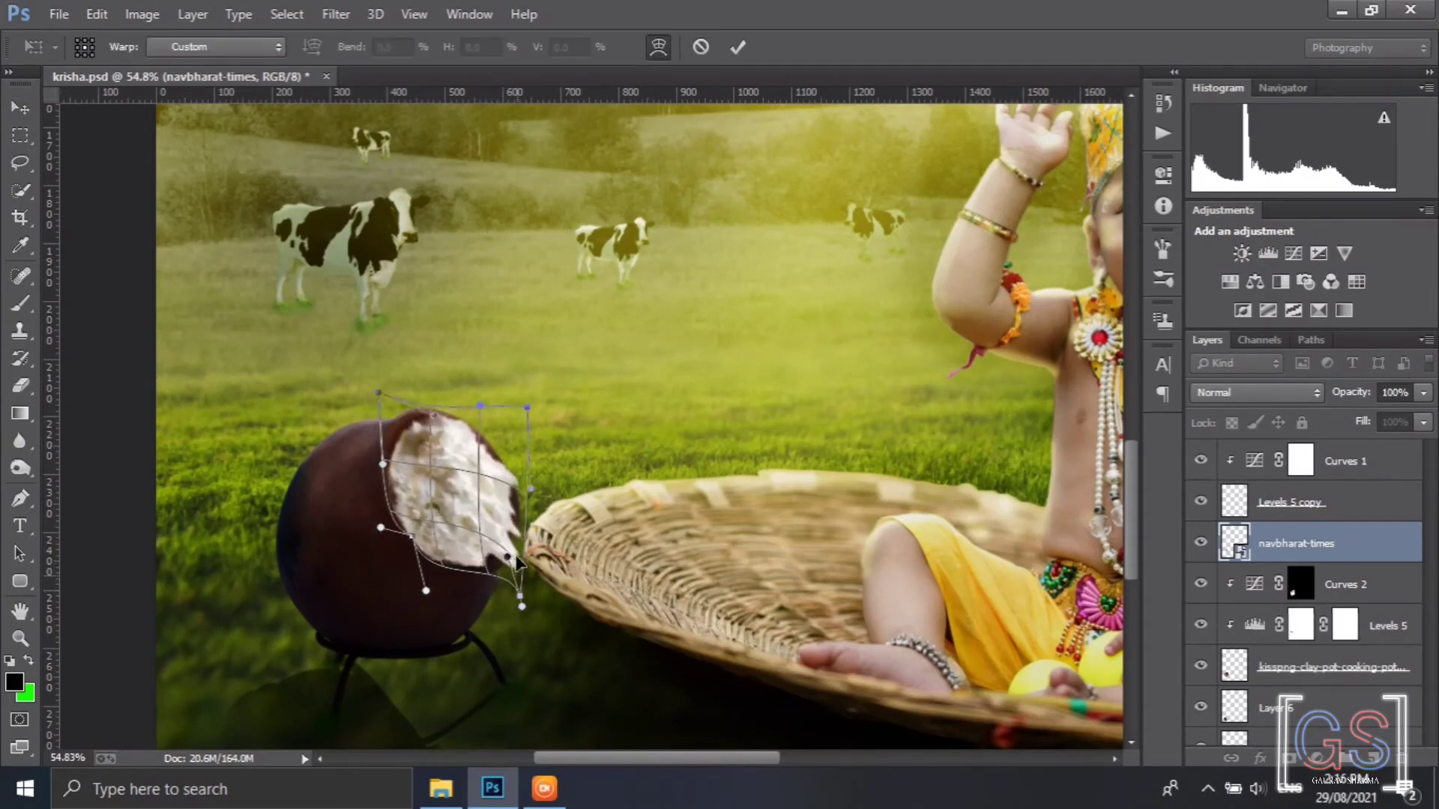
left_click_drag(520, 597, 523, 559)
left_click_drag(531, 489, 512, 486)
left_click(737, 48)
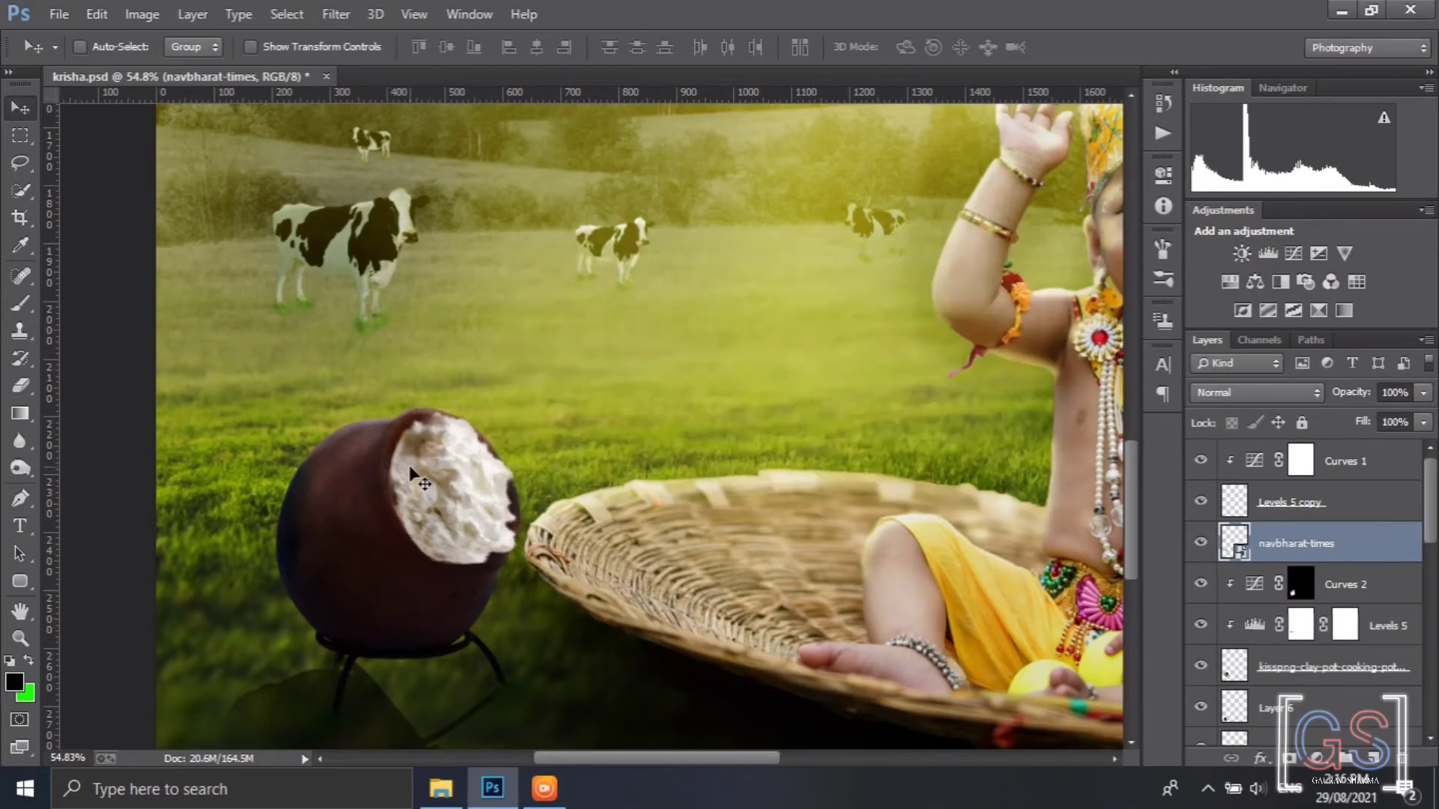
Fine-tune the butter's edge inside the pot's rim with a second transform
key("ctrl+t")
right_click(443, 473)
left_click(532, 259)
left_click_drag(517, 429, 513, 425)
left_click_drag(483, 449, 482, 455)
left_click(741, 48)
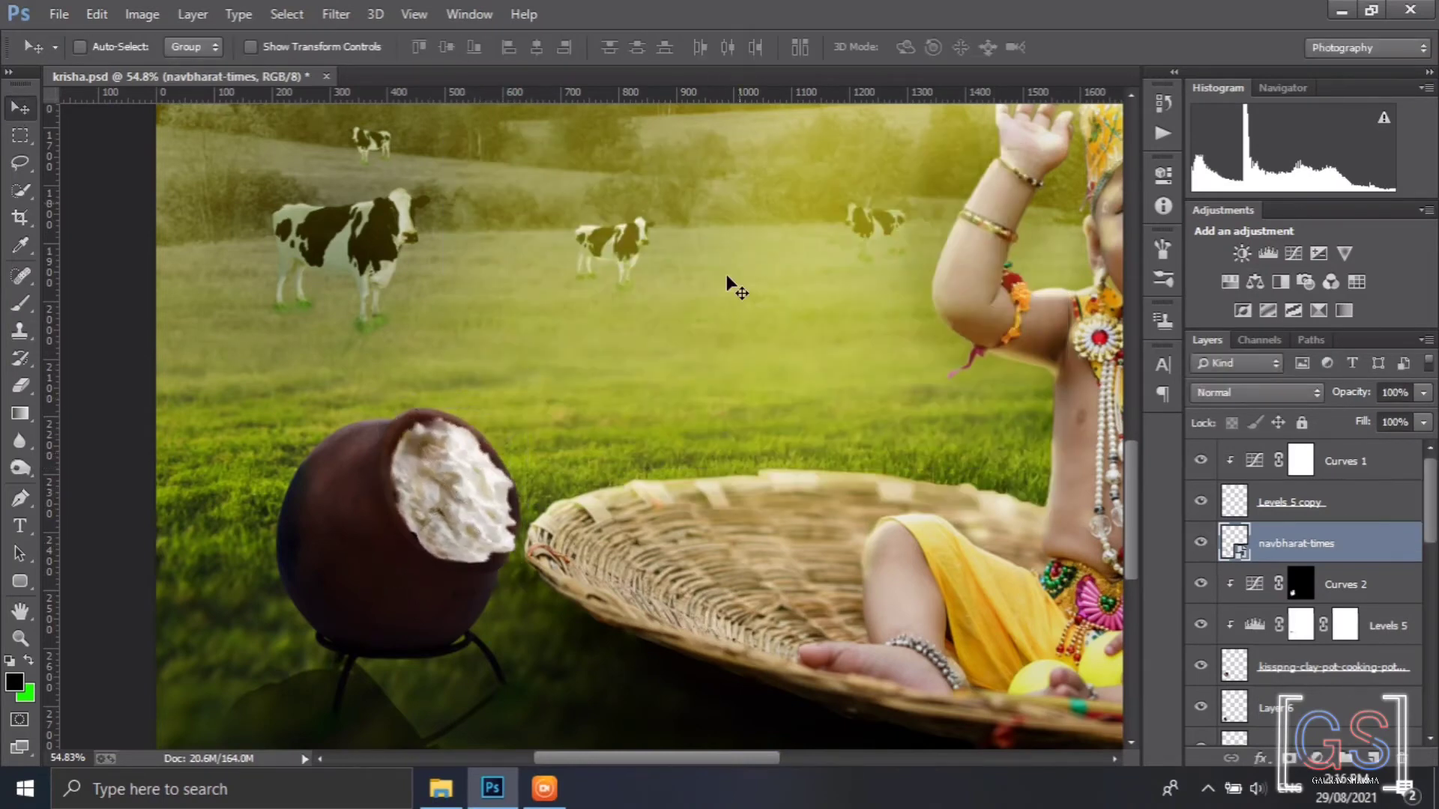
Darken the butter with a clipped Levels adjustment by lowering its output white, and add a layer mask to the adjustment
left_click(1268, 253)
left_click(978, 517)
left_click_drag(1112, 443, 1019, 441)
left_click(1163, 175)
left_click(1288, 758)
key("x")
key("b")
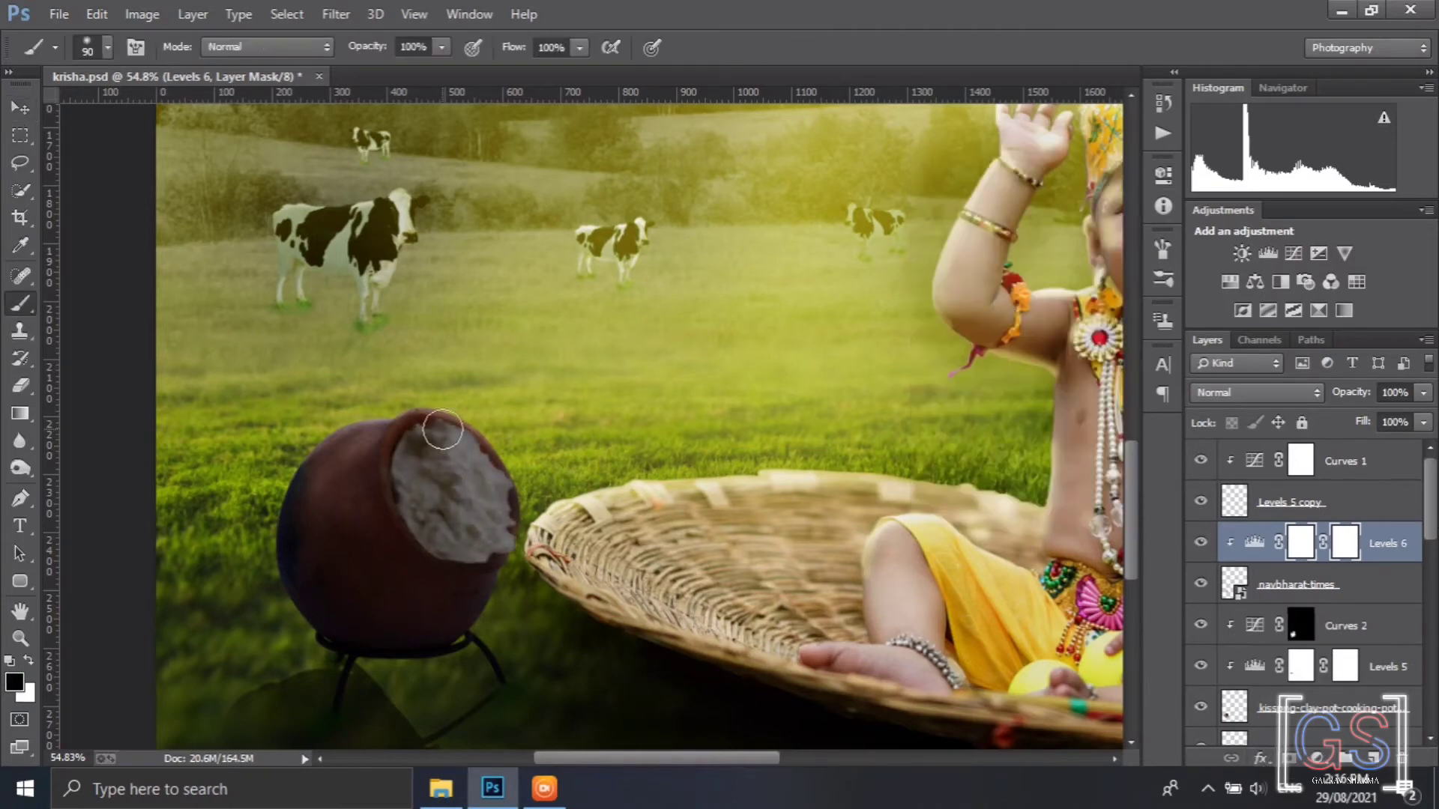
Paint on the Levels 6 mask to brighten the butter's outer edge, softening the transition with 45% opacity and 38% flow
scroll(467, 464, "up", 5)
key("bracketleft")
key("bracketleft")
key("bracketleft")
key("bracketleft")
mouse_move(408, 405)
left_mouse_down()
mouse_move(468, 420)
mouse_move(553, 536)
left_mouse_up()
left_click_drag(300, 54, 326, 50)
left_click_drag(514, 48, 468, 49)
mouse_move(420, 416)
left_mouse_down()
mouse_move(502, 506)
mouse_move(390, 424)
left_mouse_up()
scroll(444, 523, "down", 5)
scroll(444, 523, "down", 2)
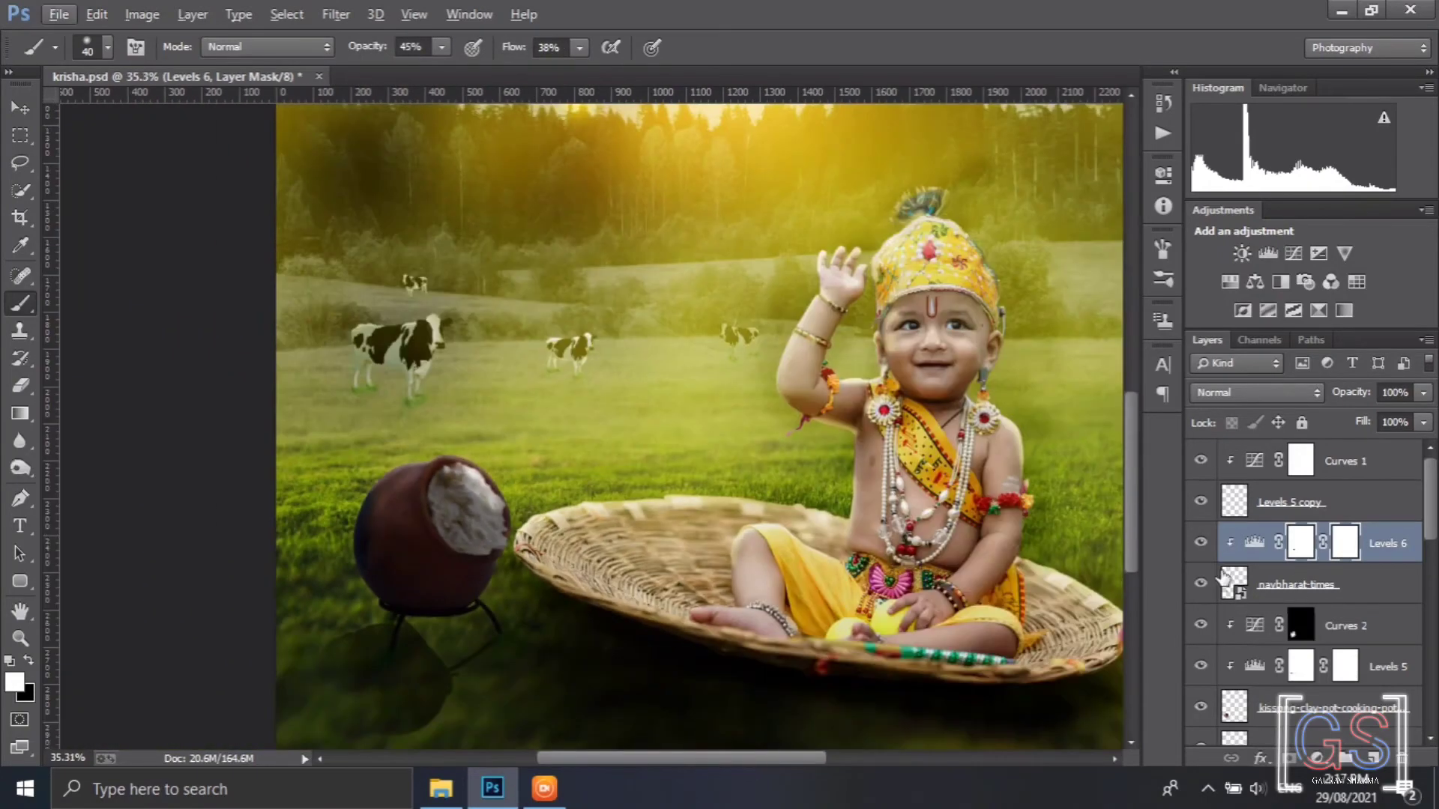
Paint on the Levels 5 mask to lighten the clay pot's upper edge and rim, blending it at 35% opacity and 23% flow
left_click(1346, 659)
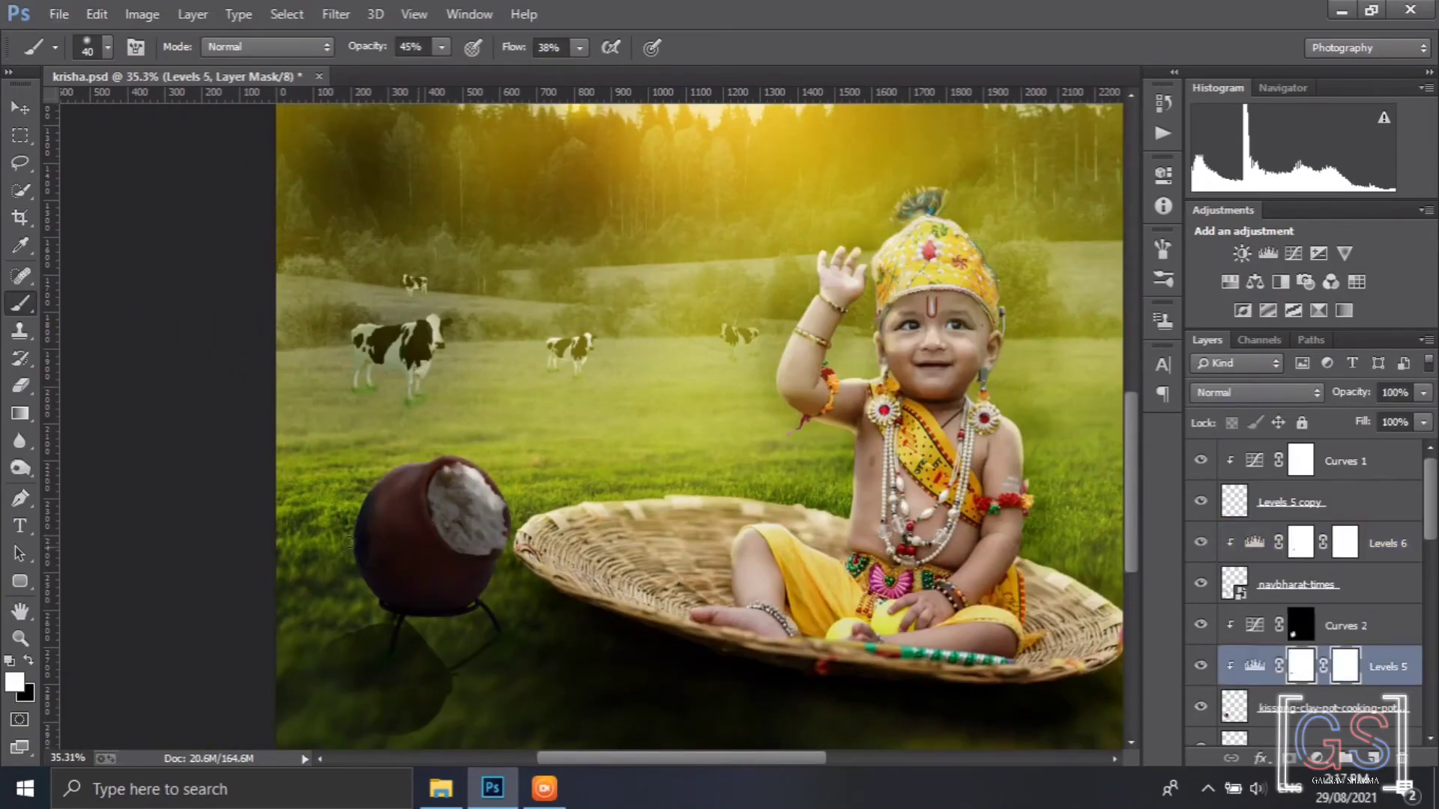
scroll(401, 558, "up", 6)
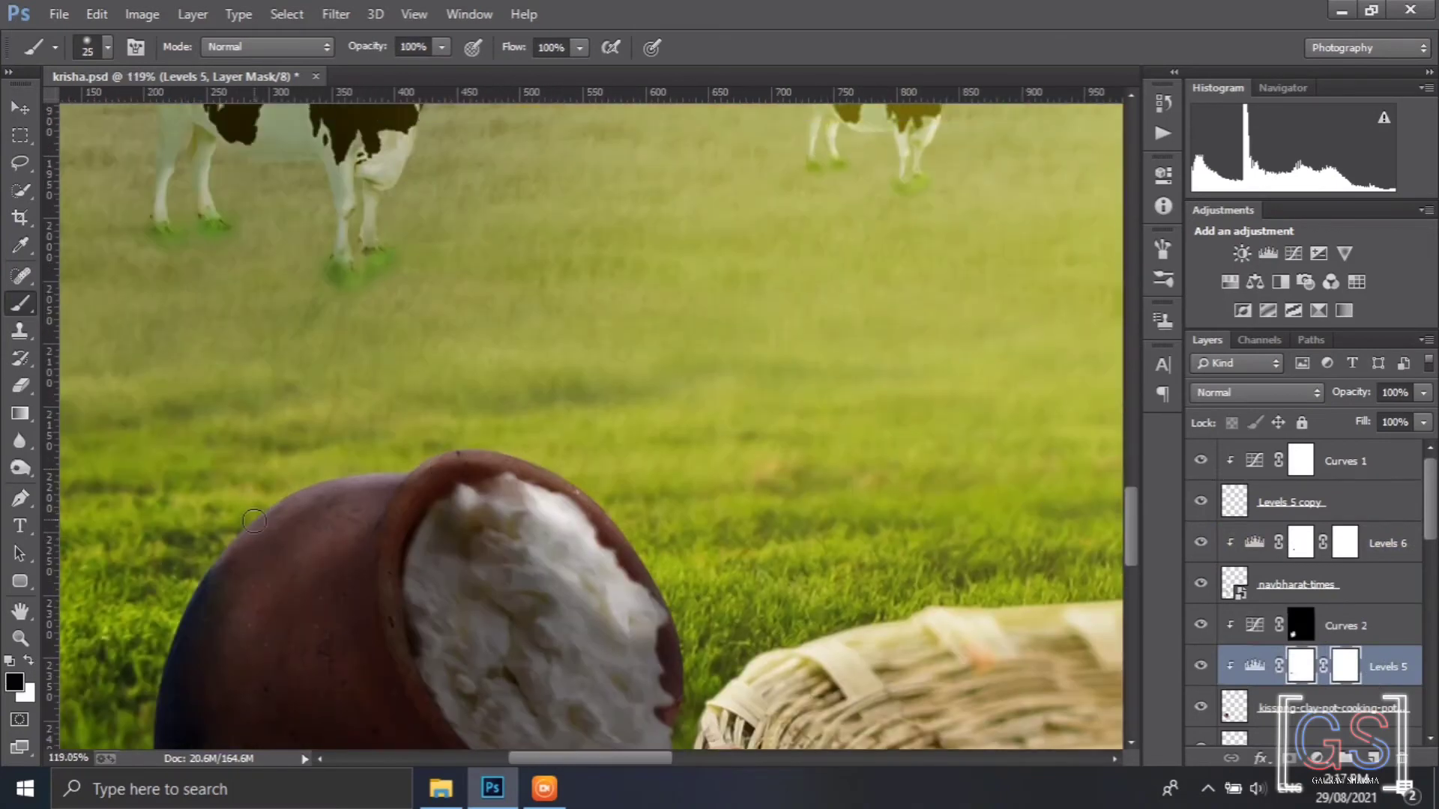
left_click_drag(254, 521, 495, 470)
left_click(27, 662)
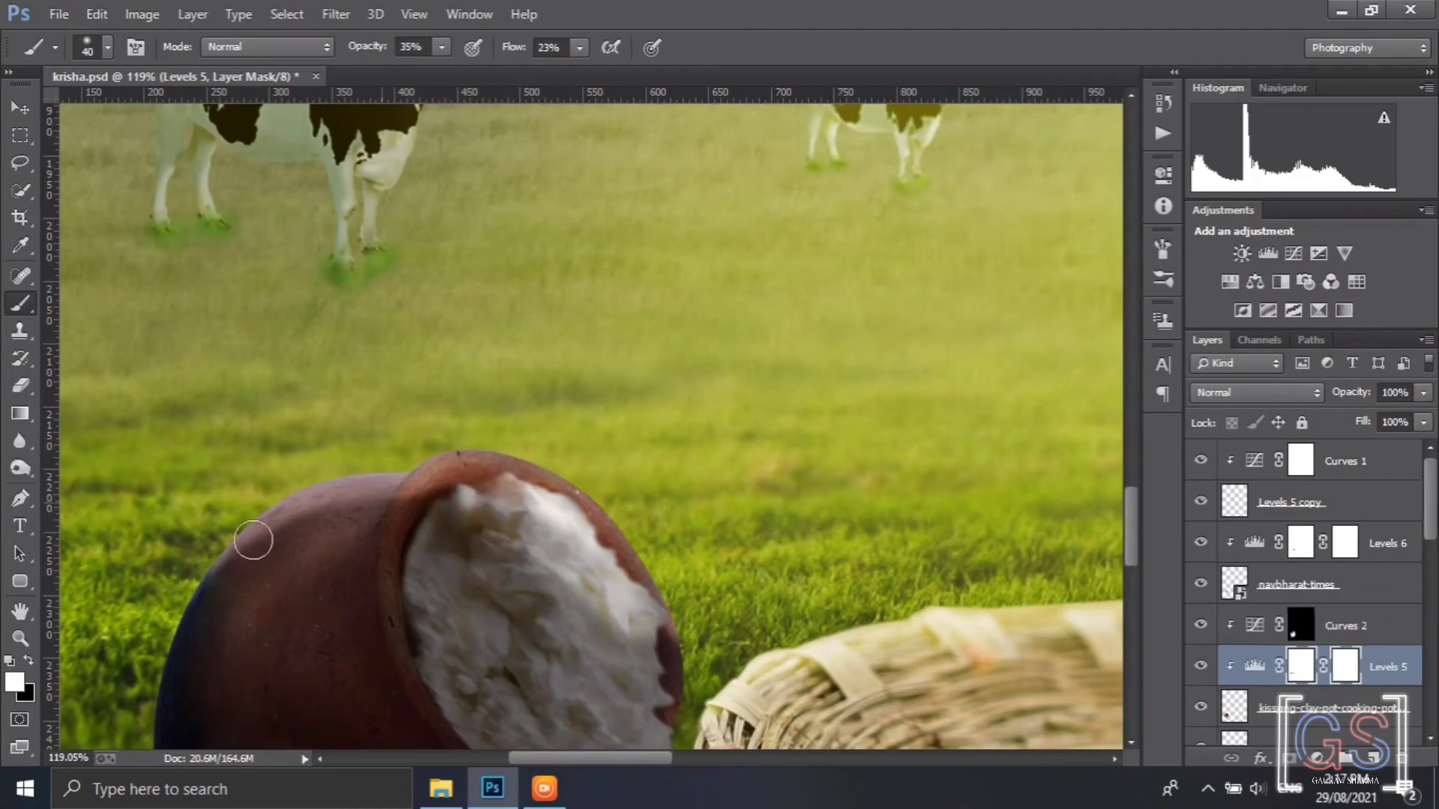
left_click_drag(323, 544, 442, 470)
scroll(364, 570, "down", 12)
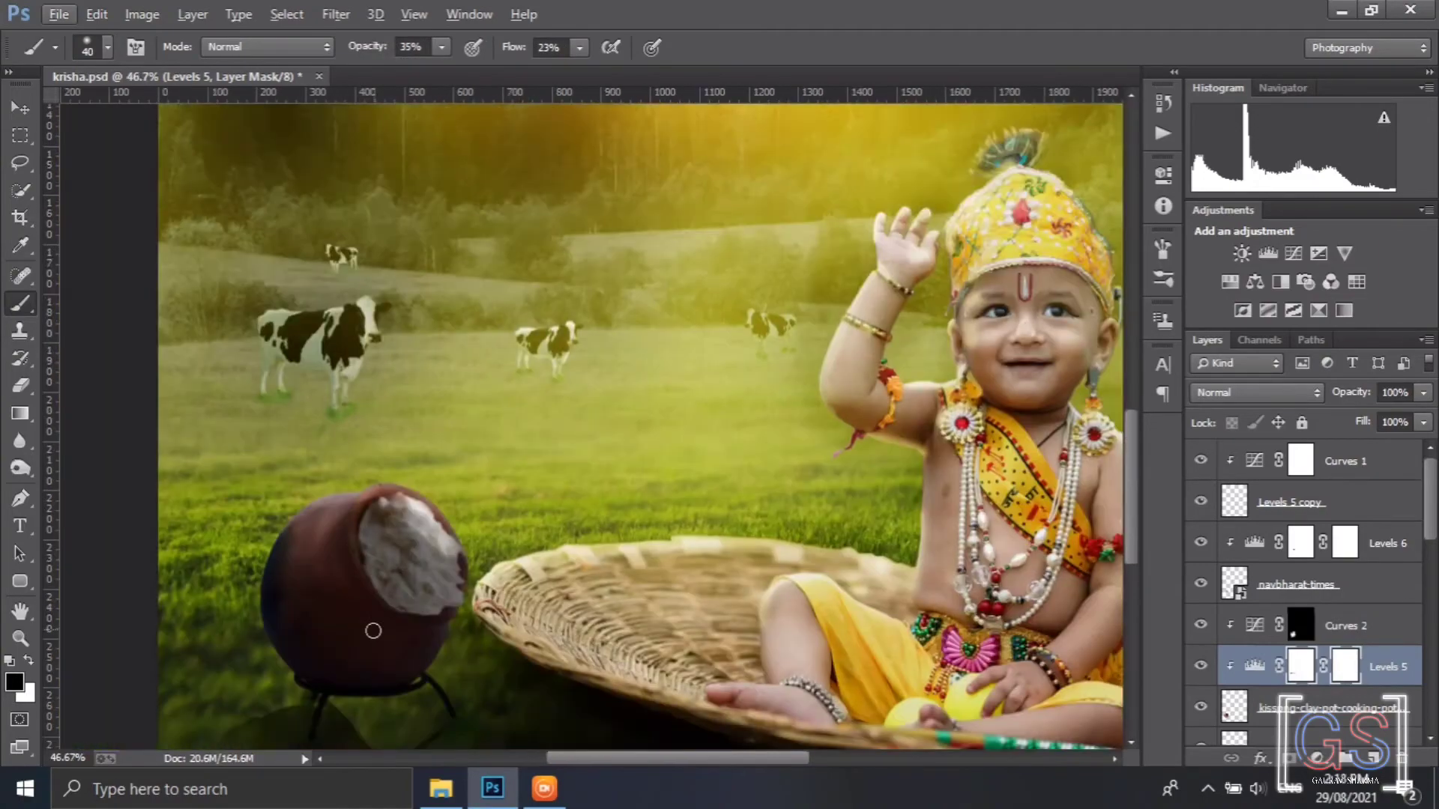
Soften the pot's shadow on Layer 6 with a Gaussian Blur of about 6.8 pixels and set the layer's opacity to 86%
scroll(412, 416, "up", 1)
scroll(1199, 629, "down", 3)
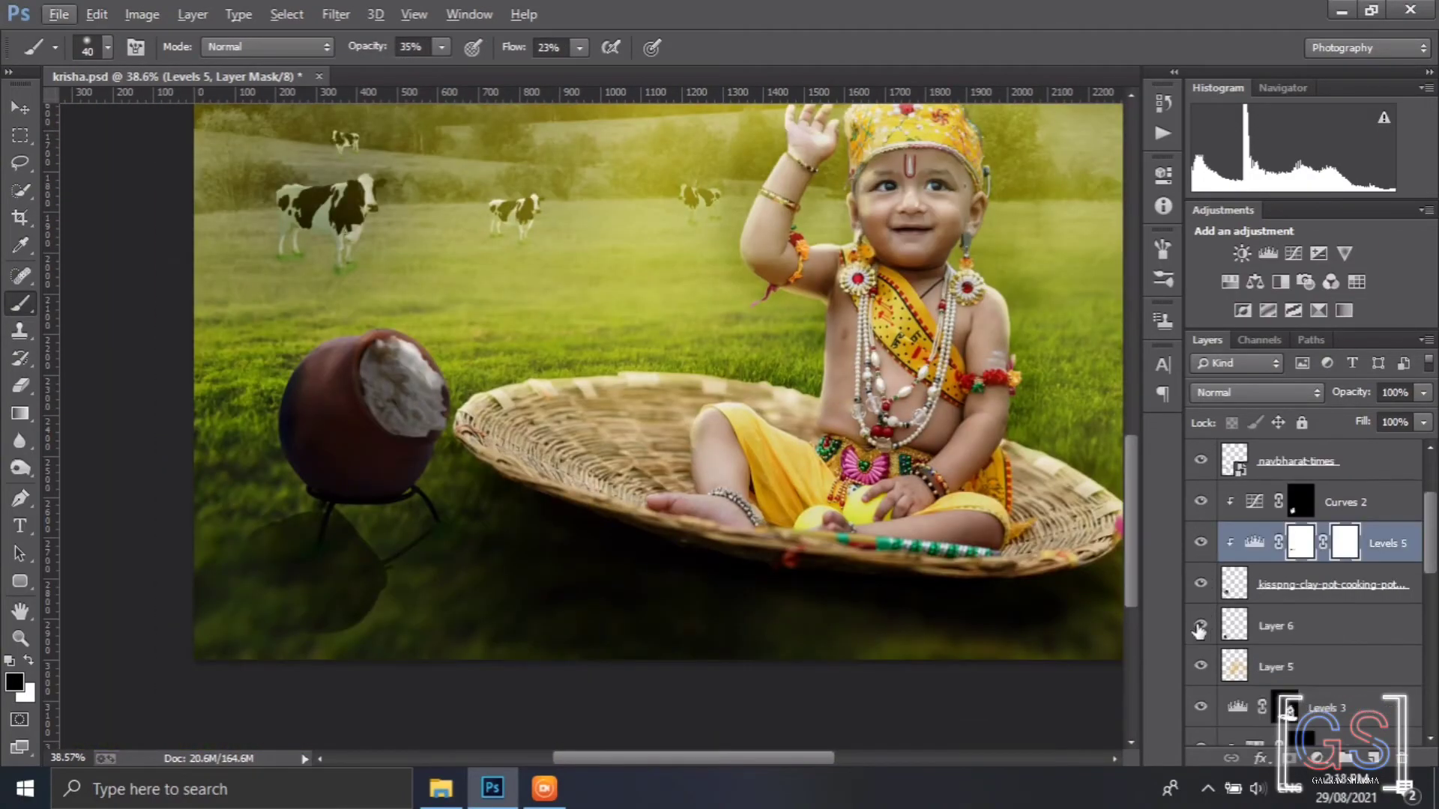
left_click(1274, 626)
left_click(335, 14)
left_click(674, 411)
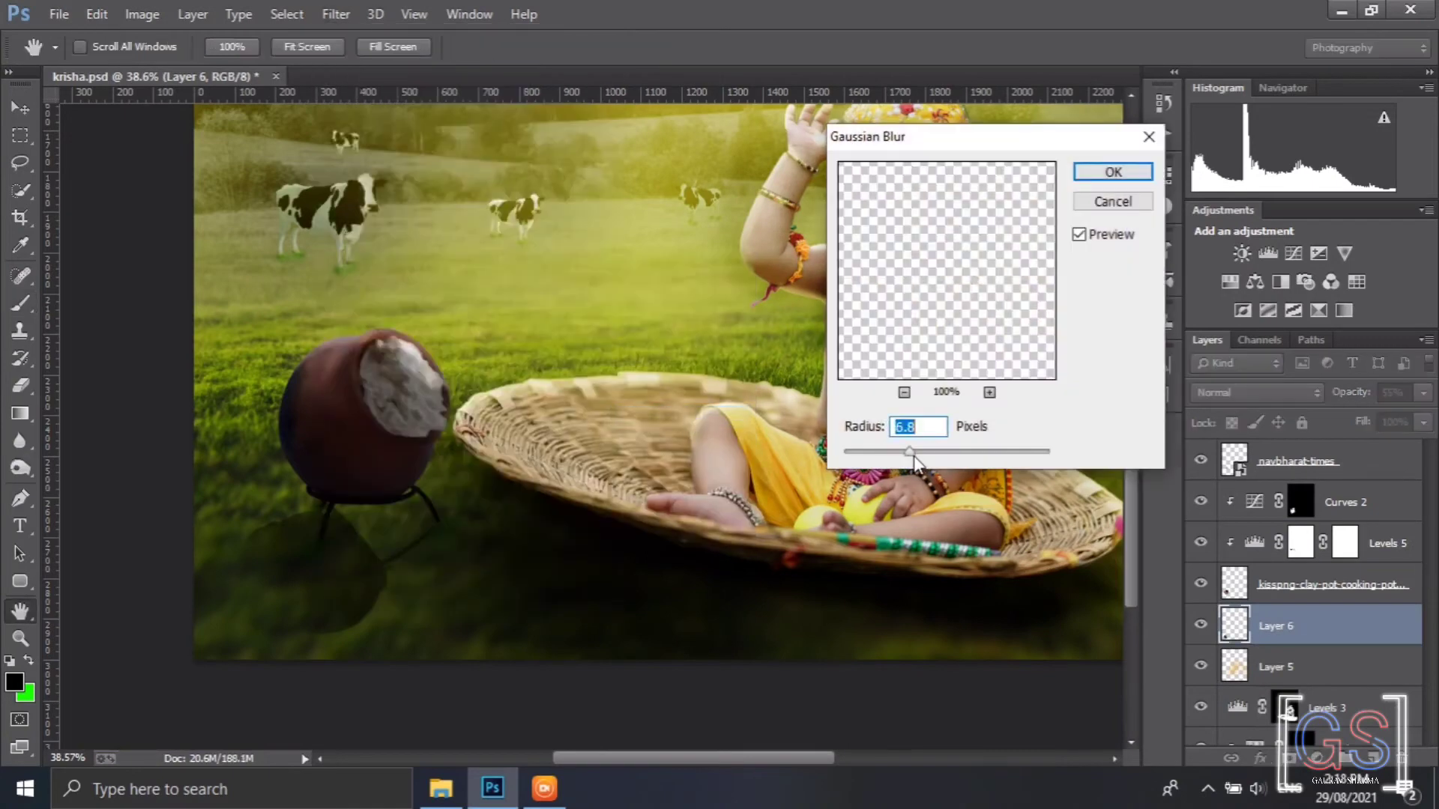
left_click(1146, 177)
left_click_drag(1352, 393, 1416, 395)
Blur the pot's shadow on Layer 6 again using Gaussian Blur with a larger radius
left_click(375, 14)
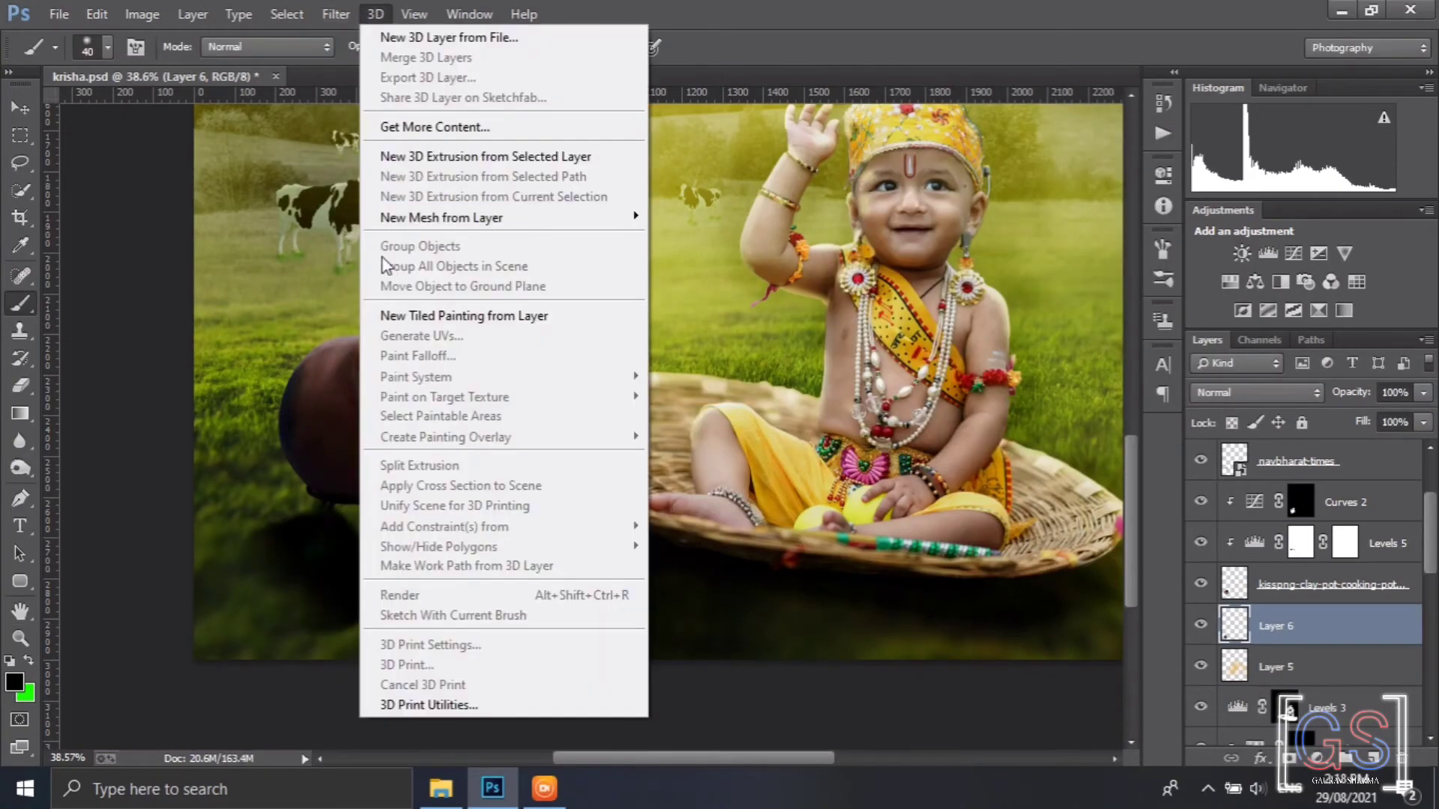
mouse_move(336, 14)
mouse_move(357, 266)
left_click(674, 413)
left_click_drag(912, 453, 938, 456)
key("Return")
key("b")
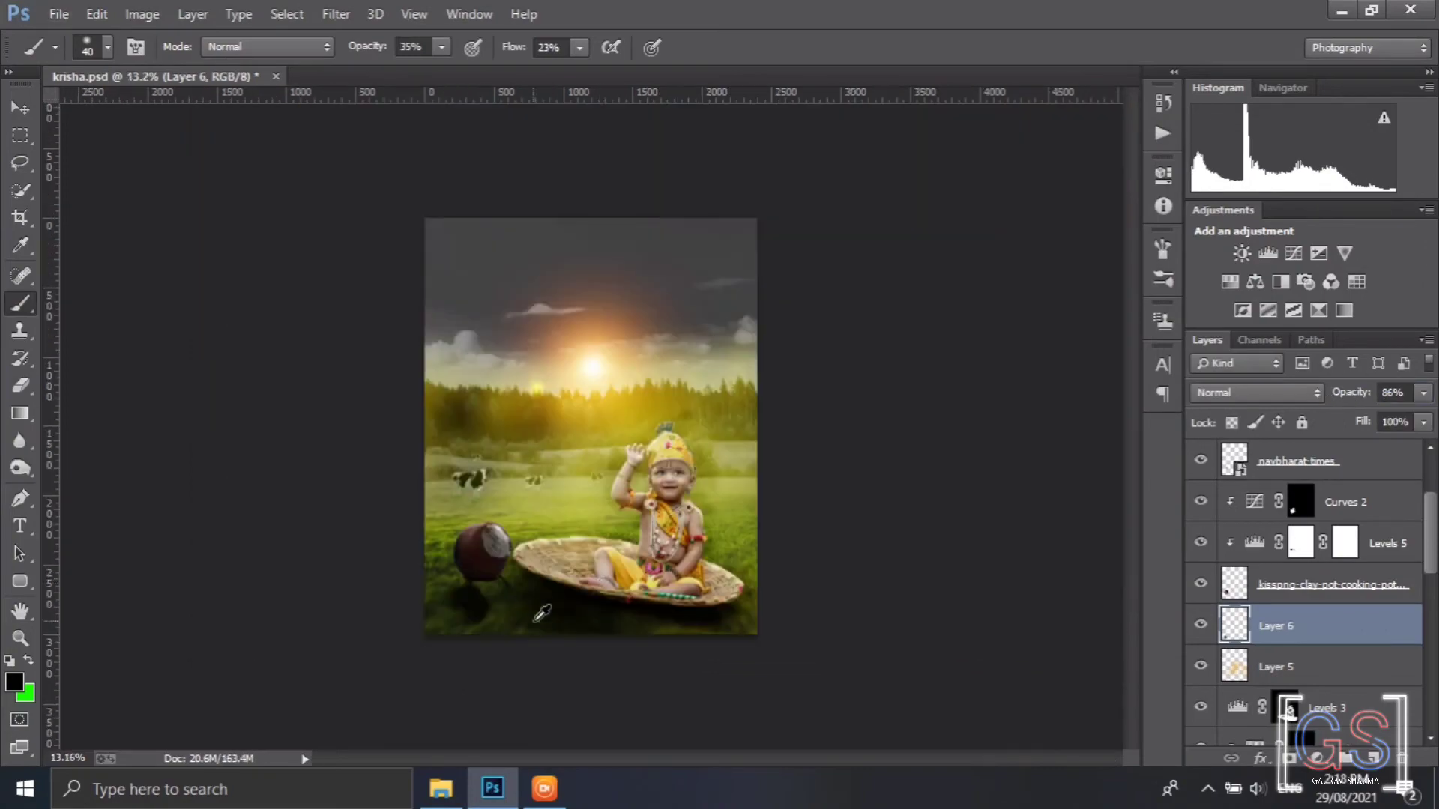
scroll(541, 613, "up", 5)
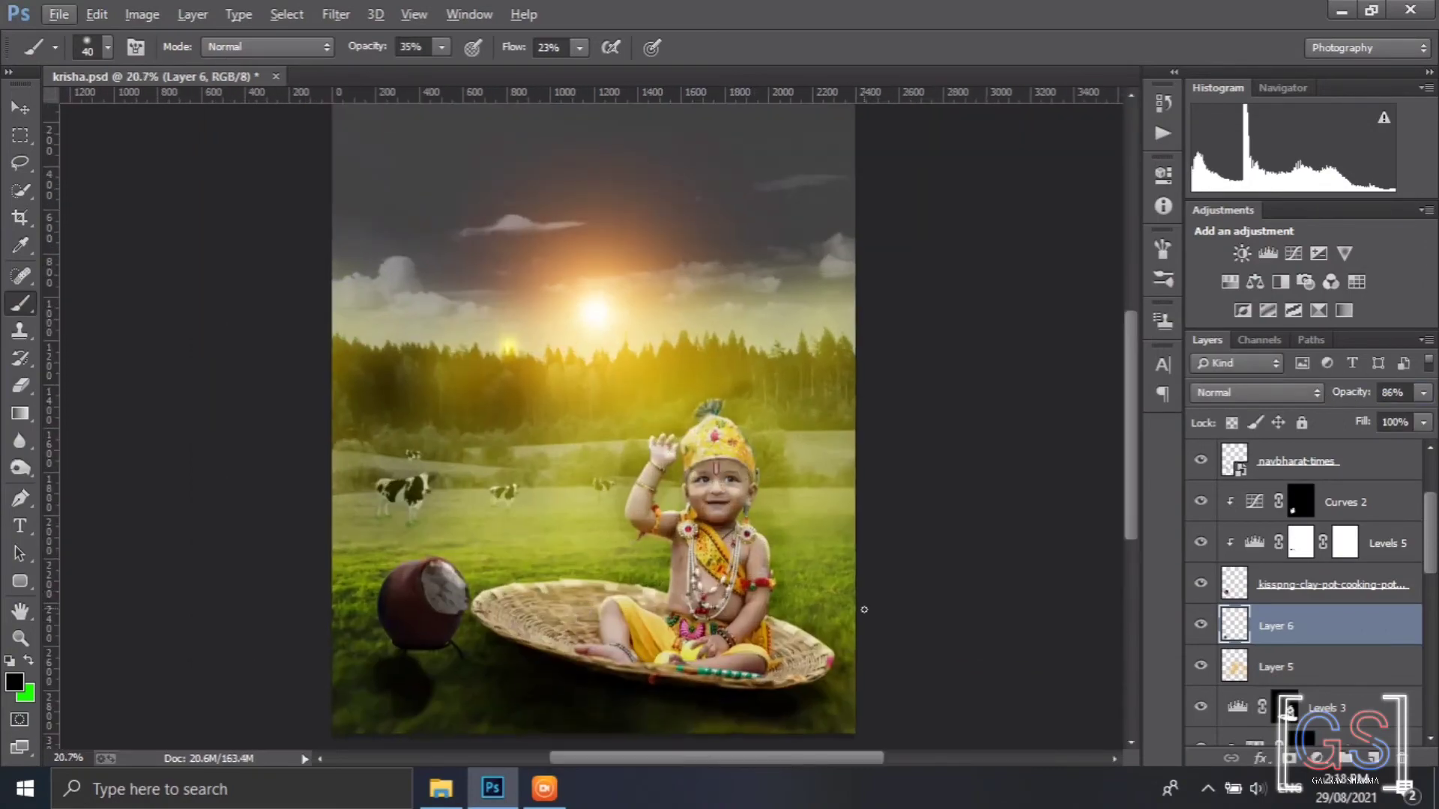
scroll(861, 610, "up", 2)
scroll(710, 658, "down", 3)
Place the matki-png-5 image into the composite and position it over the front of the basket
left_click(59, 15)
left_click(112, 317)
double_click(833, 215)
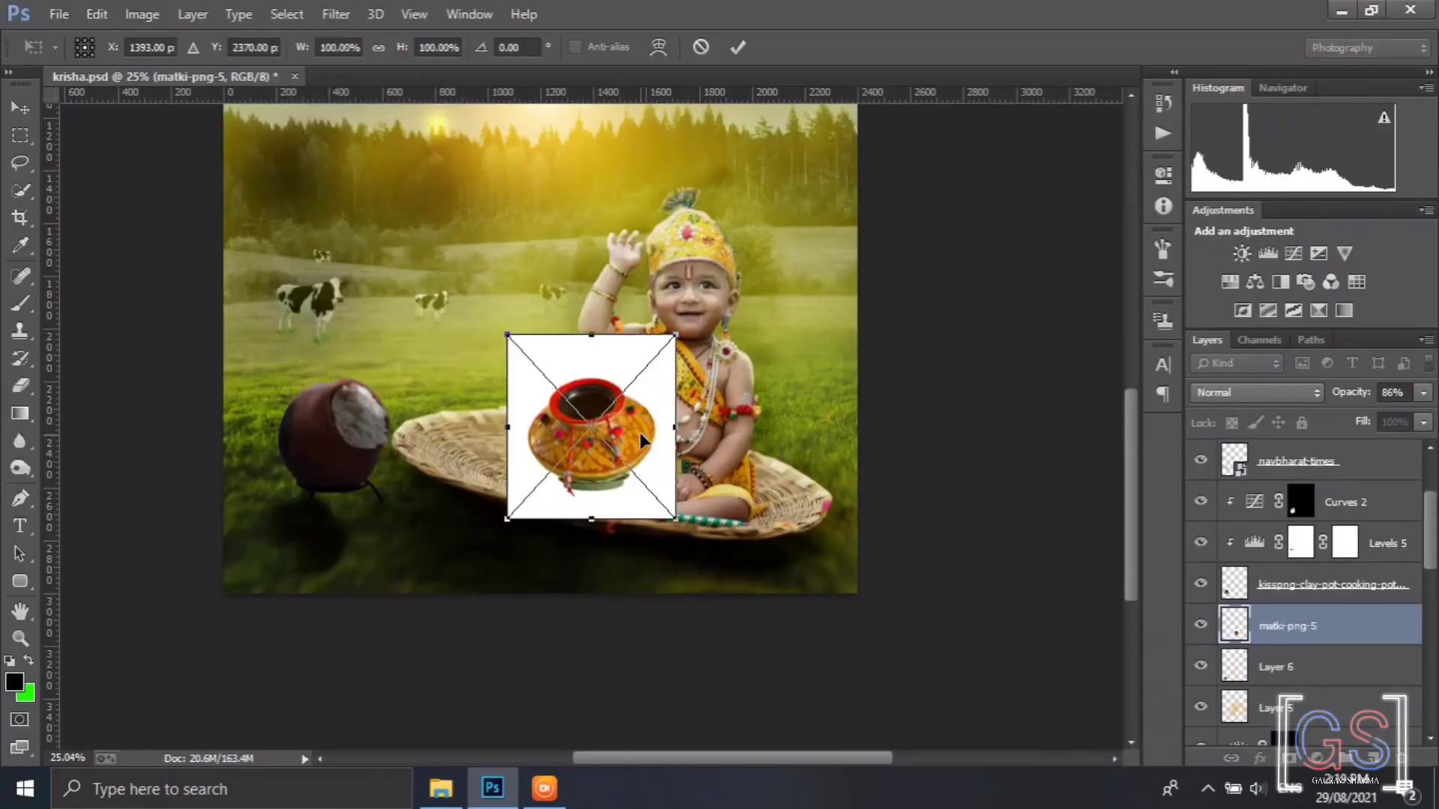
left_click_drag(592, 442, 505, 477)
Erase the white background around the decorated pot with the Magic Eraser at tolerance 32
left_click(21, 386)
left_click(659, 322)
right_click(20, 387)
left_click(128, 424)
left_click(469, 401)
left_click(720, 318)
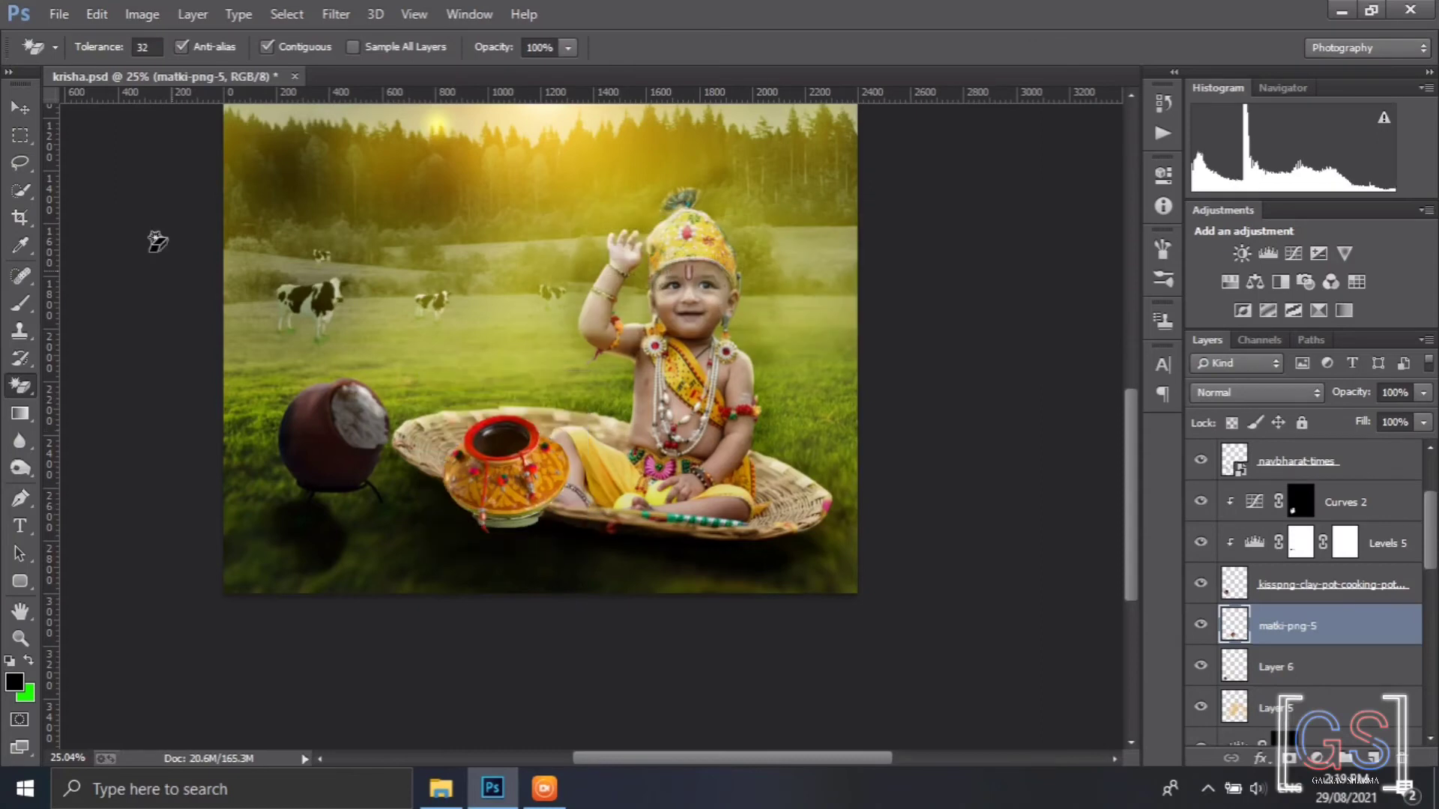
Move the matki-png-5 layer up the stack between Curves 2 and navbharat-times
left_click(20, 108)
left_click_drag(1335, 625, 1337, 443)
mouse_move(1342, 585)
left_mouse_down()
mouse_move(1352, 444)
mouse_move(1355, 601)
left_mouse_up()
left_click_drag(1346, 514, 1352, 558)
left_click(1201, 502)
left_click(1201, 501)
left_click(1300, 506)
left_click(1290, 554)
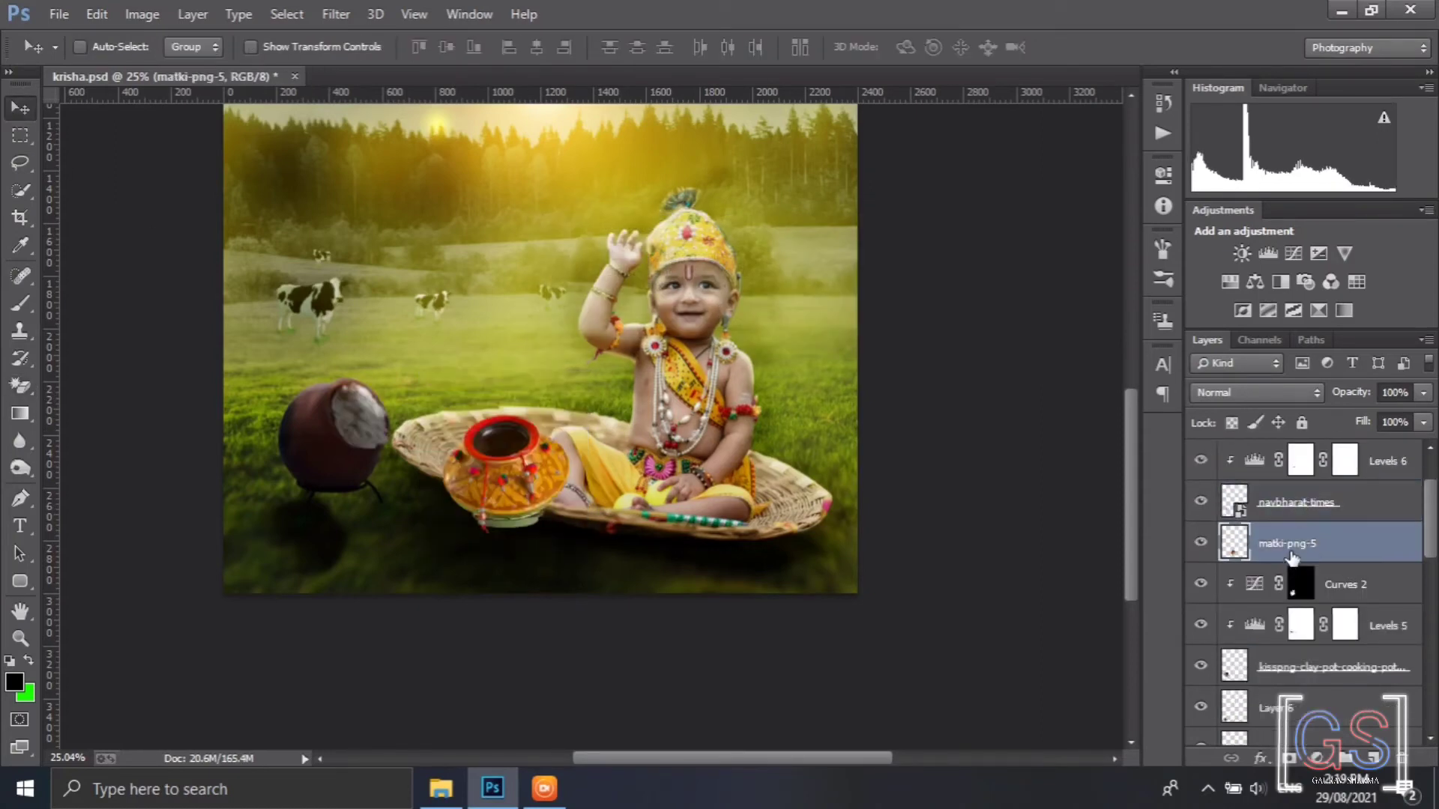
Move the decorated pot onto the dark grass in front of the basket and tilt it clockwise
left_click_drag(525, 480, 490, 527)
key("ctrl+t")
left_click_drag(637, 505, 616, 592)
mouse_move(532, 526)
left_mouse_down()
mouse_move(466, 517)
mouse_move(541, 523)
mouse_move(545, 506)
left_mouse_up()
scroll(548, 535, "up", 5)
left_click(950, 48)
left_click_drag(479, 560, 486, 571)
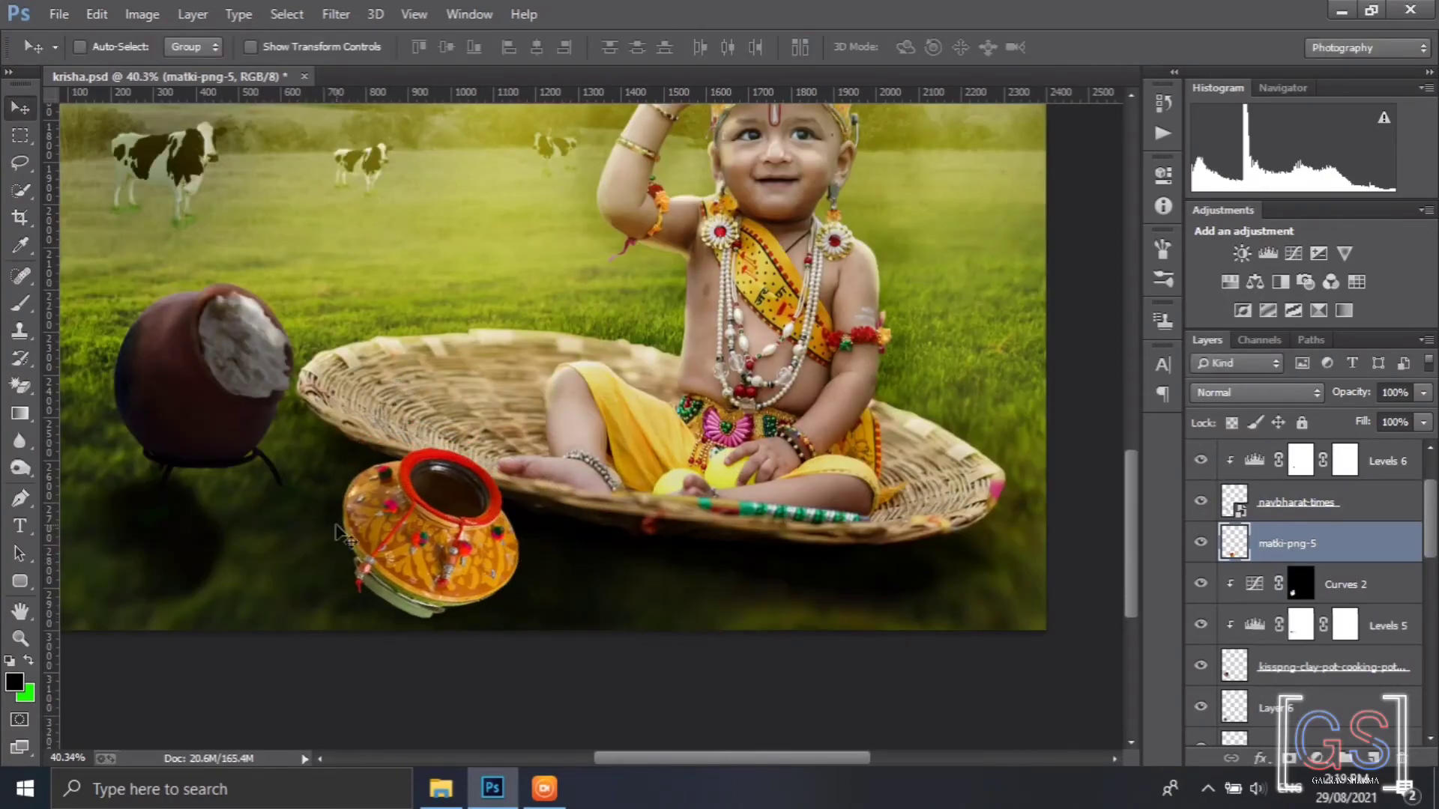
Duplicate the pexels-free-nature-stock-7174 grass layer and move the copy up to just above the clay pot layer, clipped to it
scroll(1297, 622, "down", 10)
left_click(1201, 683)
left_click(1201, 684)
left_click(1201, 644)
left_click(1201, 645)
left_click(1202, 479)
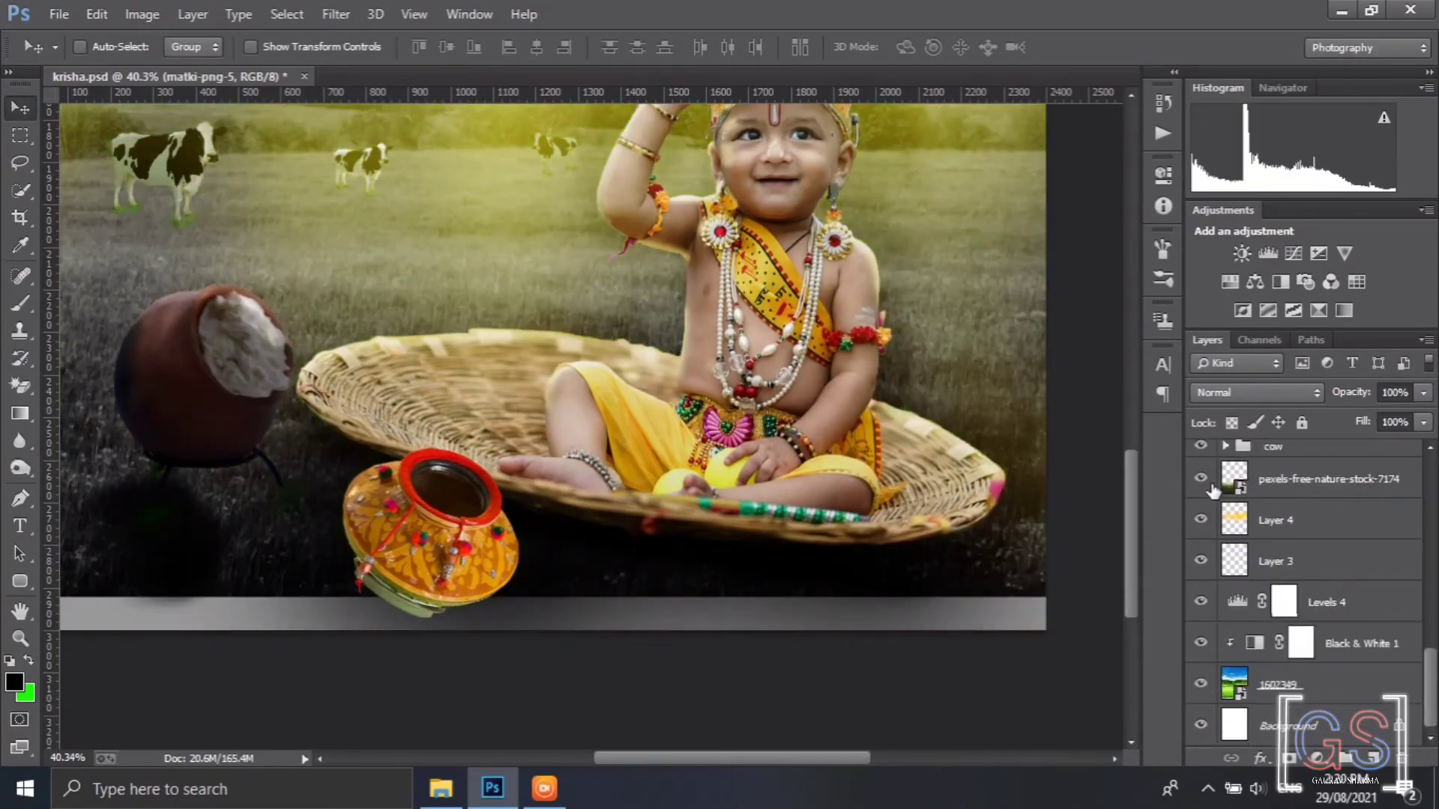
left_click(1202, 479)
left_click(1279, 480)
key("ctrl+j")
key("ctrl+]")
key("ctrl+]")
key("ctrl+]")
key("ctrl+]")
key("ctrl+]")
key("ctrl+]")
key("ctrl+]")
left_click_drag(1315, 606, 1325, 518)
key("ctrl+]")
key("ctrl+]")
key("ctrl+]")
Transform and lower the clipped grass copy over the clay pot, and merge it down
key("ctrl+t")
scroll(775, 565, "down", 3)
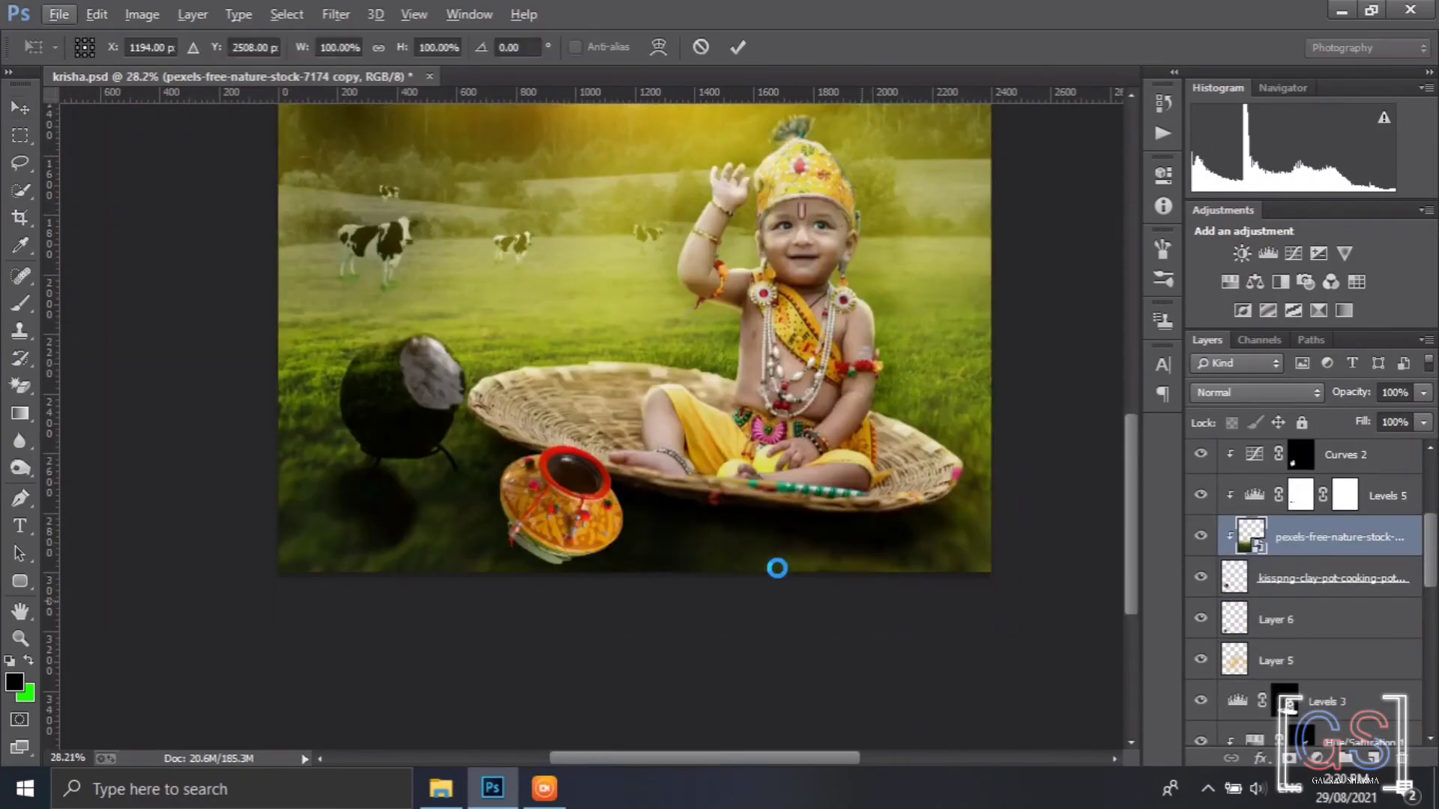
left_click_drag(716, 648, 767, 744)
left_click(379, 48)
left_click_drag(402, 48, 350, 51)
left_click_drag(763, 583, 728, 428)
right_click(1242, 513)
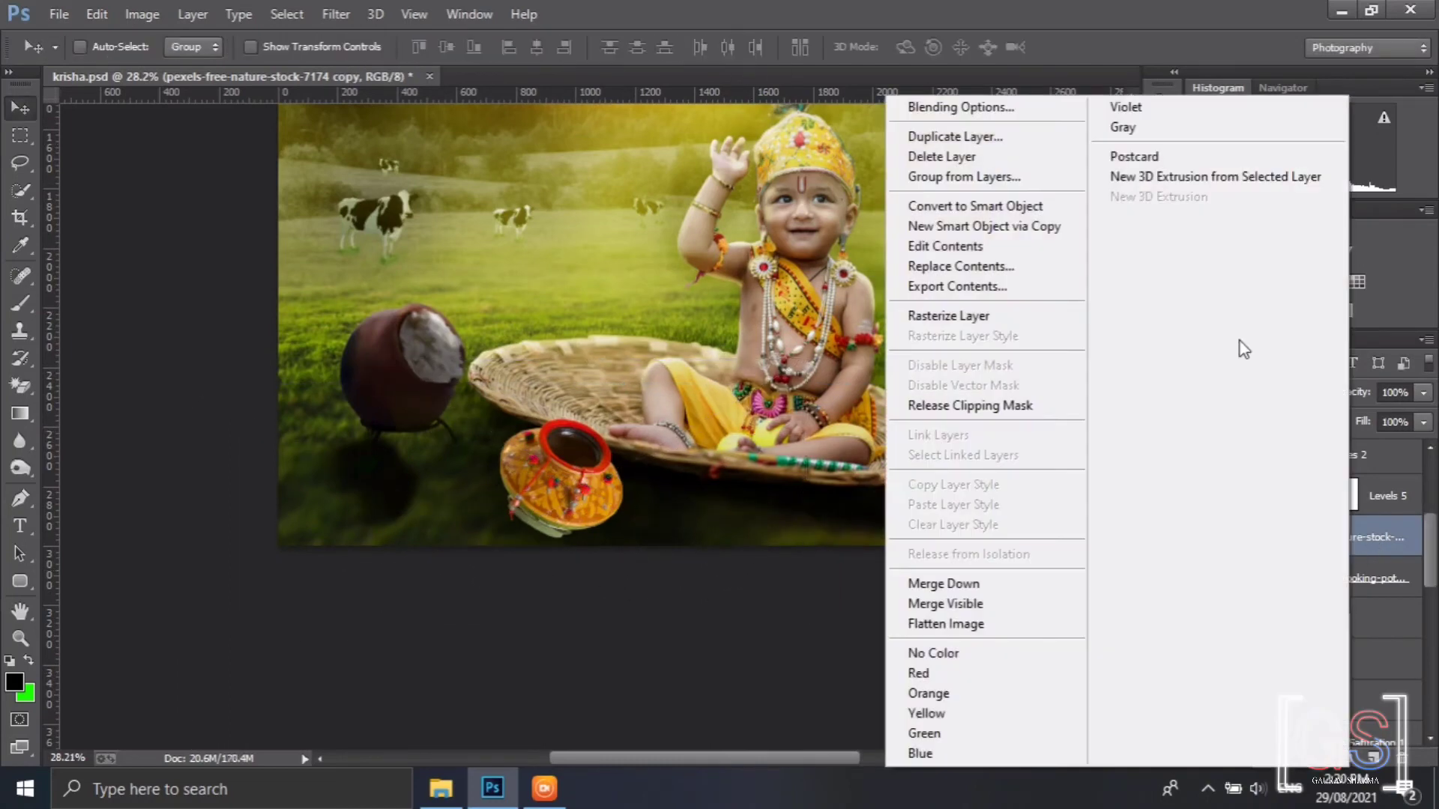
left_click(947, 582)
Add a new layer above the clay pot and set up the 112 px grass brush with tighter spacing and a rotated tip angle
left_click(1373, 759)
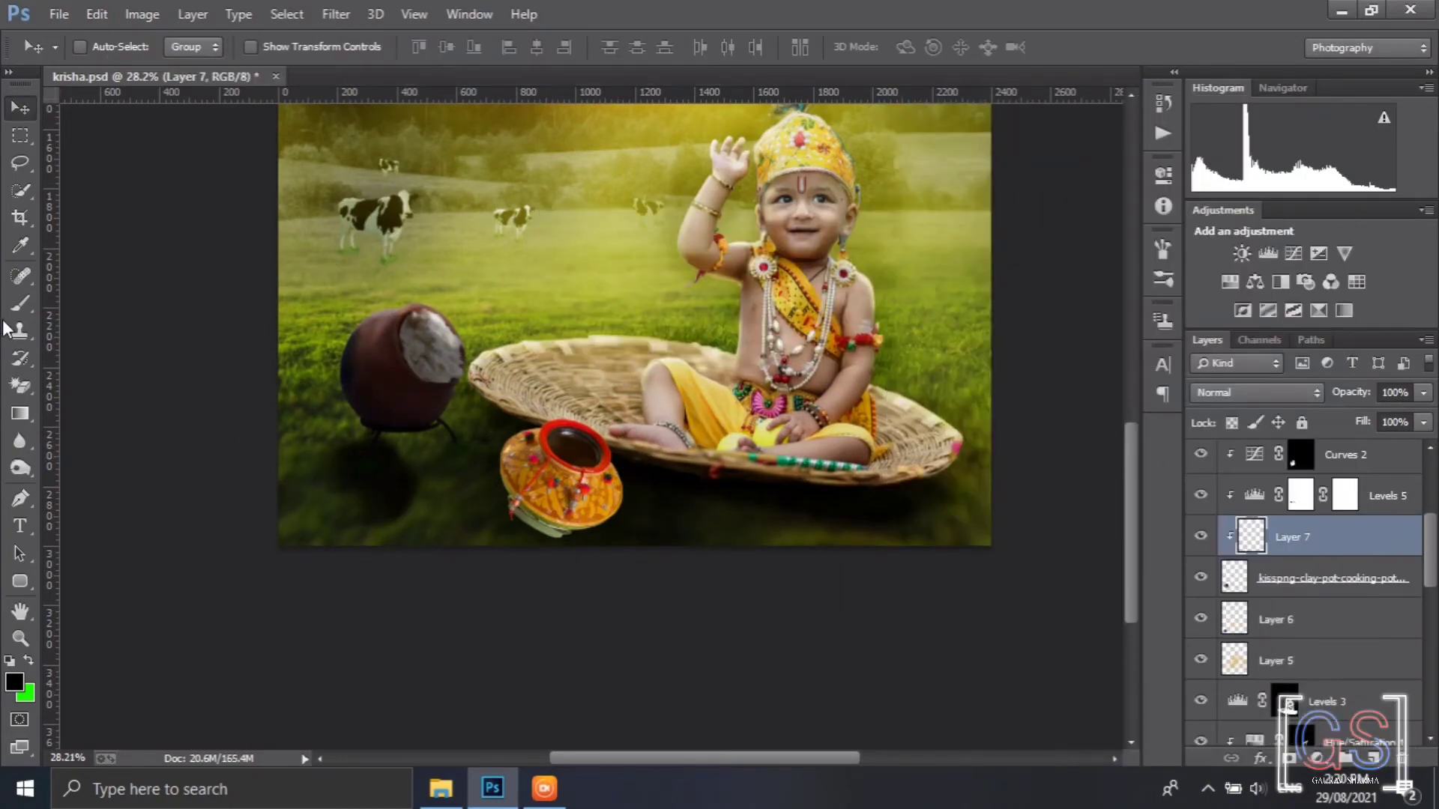
left_click(20, 303)
left_click(1163, 279)
left_click_drag(1131, 274, 1148, 563)
left_click(925, 344)
left_click(962, 215)
left_click_drag(933, 575, 921, 576)
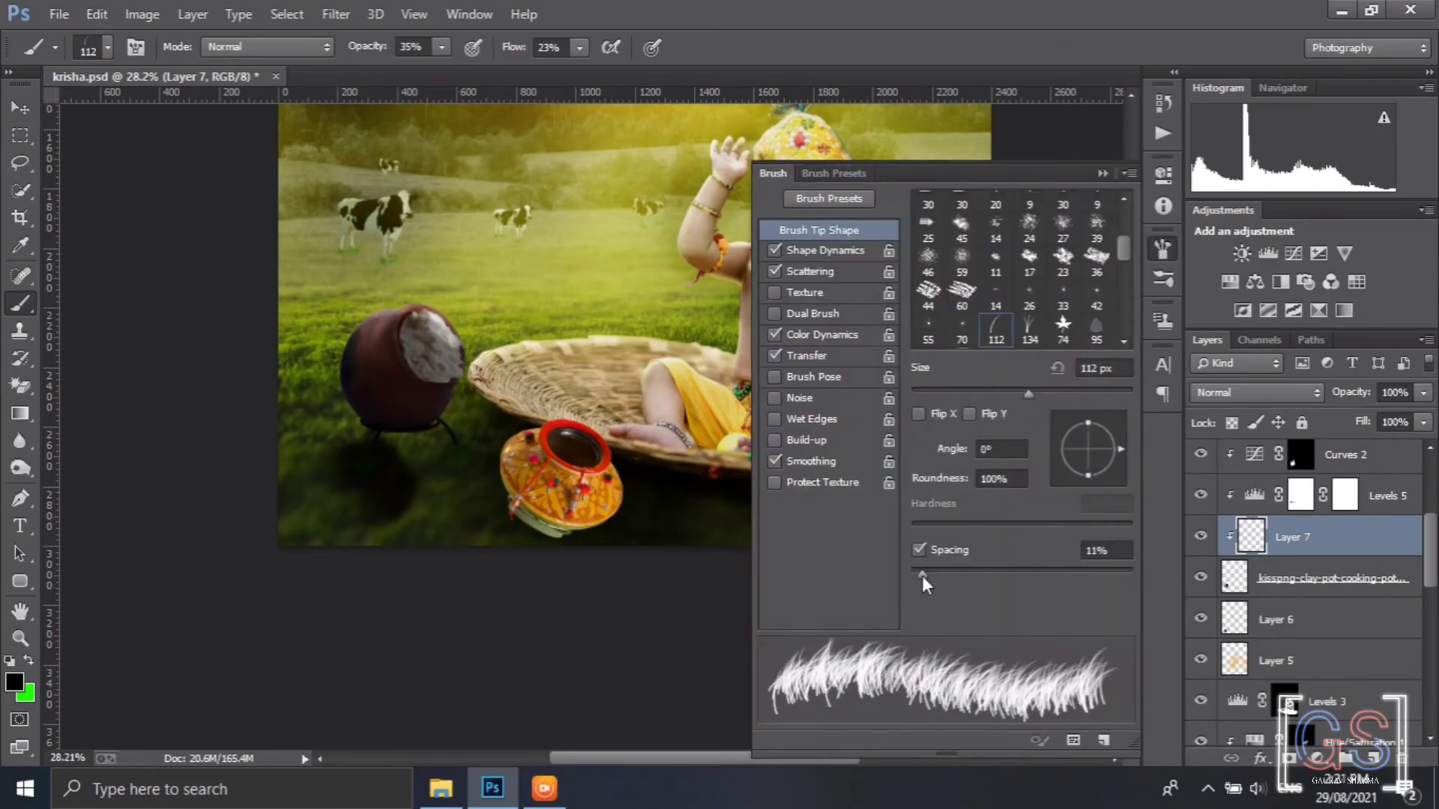
left_click_drag(1117, 450, 1121, 476)
left_click_drag(920, 574, 915, 575)
left_click(1102, 173)
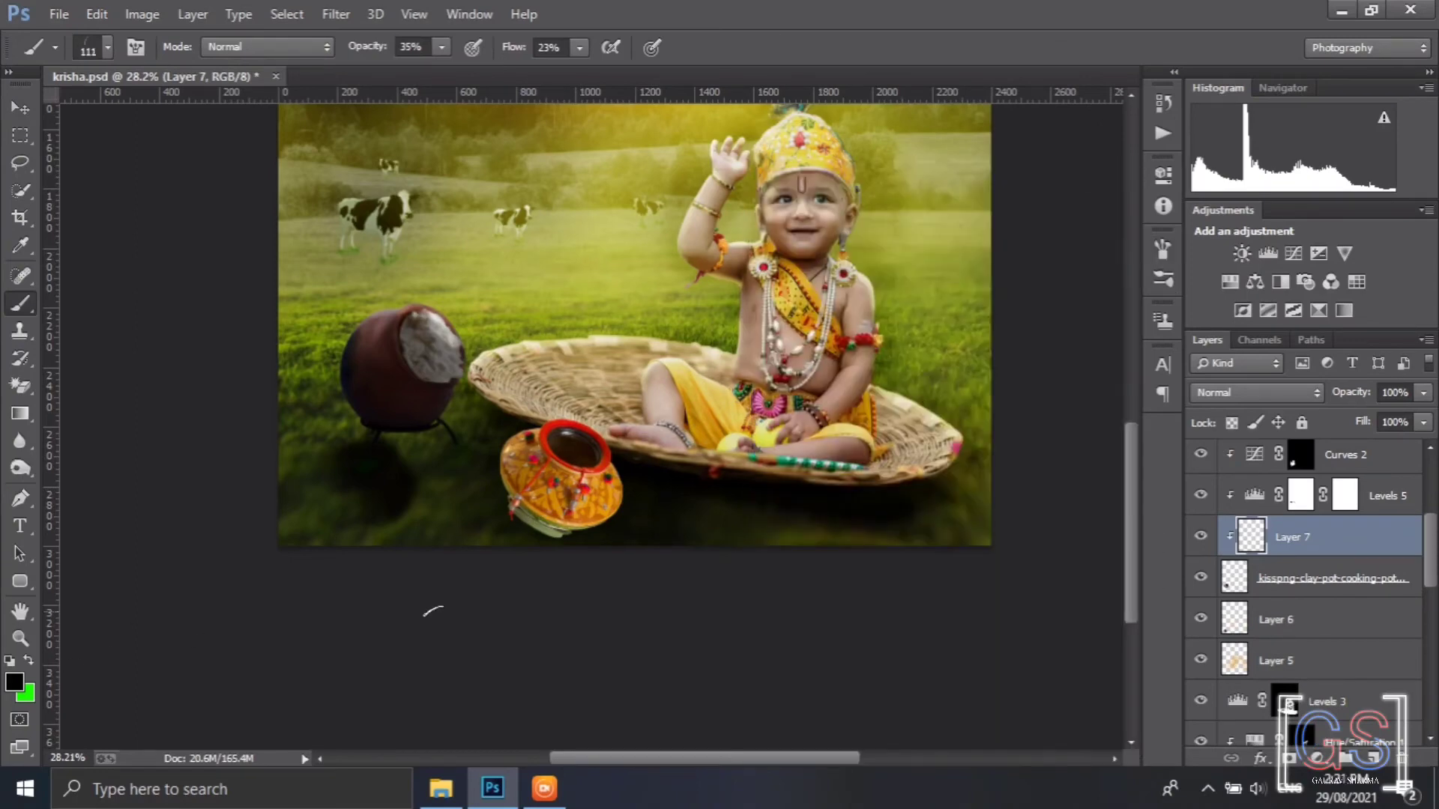
Set the foreground colour to a dark olive green sampled from the shadowed grass
scroll(505, 563, "up", 5)
scroll(588, 510, "up", 1)
left_click(14, 682)
left_click(405, 524)
key("Return")
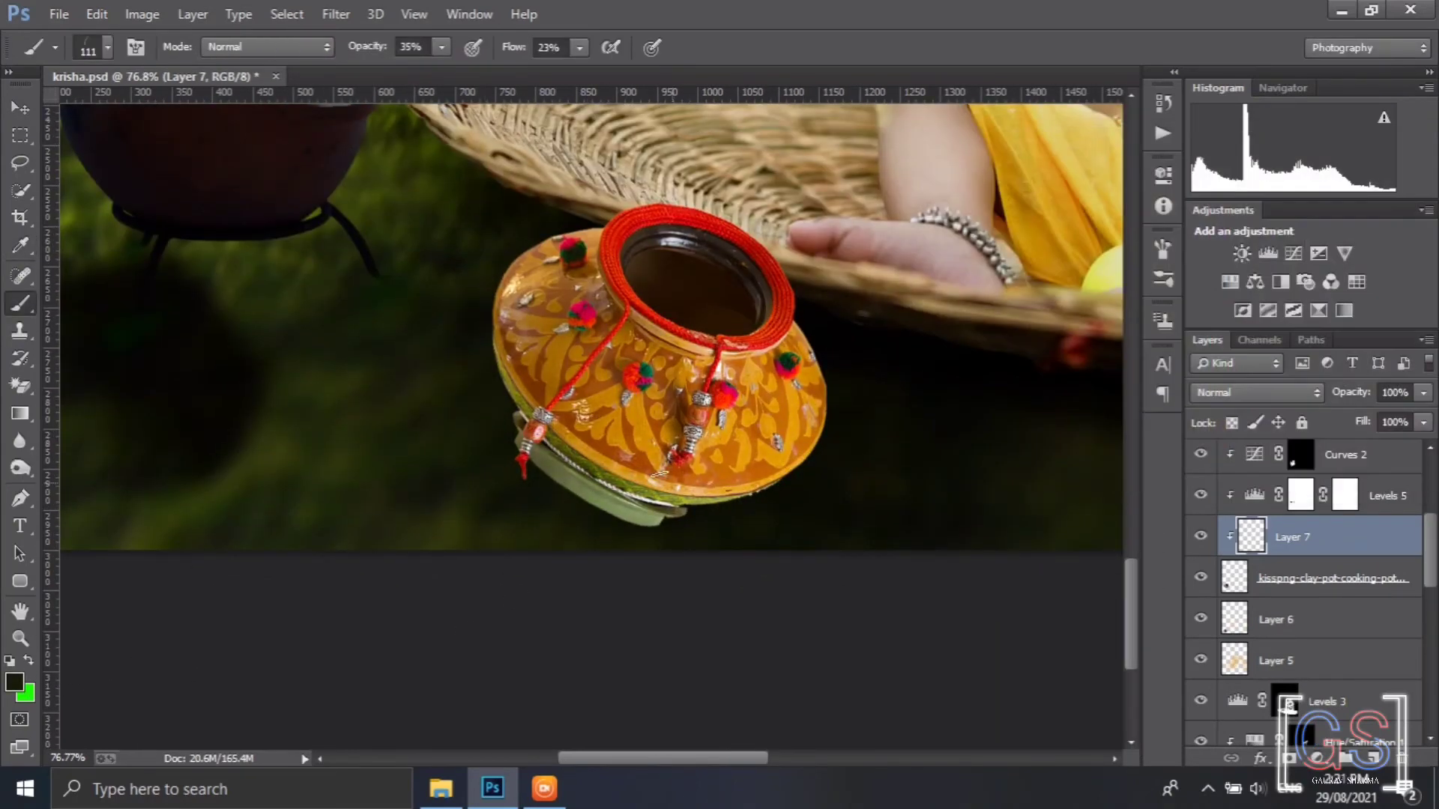
Delete Layer 7 and create a fresh empty layer in its place
left_click(1201, 537)
left_click(1200, 536)
left_click(1401, 758)
left_click(618, 316)
left_click(1373, 758)
Move Layer 7 to the top of the layer stack with matki-png-5 directly beneath it
right_click(1306, 535)
left_click(944, 216)
left_click(515, 487)
key("Return")
scroll(1340, 671, "up", 3)
left_click_drag(1340, 670, 1378, 451)
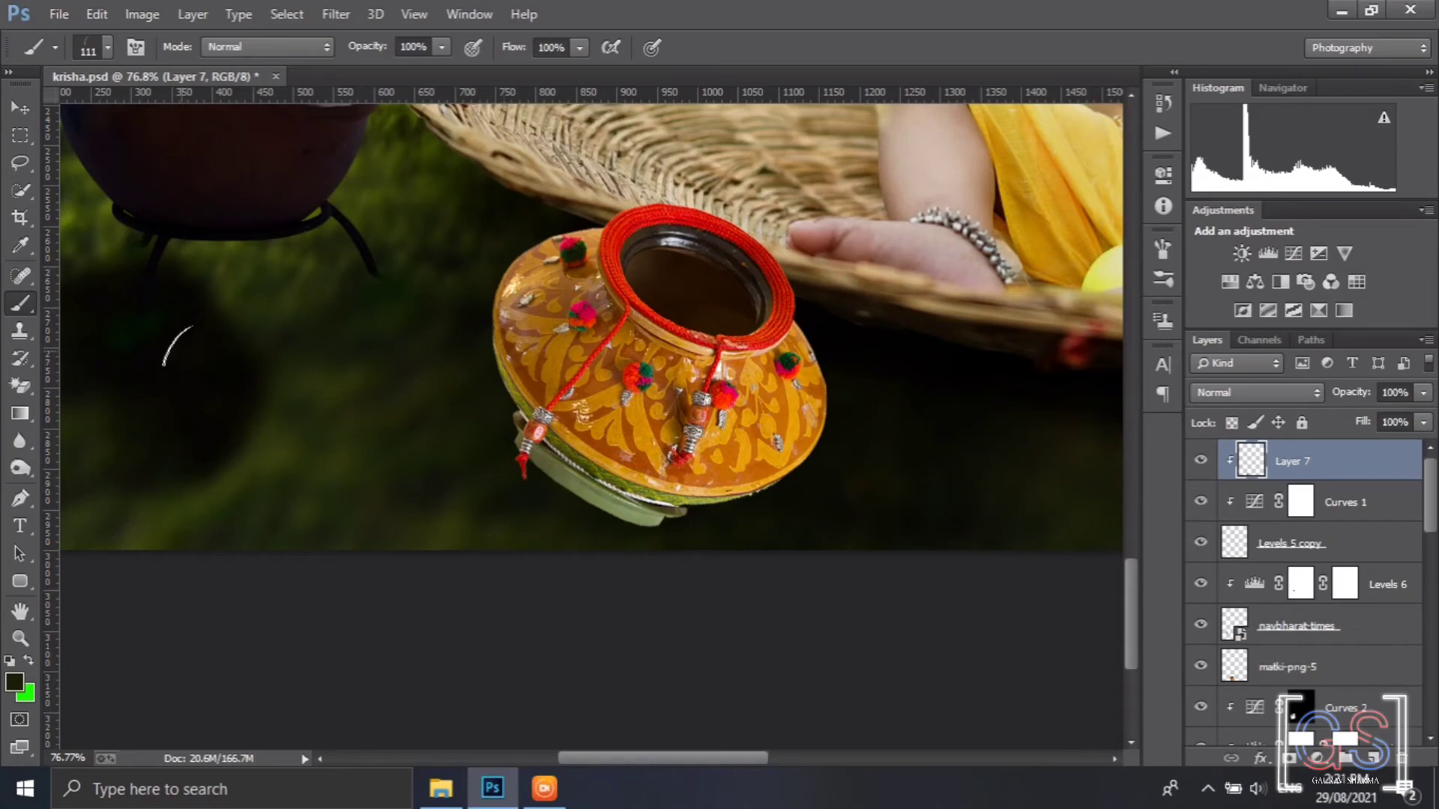
scroll(799, 408, "down", 4)
left_click_drag(1323, 664, 1345, 480)
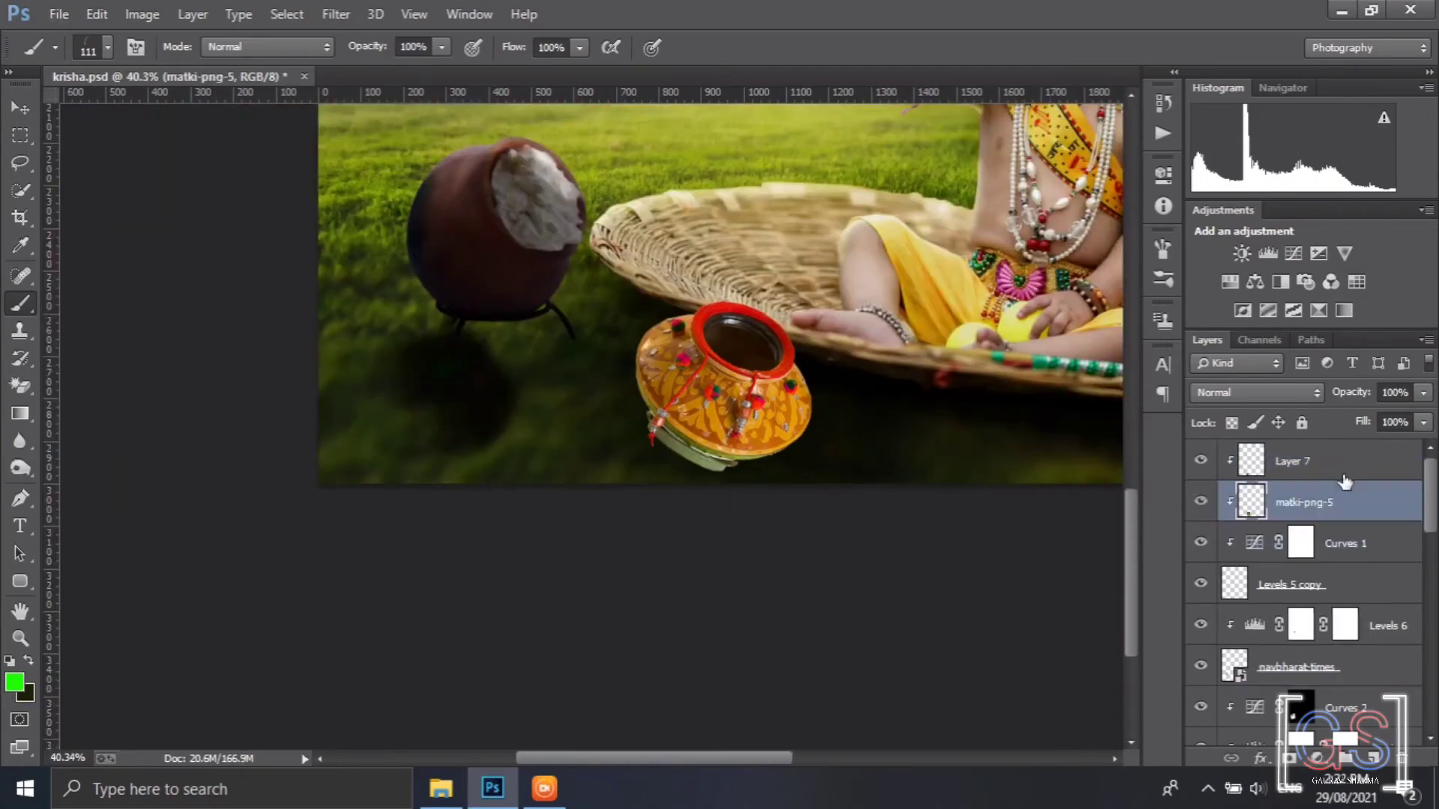
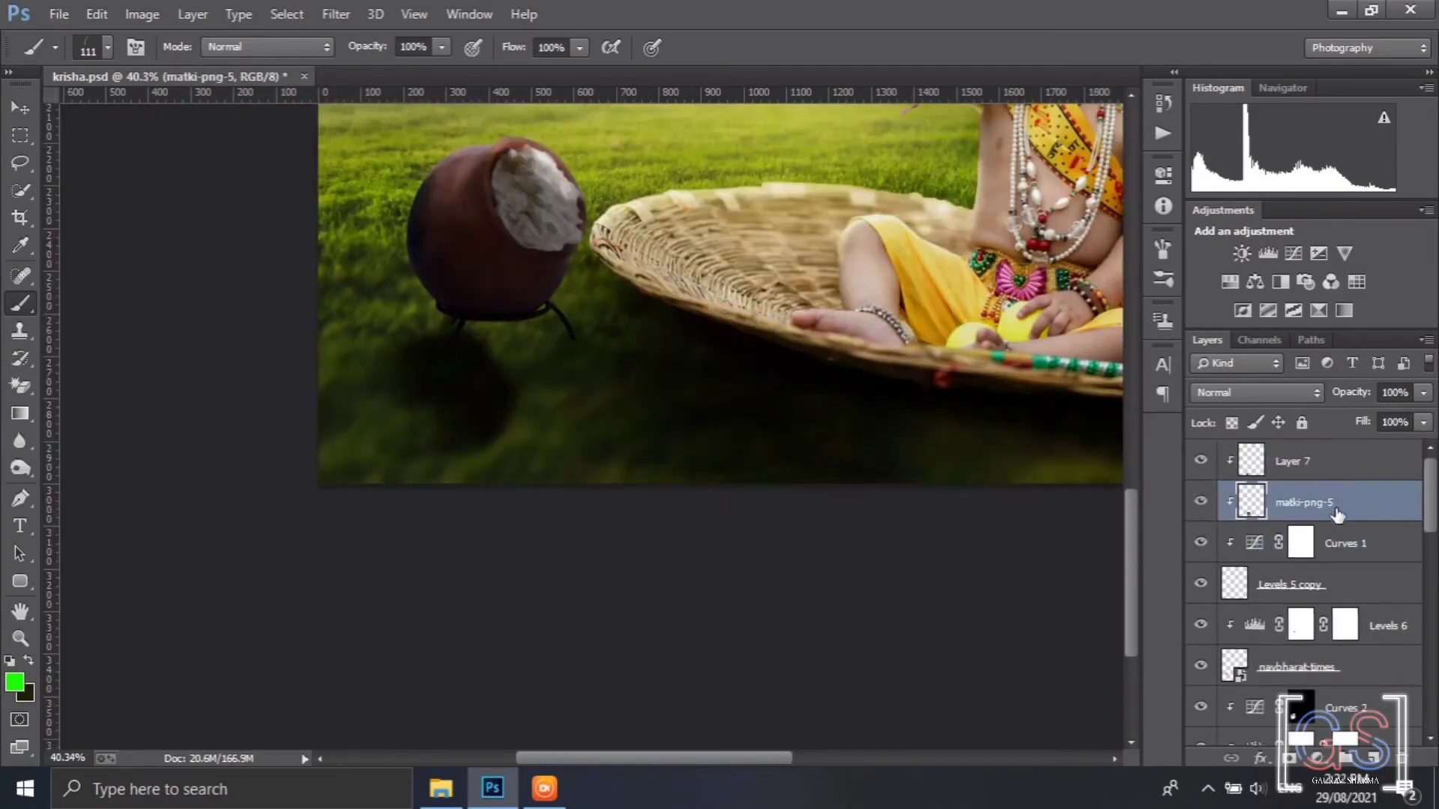
Group the layers from Curves 1 down to navbharat-times, and select the Curves 2 layer
left_click(1377, 547)
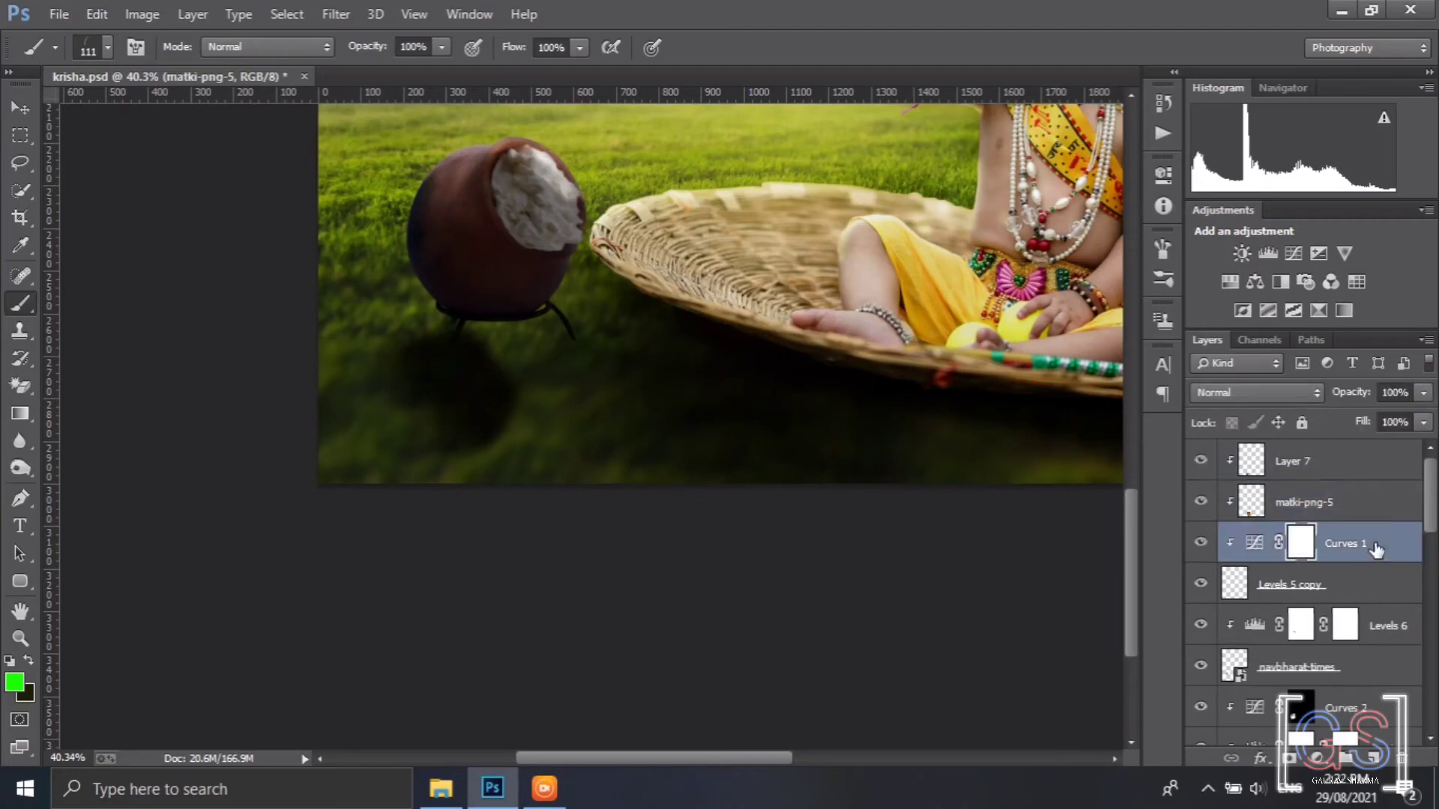
left_click(1373, 586, "shift")
left_click(1372, 665, "shift")
left_click_drag(1372, 633, 1346, 758)
left_click(1342, 486)
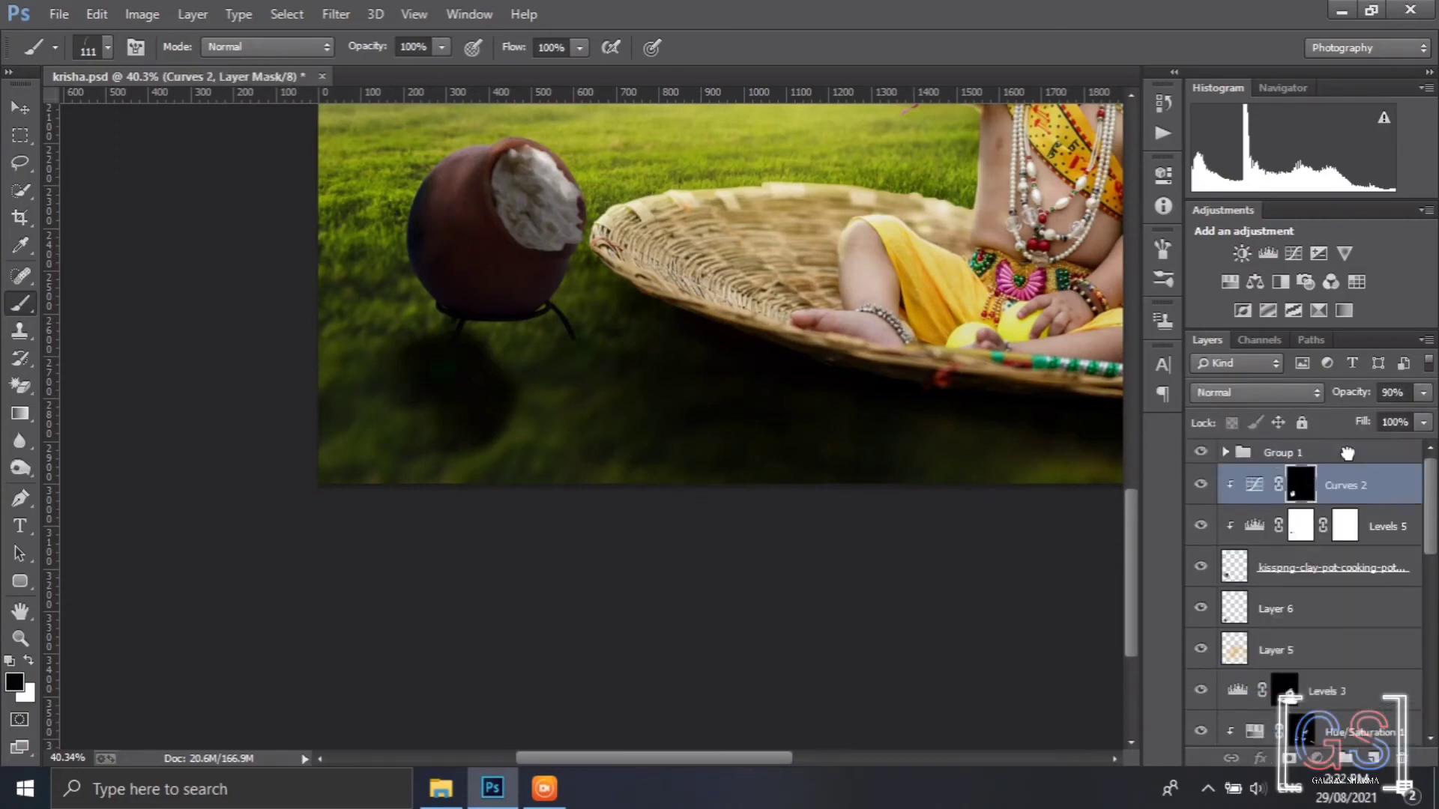
key("Delete")
key("ctrl+z")
key("ctrl+z")
key("ctrl+z")
Show matki-png-5, move it and Layer 7 out of Group 1 to the top of the stack, and select Layer 7
left_click(1226, 453)
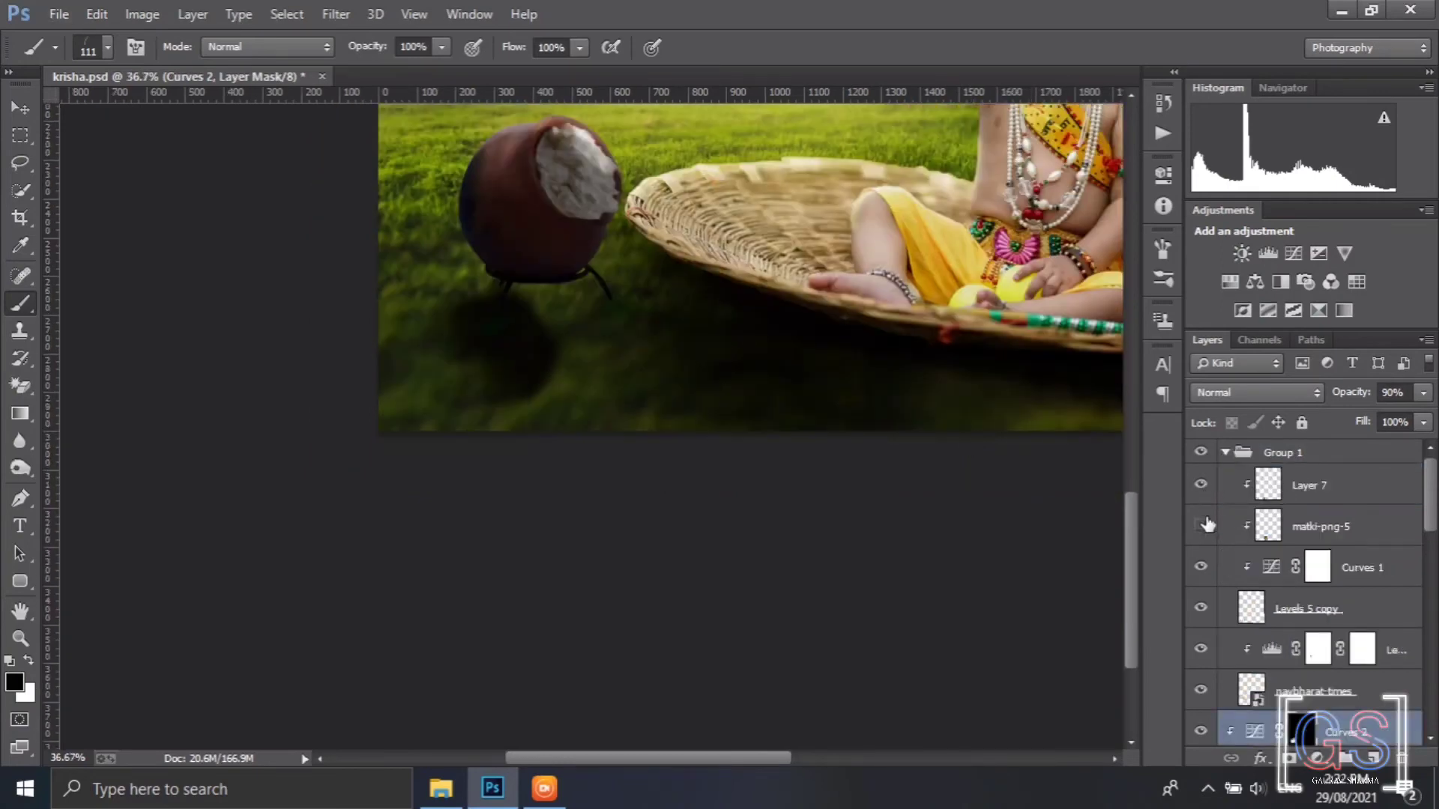
left_click(1205, 523)
left_click_drag(1328, 489, 1335, 443)
left_click_drag(1335, 525, 1336, 481)
left_click(1311, 463)
Erase the bright green grass strokes painted over the matki's lower part on Layer 7
scroll(778, 425, "up", 4)
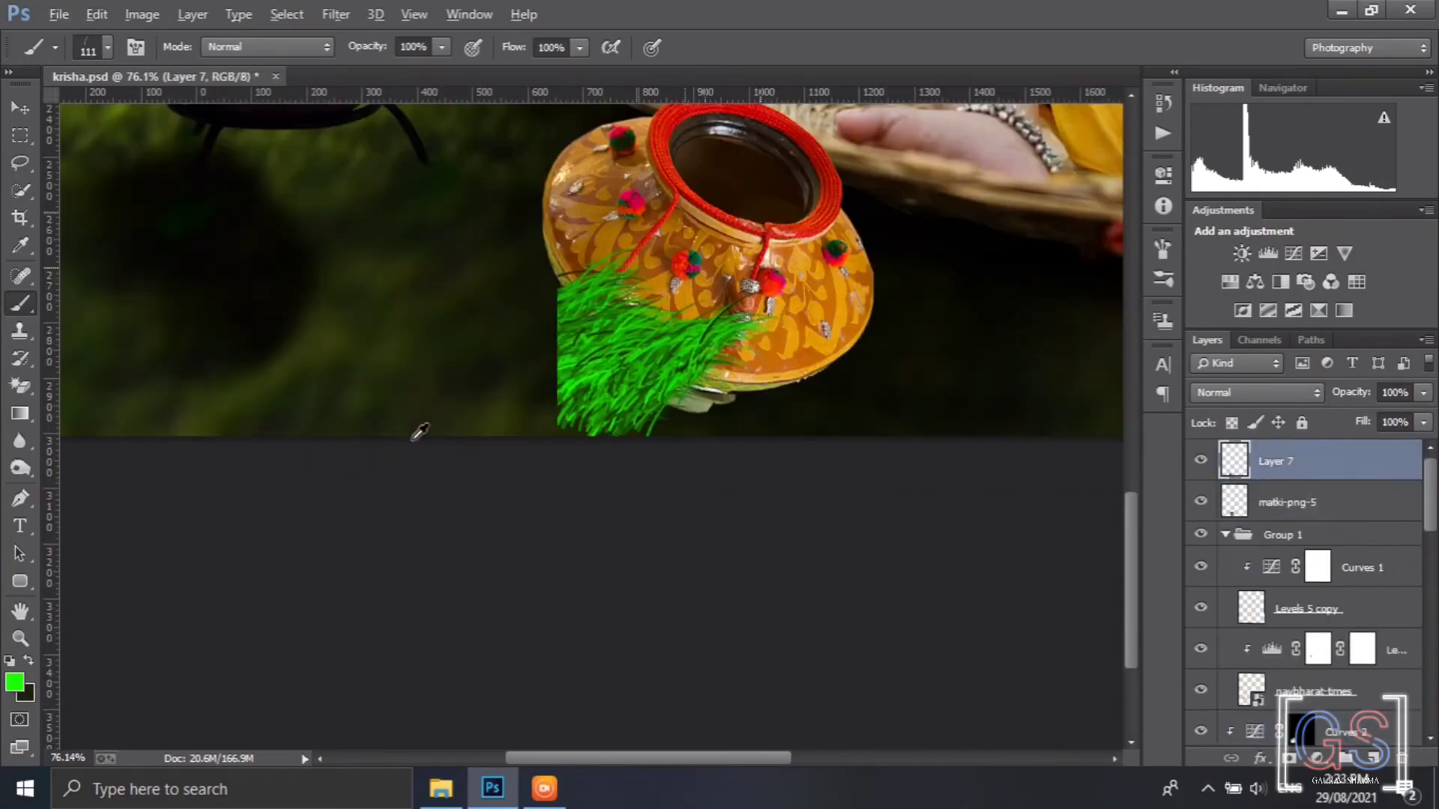
key("e")
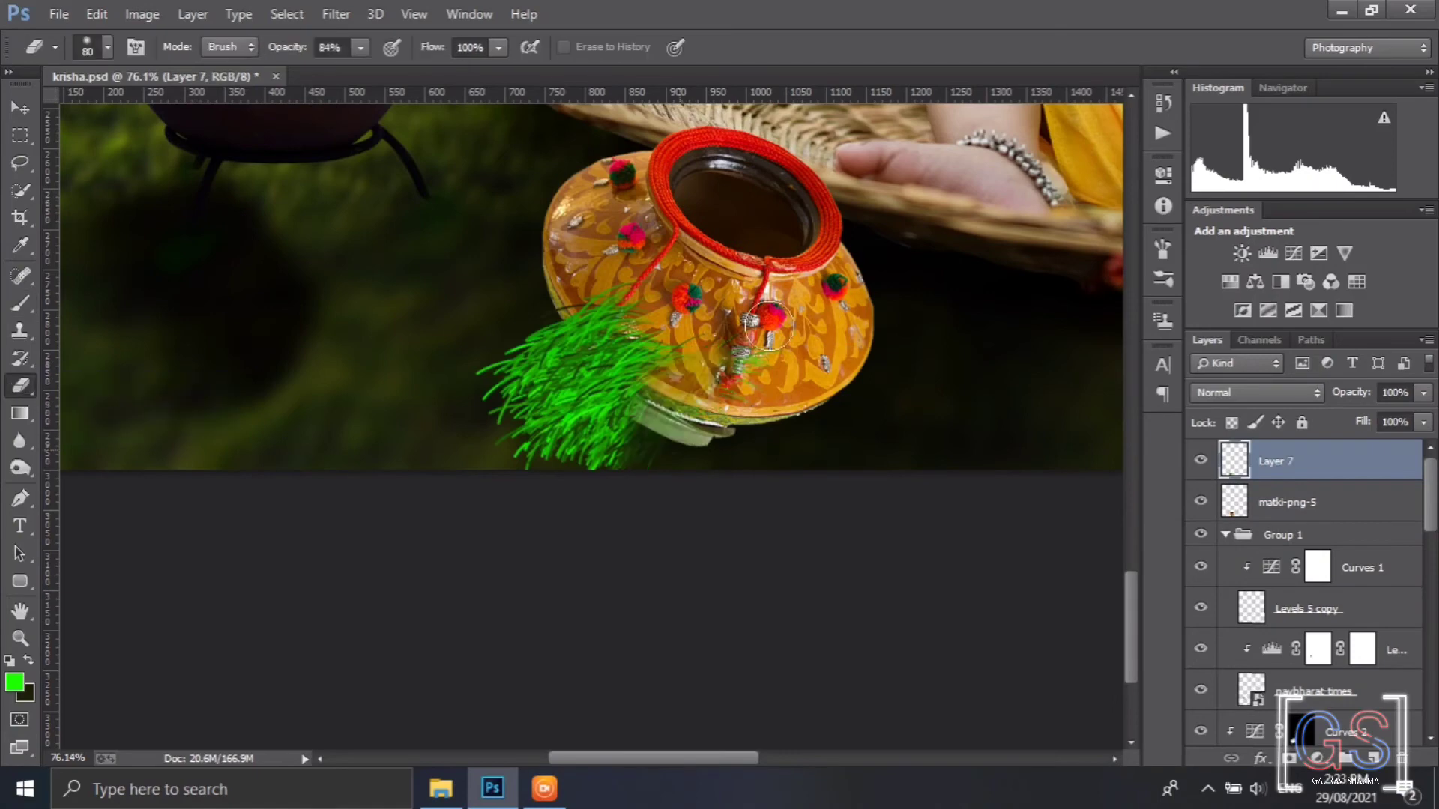
mouse_move(645, 307)
left_mouse_down()
mouse_move(655, 279)
mouse_move(586, 428)
left_mouse_up()
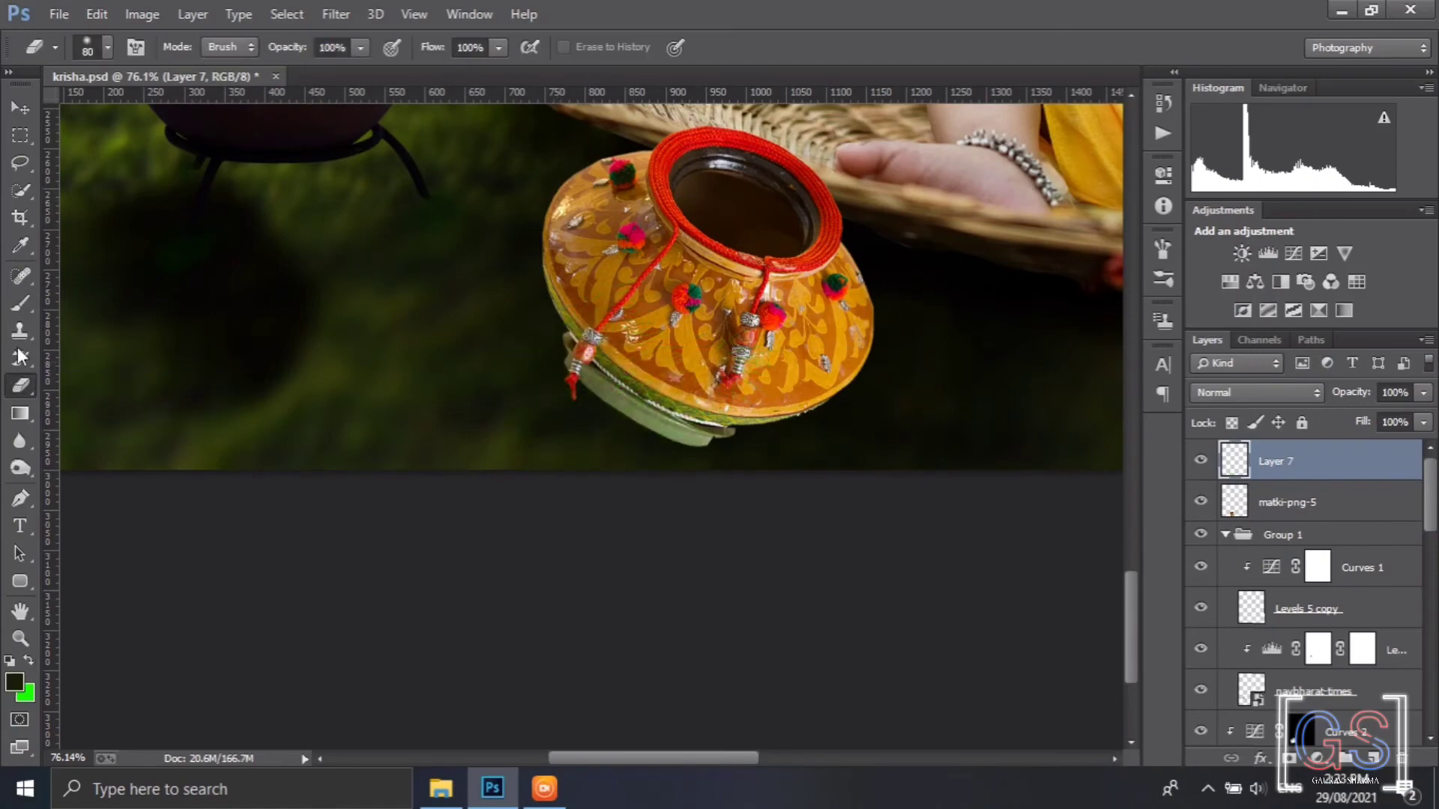
Try painting bright green grass strokes along the base of the matki on Layer 7
left_click(20, 304)
scroll(619, 480, "up", 3)
left_click_drag(626, 380, 738, 375)
left_click(15, 682)
left_click(1410, 173)
mouse_move(479, 375)
left_mouse_down()
mouse_move(583, 353)
mouse_move(697, 420)
left_mouse_up()
Try a magenta foreground colour for grass strokes beside the matki
left_click(15, 682)
left_click(1217, 212)
left_click(1187, 228)
left_click(1410, 174)
left_click_drag(577, 274, 498, 296)
Undo the green and magenta grass strokes around the matki
key("ctrl+alt+z")
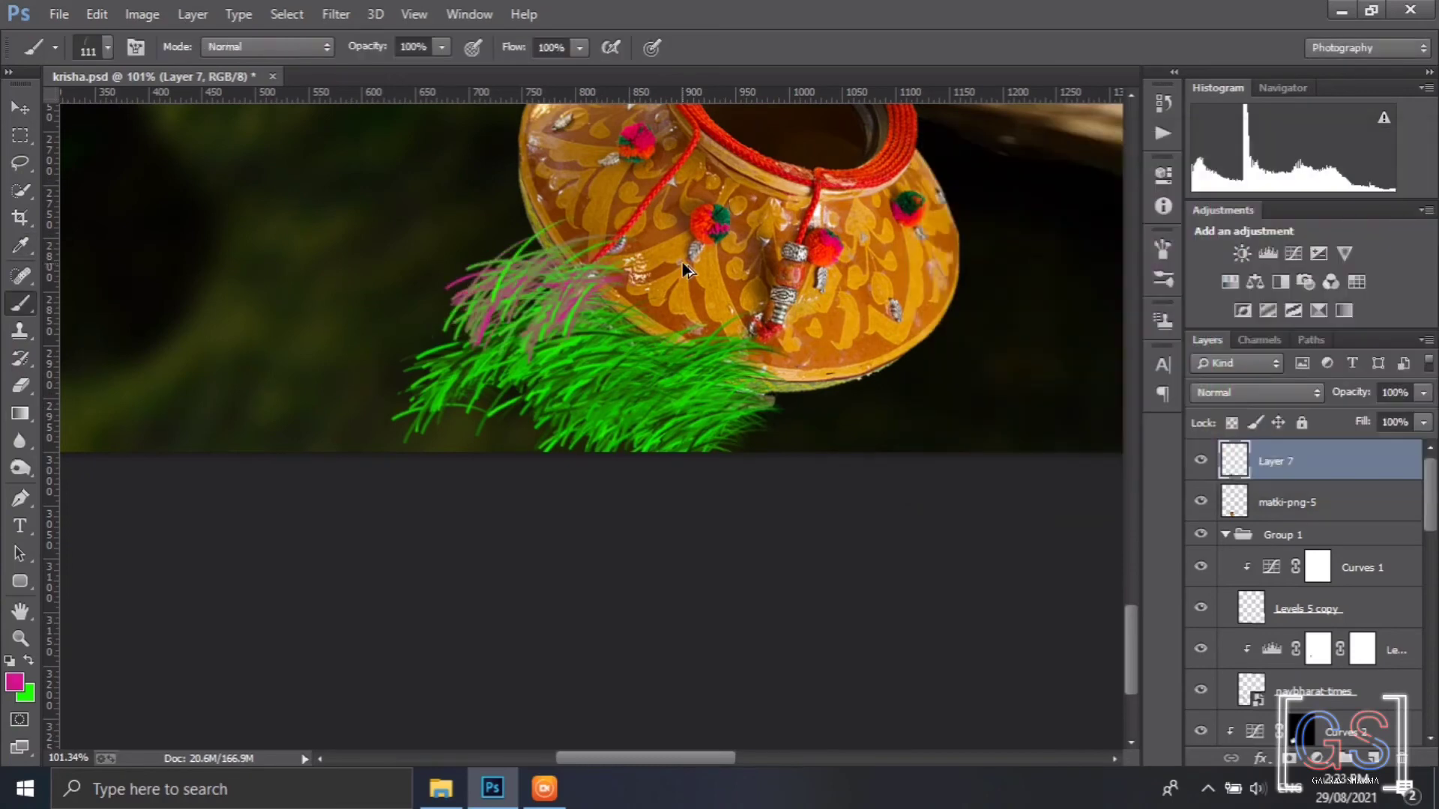
key("ctrl+alt+z")
key("ctrl+alt+z")
key("ctrl+alt+z")
key("ctrl+alt+z")
key("ctrl+alt+z")
key("ctrl+alt+z")
key("ctrl+alt+z")
Set both the foreground and background colours to dark green tones sampled from the shadowed grass below the matki
left_click(15, 682)
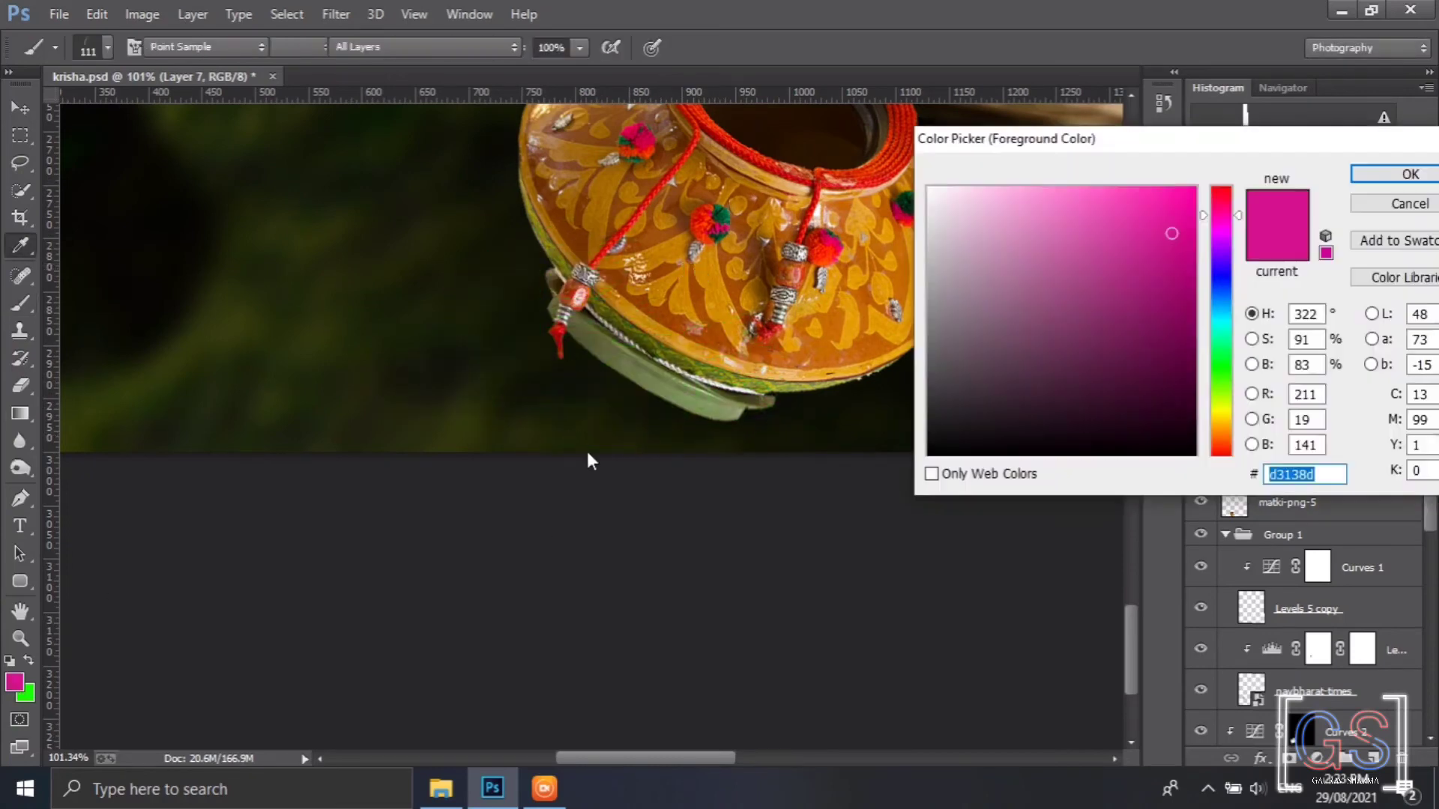
left_click(587, 427)
left_click(1410, 174)
left_click(27, 695)
left_click(604, 398)
left_click(1410, 174)
Paint dark grass strokes over the matki's base and the ground below it on Layer 7, reducing the brush to 70 px
mouse_move(637, 367)
left_mouse_down()
mouse_move(628, 405)
mouse_move(832, 404)
left_mouse_up()
key("bracketleft")
key("bracketleft")
key("bracketleft")
mouse_move(541, 341)
left_mouse_down()
mouse_move(667, 437)
mouse_move(477, 463)
mouse_move(535, 341)
mouse_move(823, 418)
left_mouse_up()
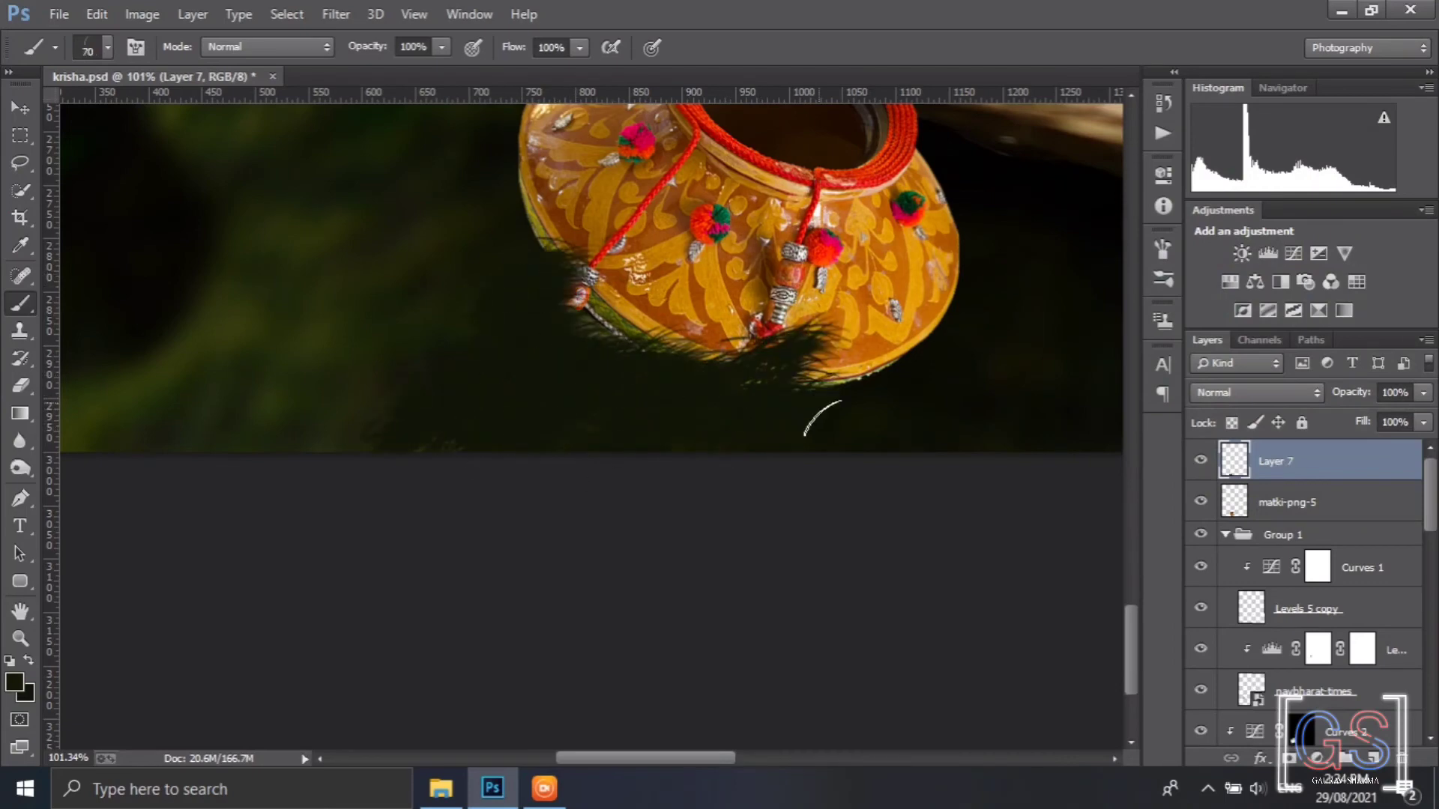
left_click_drag(683, 360, 739, 564)
left_click_drag(517, 472, 710, 581)
scroll(623, 578, "down", 4)
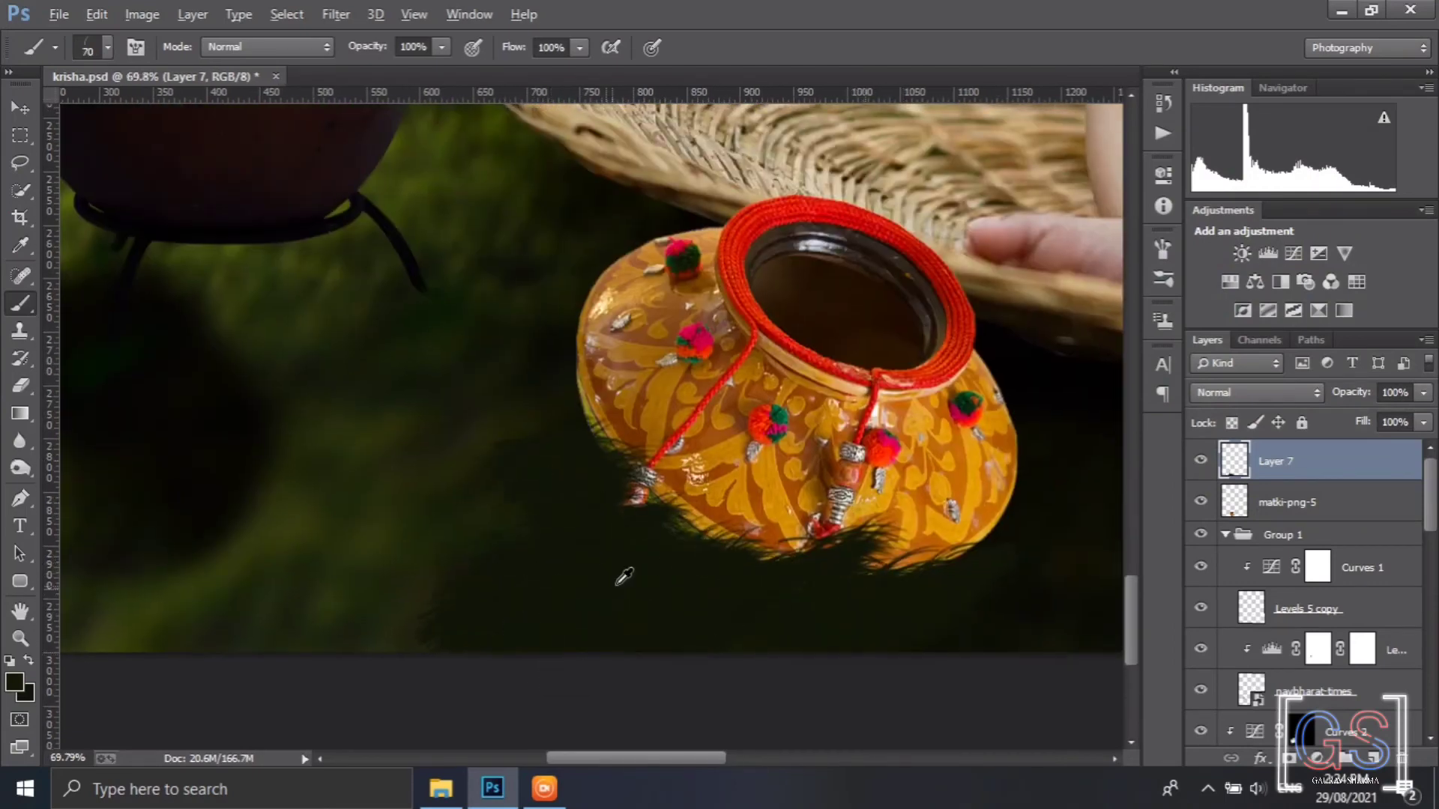
Apply a Gaussian Blur with a radius of 12.7 pixels to the dark grass on Layer 7
left_click(336, 13)
left_click(675, 365)
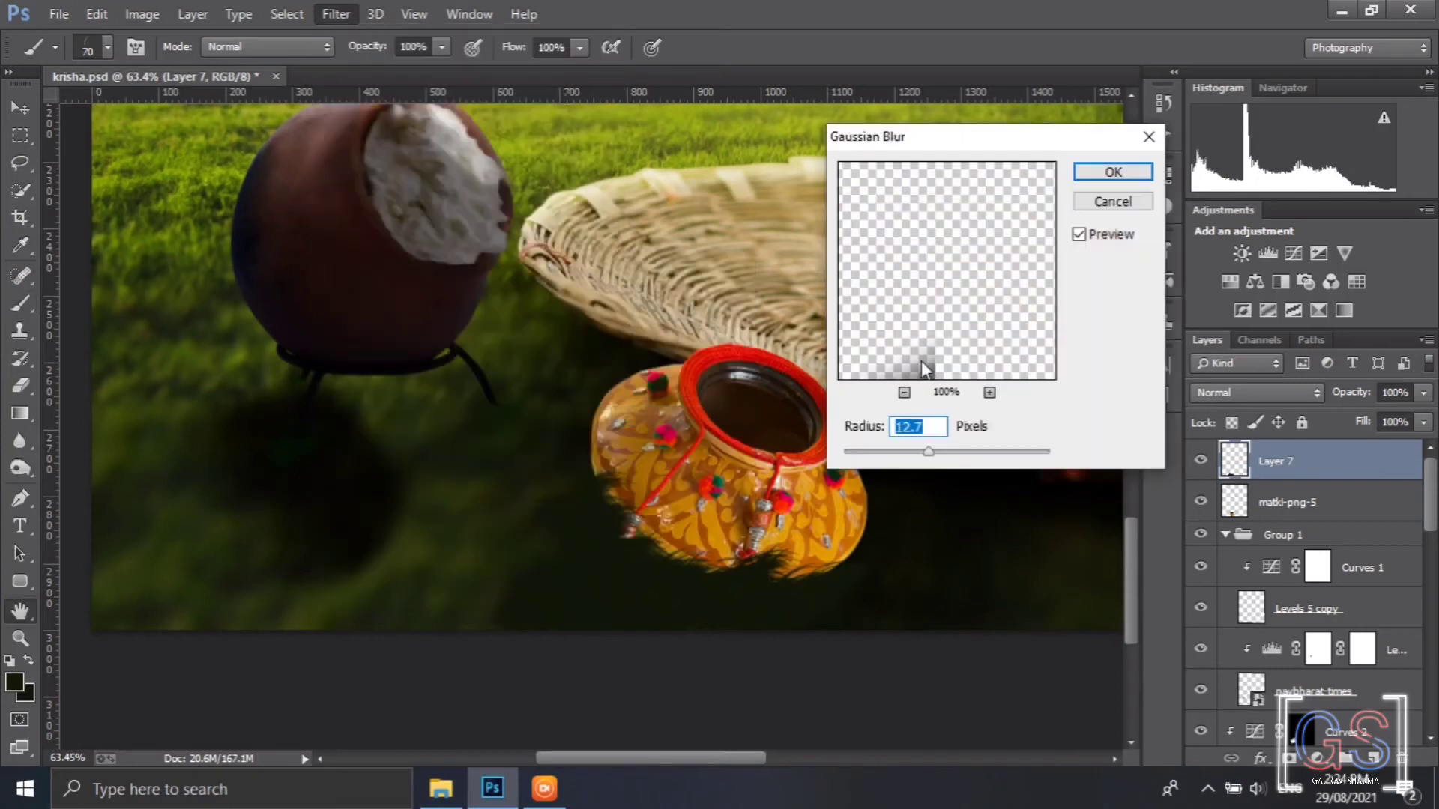
left_click(1109, 177)
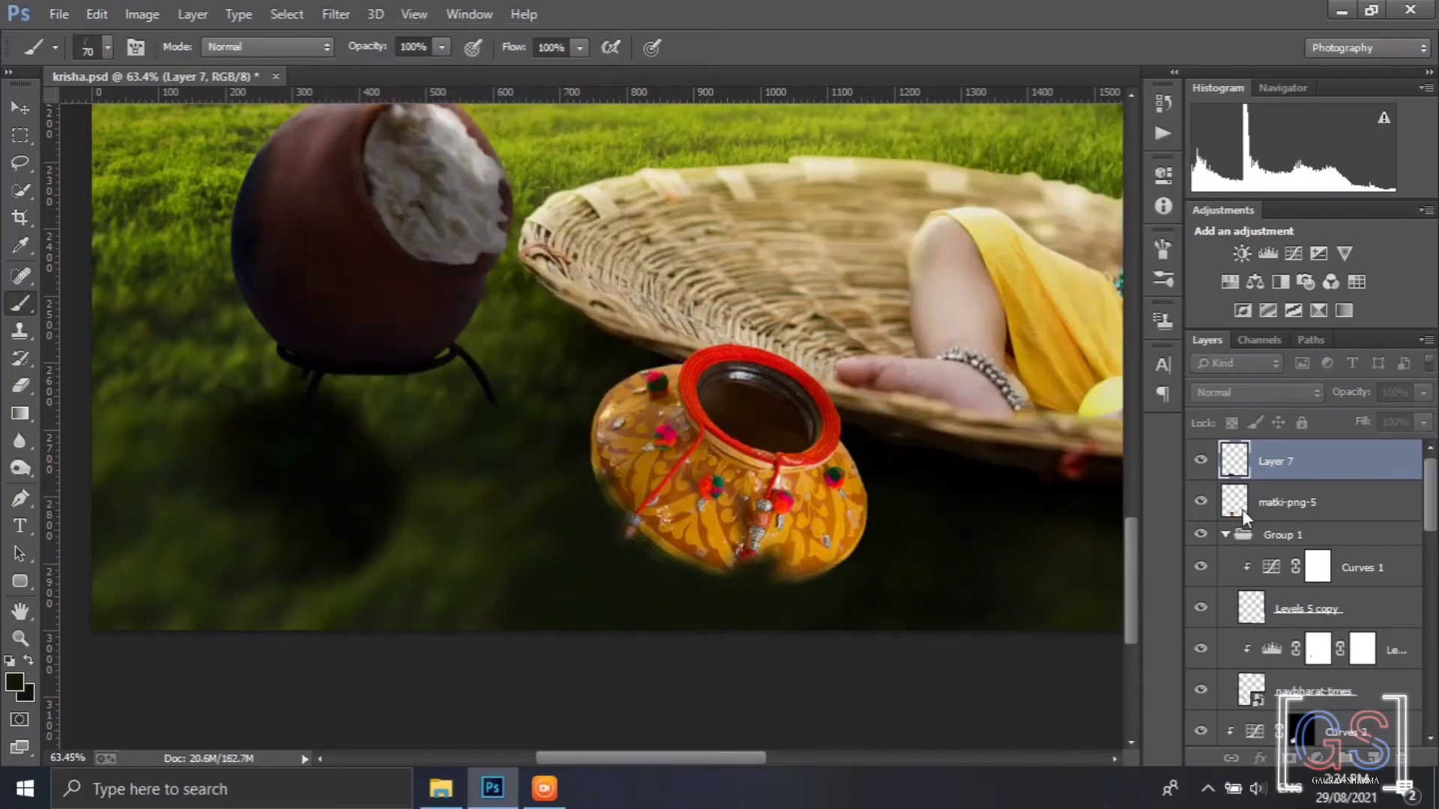
Add a layer mask to matki-png-5 and soften the pot's lower edge with a soft 100 px brush
left_click(1246, 512)
left_click(1289, 758)
left_click(1166, 283)
left_click(873, 256)
mouse_move(712, 581)
left_mouse_down()
mouse_move(602, 582)
mouse_move(663, 578)
mouse_move(820, 613)
left_mouse_up()
scroll(840, 710, "down", 3)
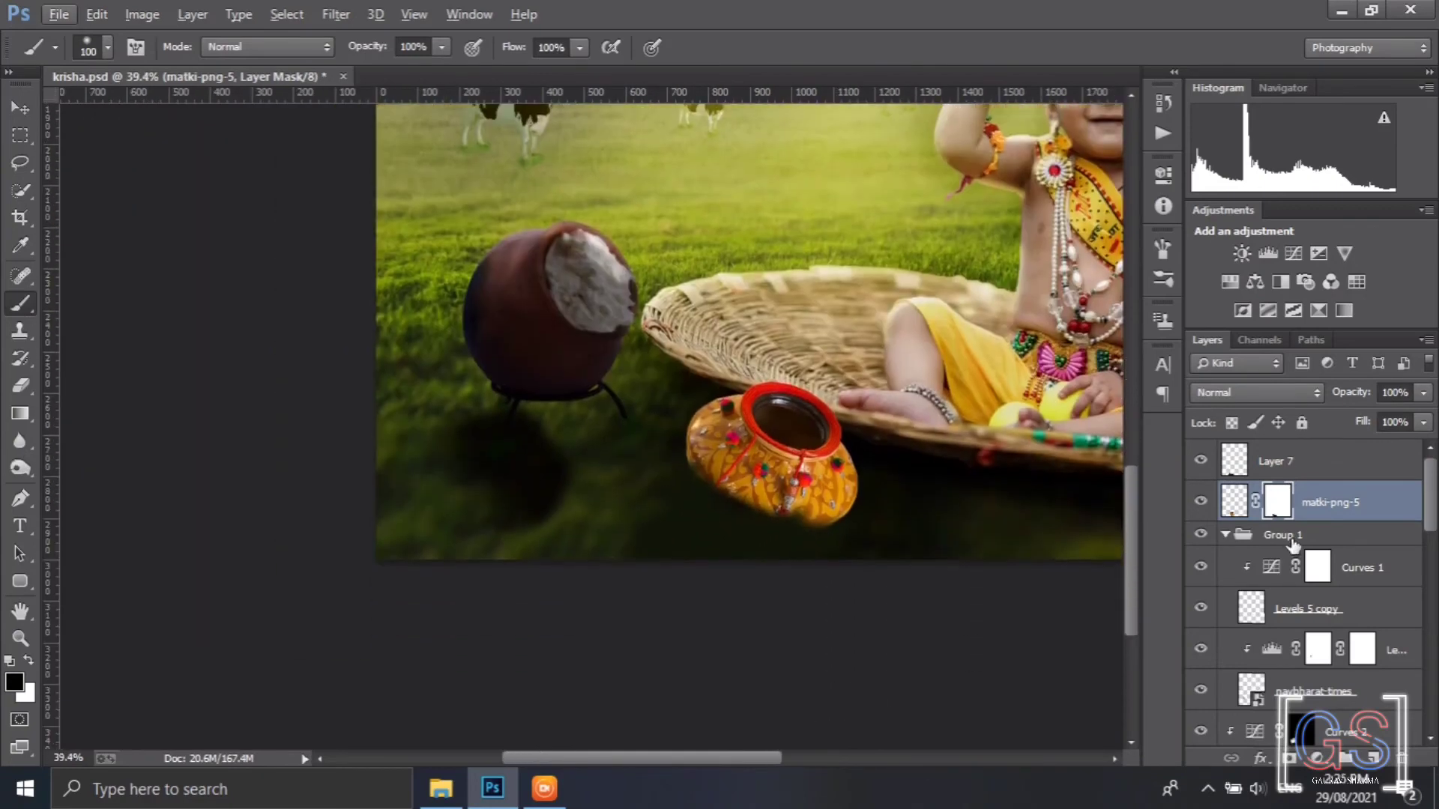
Try a clipped Levels adjustment on Layer 7 with the white output level at 186 and slightly darker midtones
left_click(1274, 460)
left_click(1268, 254)
left_click_drag(1112, 443, 1070, 443)
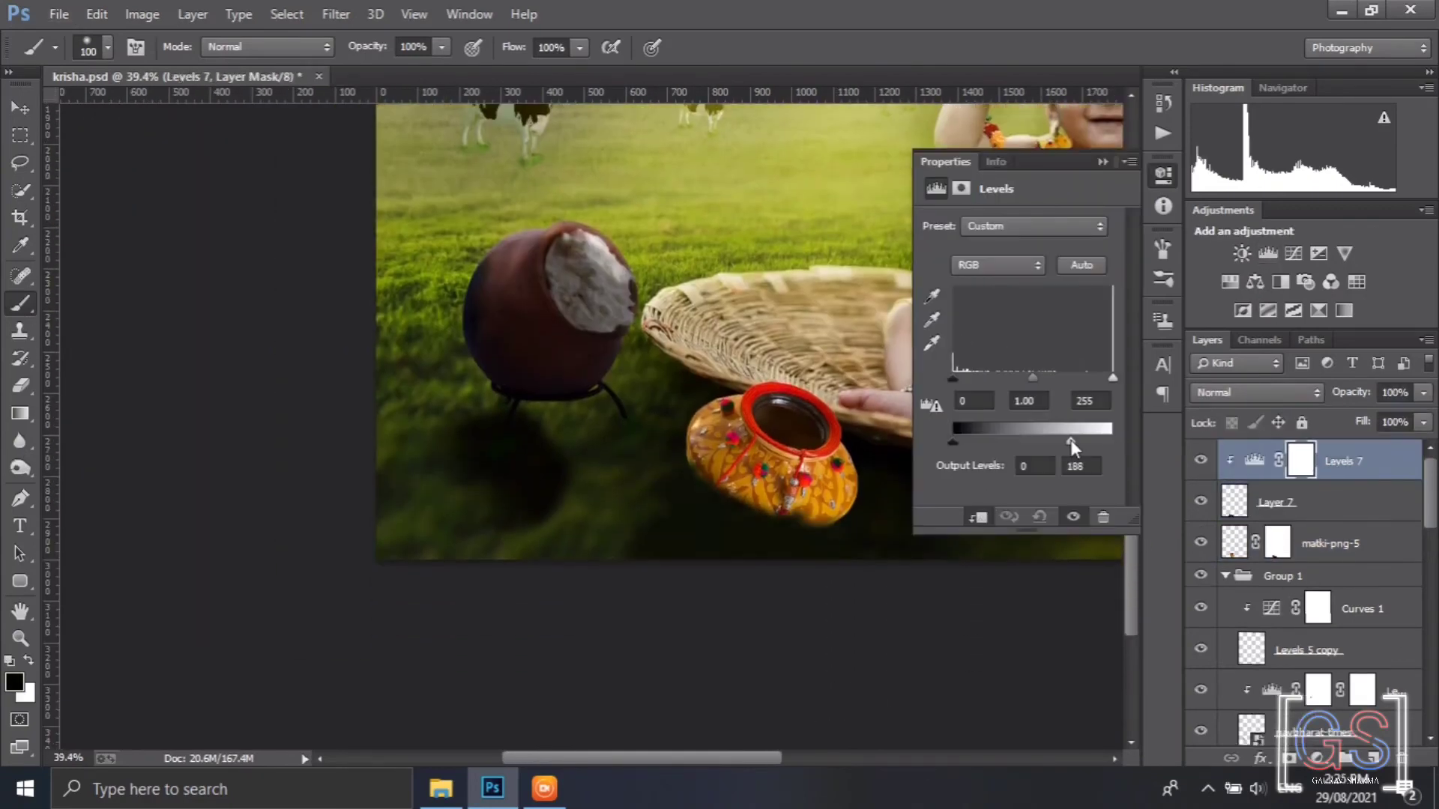
left_click_drag(1031, 379, 1039, 378)
left_click(1103, 162)
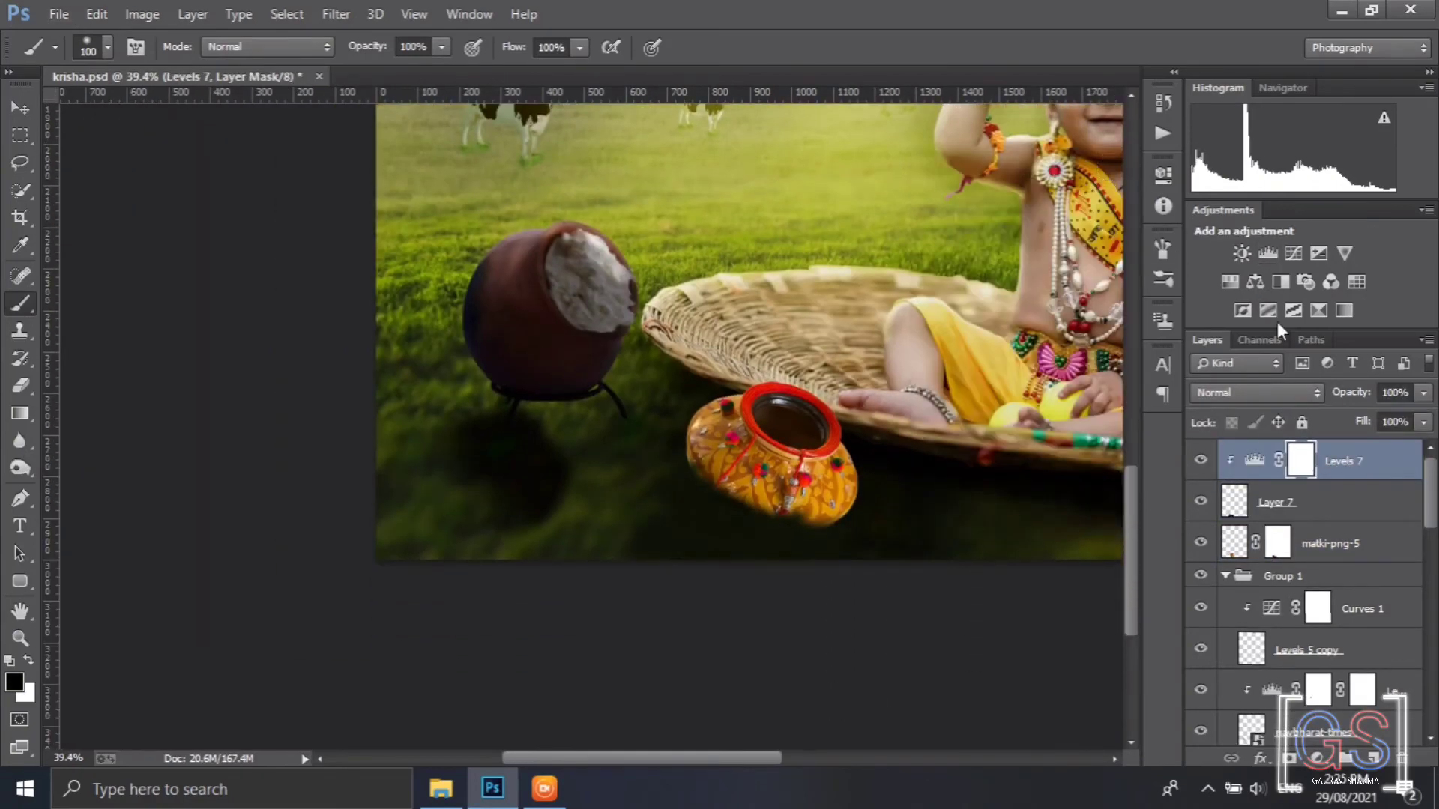
Delete the Levels 7 adjustment with its mask
left_click(1401, 758)
left_click(642, 311)
left_click(1402, 758)
left_click(642, 311)
Clip a colorized Hue/Saturation adjustment to Layer 7 from the Cyanotype preset, with hue 124, saturation 50 and lightness -2
left_click(1231, 282)
left_click(1038, 226)
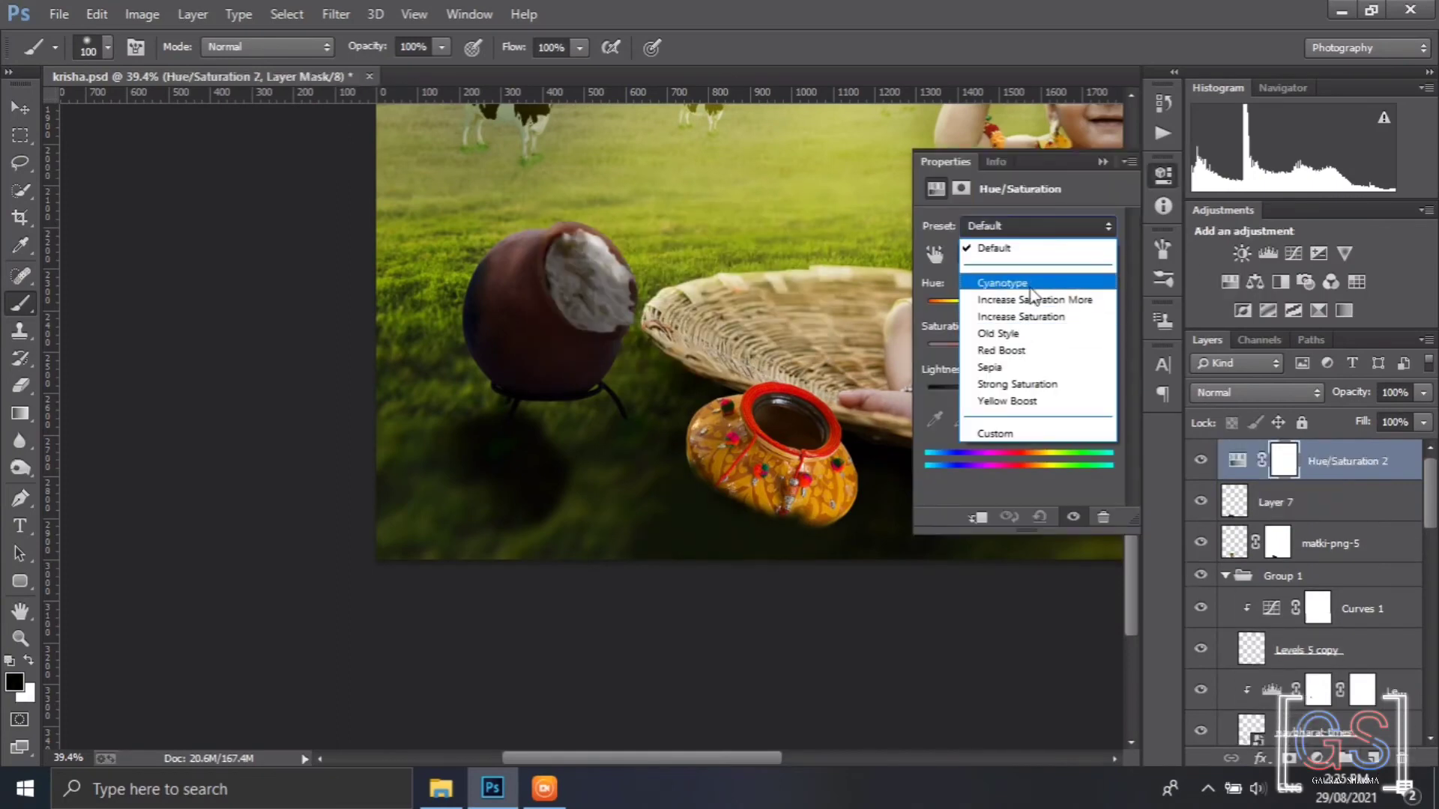
left_click(1012, 284)
left_click(978, 517)
left_click_drag(1034, 305, 1001, 306)
left_click_drag(1022, 389, 1018, 388)
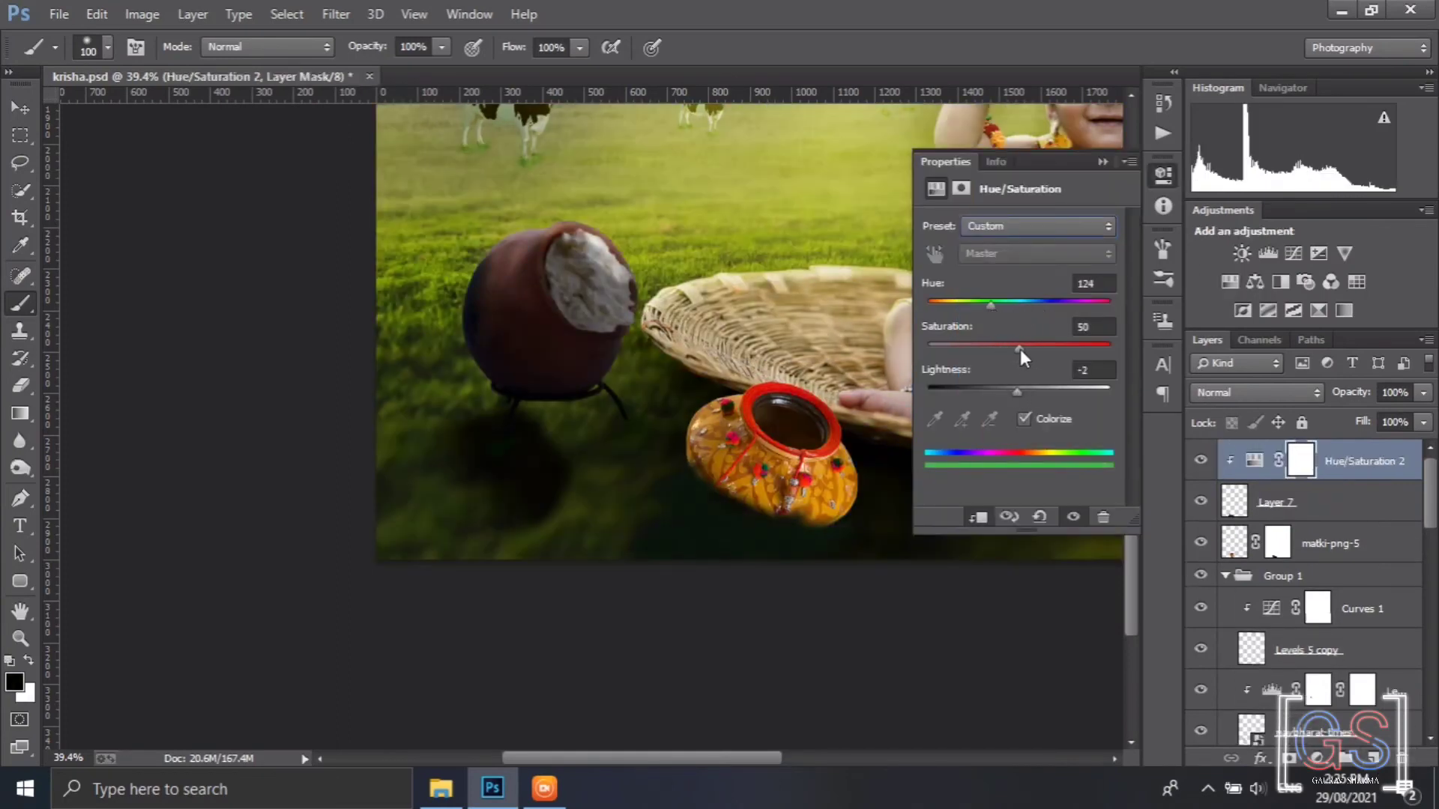
left_click(1102, 162)
Apply the layer mask of matki-png-5, add an empty layer above it and load the pot's outline as a selection
right_click(1279, 541)
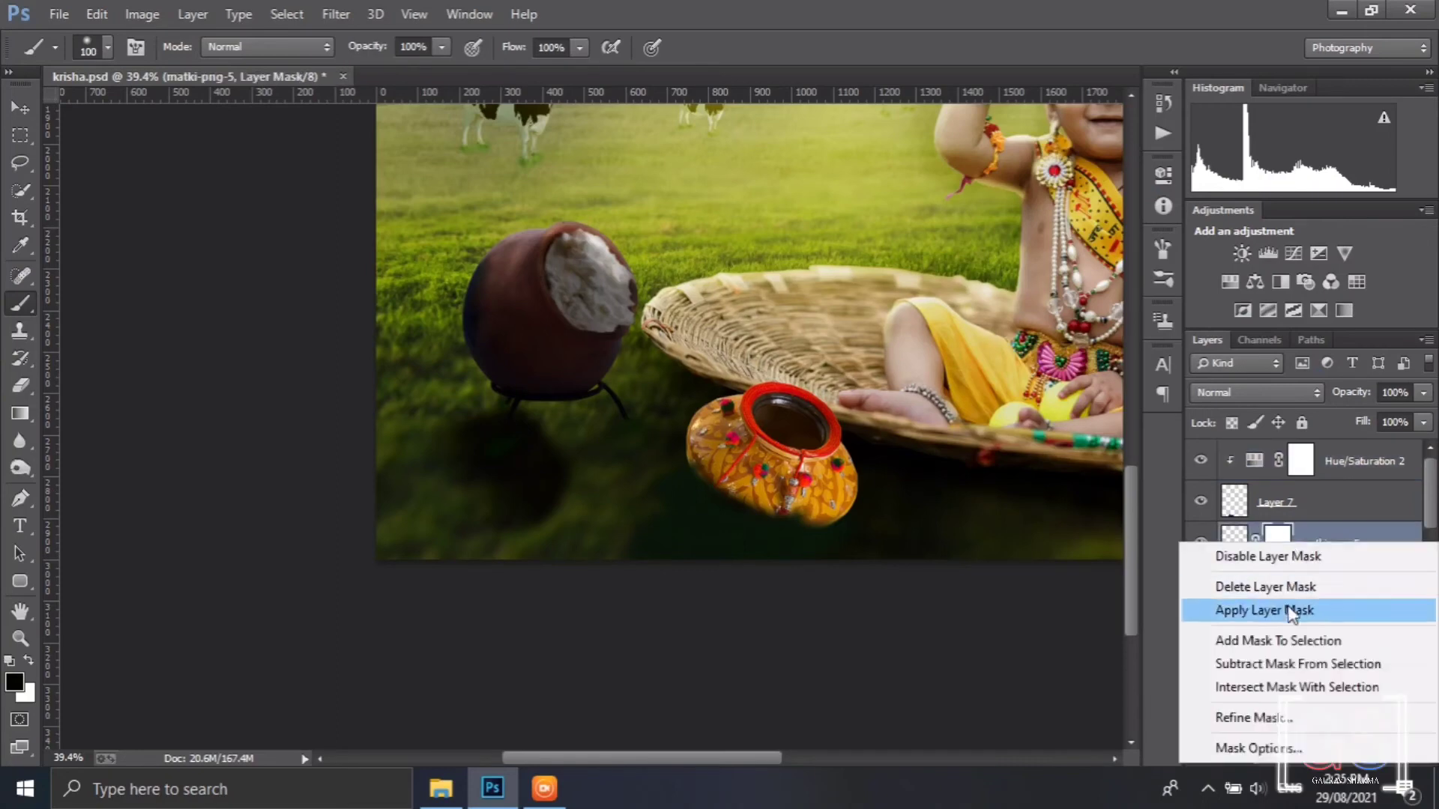
left_click(1294, 610)
left_click(1373, 758)
left_click(1240, 589)
left_click(1240, 588, "ctrl")
Delete the empty Layer 8 and fill the pot-shaped selection with a black solid colour fill layer
left_click(1264, 553)
left_click(1401, 758)
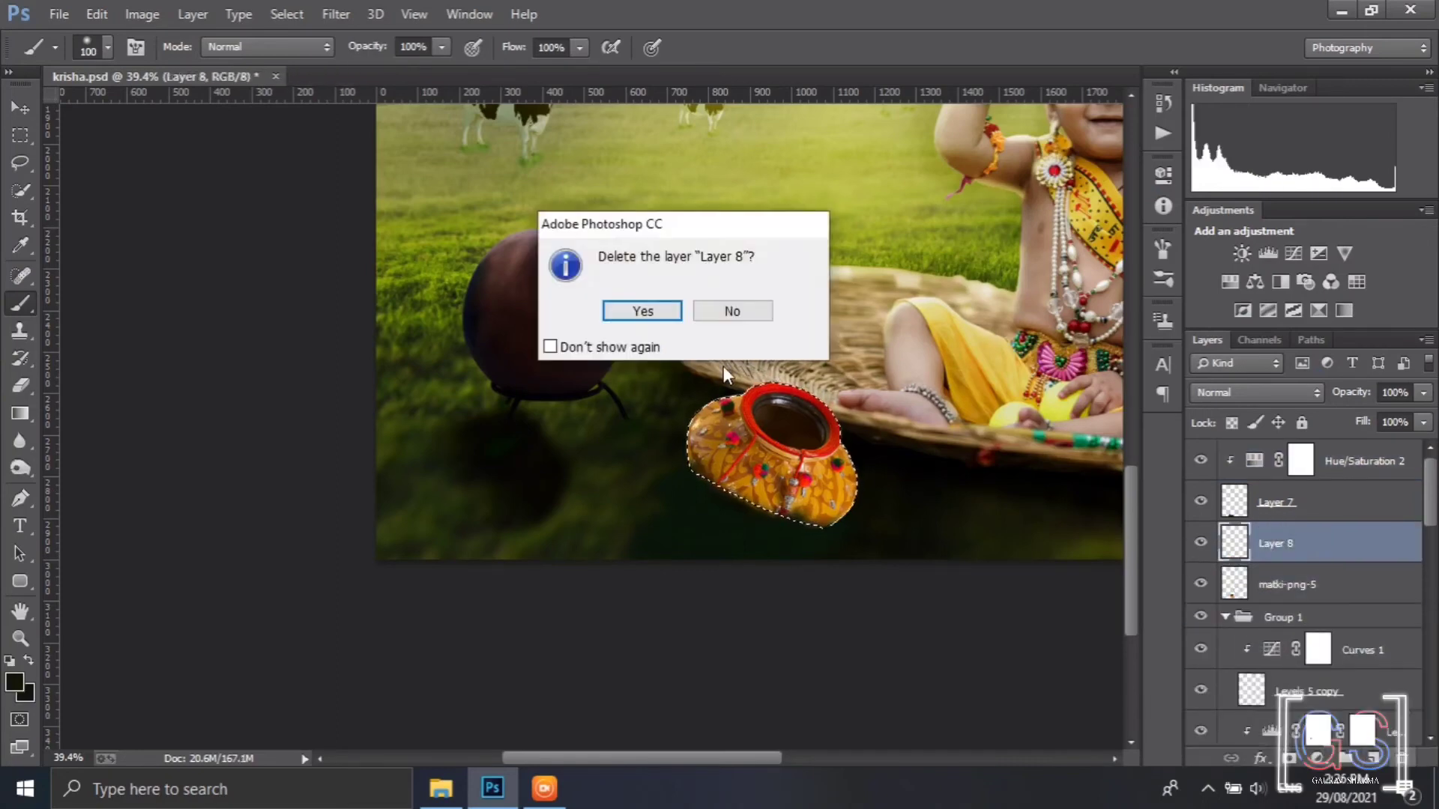
left_click(642, 310)
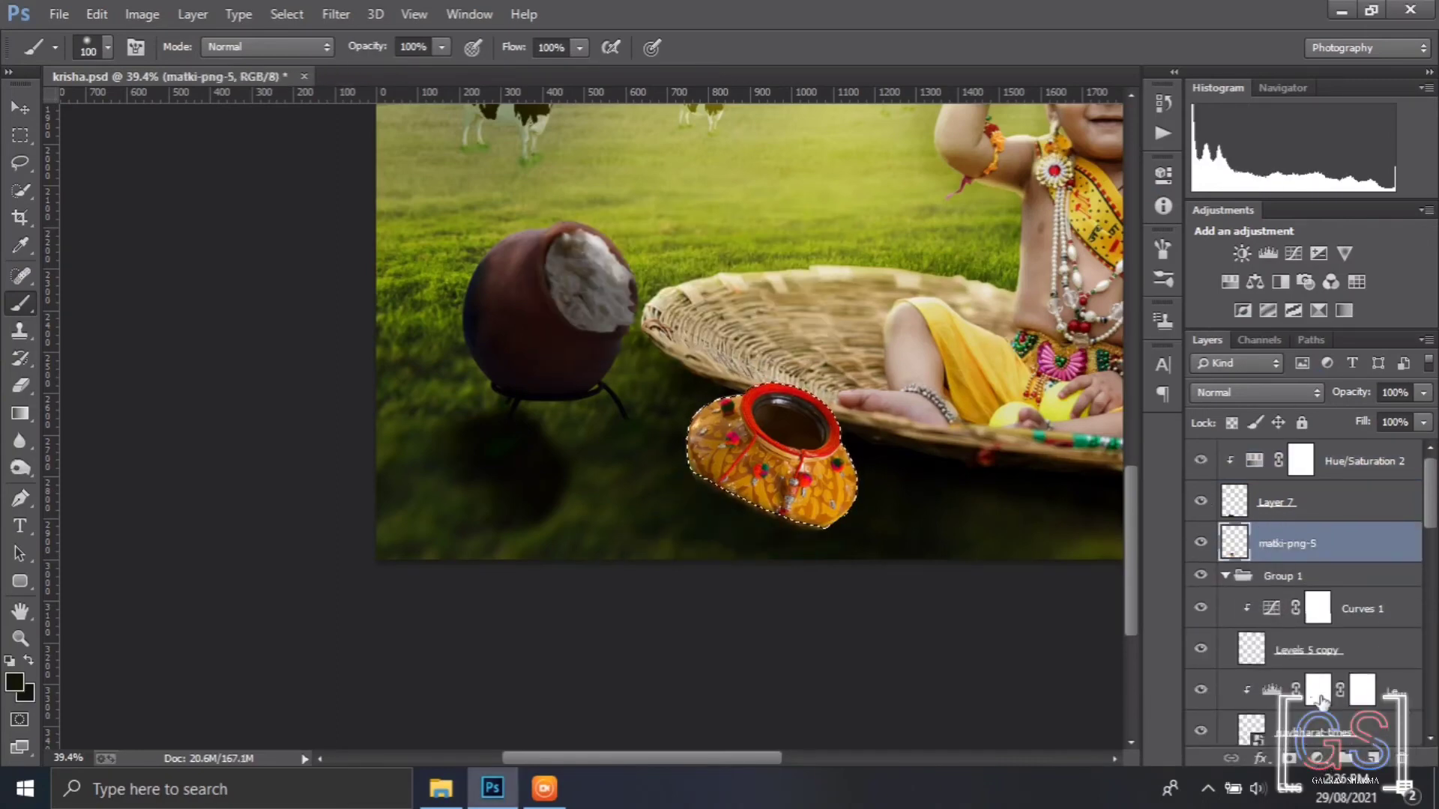
left_click(1317, 758)
left_click(1031, 313)
key("Return")
Transform the black pot silhouette into a shadow on the grass beneath the matki
key("v")
key("ctrl+t")
left_click_drag(772, 458, 697, 528)
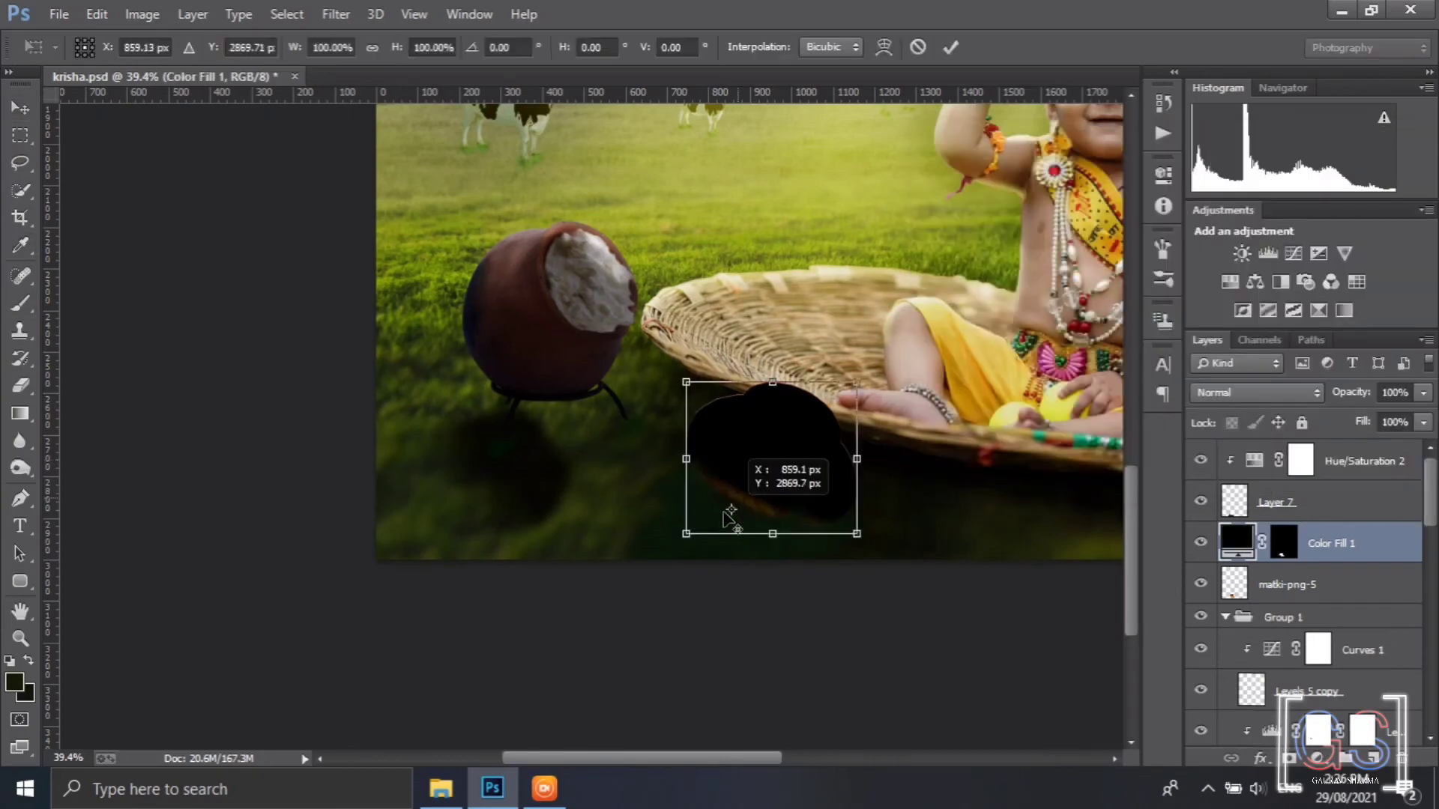
right_click(732, 478)
left_click(751, 467)
left_click_drag(817, 559, 803, 540)
right_click(805, 541)
left_click(825, 505)
left_click_drag(685, 570, 788, 530)
key("Return")
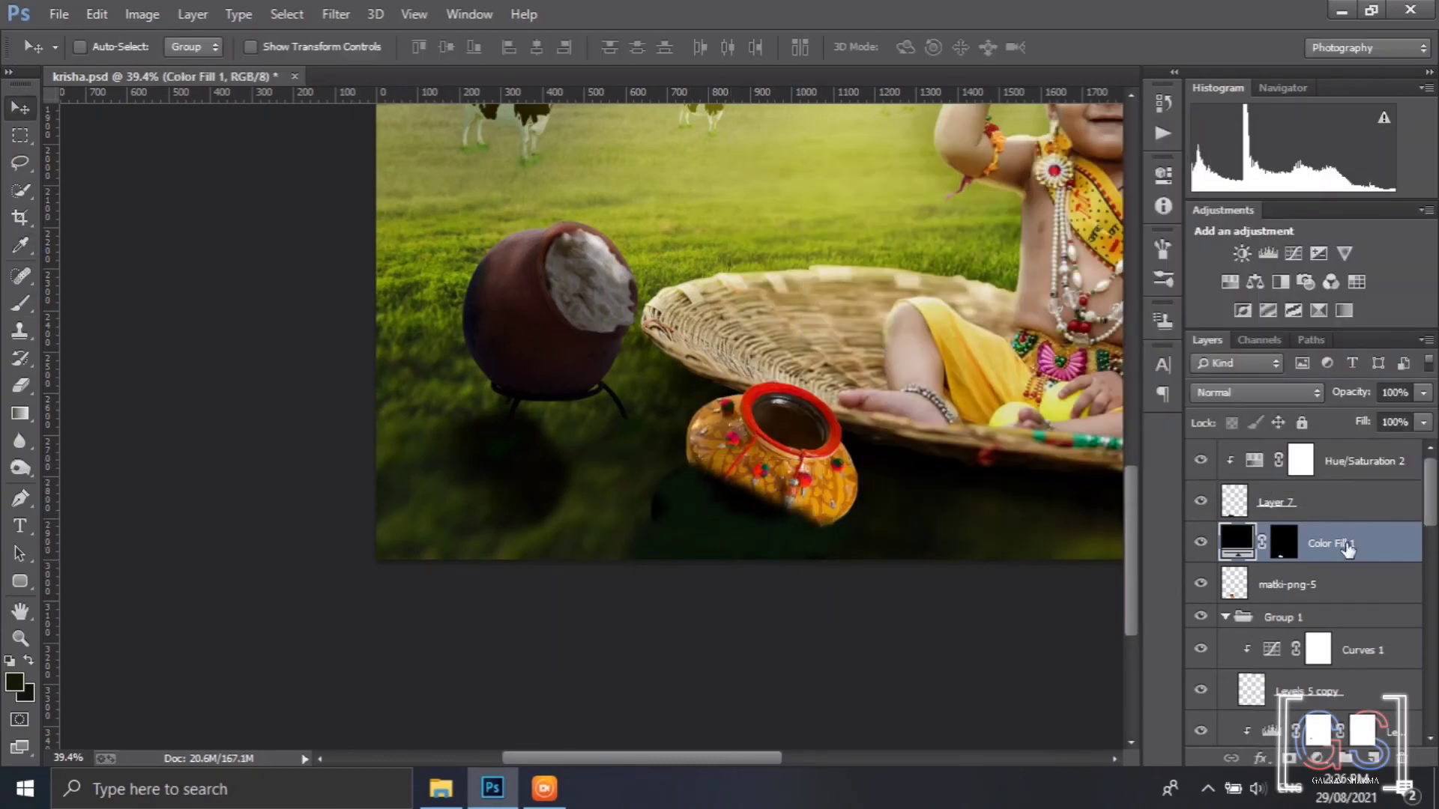
Move Color Fill 1 to the top of the stack, reposition the shadow below the matki and rotate it 3.99 degrees
left_click_drag(1349, 548, 1349, 444)
left_click_drag(782, 536, 831, 582)
key("ctrl+t")
left_click_drag(758, 541, 762, 543)
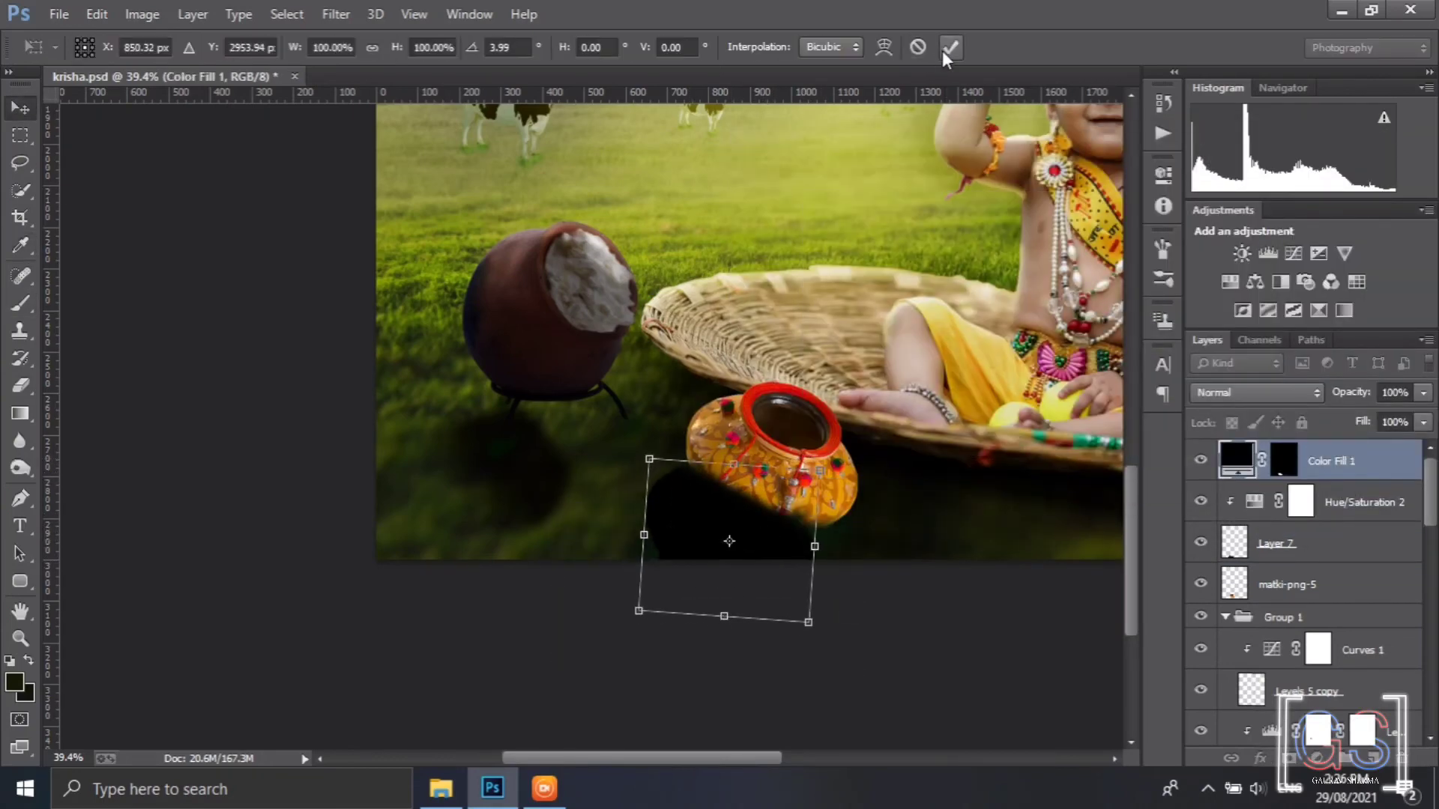
left_click(950, 46)
Try placing Color Fill 1 below Hue/Saturation 2, clipped to Layer 7, and reshaping the shadow by painting on its mask
left_click_drag(1342, 461, 1326, 516)
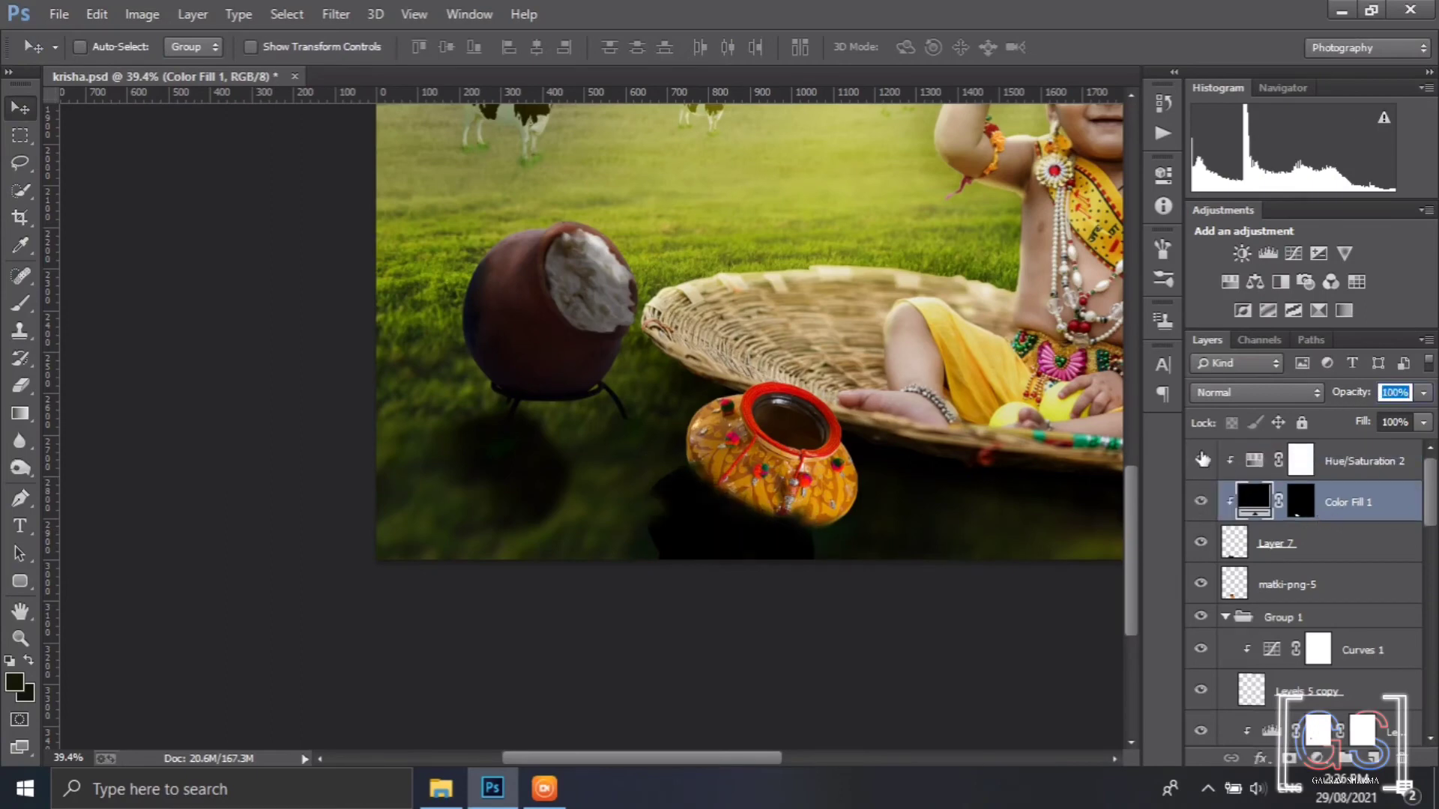
left_click(1304, 501)
key("b")
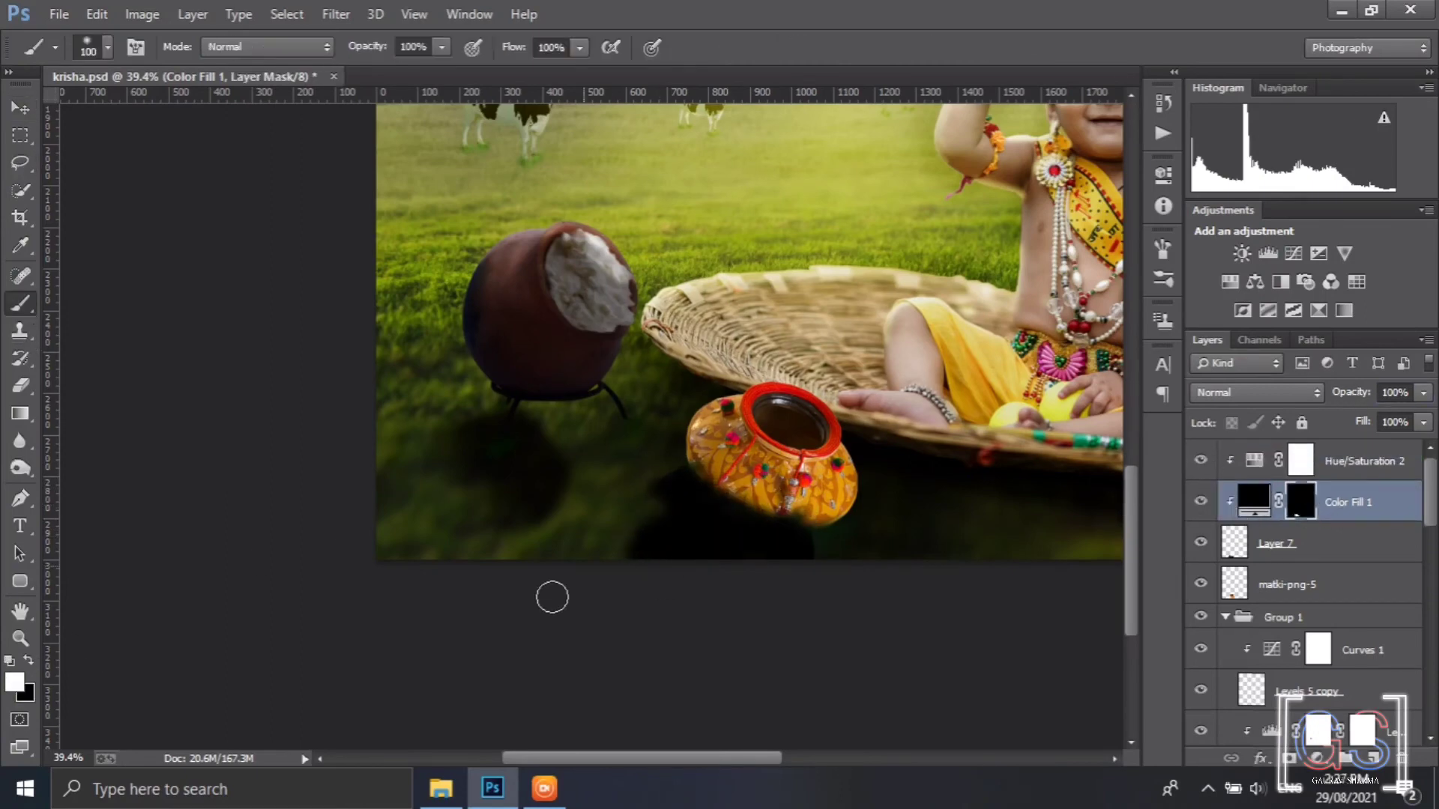
left_click(1200, 502)
left_click(28, 660)
left_click_drag(671, 545, 649, 521)
Undo the mask painting and the reordering of Color Fill 1
key("ctrl+alt+z")
key("ctrl+alt+z")
key("ctrl+alt+z")
right_click(1287, 464)
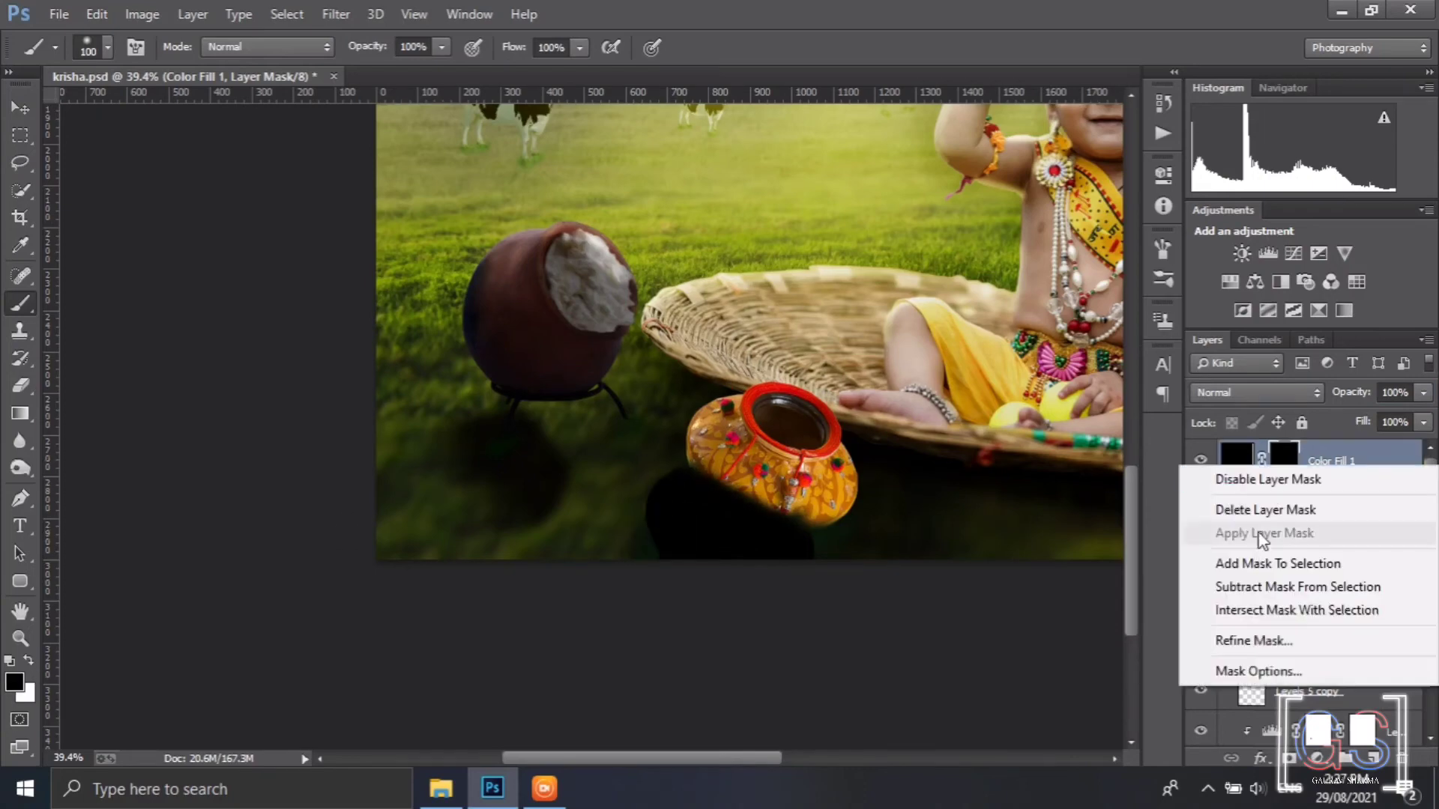
left_click(1265, 511)
key("ctrl+alt+z")
Convert Color Fill 1 to a smart object and rearrange it in the layer stack
right_click(1349, 471)
left_click(966, 258)
left_click_drag(1346, 472, 1304, 525)
Combine Hue/Saturation 2 and Layer 7 into one smart object with Color Fill 1 clipped above it
left_click(1304, 538, "ctrl")
right_click(1304, 538)
left_click(989, 625)
key("ctrl+alt+z")
right_click(1355, 541)
left_click(981, 257)
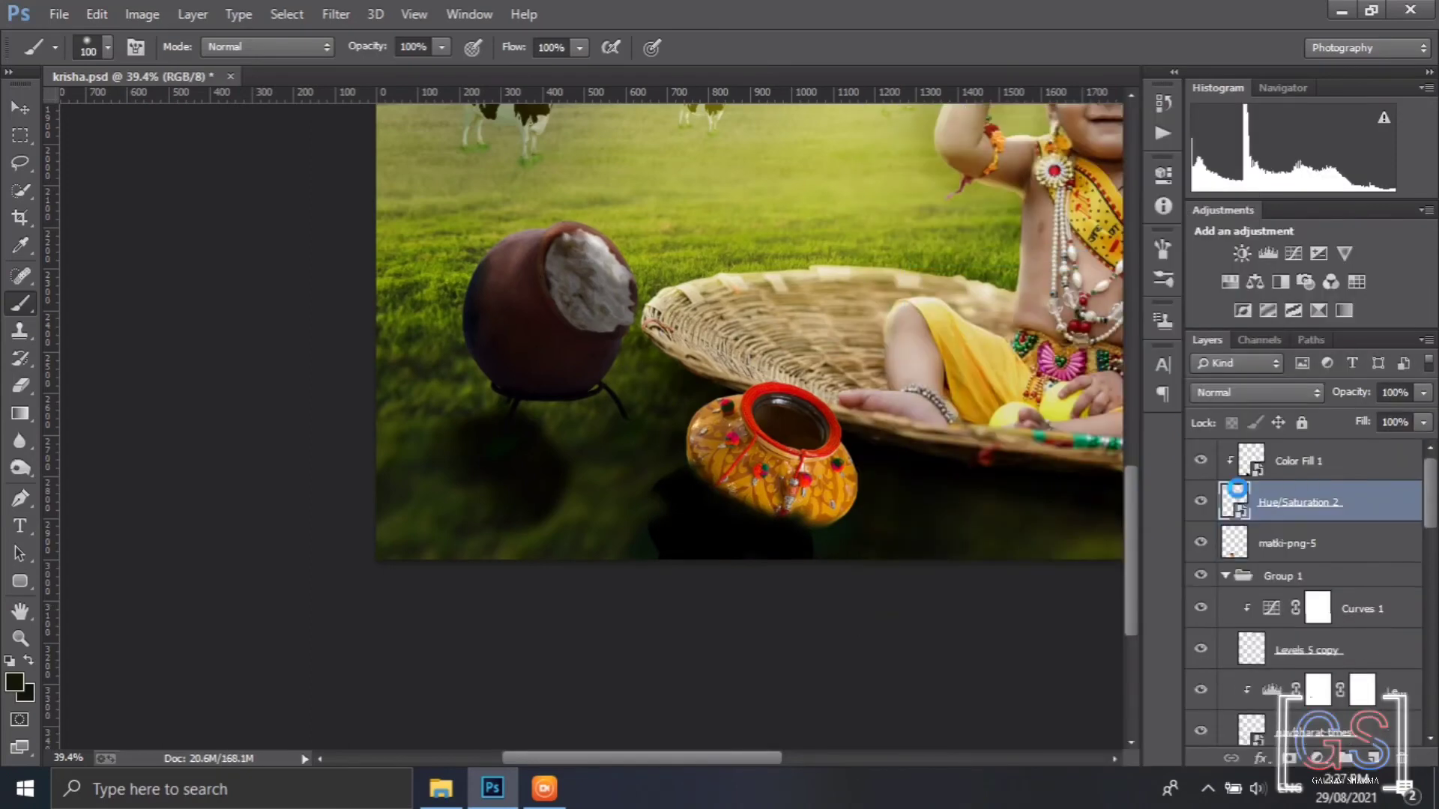
Try the Difference blend mode and a released clipping mask on Color Fill 1
left_click(1304, 462)
left_click(1270, 393)
left_click(1298, 397)
right_click(1357, 463)
left_click(983, 405)
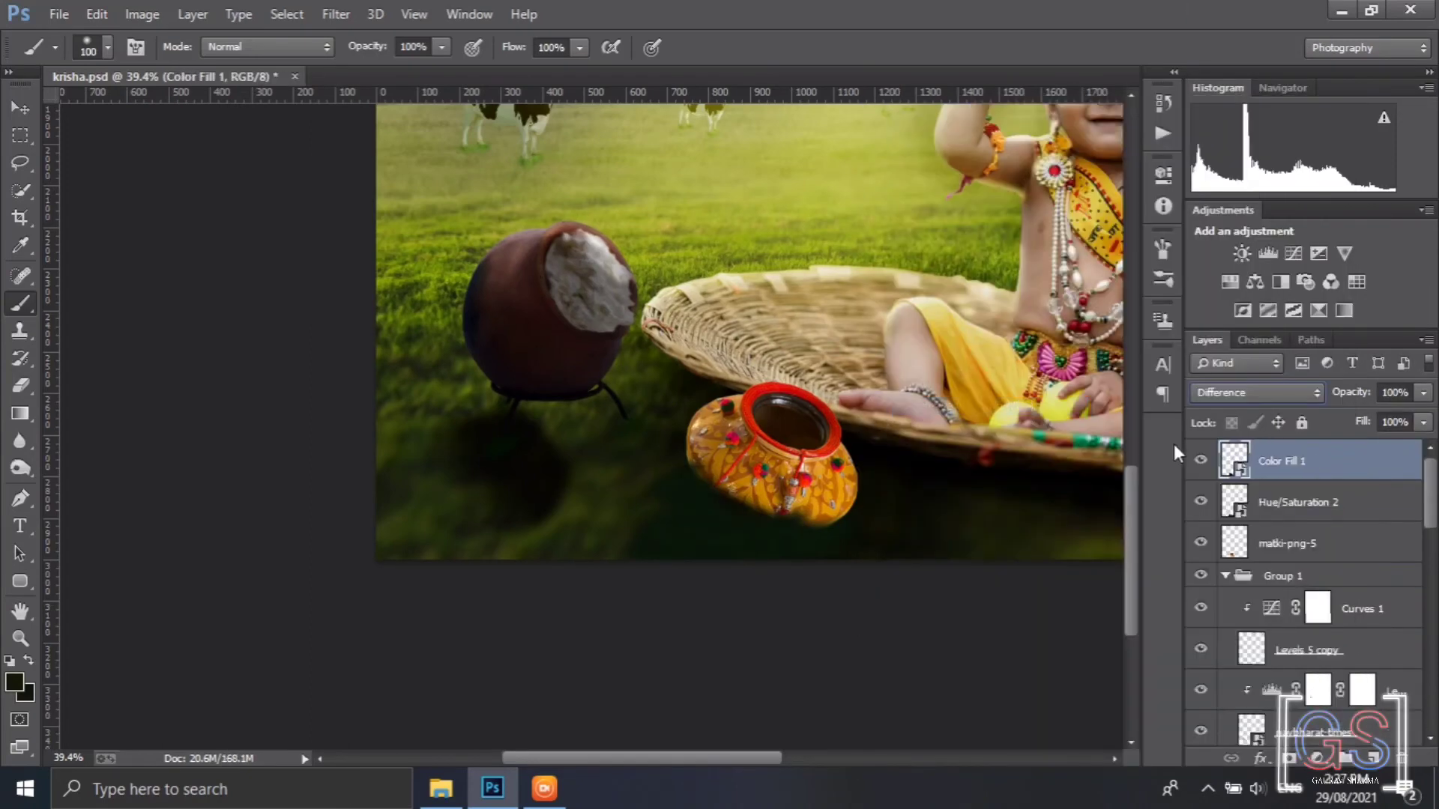
left_click(1259, 392)
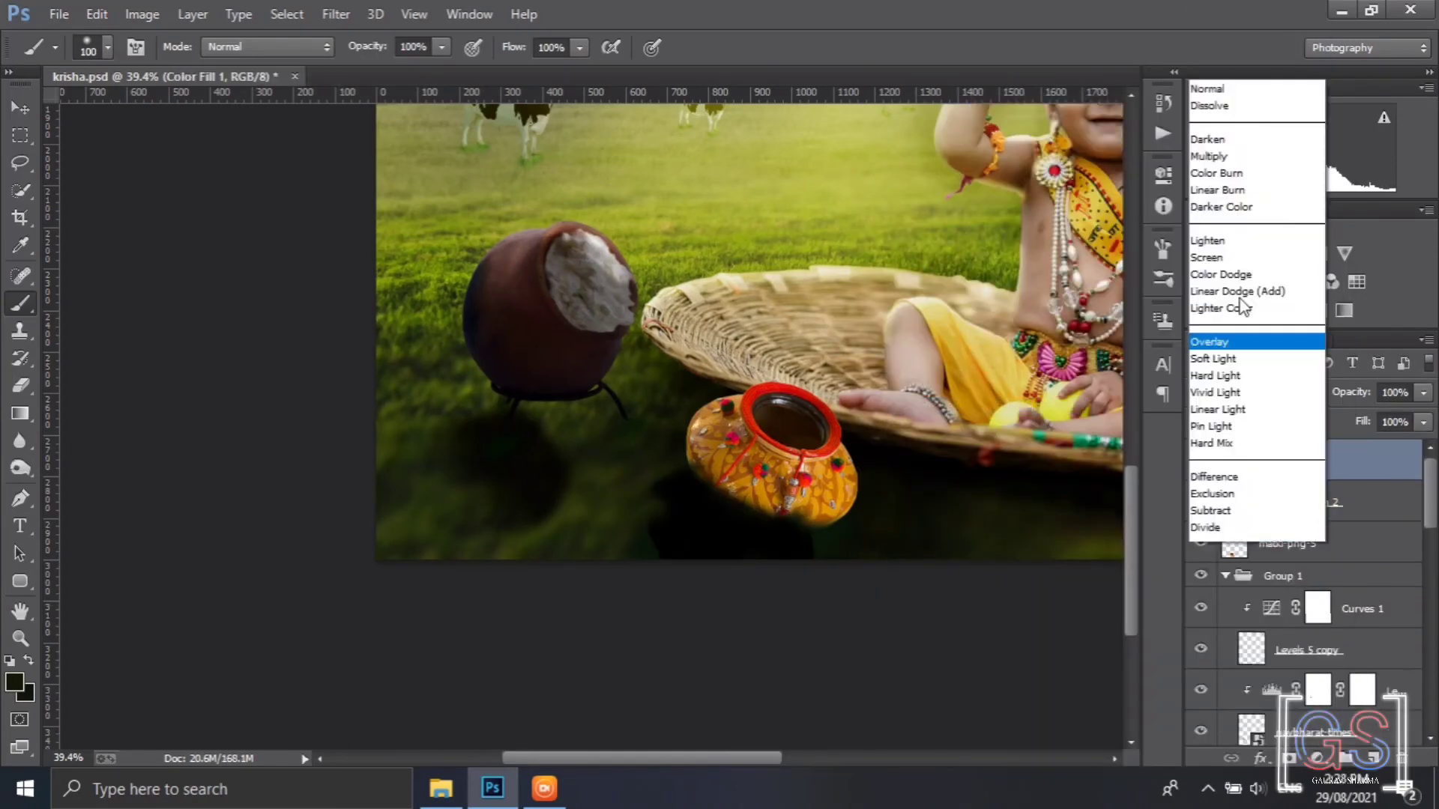
left_click(1201, 12)
Soften the matki's black shadow on Color Fill 1 with a Gaussian Blur smart filter
left_click(335, 14)
mouse_move(353, 255)
left_click(678, 417)
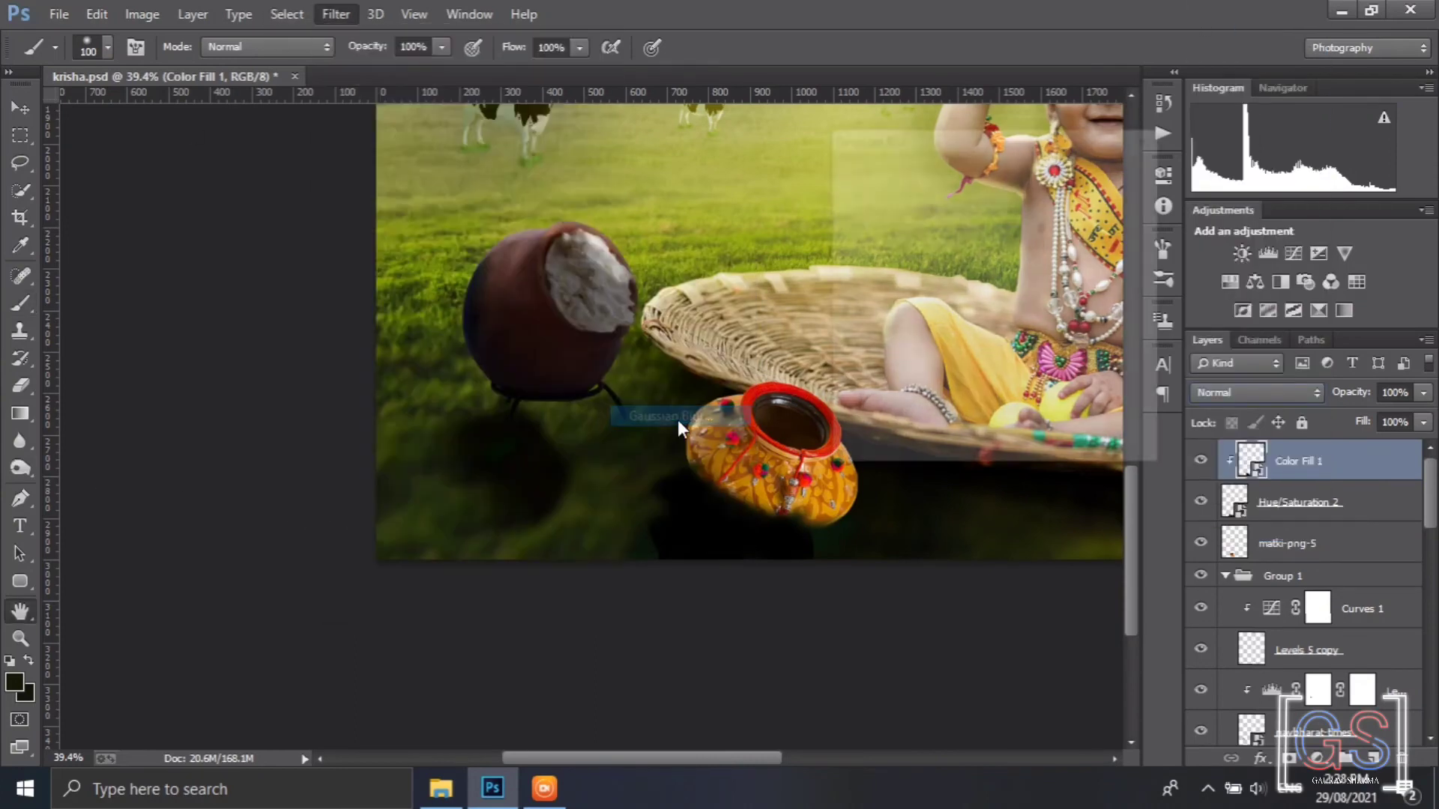
left_click_drag(929, 451, 942, 452)
left_click(1113, 173)
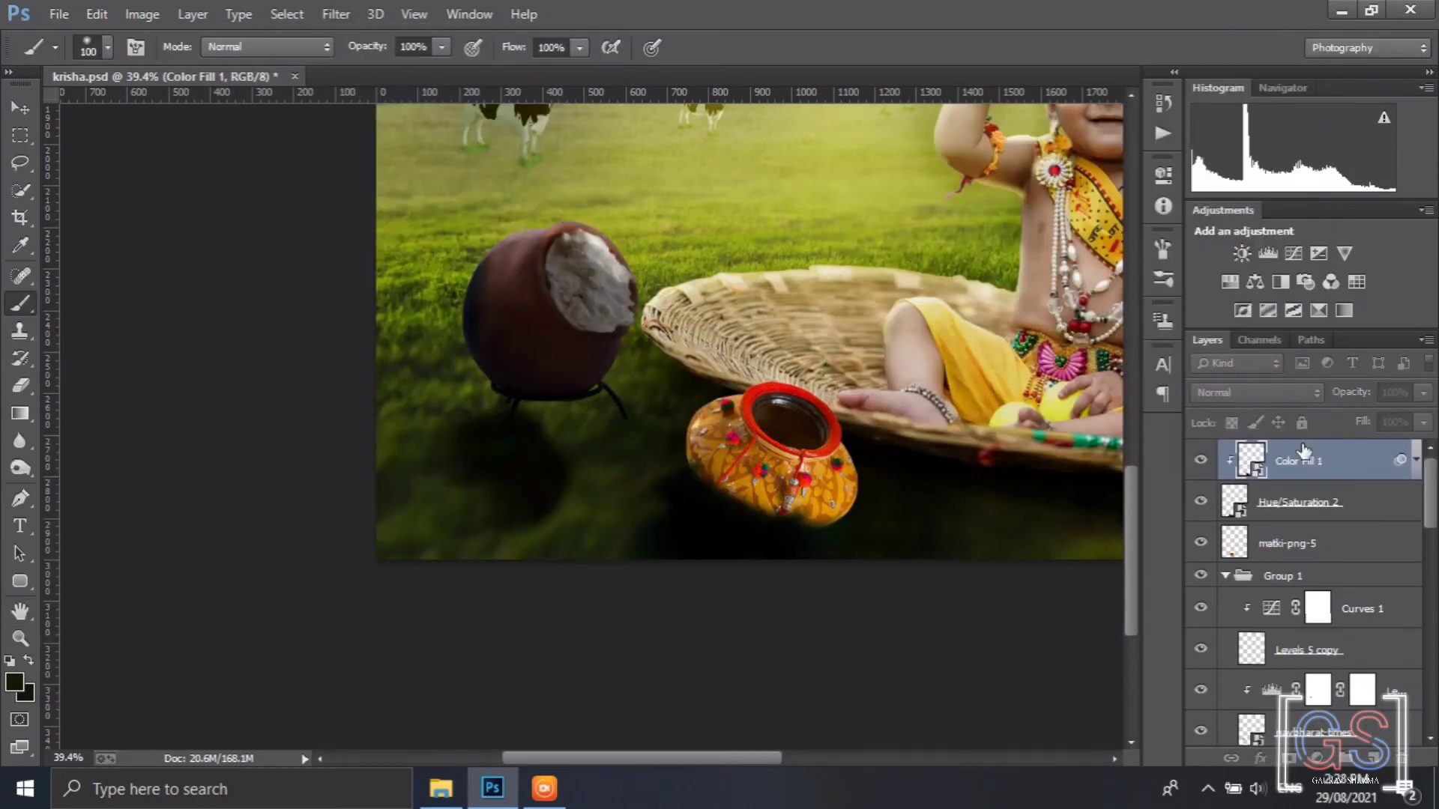
left_click(1268, 254)
left_click(1083, 266)
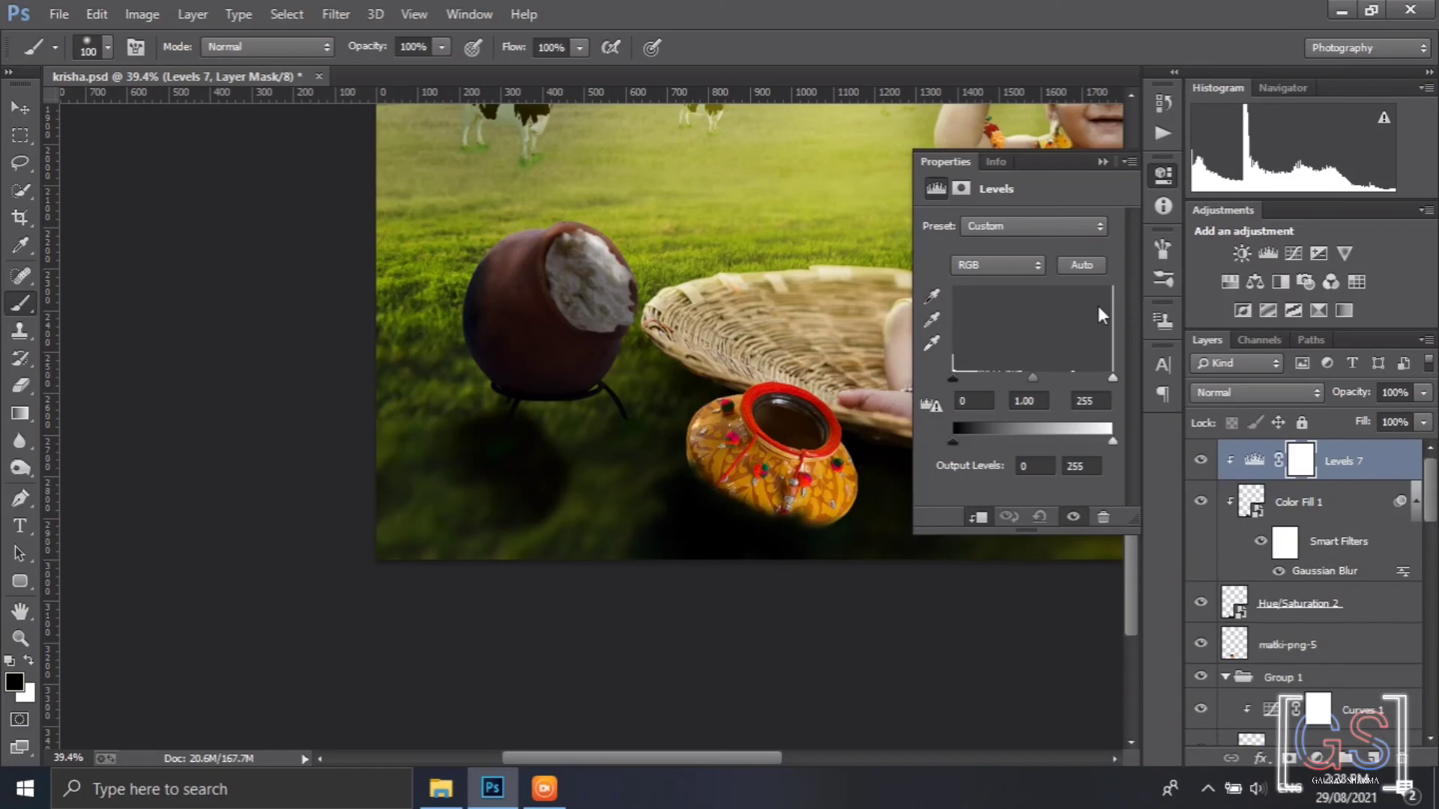
left_click_drag(1332, 459, 1401, 758)
Darken matki-png-5 with a clipped Levels adjustment, setting the midtones to 0.56 and the white output level to 149
left_click(1202, 464)
left_click(1202, 464)
left_click(1282, 564)
left_click(1201, 565)
left_click(1202, 565)
left_click(1283, 611)
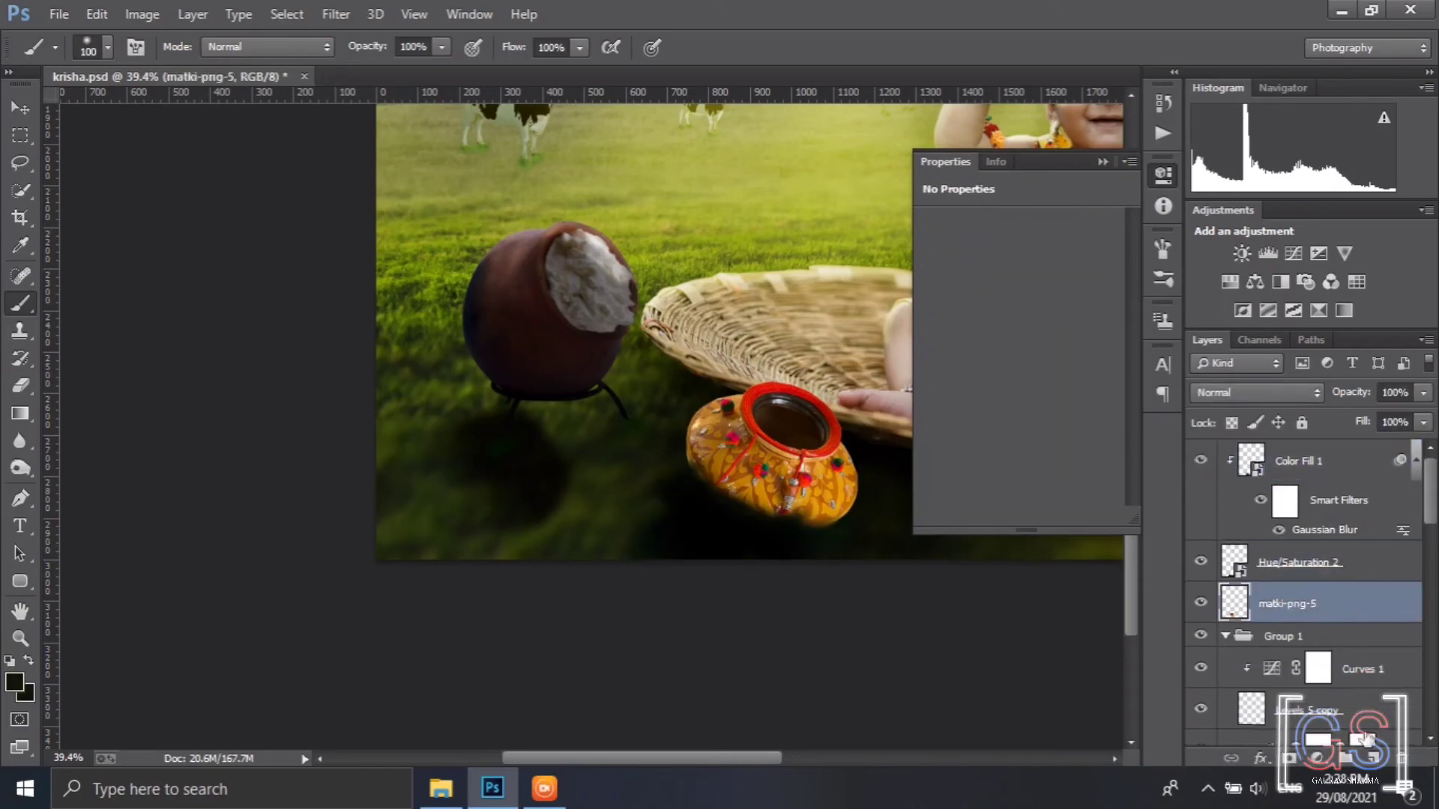
left_click(1268, 254)
left_click(978, 517)
left_click_drag(1113, 443, 1032, 442)
left_click_drag(1033, 379, 1062, 379)
left_click_drag(1032, 442, 1046, 443)
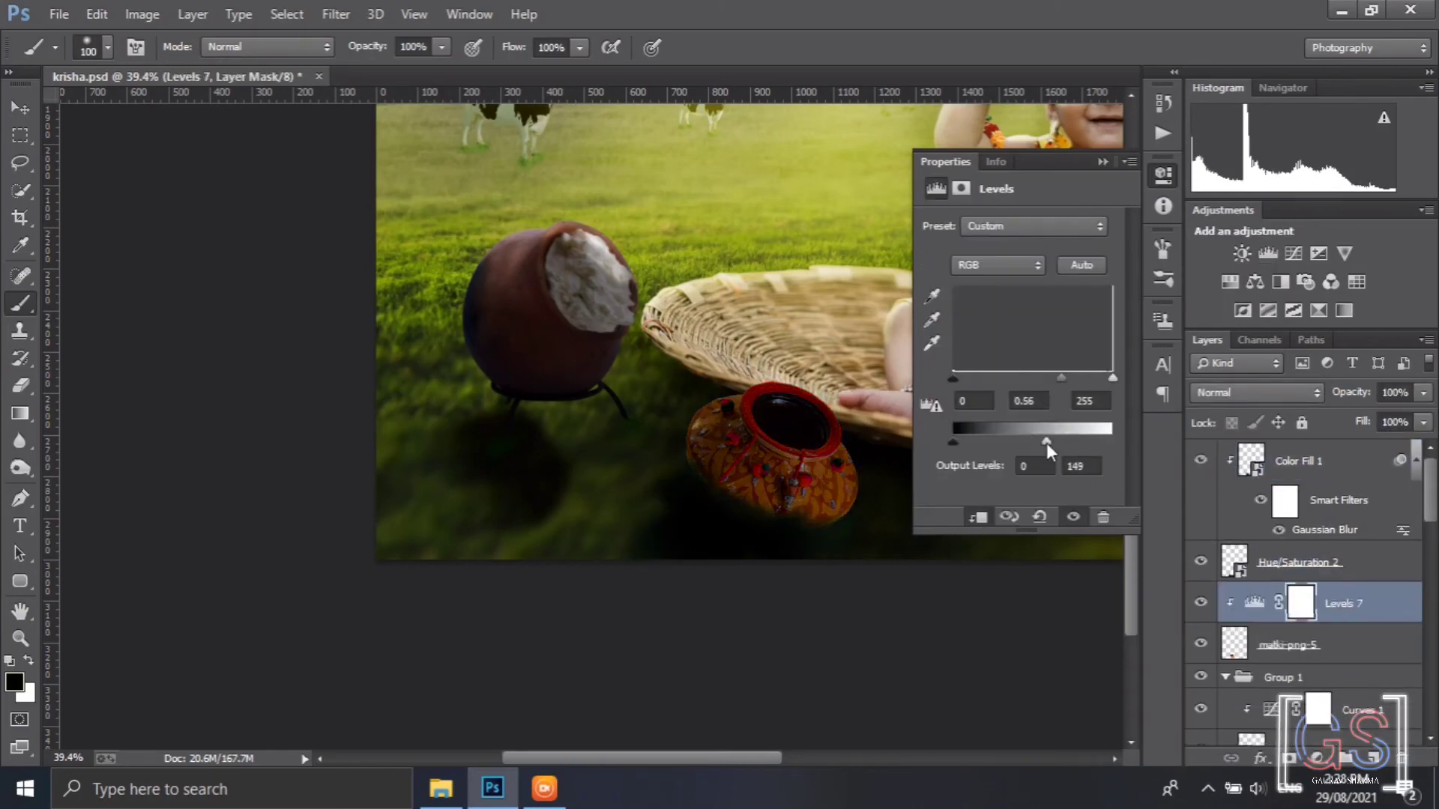
left_click(1104, 161)
Brighten the matki's red rim on the Levels 7 mask with a 15 px brush at 20% opacity and 18% flow
scroll(835, 397, "up", 3)
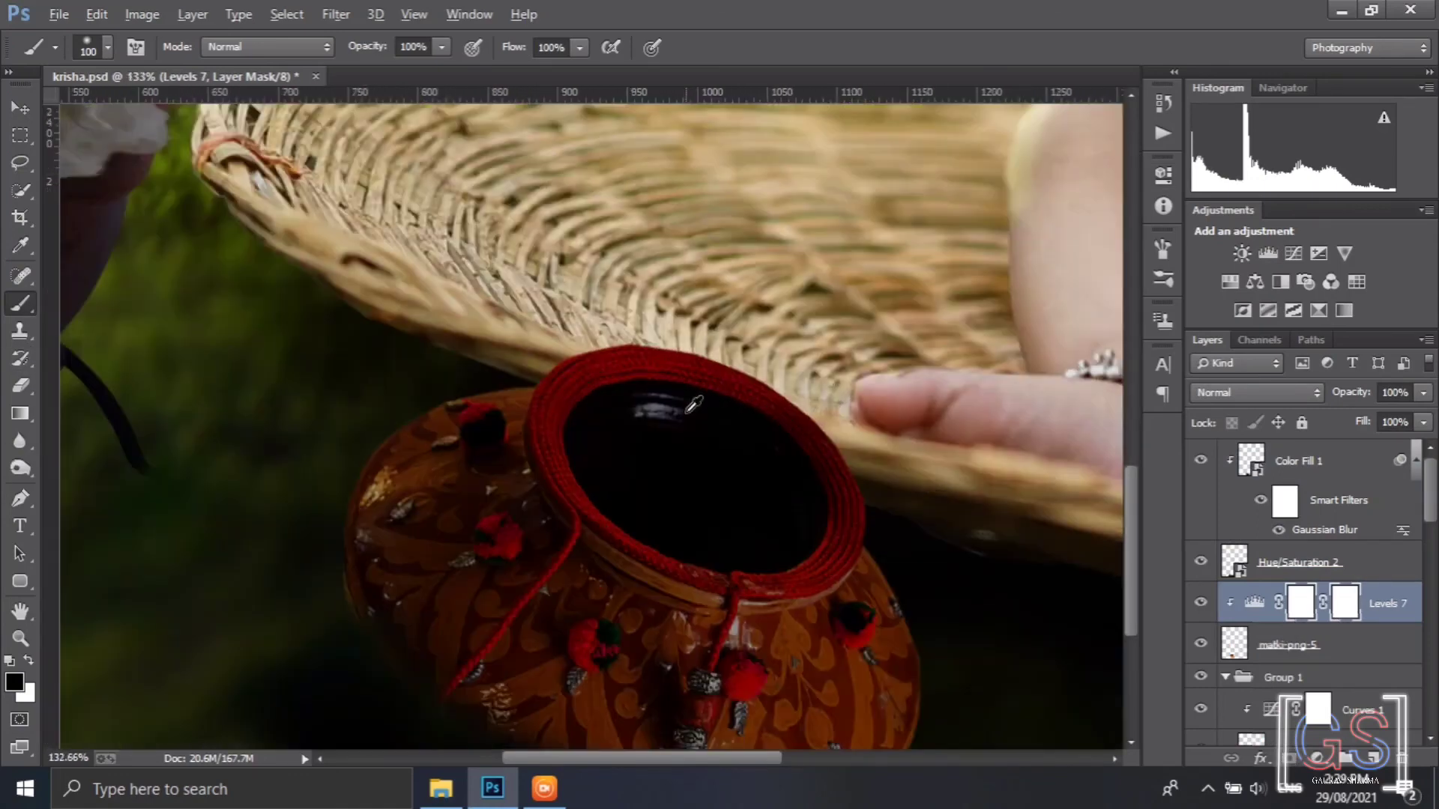
key("bracketleft")
key("bracketleft")
key("bracketleft")
key("bracketleft")
key("bracketleft")
key("bracketleft")
key("bracketleft")
key("bracketleft")
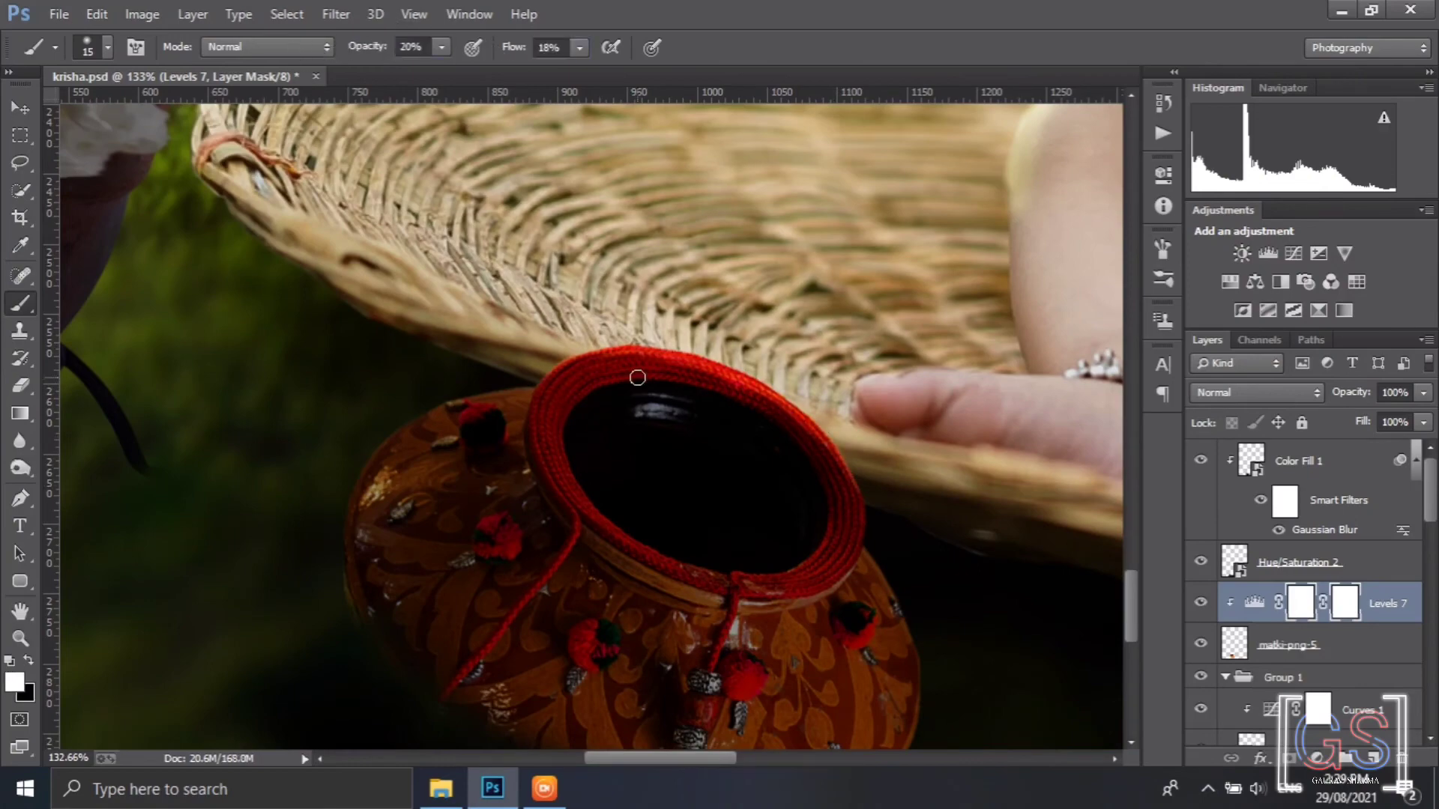
scroll(827, 469, "down", 3)
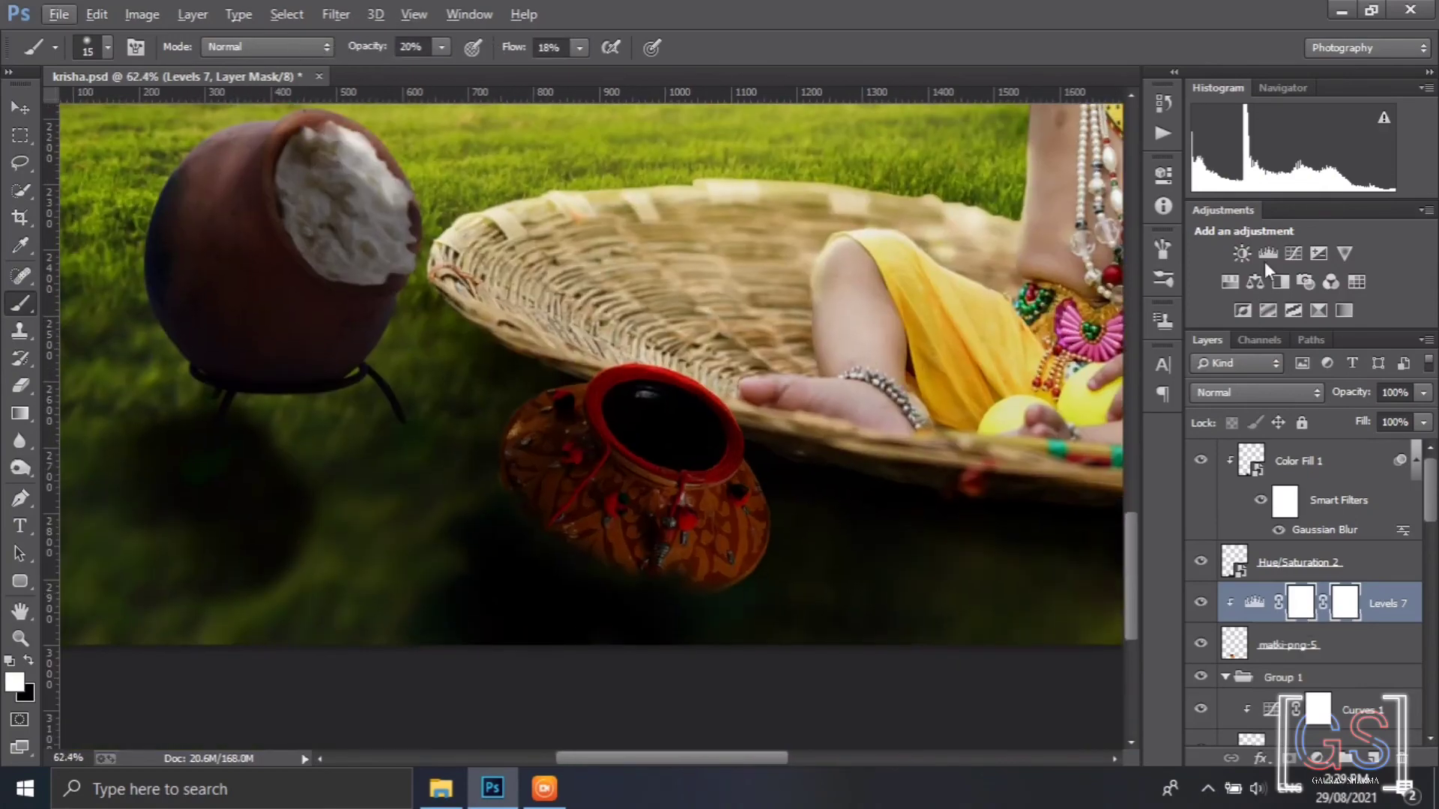
Add a clipped darkening Levels adjustment above Levels 7, invert its mask to black and paint the effect onto the matki's body
left_click(1266, 256)
left_click_drag(1034, 377, 1068, 379)
left_click(1117, 159)
key("ctrl+i")
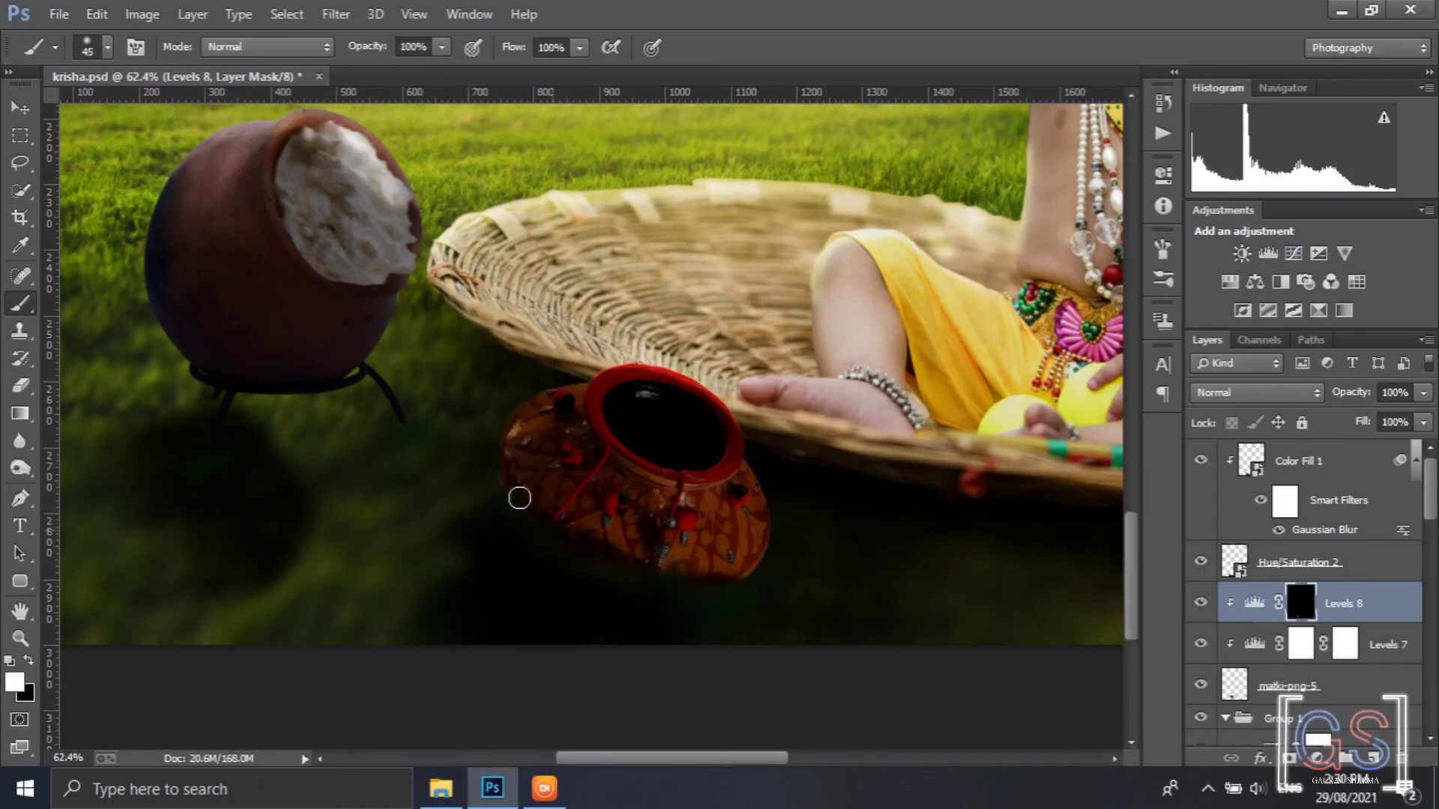
mouse_move(569, 520)
left_mouse_down()
mouse_move(696, 576)
mouse_move(598, 499)
mouse_move(772, 565)
mouse_move(619, 479)
left_mouse_up()
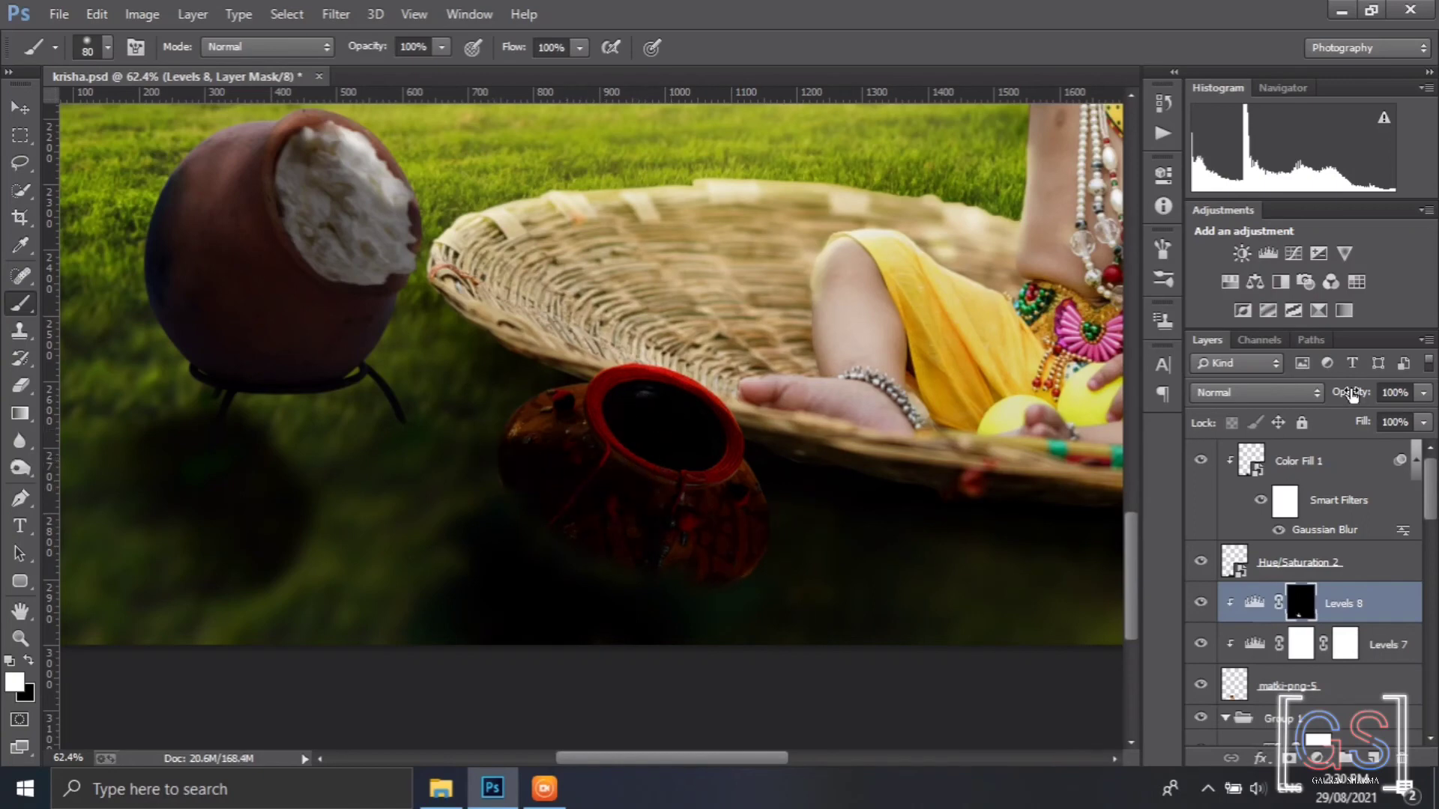
Lower the Levels 8 opacity to 90% and paint more of its darkening across the matki's lower body
left_click_drag(1341, 395, 1343, 395)
scroll(452, 575, "down", 4)
left_click_drag(667, 510, 570, 504)
scroll(672, 565, "down", 3)
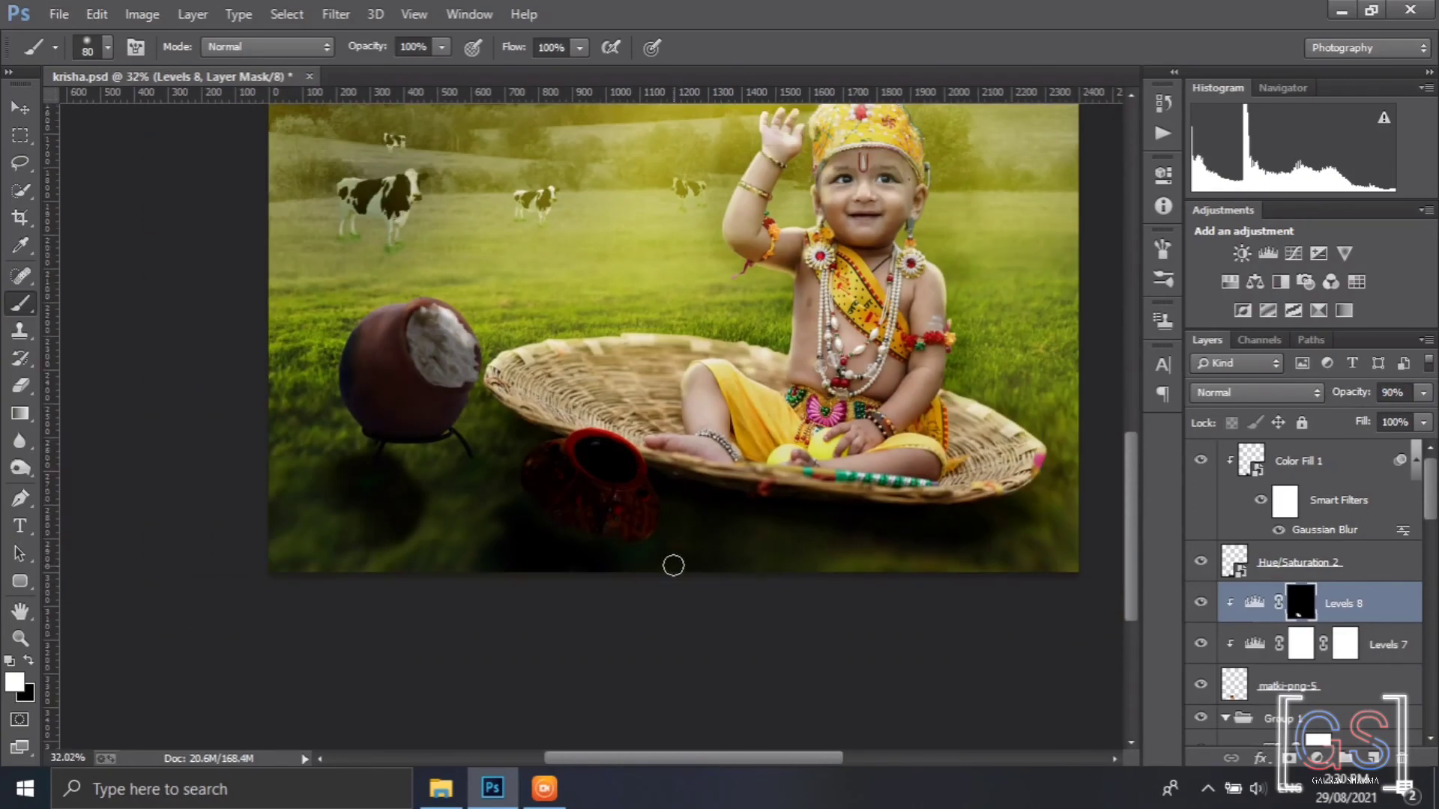
Toggle the visibility of the clay pot's layers one by one to identify which layer holds the butter
scroll(1317, 533, "down", 6)
left_click(1199, 599)
left_click(1199, 599)
scroll(1326, 633, "up", 1)
left_click(1202, 533)
left_click(1202, 534)
scroll(1204, 543, "up", 1)
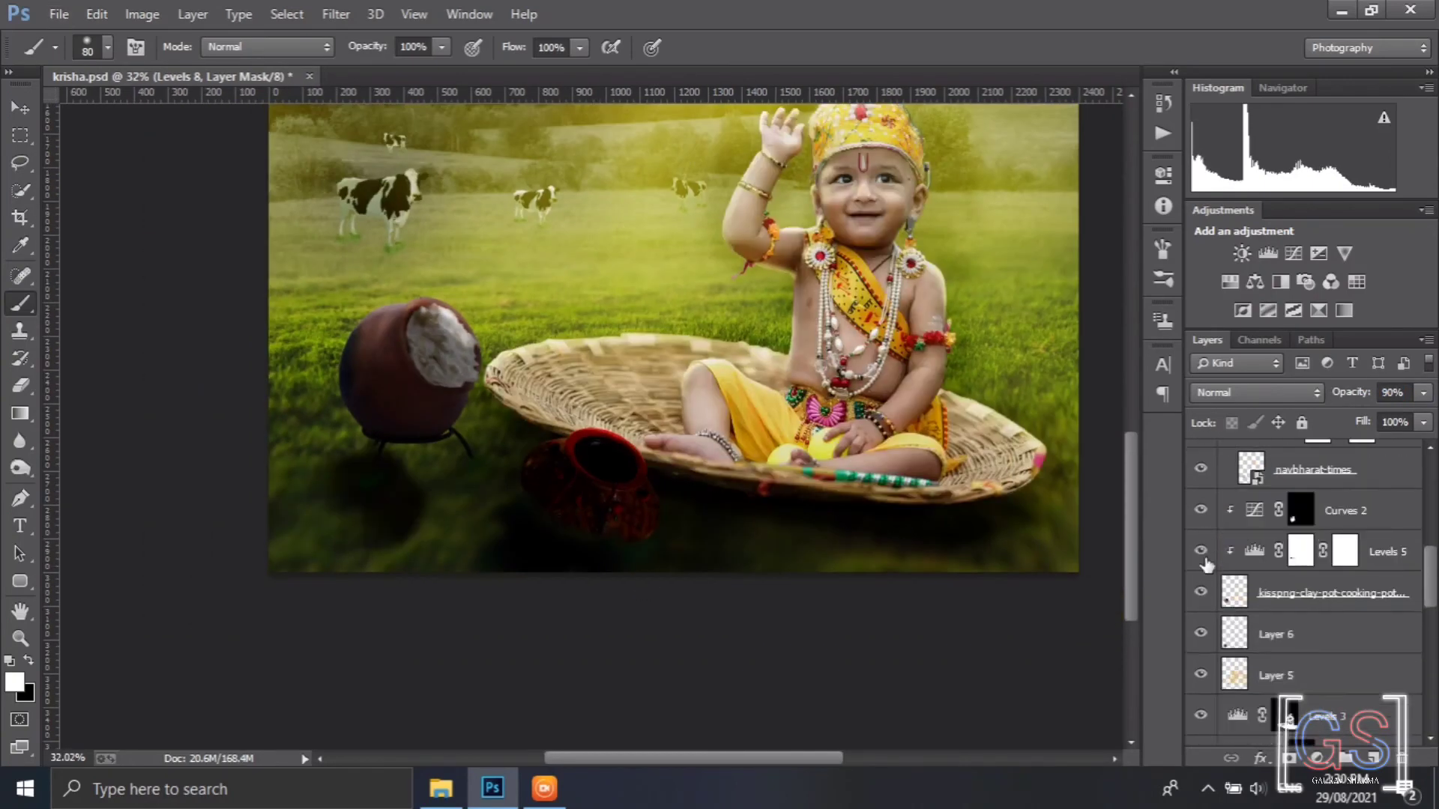
left_click(1203, 592)
left_click(1202, 592)
left_click(1202, 634)
left_click(1202, 634)
scroll(1207, 636, "up", 1)
left_click(1202, 569)
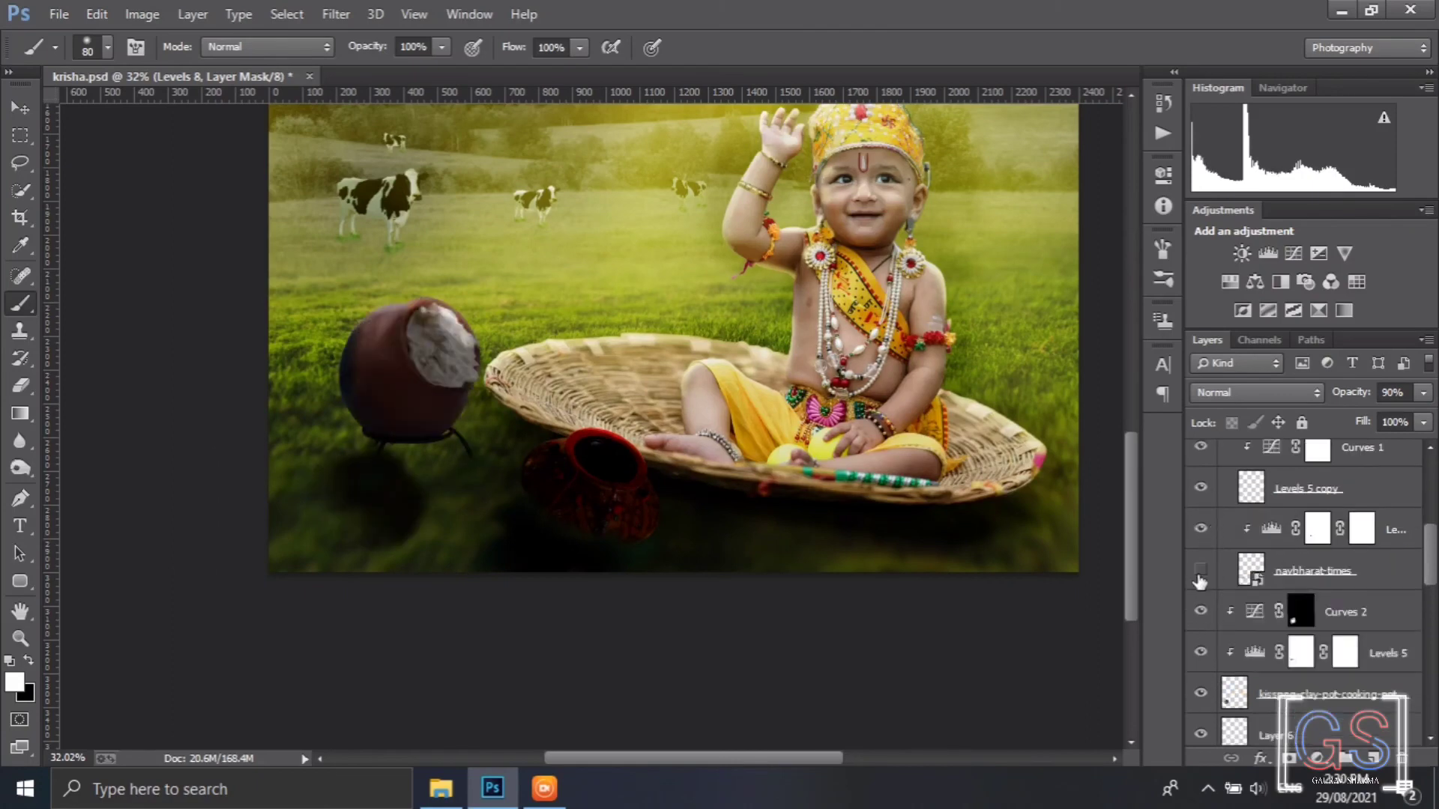
left_click(1202, 569)
left_click(1311, 573)
left_click_drag(1319, 575, 1373, 757)
scroll(1333, 592, "up", 4)
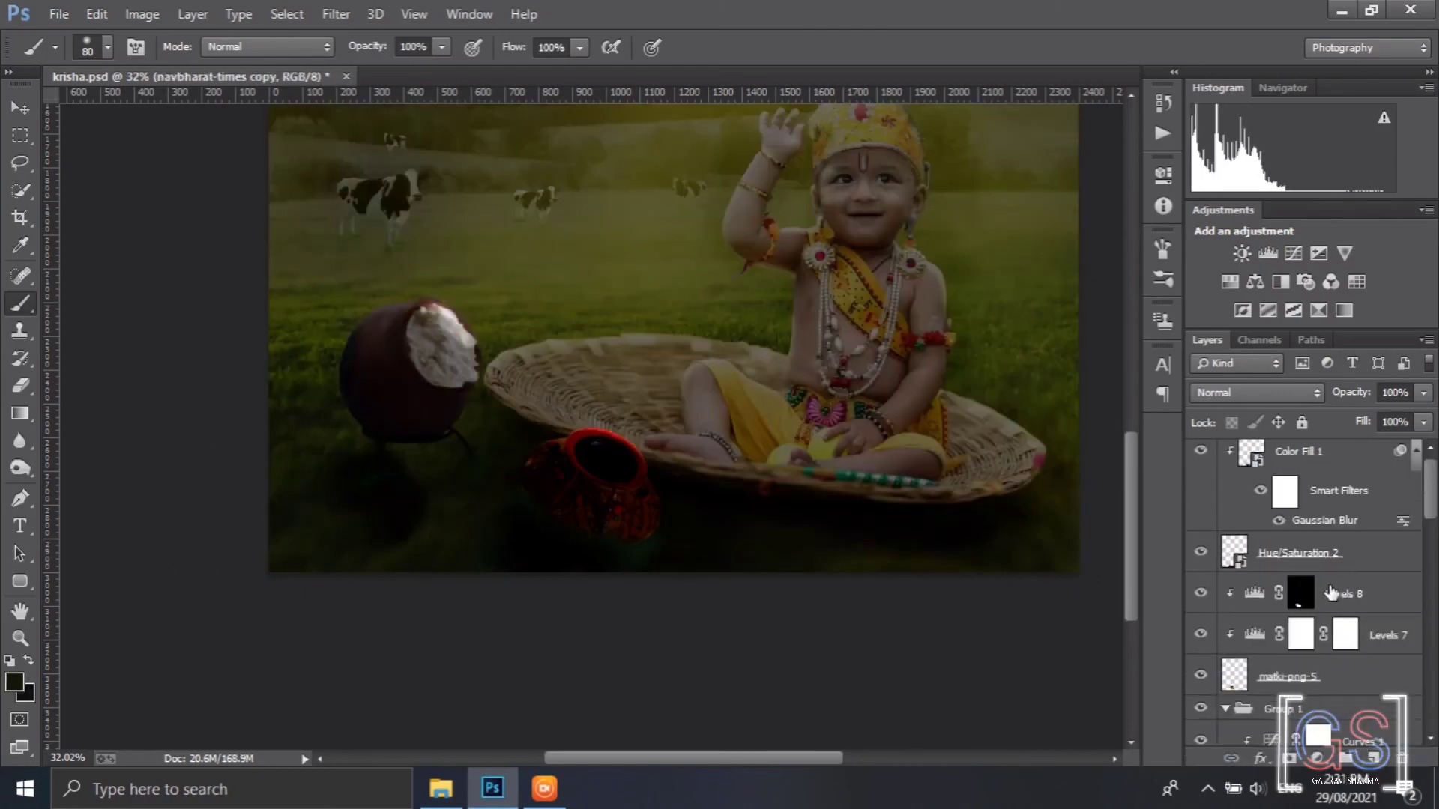
scroll(1293, 589, "down", 2)
key("ctrl+z")
scroll(1333, 658, "down", 2)
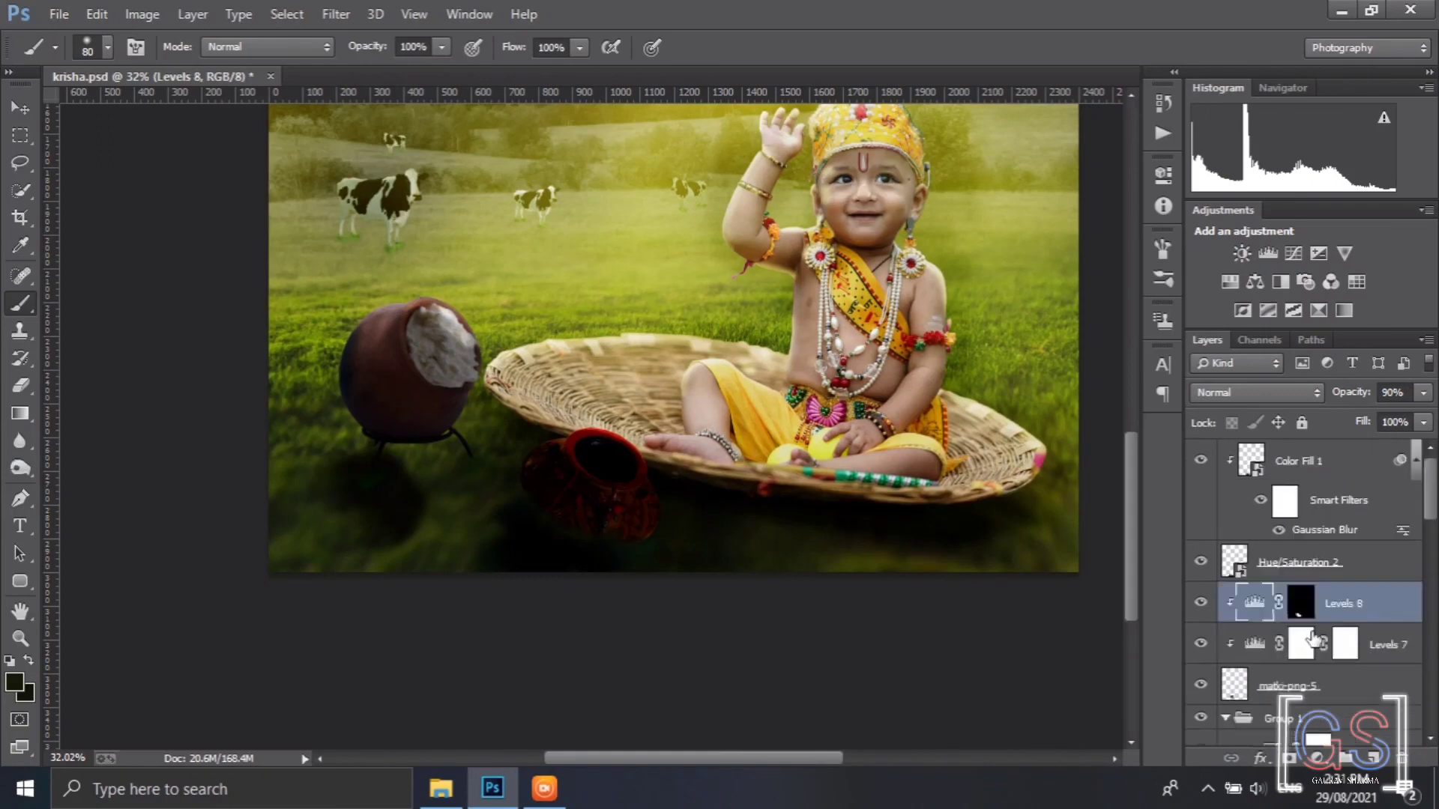
Merge the navbharat-times butter layer with its clipped Levels adjustment into a single layer
left_click(1287, 569)
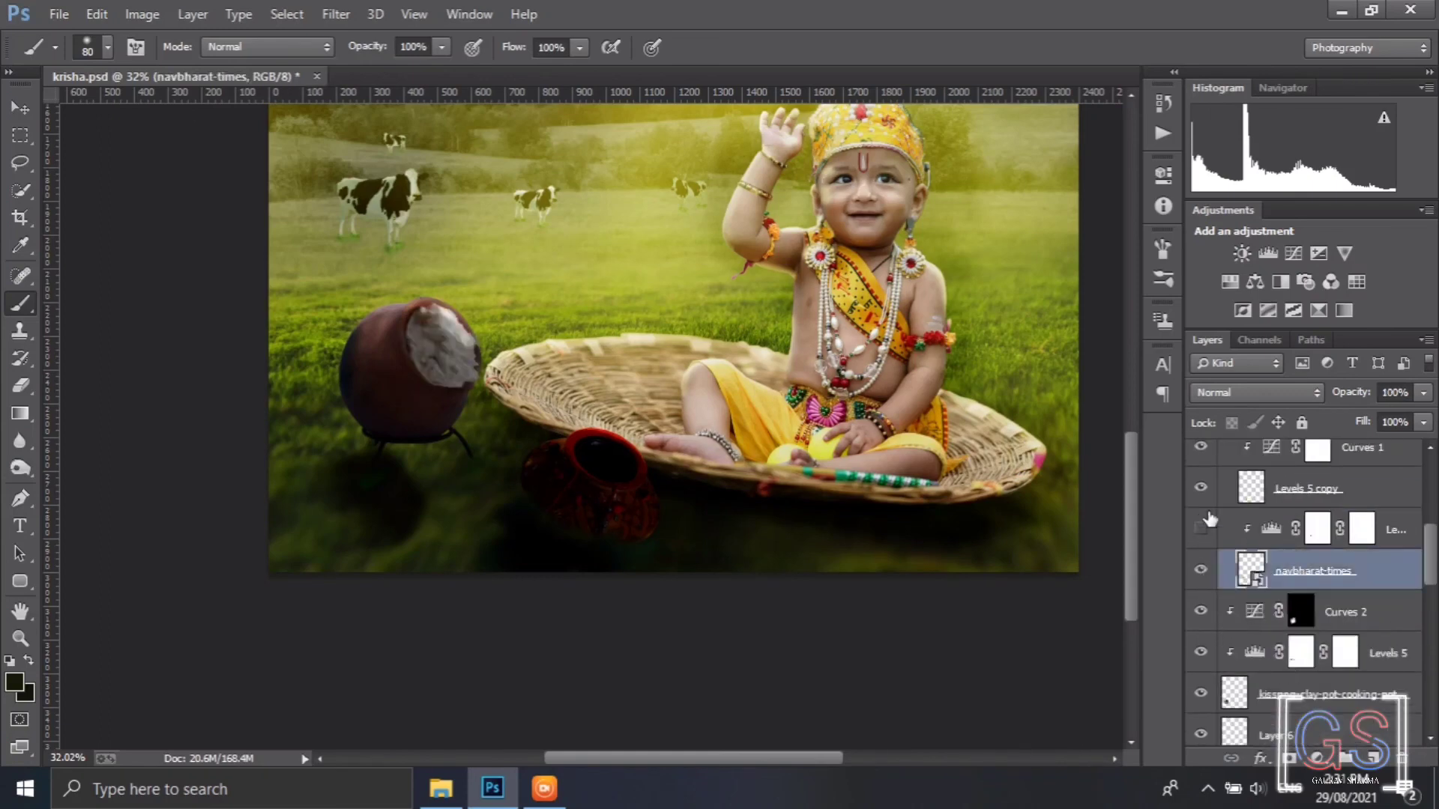
left_click(1203, 526)
left_click(1203, 526)
left_click(1279, 527, "ctrl")
right_click(1278, 528)
left_click(974, 584)
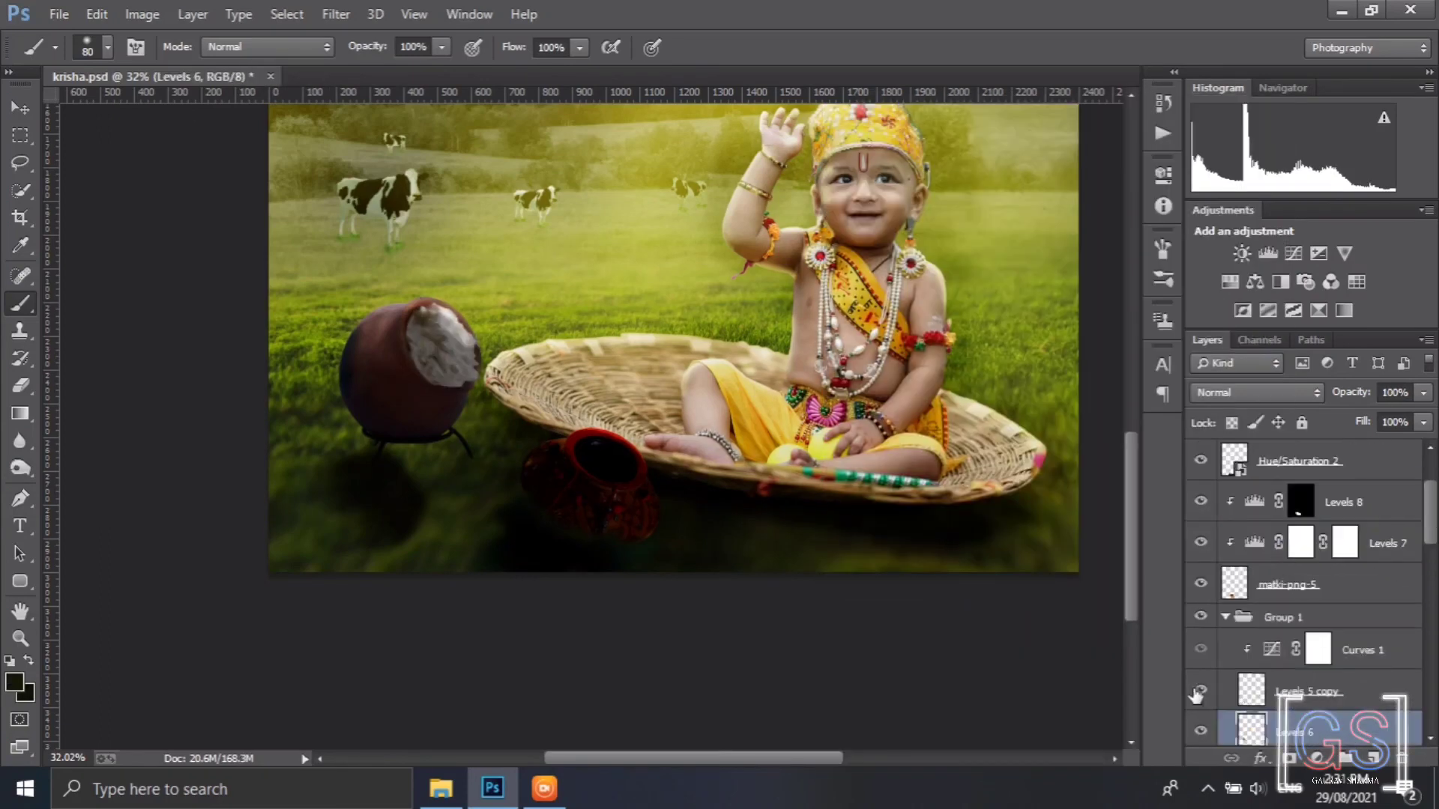
Duplicate the merged Levels 6 butter layer and move the copy to the top of the layer stack, above Color Fill 1
key("ctrl+j")
left_click_drag(1311, 734, 1311, 484)
scroll(1316, 510, "up", 2)
left_click_drag(1326, 609, 1317, 454)
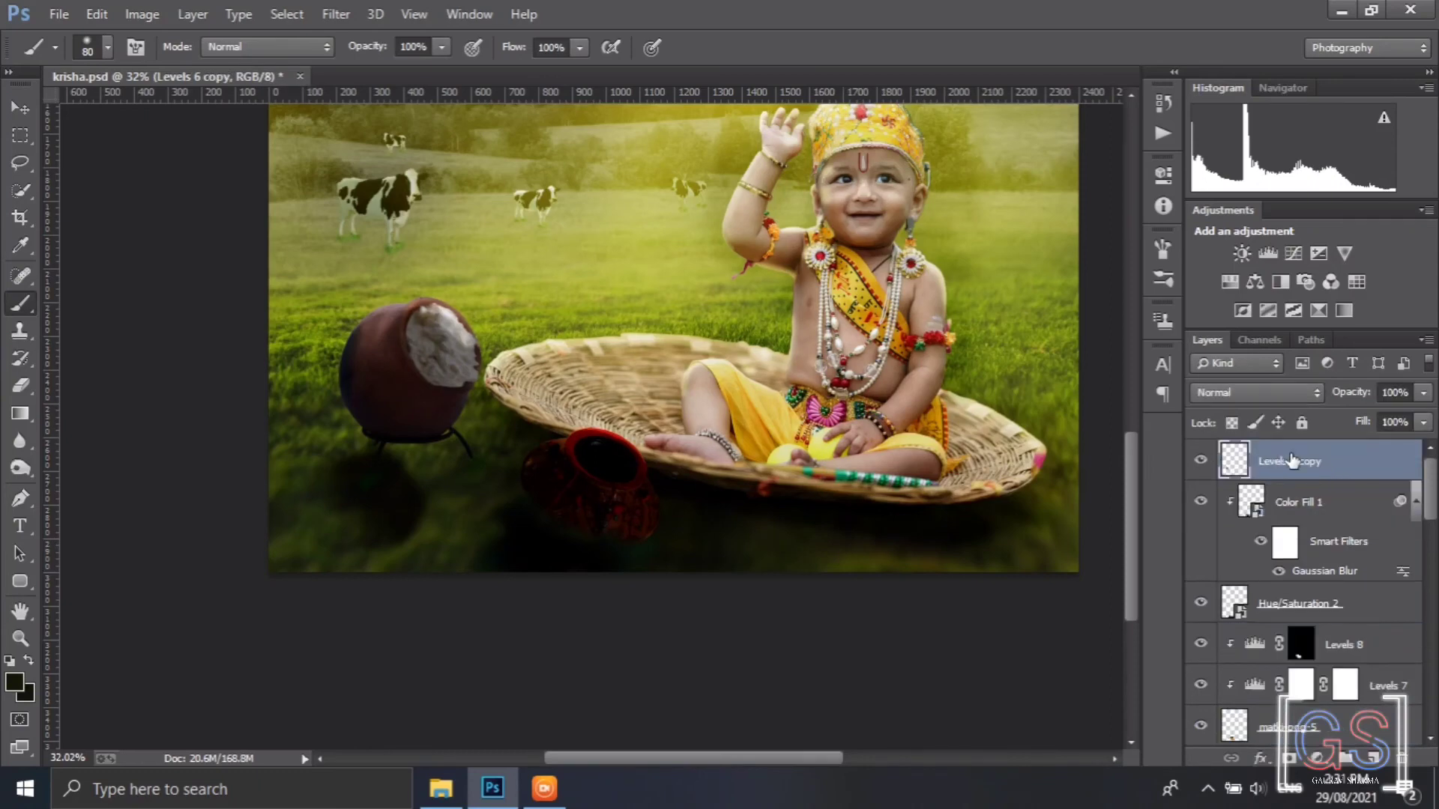
Move the butter copy onto the matki's mouth and rotate it to match the opening
key("v")
left_click_drag(436, 334, 604, 438)
scroll(606, 437, "up", 6)
key("ctrl+t")
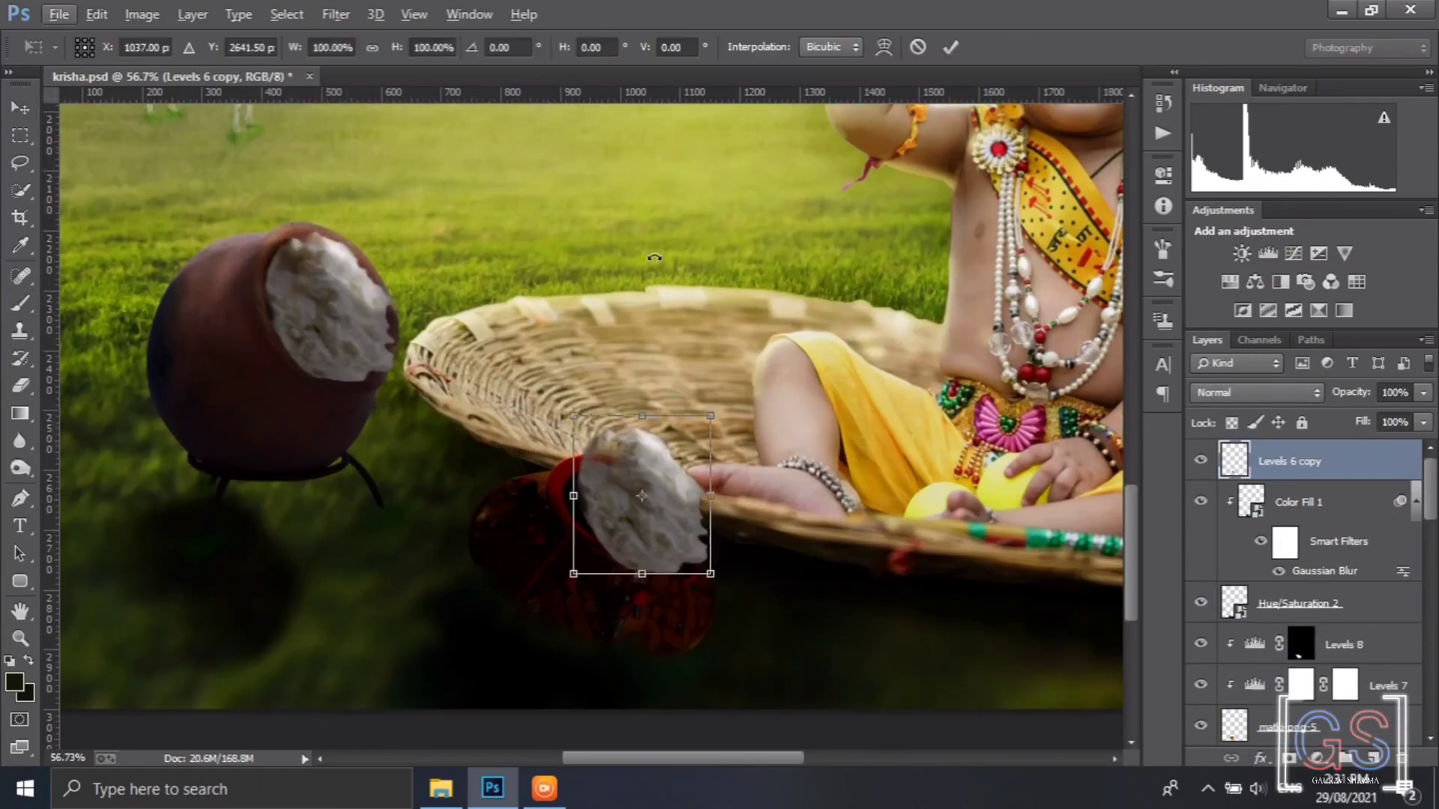
left_click_drag(854, 414, 796, 311)
left_click_drag(676, 507, 652, 512)
Warp the butter copy so that it fits inside the matki's red rim, and apply the transformation
left_click(884, 48)
left_click_drag(520, 463, 562, 483)
left_click_drag(596, 603, 610, 539)
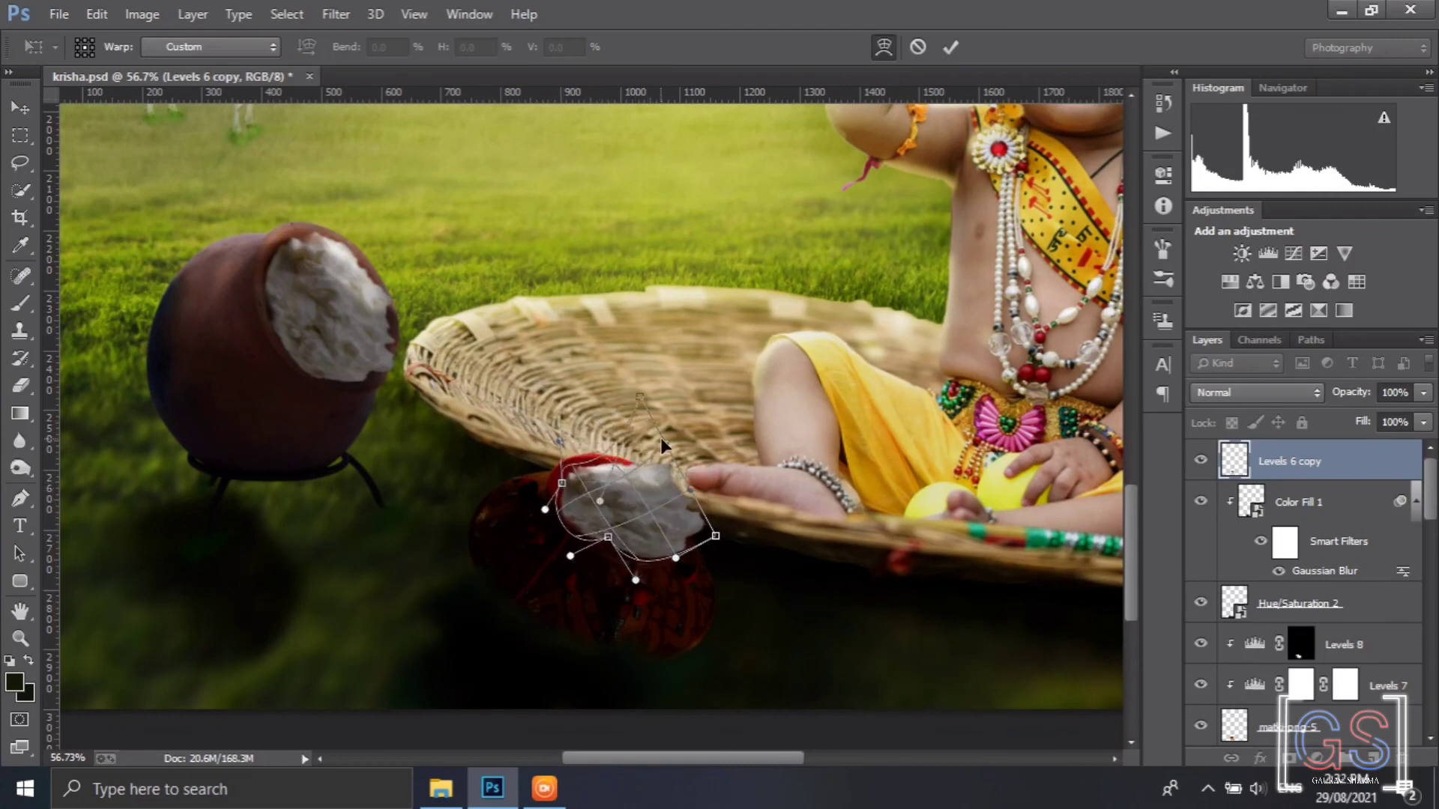
left_click_drag(661, 445, 632, 421)
left_click_drag(684, 582, 650, 589)
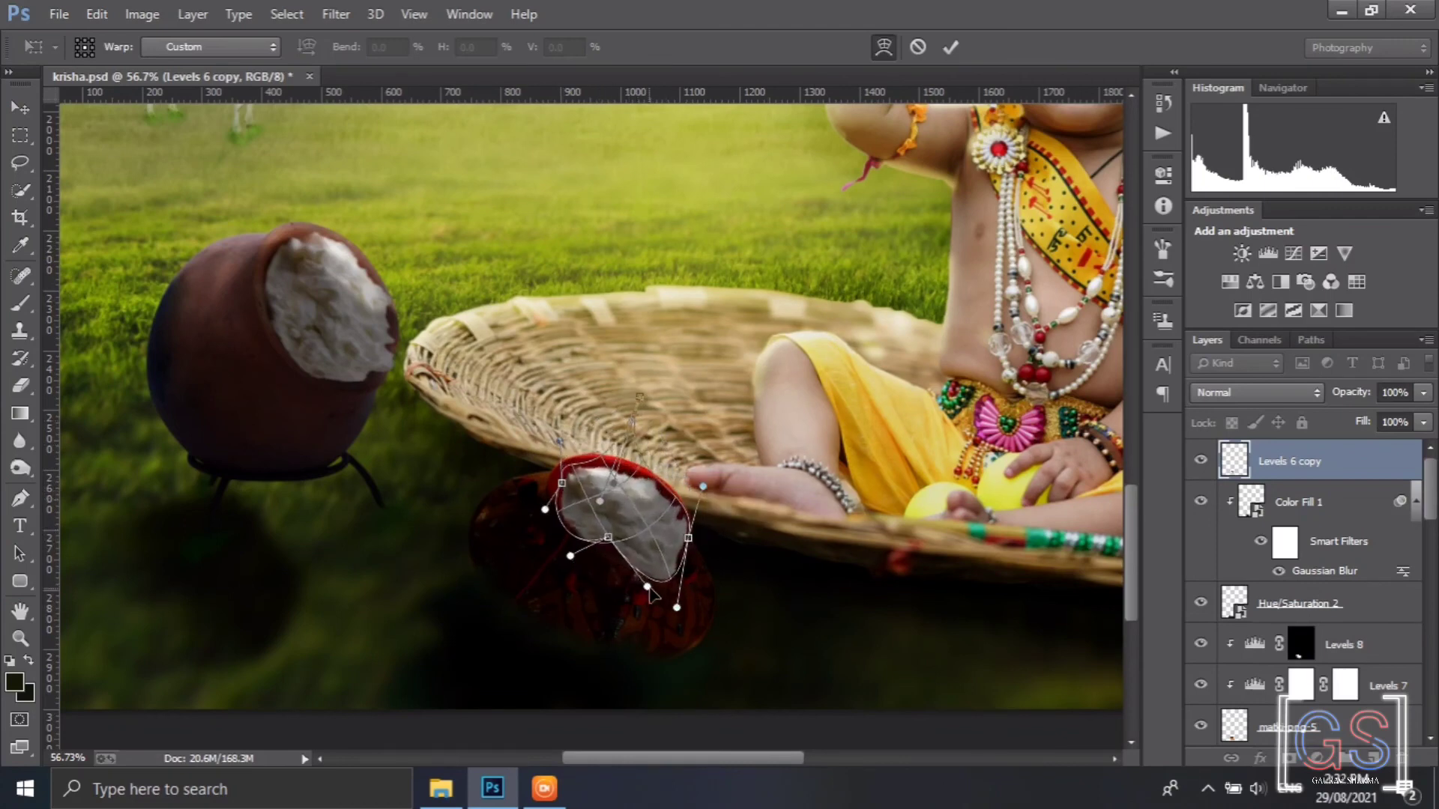
key("Return")
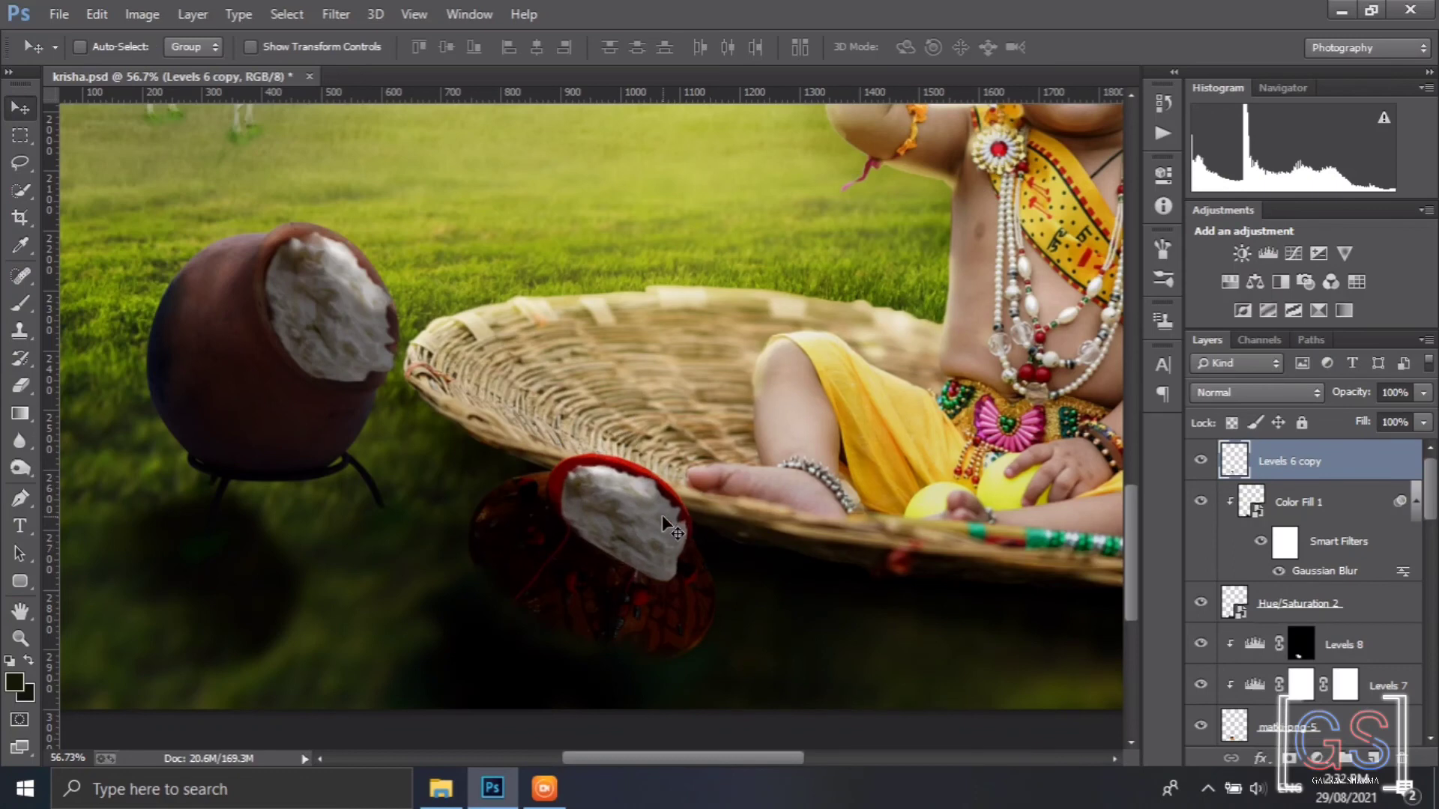
Increase the butter copy's contrast with a clipped Curves adjustment that pulls the shadows down
left_click(1268, 254)
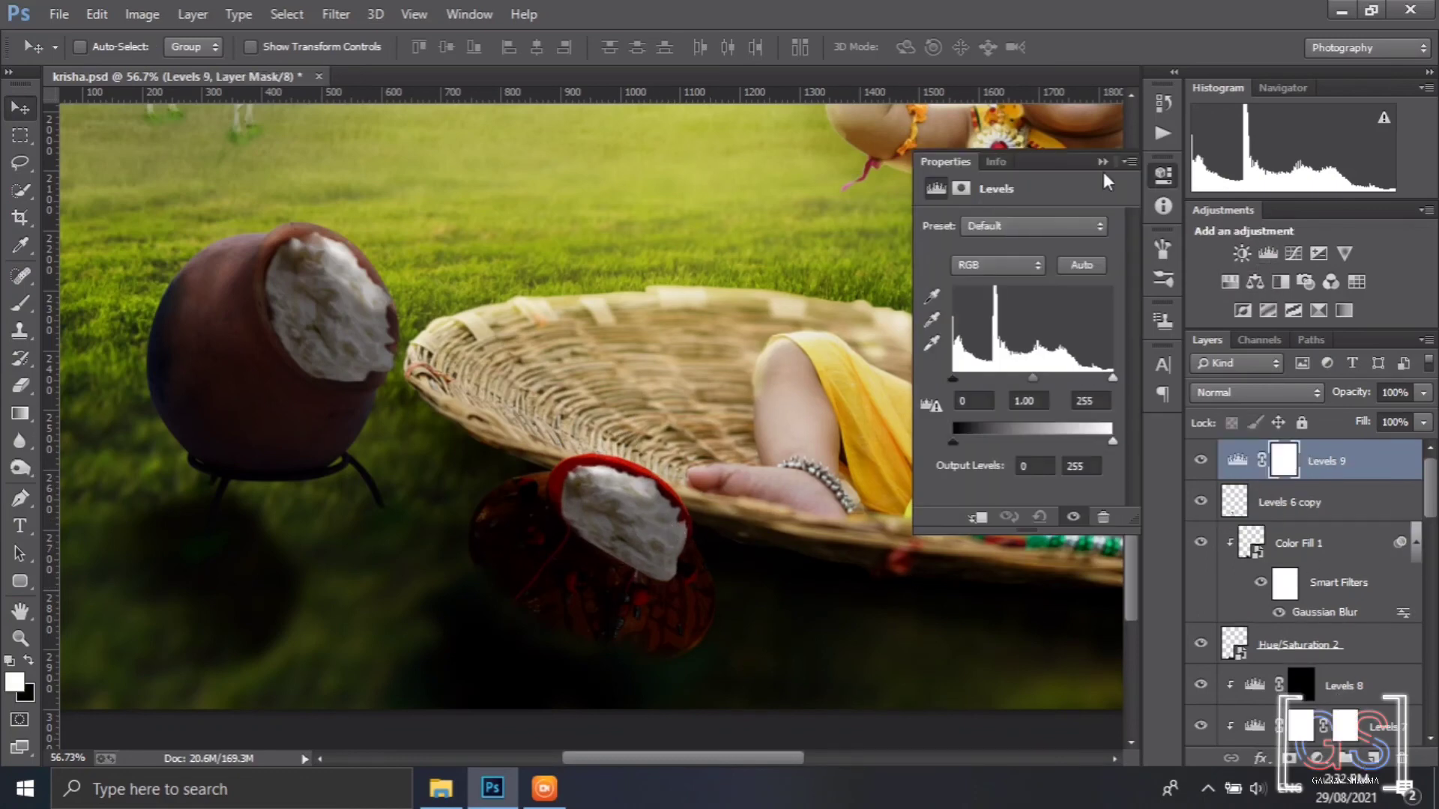
key("Delete")
left_click(1293, 254)
left_click(1326, 481, "alt")
left_click(1003, 380)
left_click_drag(1040, 344, 1044, 364)
left_click_drag(1070, 323, 1072, 311)
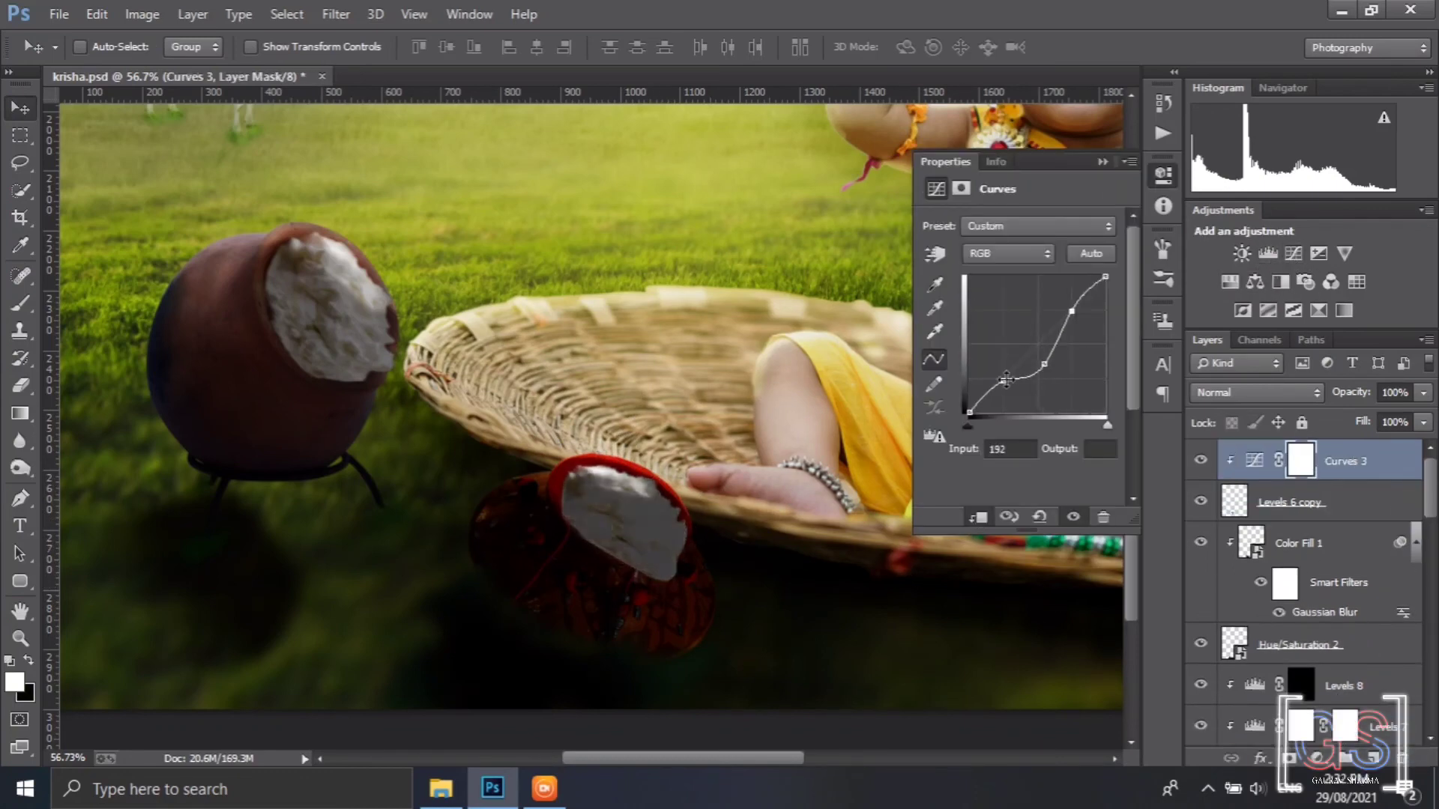
left_click_drag(1003, 381, 1029, 355)
left_click_drag(1072, 311, 1064, 311)
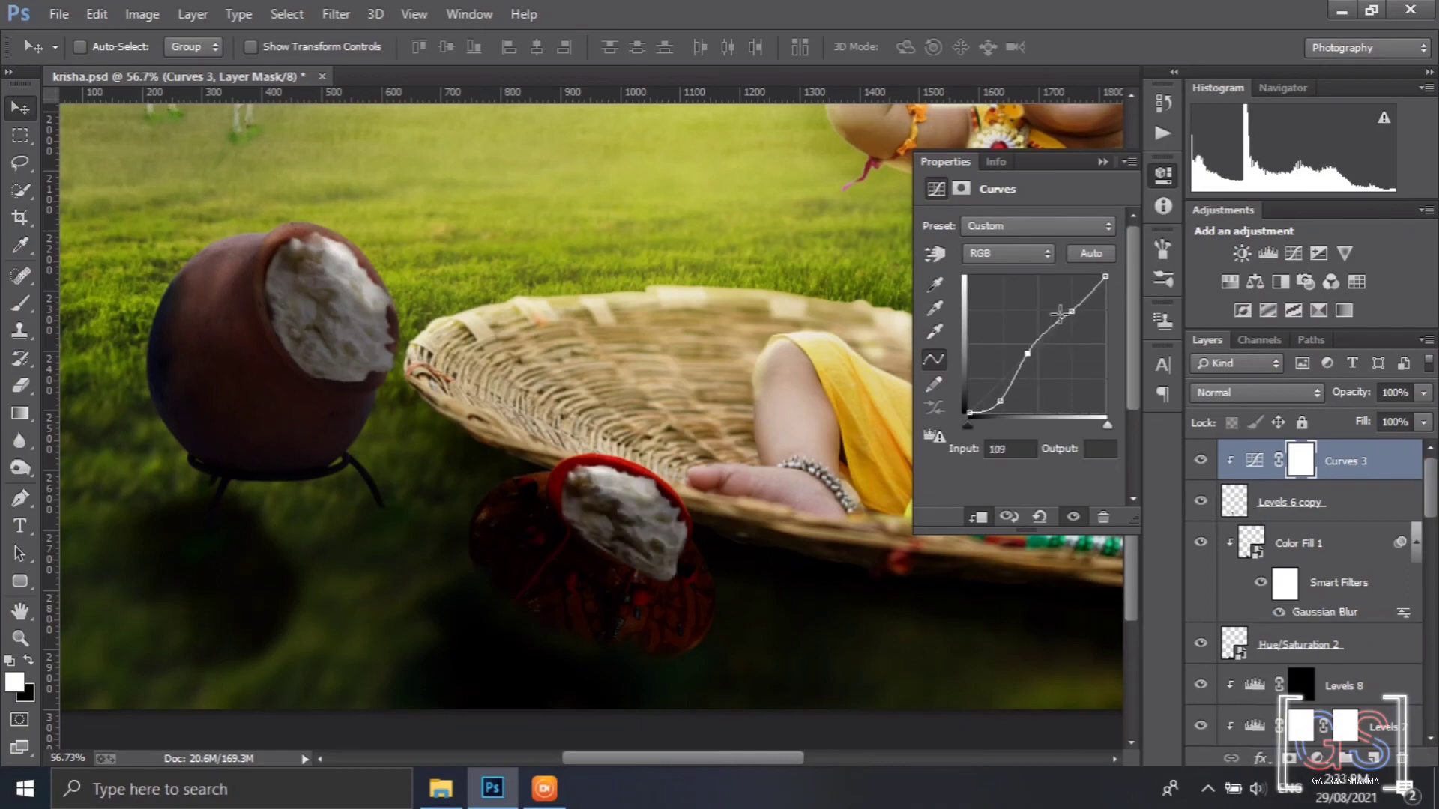
left_click(1103, 162)
Paint a soft black shadow under the butter's lower edge on a new layer below Levels 6 copy, at 69% opacity
scroll(781, 547, "down", 3)
scroll(780, 543, "up", 3)
left_click(1374, 756)
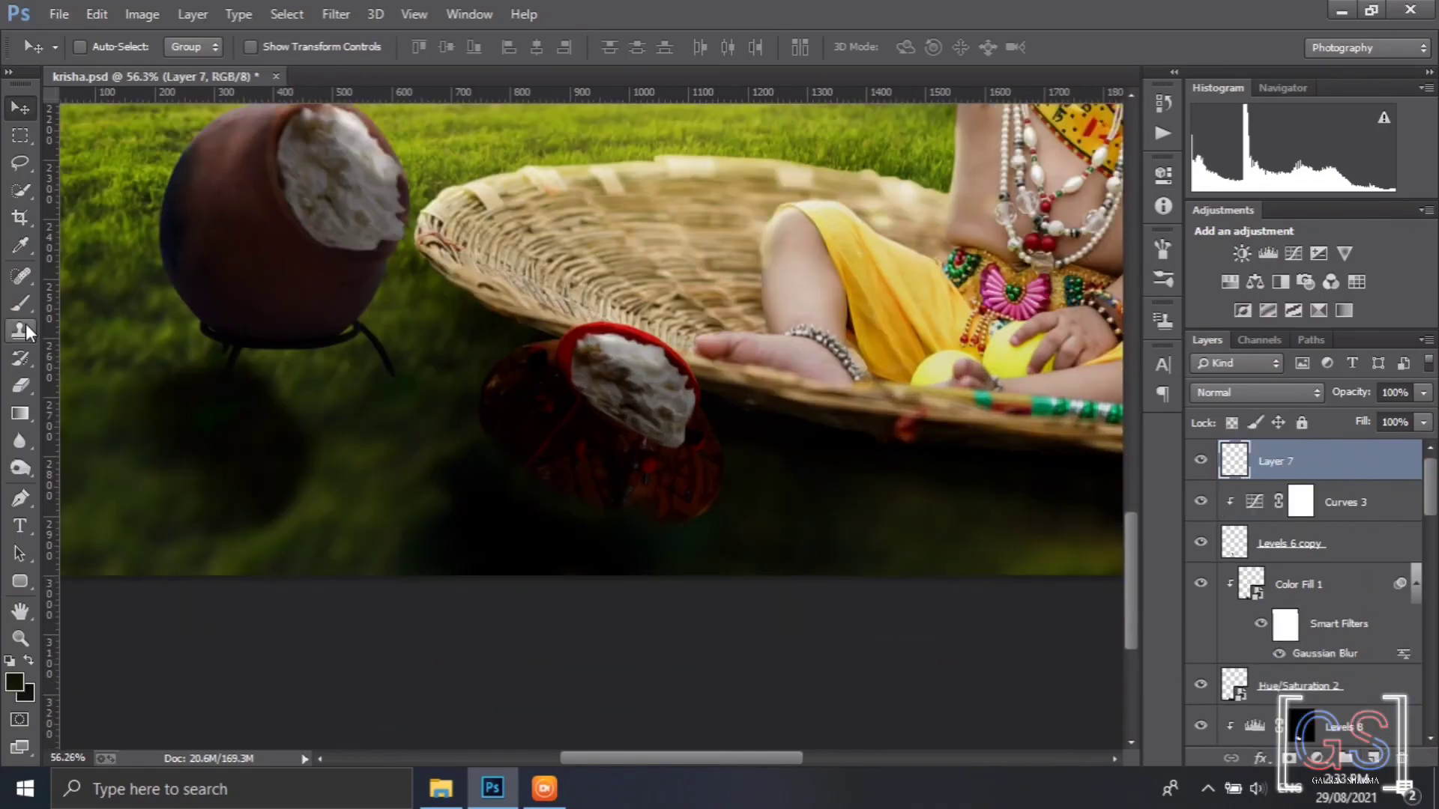
left_click(21, 305)
left_click(14, 682)
left_click_drag(942, 443, 869, 418)
left_click(1406, 174)
left_click_drag(667, 448, 675, 451)
left_click_drag(1349, 462, 1358, 556)
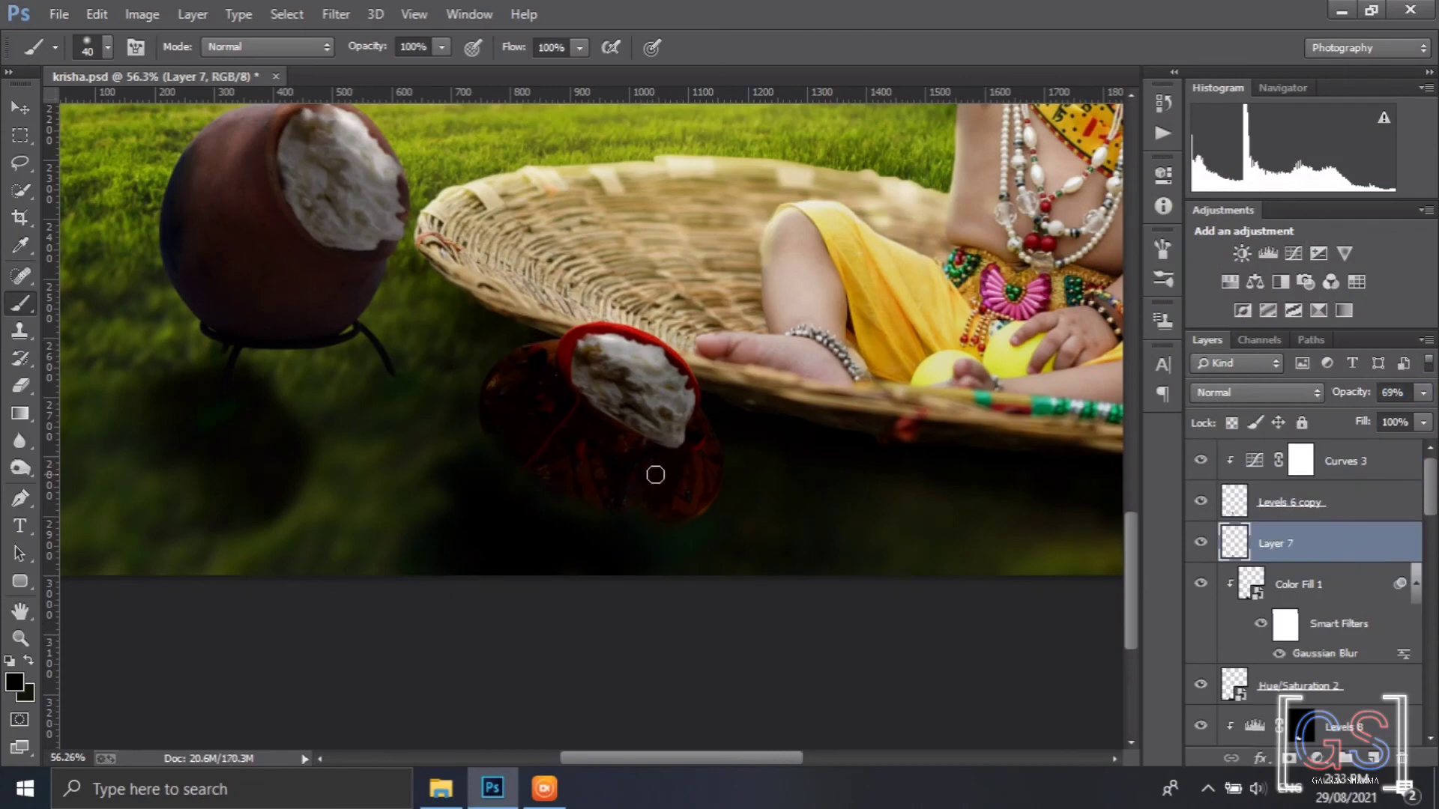
Stamp all visible layers into a new layer above Curves 3 and open it in the Camera Raw filter
scroll(656, 475, "down", 13)
scroll(754, 395, "up", 3)
scroll(755, 395, "down", 2)
left_click(1357, 461)
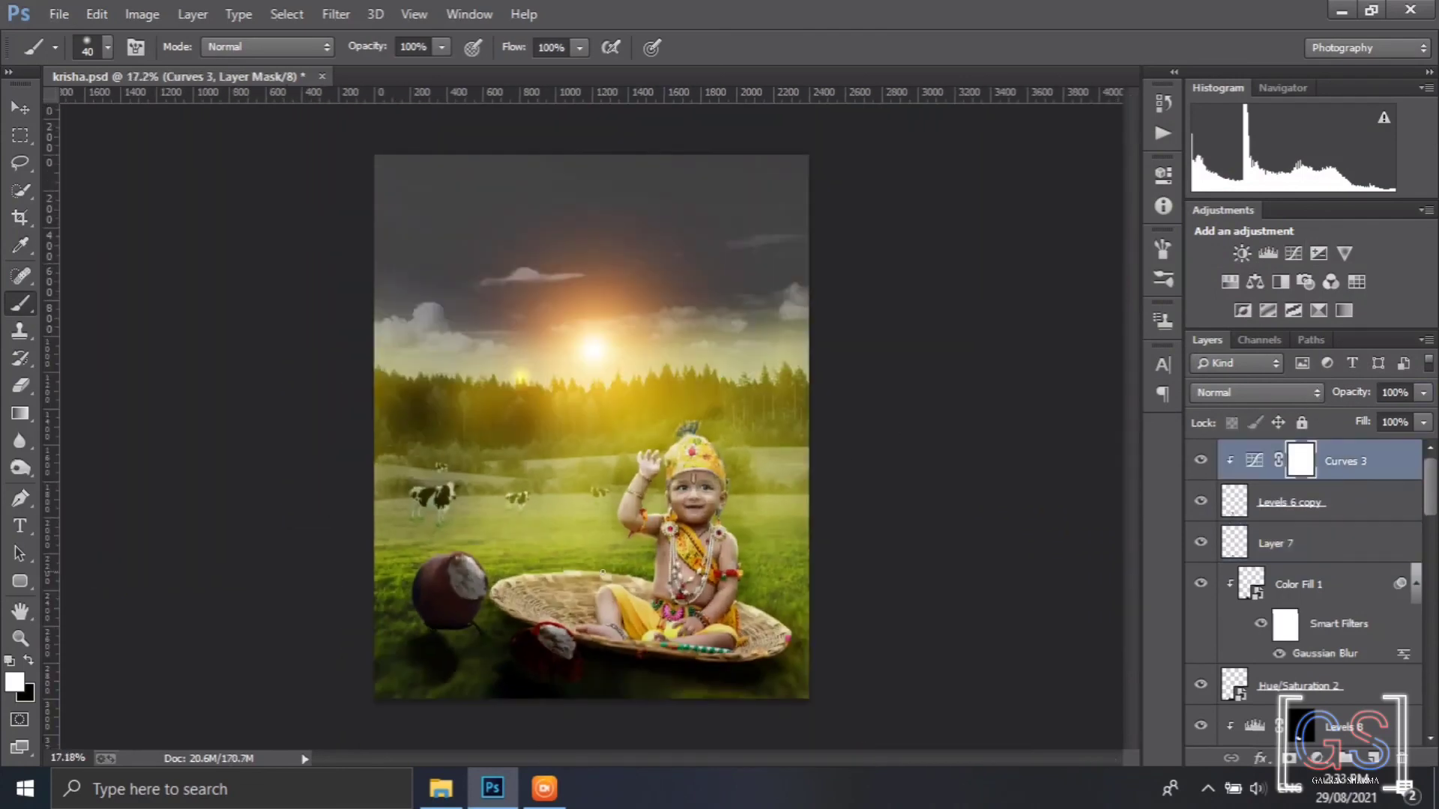
key("ctrl+alt+shift+e")
left_click(336, 13)
left_click(481, 139)
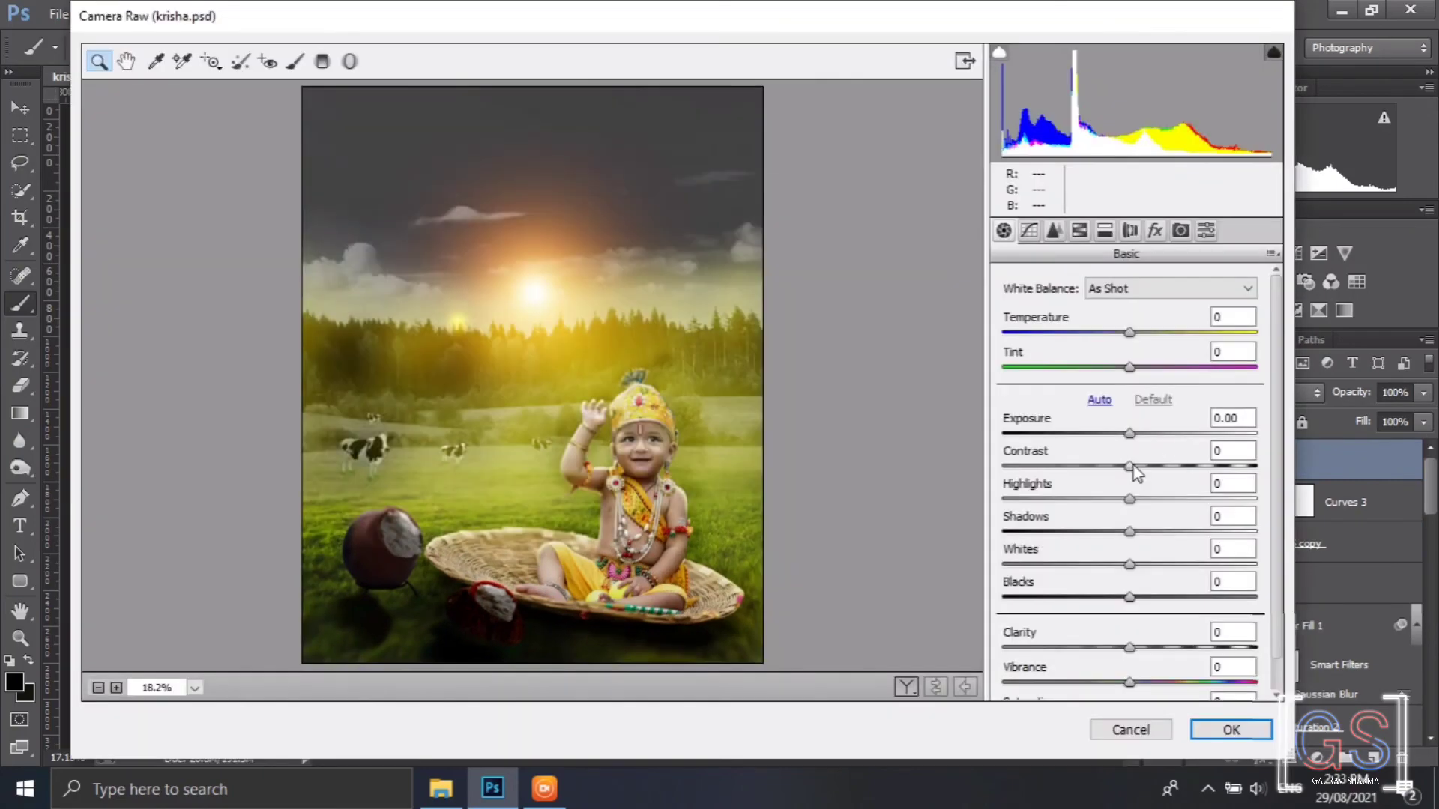
Set Contrast to +11, Highlights to -14, Shadows to +23, Whites to +4, Blacks to -2 and Clarity to +13
left_click_drag(1129, 466, 1143, 466)
left_click_drag(1129, 498, 1127, 597)
left_click_drag(1129, 647, 1146, 648)
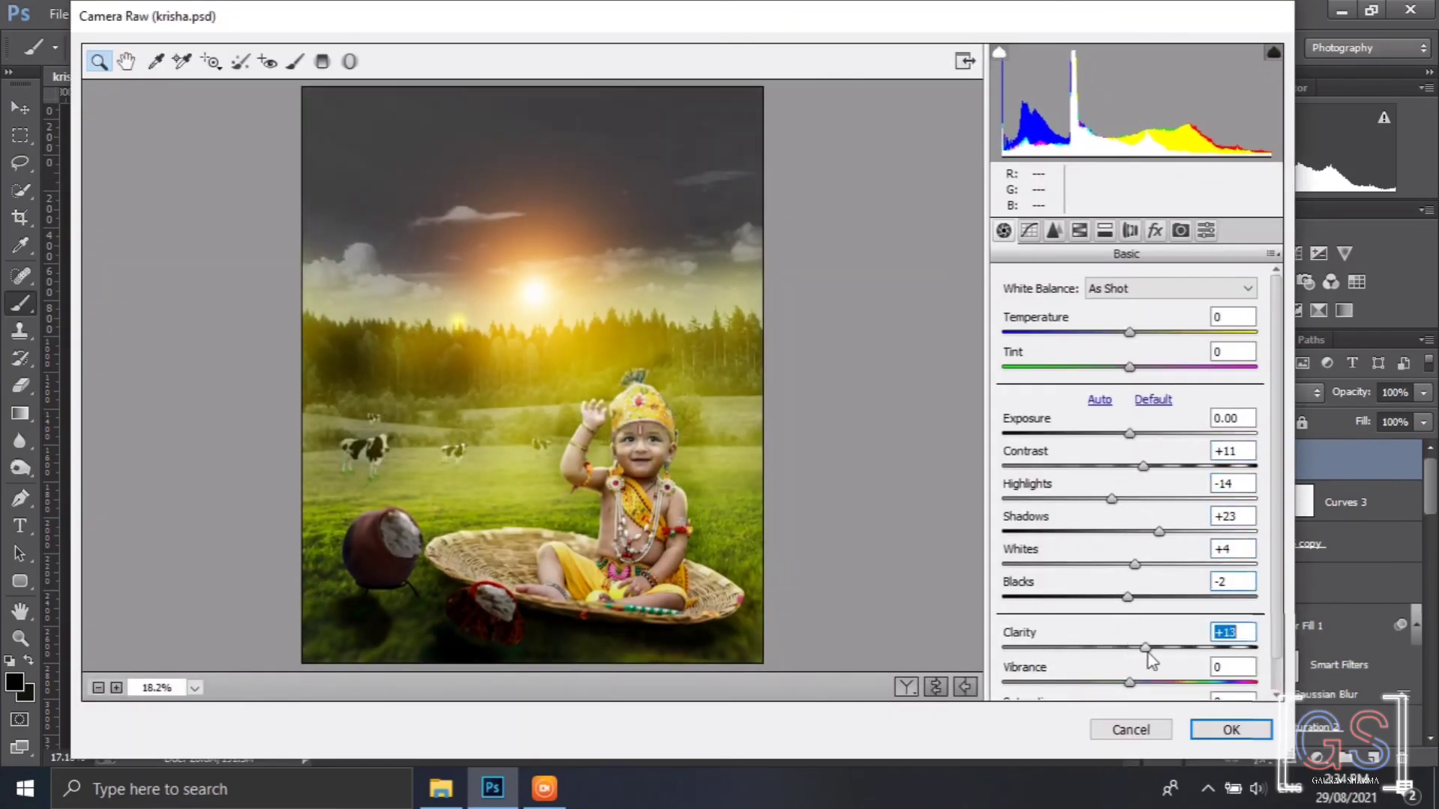
Sharpen the image with amount 21 and masking 68, and add some luminance noise reduction
left_click(1055, 231)
left_click_drag(754, 594, 437, 374)
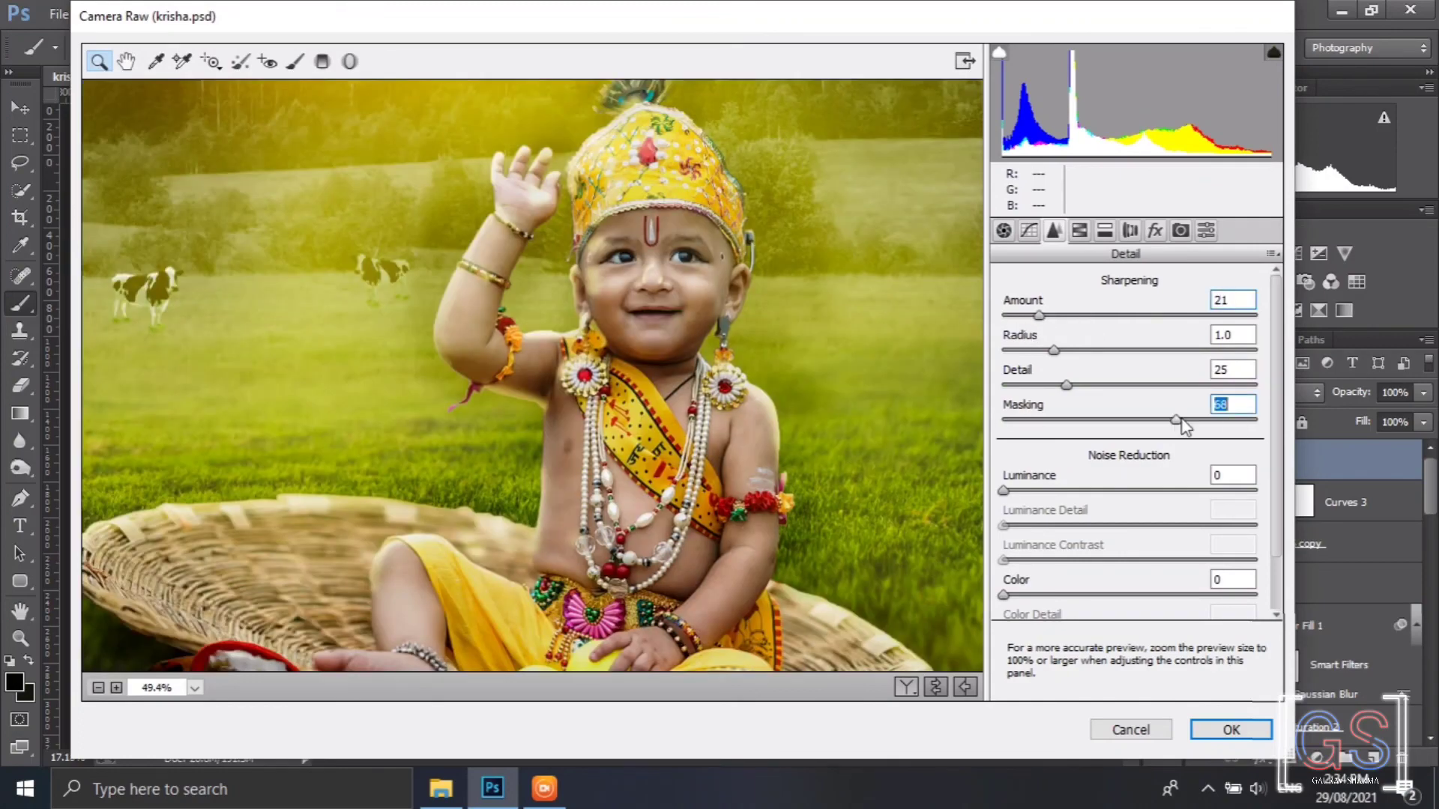
left_click_drag(1004, 491, 1050, 491)
Adjust the luminance of the oranges and yellows in the HSL settings
right_click(890, 228)
left_click(933, 240)
left_click(1080, 231)
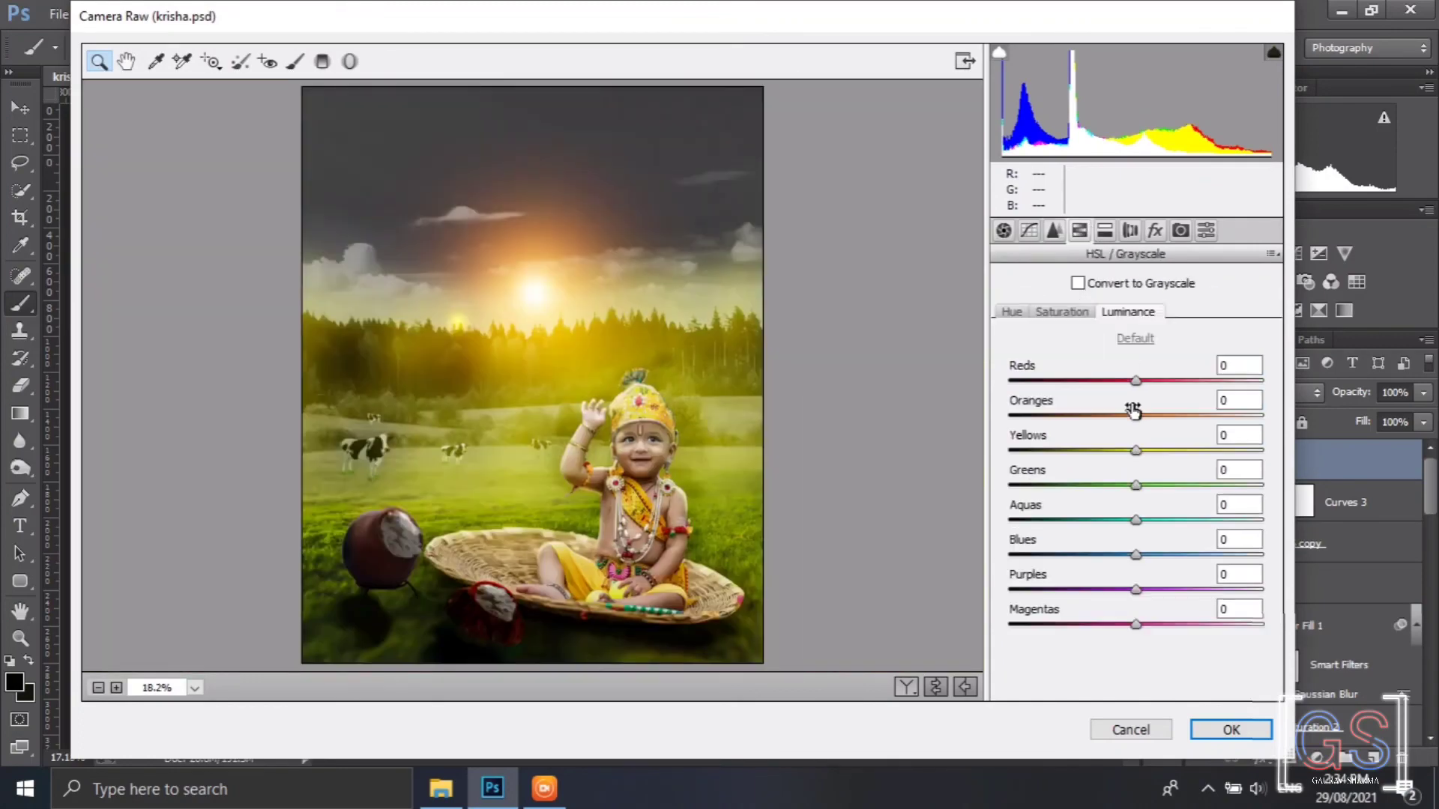
left_click_drag(1136, 416, 1114, 451)
Try tinting the highlights and shadows with Split Toning, using a highlight hue of 63
left_click(1105, 230)
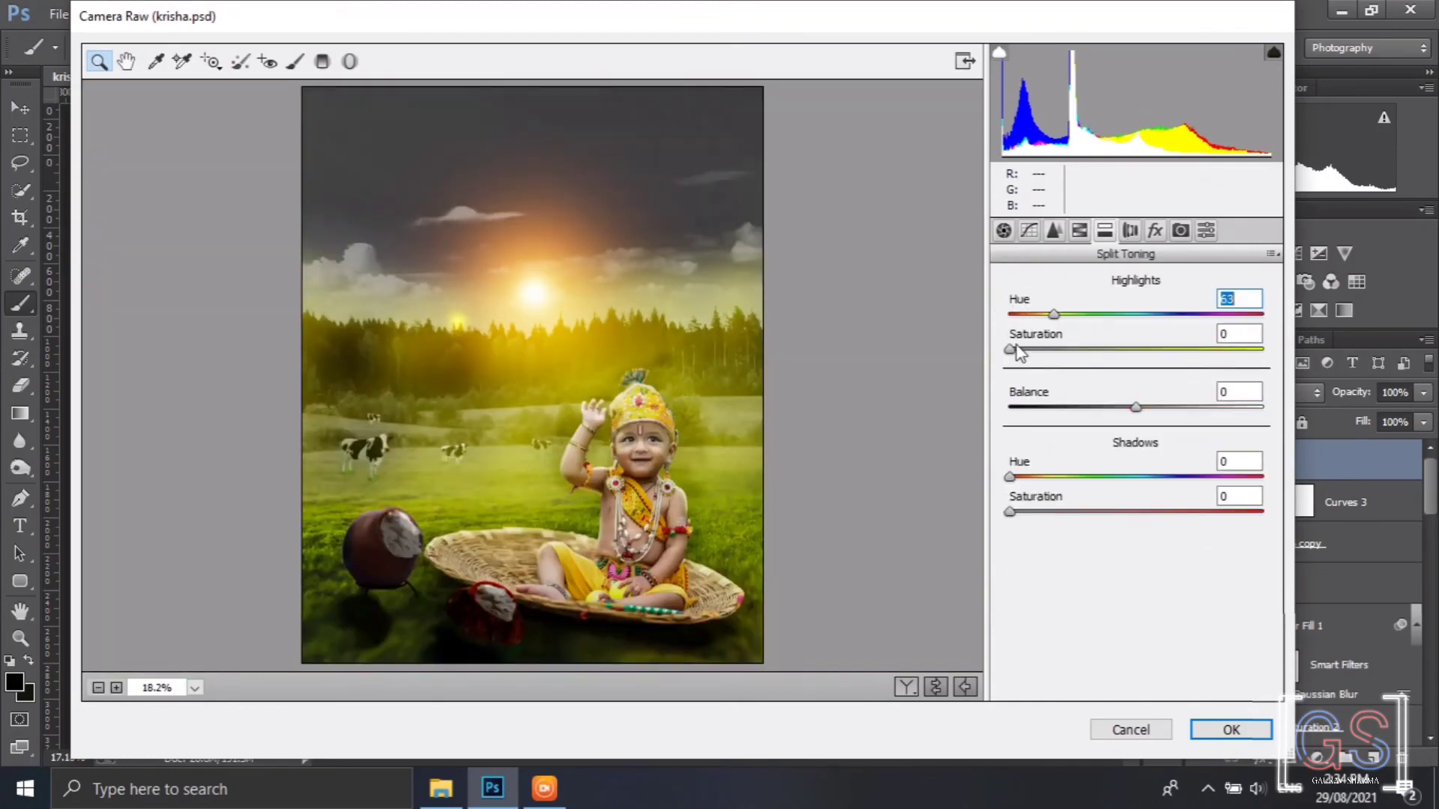
left_click_drag(1011, 349, 1095, 350)
left_click_drag(1010, 512, 1111, 512)
left_click_drag(1010, 478, 1062, 483)
left_click_drag(1095, 350, 1008, 352)
left_click_drag(1111, 512, 1009, 513)
Darken the image edges with a post-crop vignette and compare the result with the original
left_click(1155, 231)
left_click_drag(1136, 504, 1103, 540)
left_click(936, 687)
Calibrate the colours with a blue primary hue of -27 and a raised green primary hue, and apply the Camera Raw filter
left_click_drag(1136, 610, 1102, 628)
left_click(1180, 231)
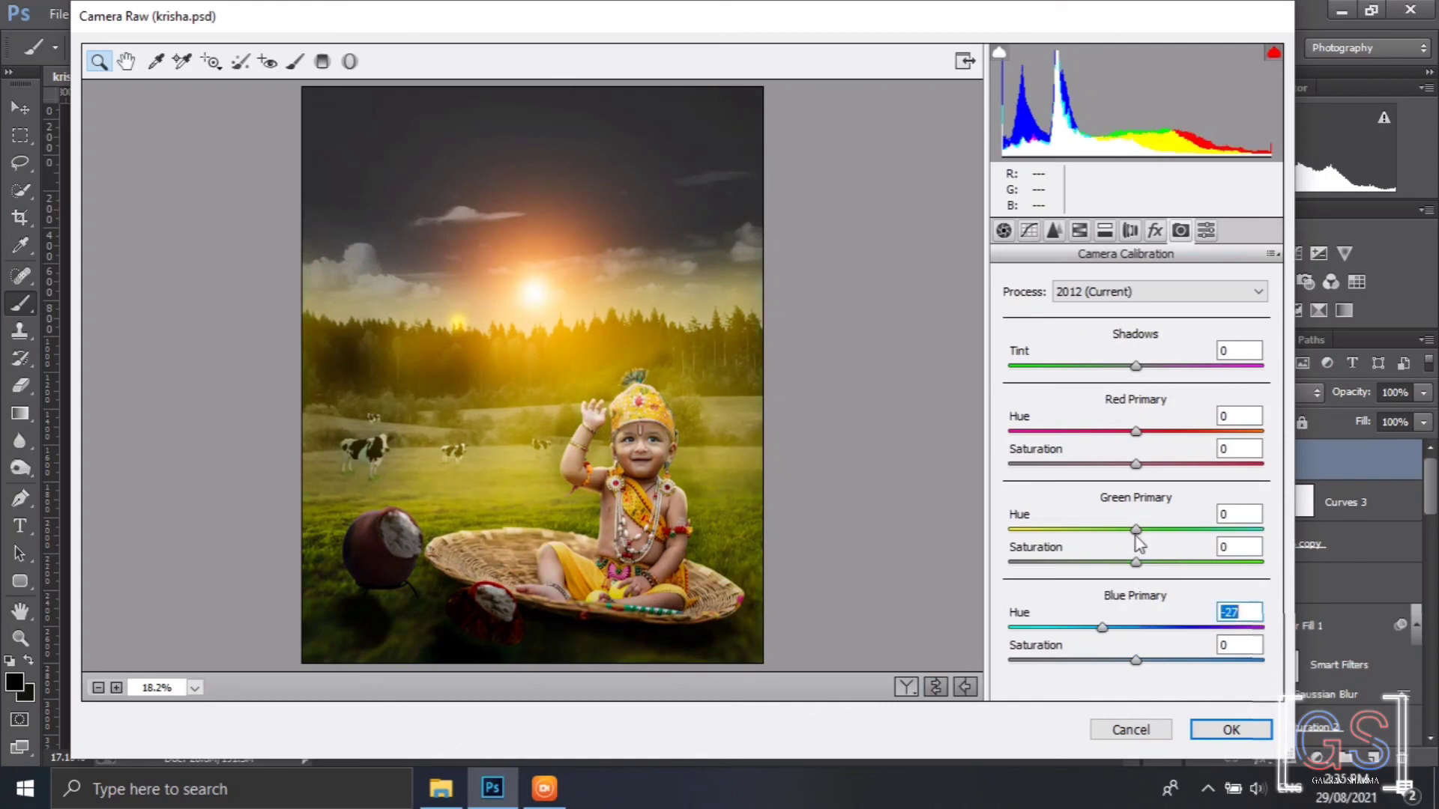
left_click_drag(1135, 529, 1178, 541)
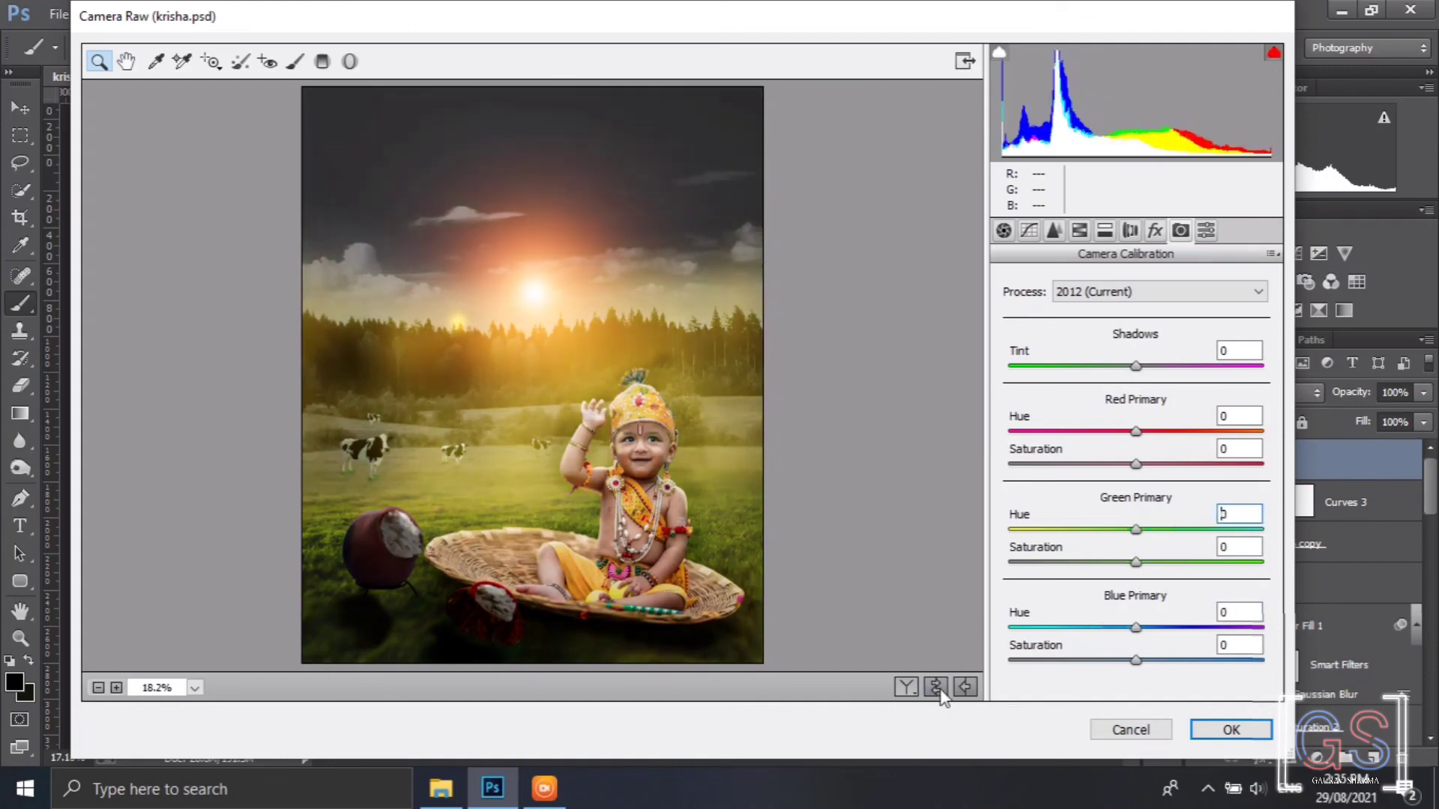
left_click(1229, 730)
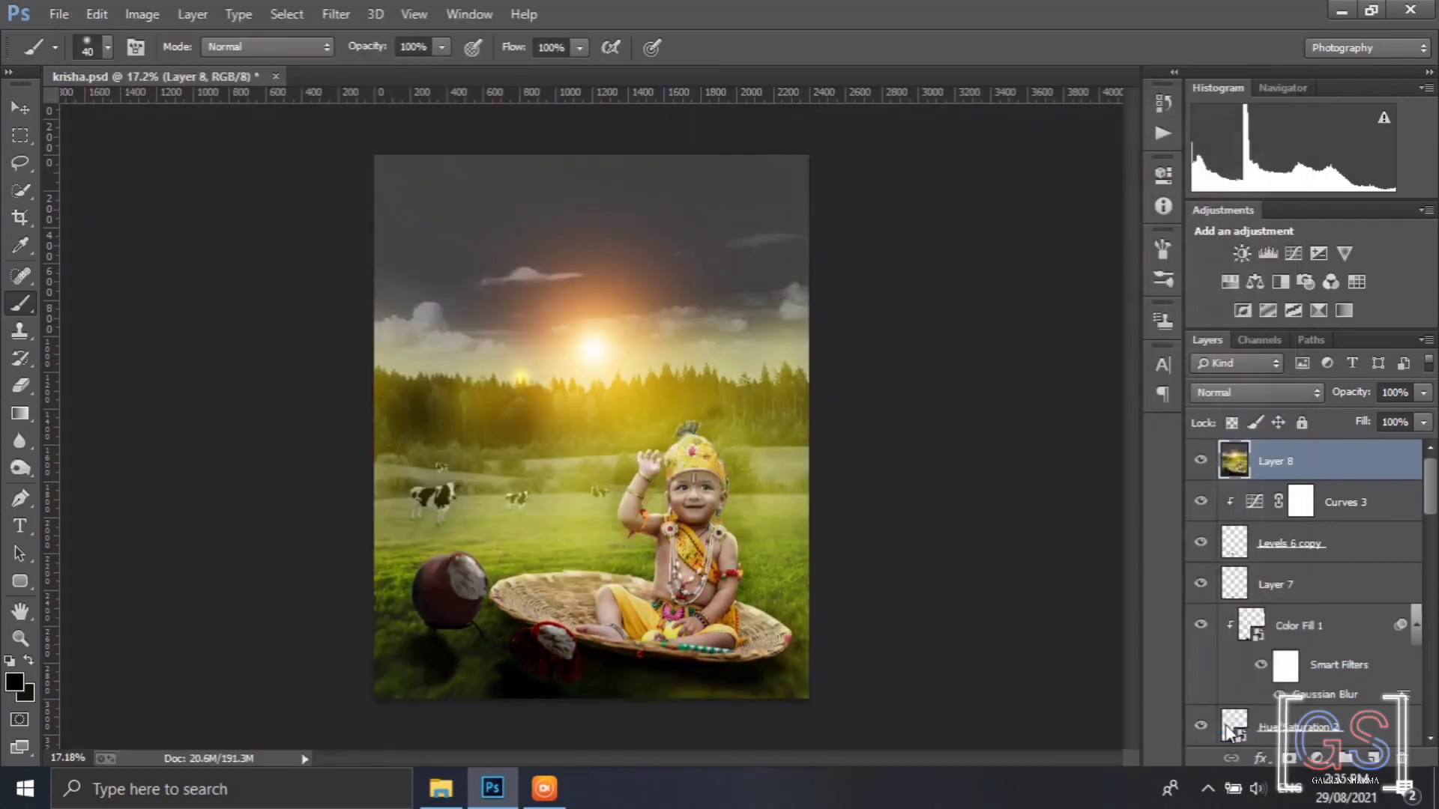
Add a new layer above Layer 8, fill it with 50% gray and set its blend mode to Overlay
left_click(1374, 758)
left_click(96, 15)
left_click(135, 324)
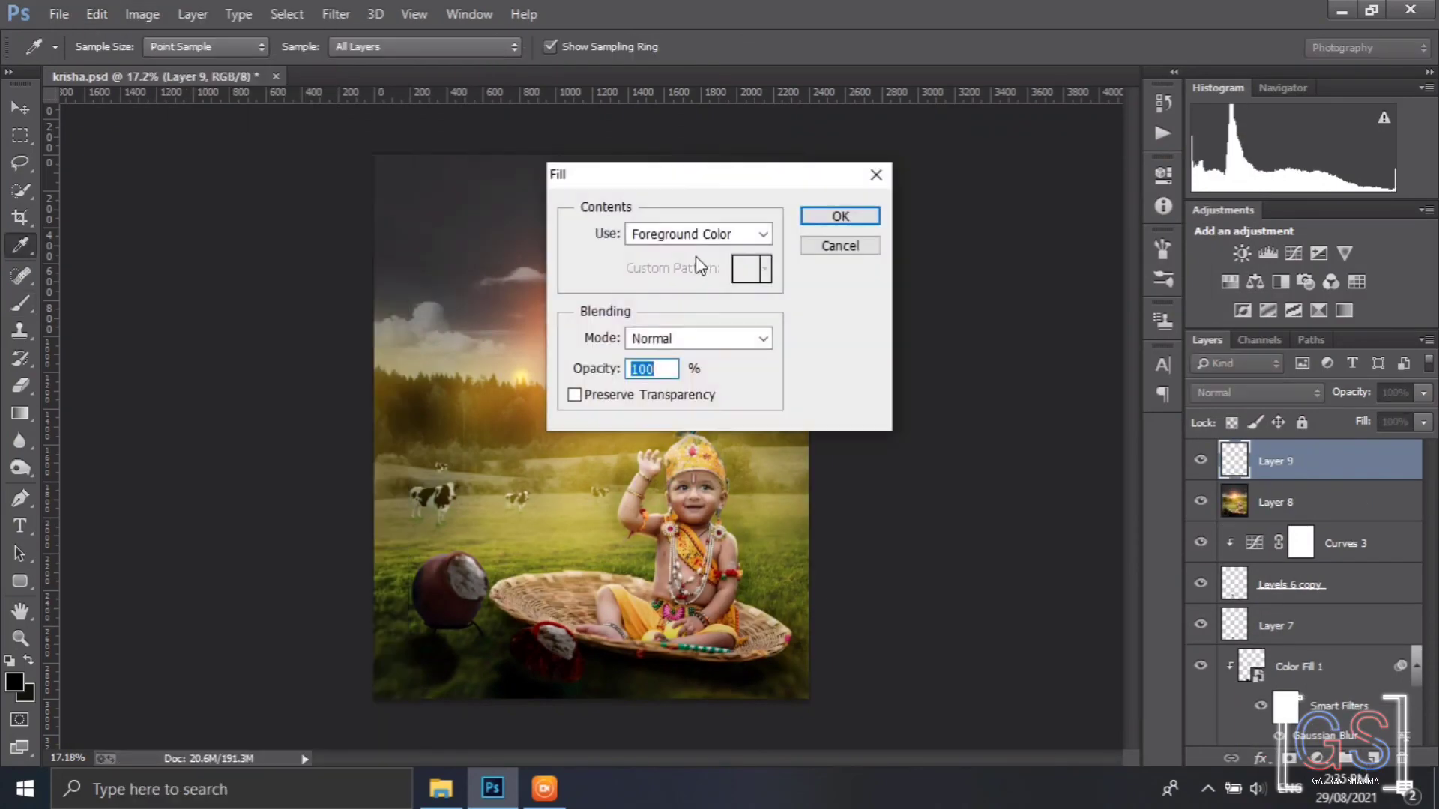
left_click(703, 234)
left_click(679, 409)
left_click(840, 216)
left_click(1229, 392)
left_click(1229, 257)
Dodge highlights on the child, butter and basket on Layer 9 at 7% exposure with a soft brush of about 50 px
right_click(21, 468)
left_click(83, 470)
scroll(622, 451, "up", 10)
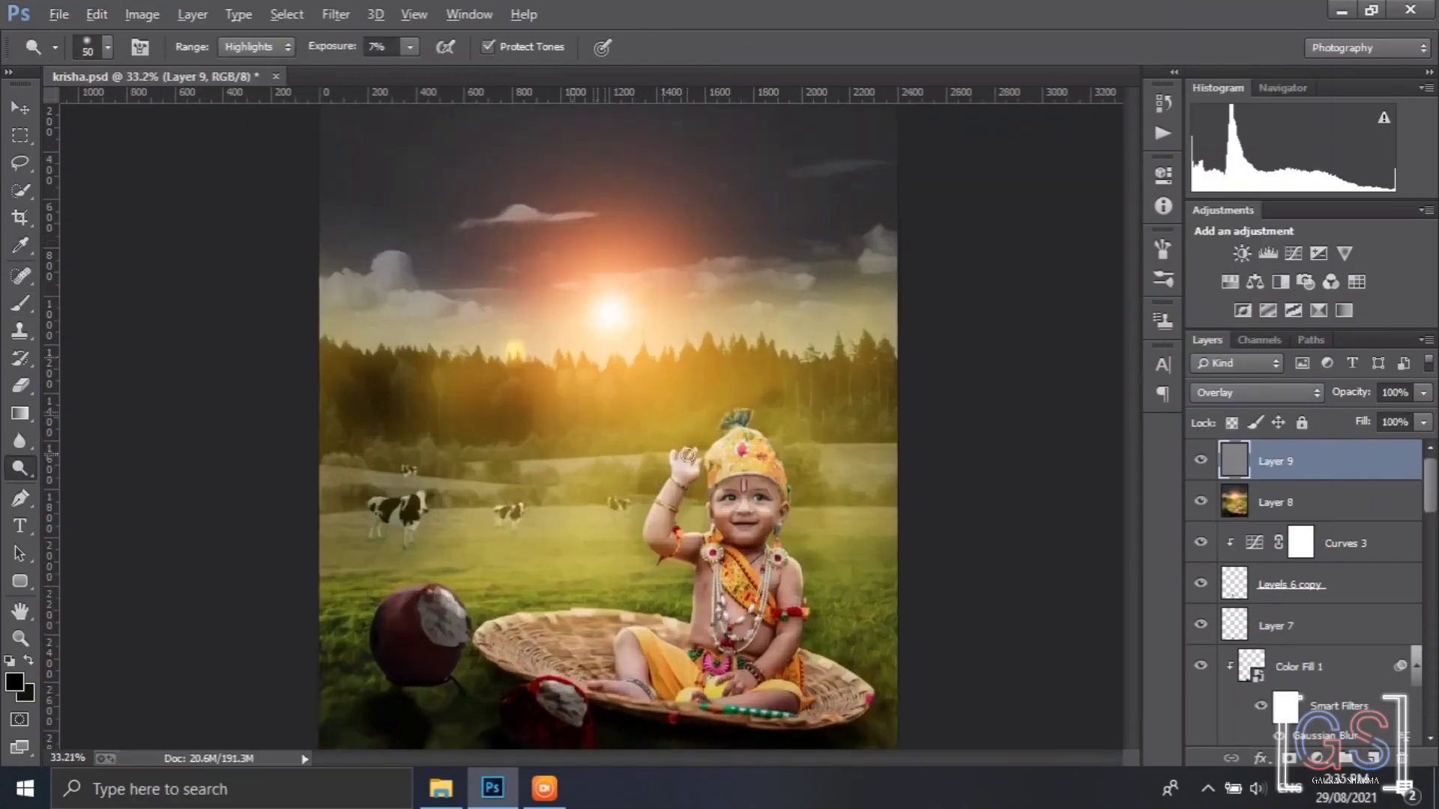
left_click_drag(705, 477, 704, 391)
left_click_drag(559, 649, 658, 124)
left_click_drag(120, 352, 477, 460)
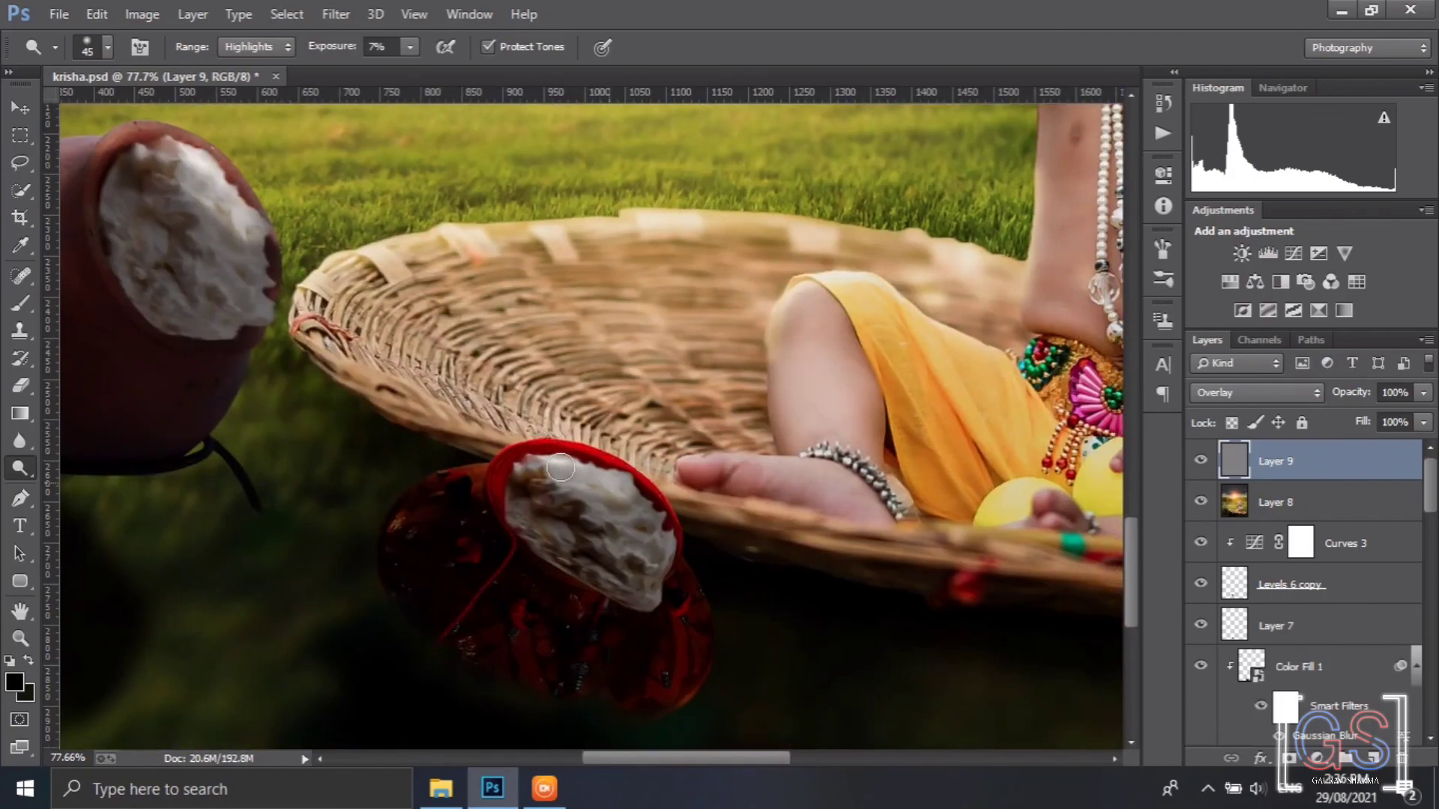
left_click_drag(743, 471, 330, 440)
Burn the midtones around the pots, basket and child on Layer 9 at 15% exposure with 90 to 150 px brushes
left_click_drag(1027, 112, 898, 715)
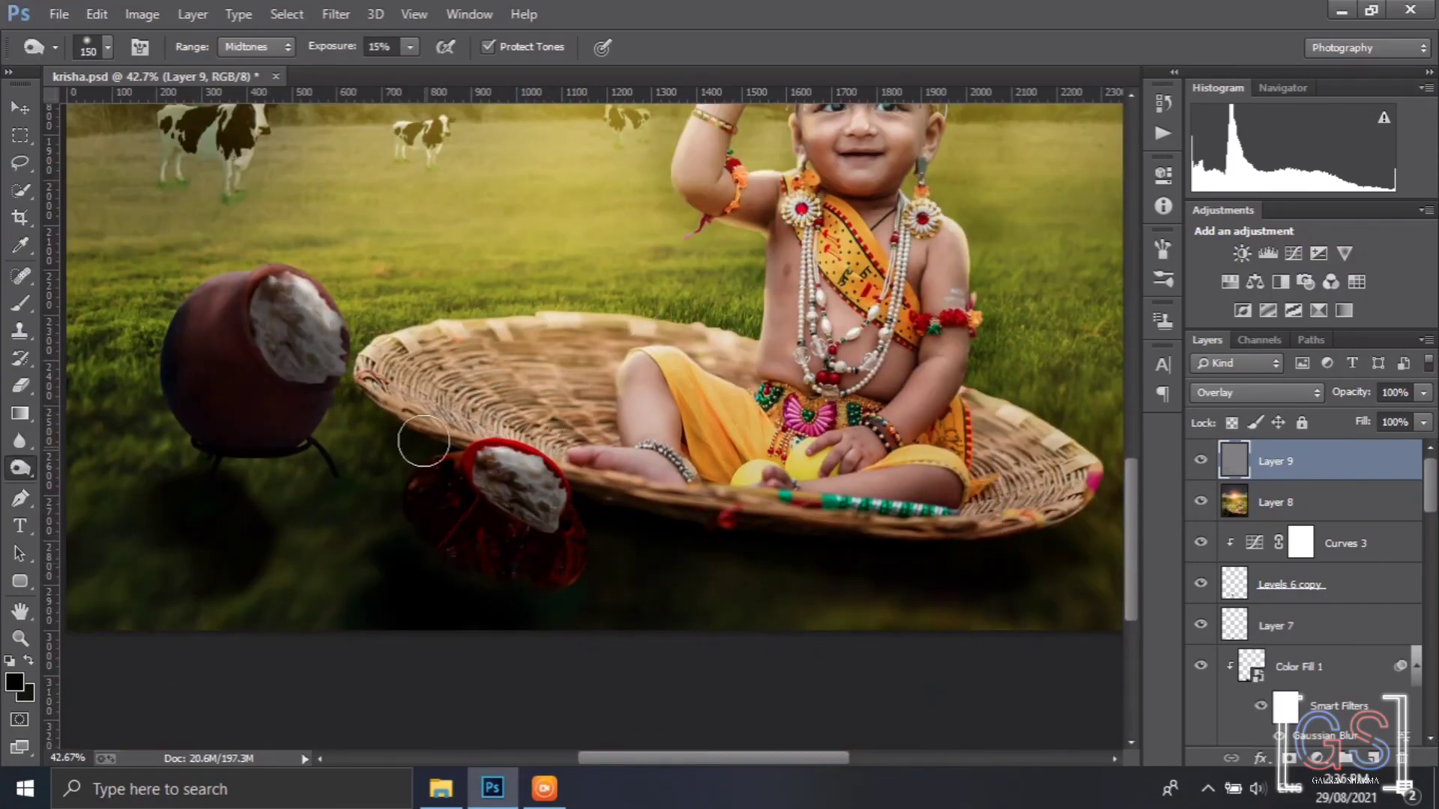
scroll(822, 342, "up", 4)
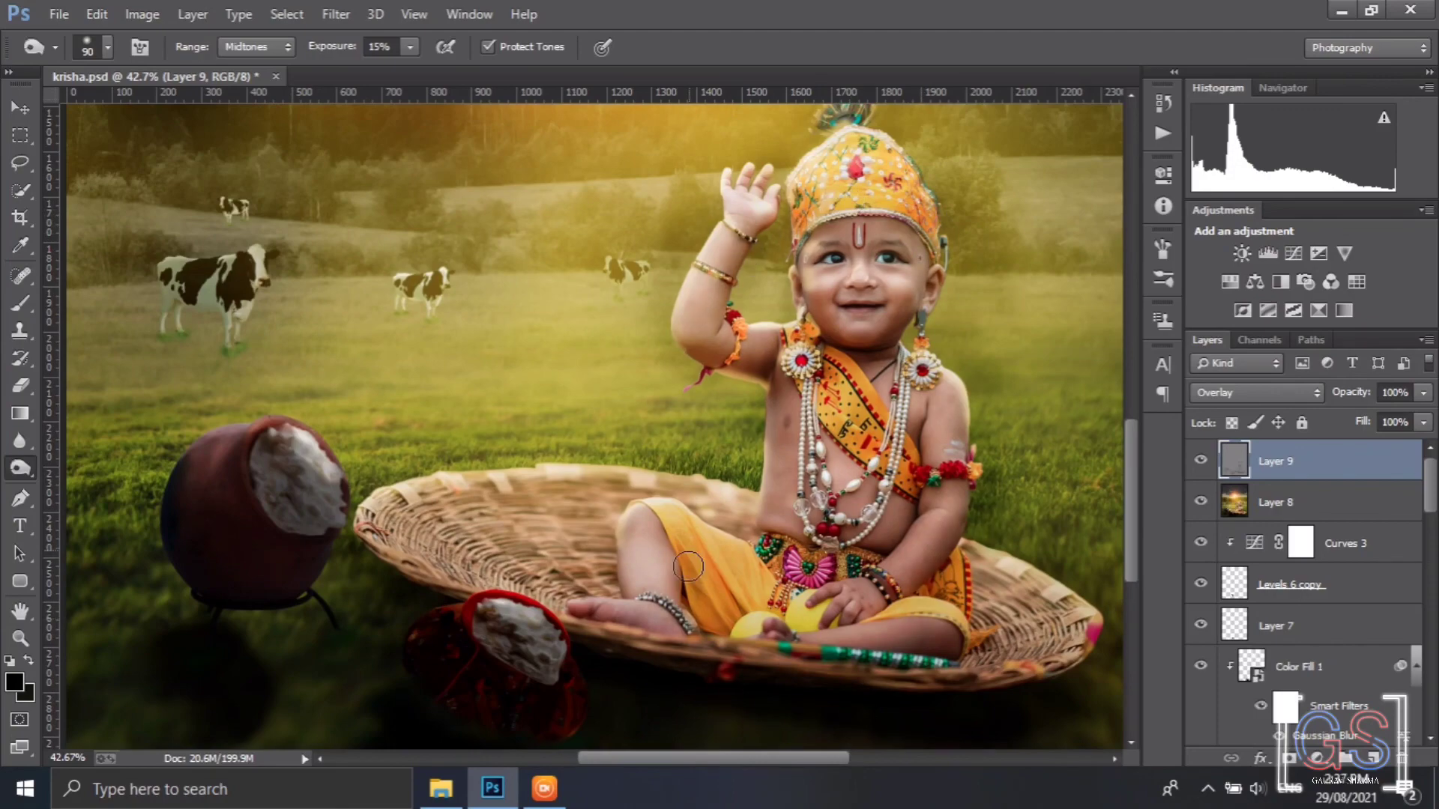
scroll(503, 655, "down", 2)
scroll(1007, 659, "down", 3)
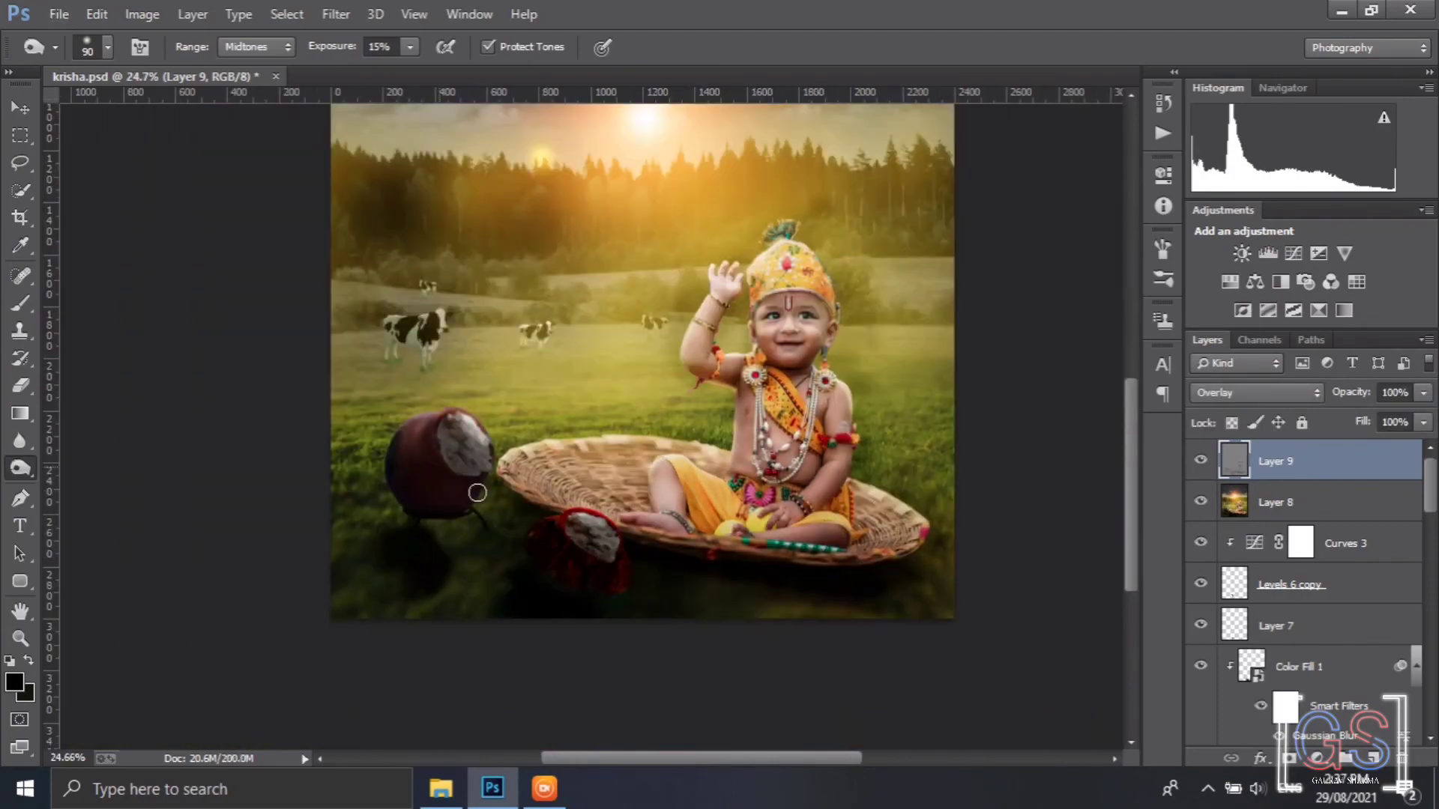
scroll(572, 682, "down", 2)
scroll(665, 700, "up", 4)
scroll(665, 700, "down", 3)
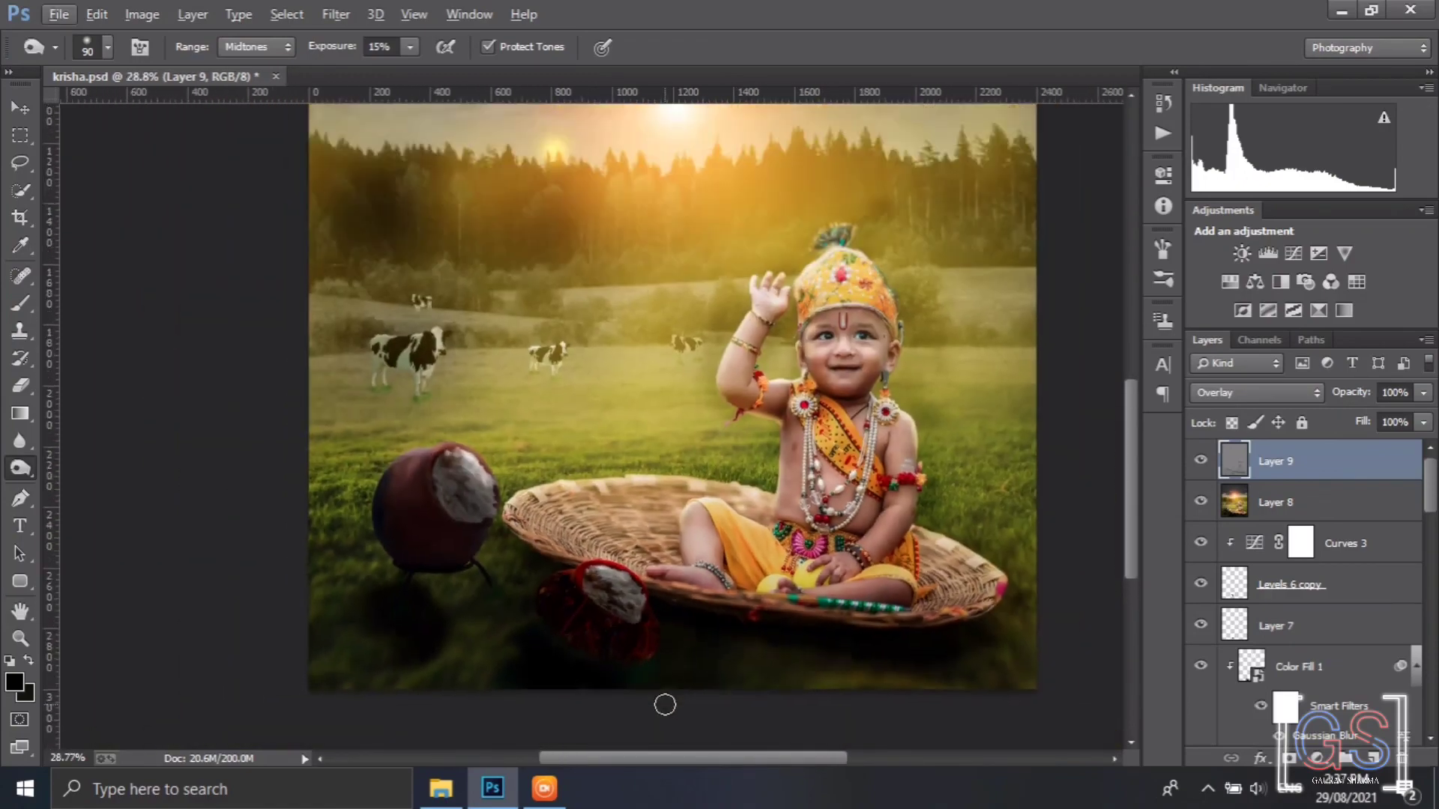
scroll(716, 459, "down", 1)
scroll(794, 479, "down", 1)
left_click(60, 14)
left_click(176, 318)
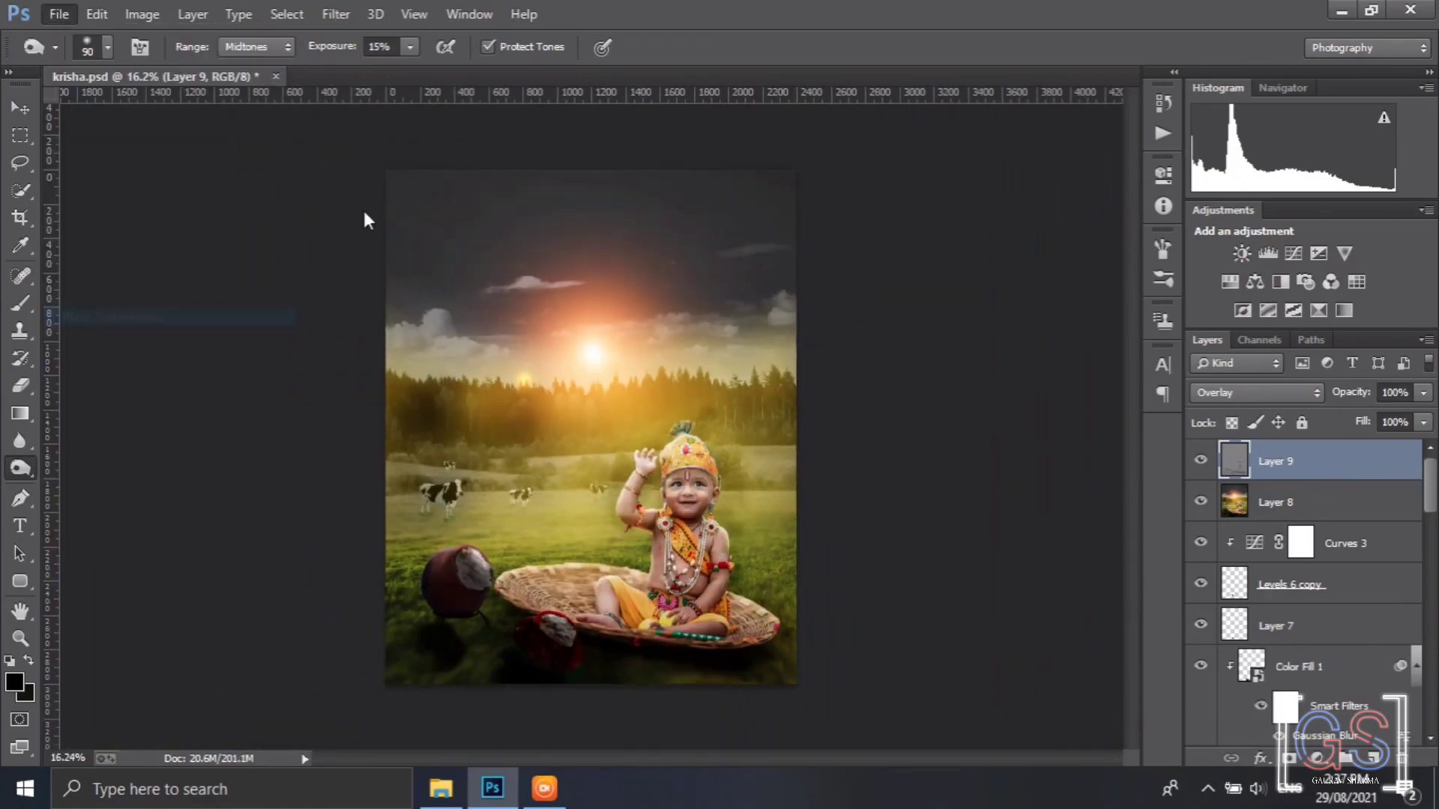
left_click(380, 50)
left_click(273, 51)
left_click(411, 205)
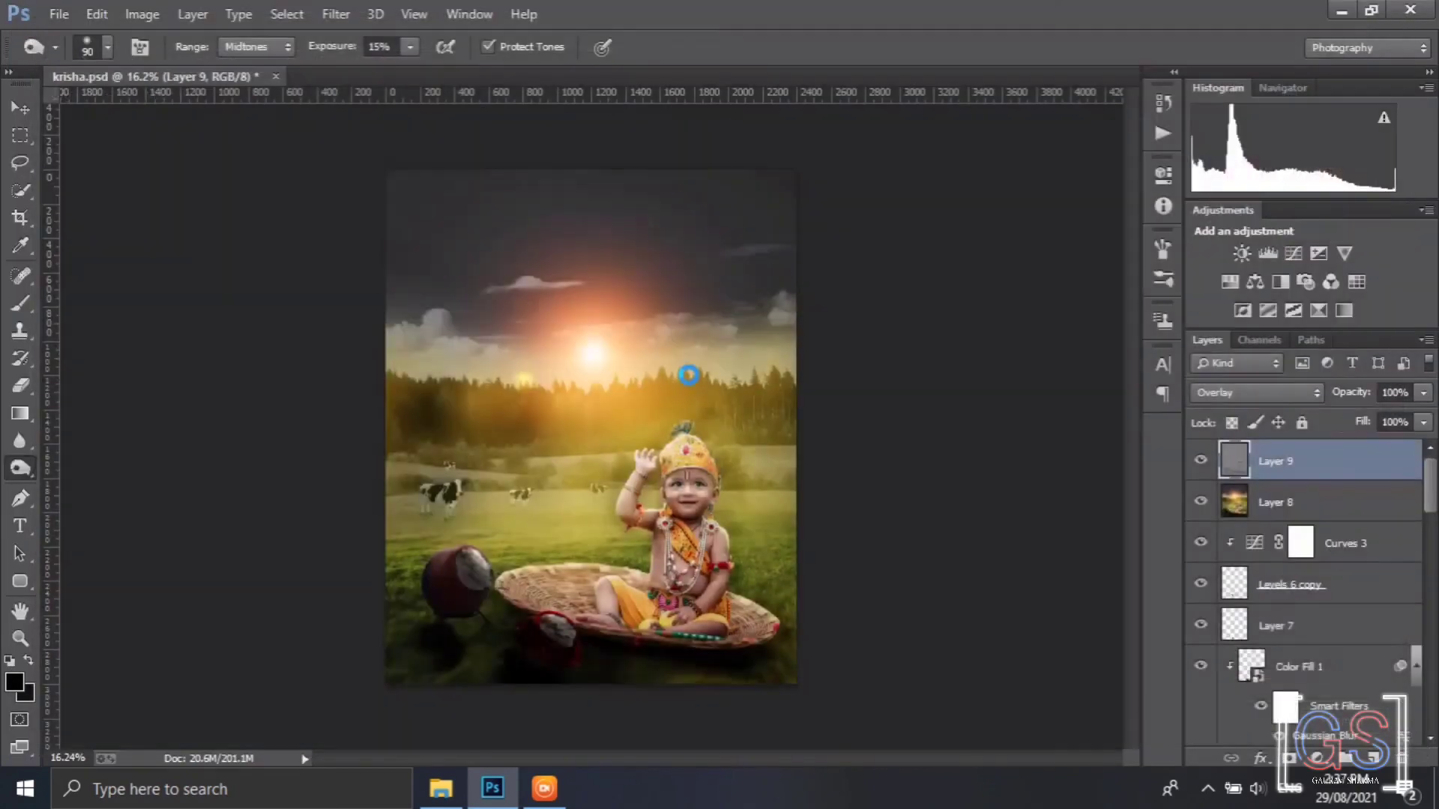
left_click(1257, 393)
left_click(1259, 186)
left_click_drag(404, 51, 374, 51)
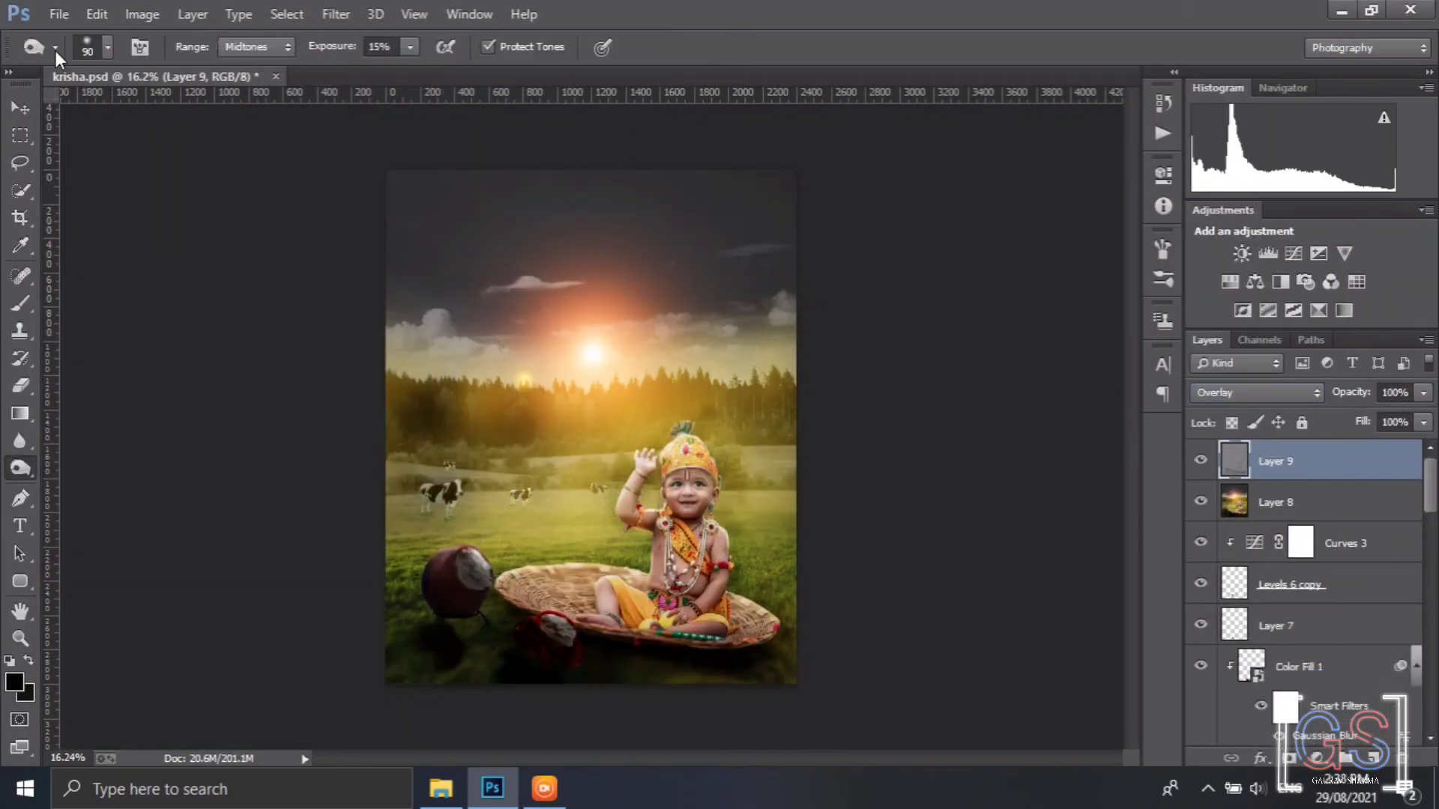
Place the GS background logo in Screen blend mode and scale it down into the upper-left corner of the picture
left_click(59, 14)
left_click(177, 318)
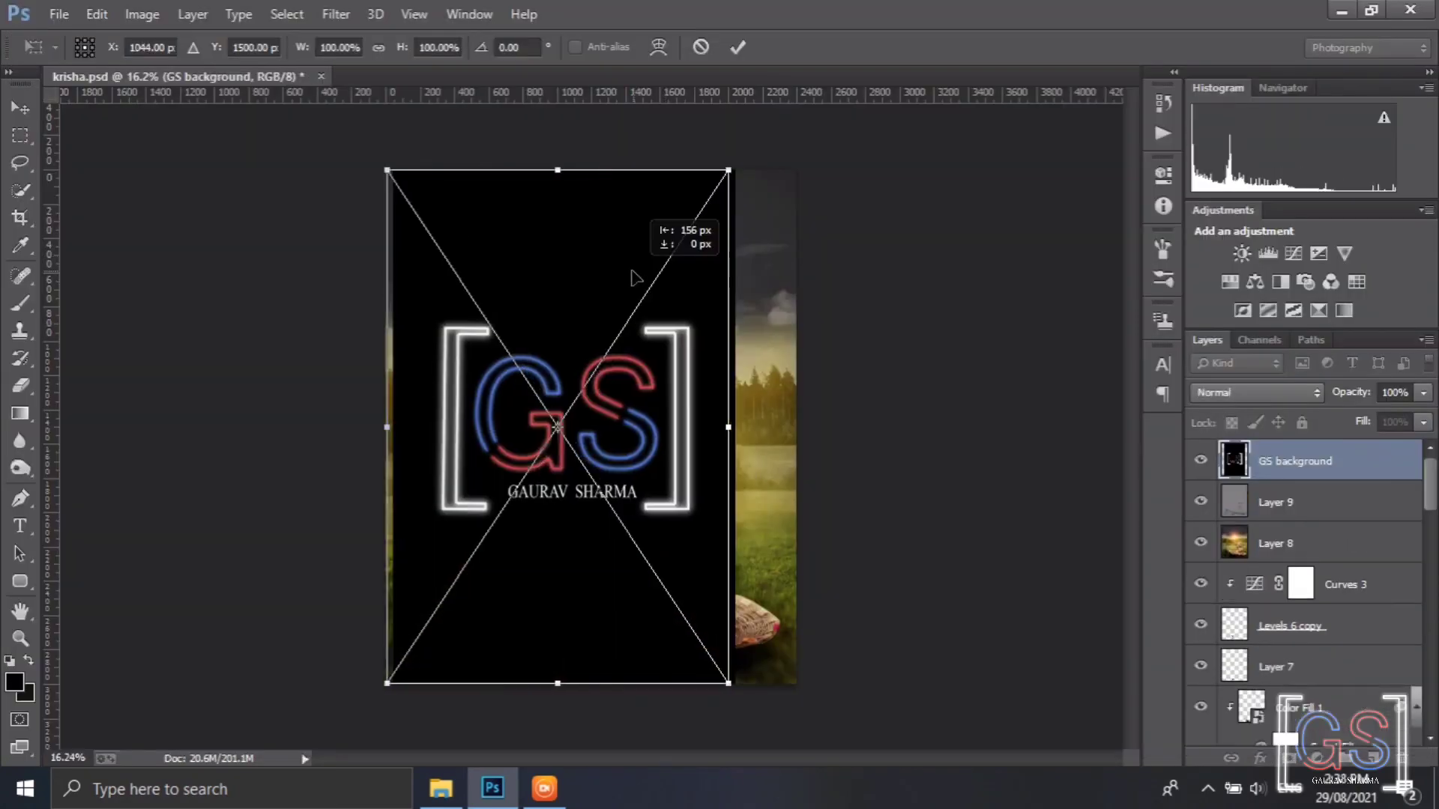
left_click(1256, 393)
left_click(1259, 186)
left_click_drag(729, 684, 424, 214)
left_click(738, 46)
key("v")
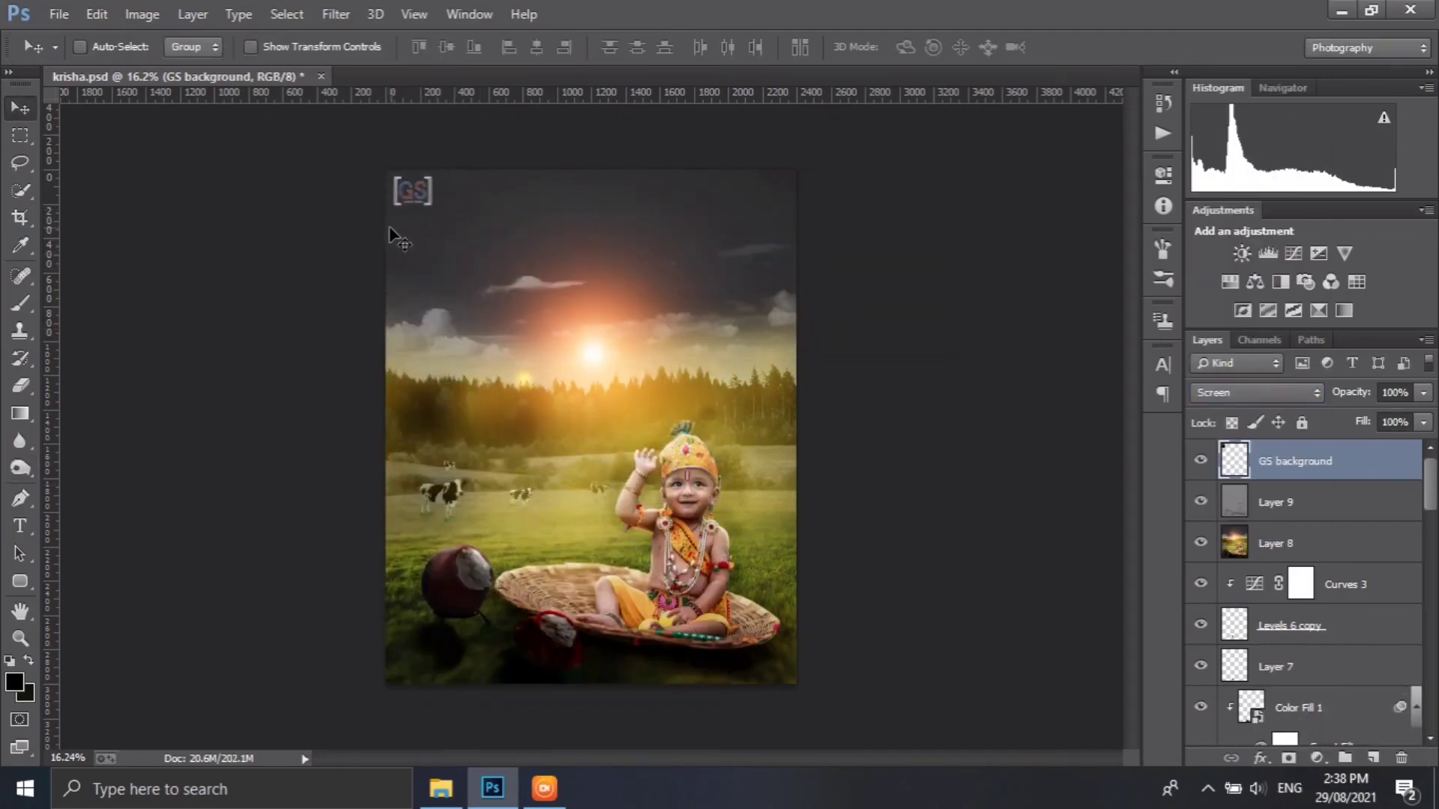